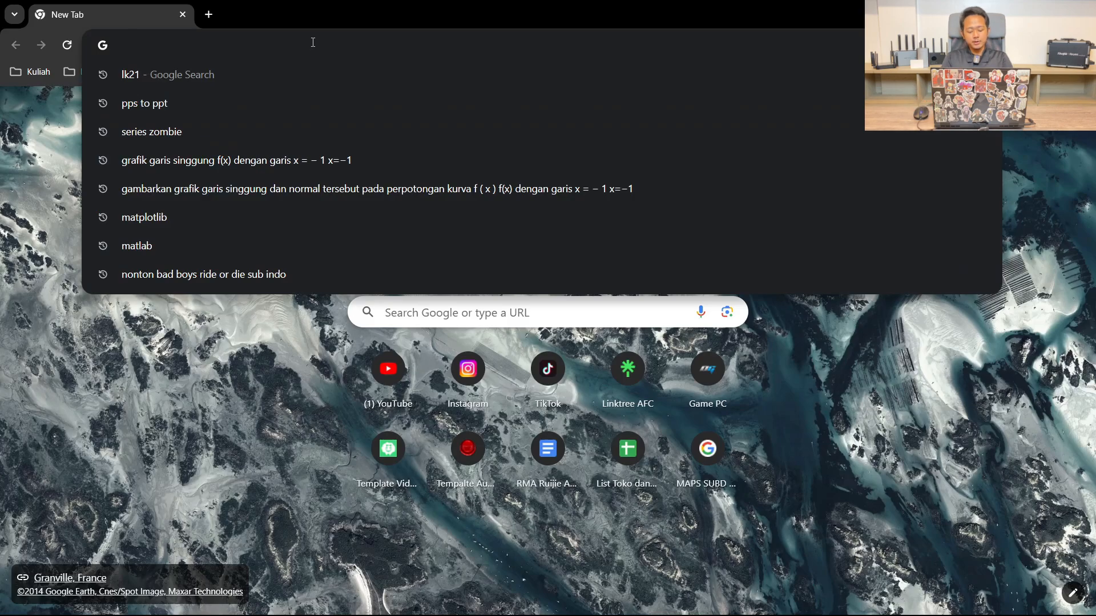
Open the Ruijie Cloud login page and sign in with the account e-mail address and password
type("ruijie clo")
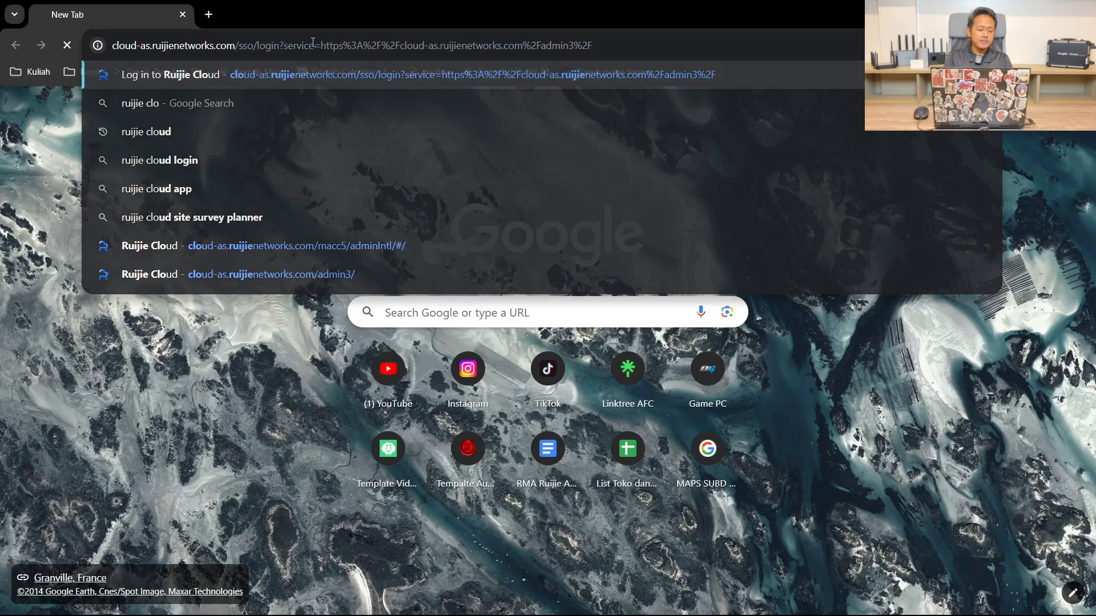
key("Return")
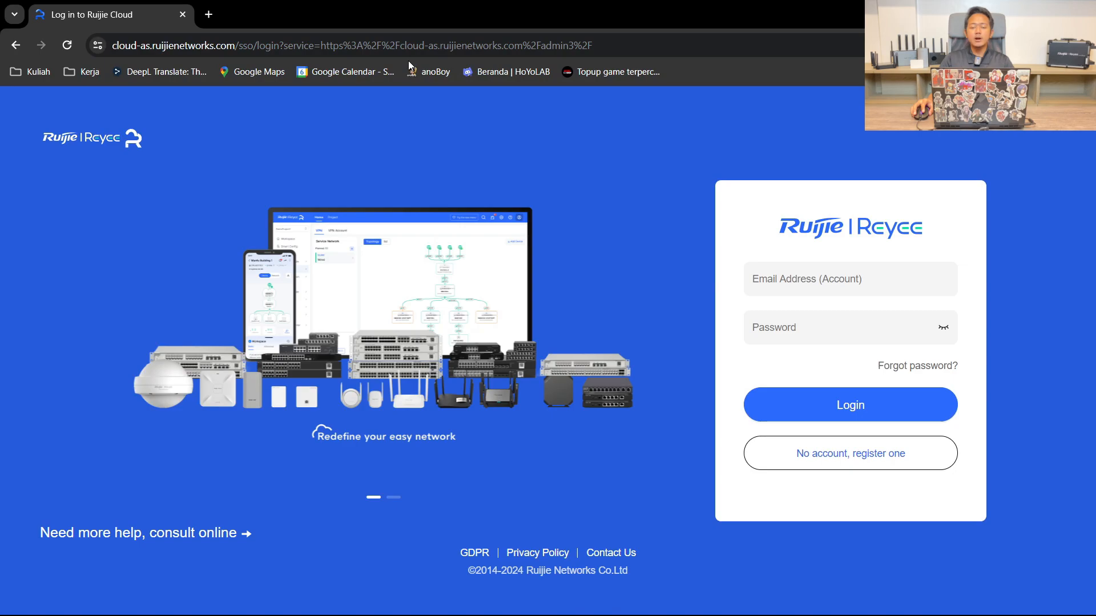
left_click(845, 287)
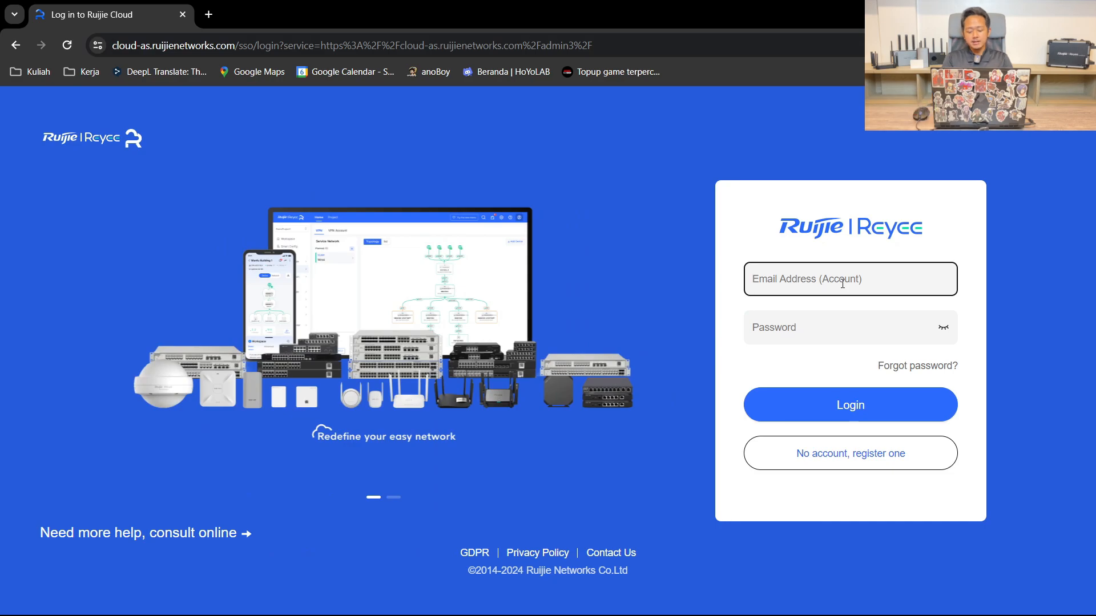
type("********")
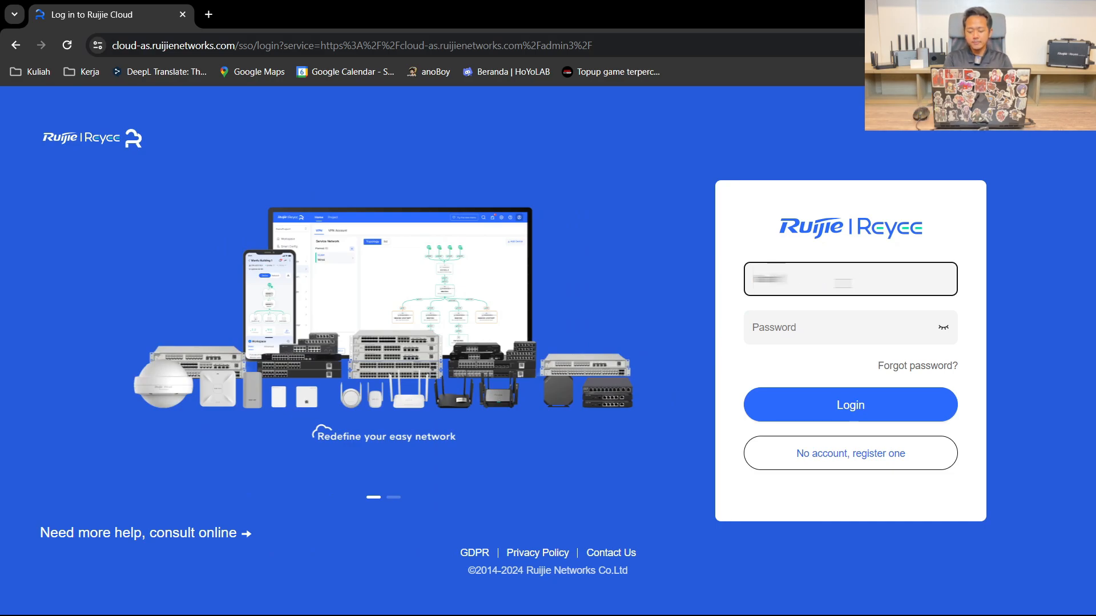
type("*********")
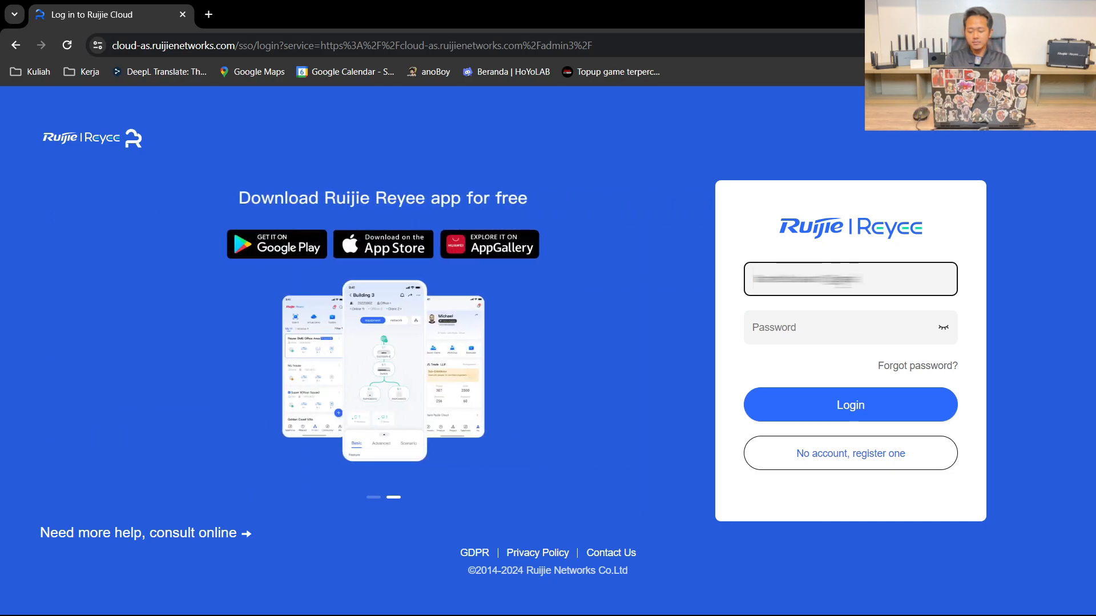
type("***")
key("Tab")
type("*")
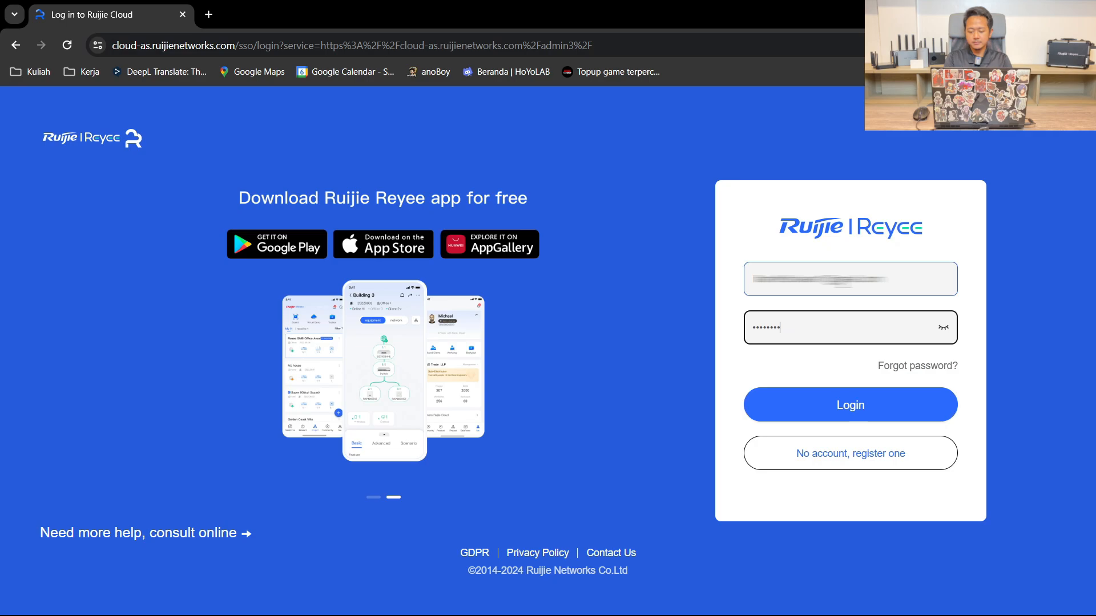
type("*******")
key("Return")
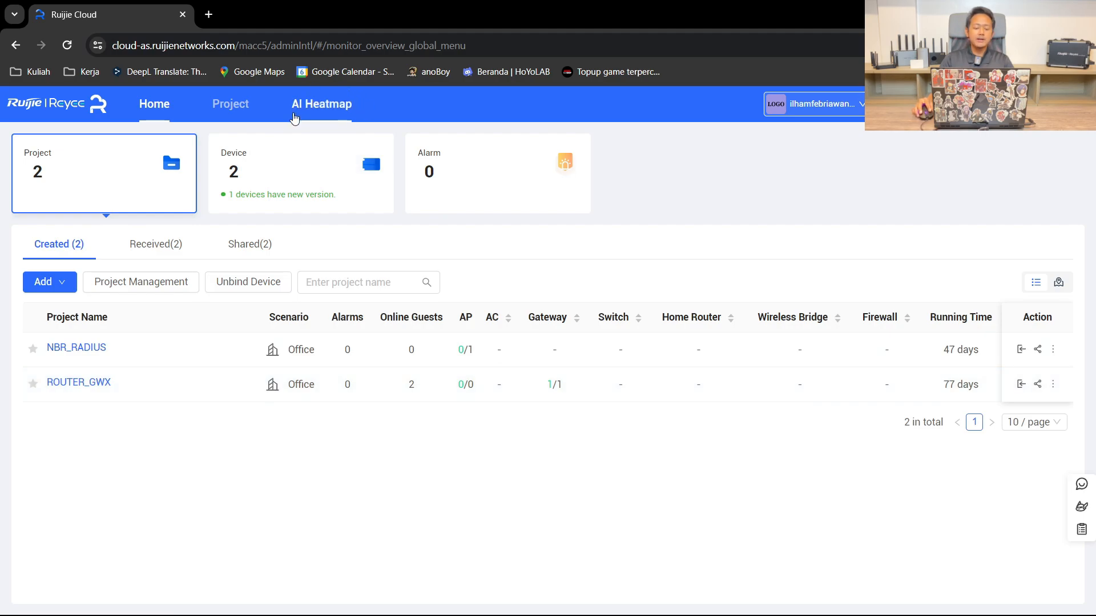
Open AI Heatmap and show its product catalog
left_click(337, 117)
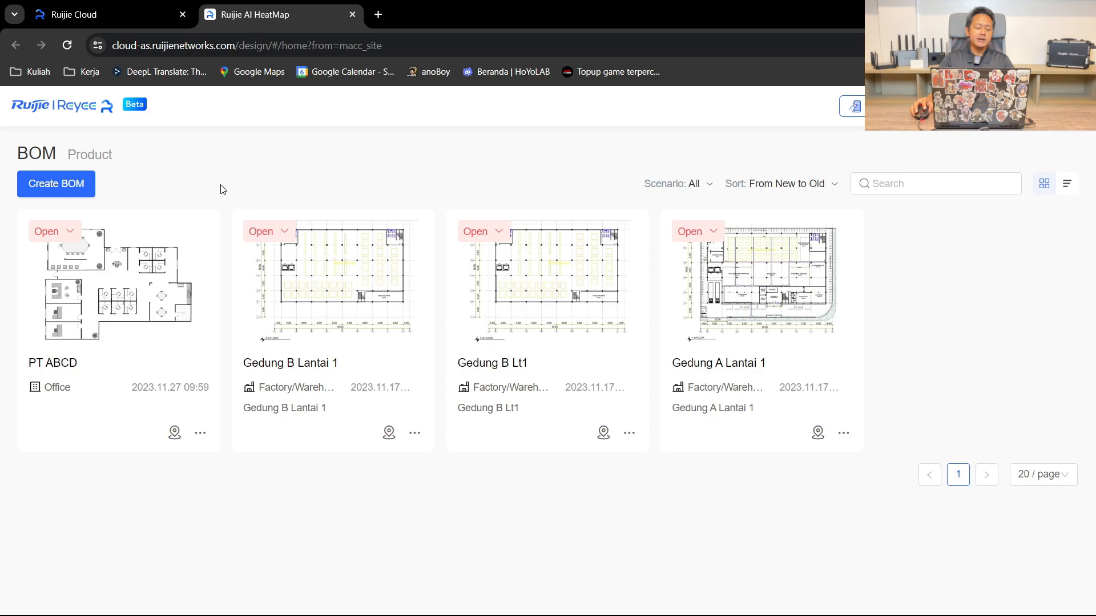
left_click(90, 155)
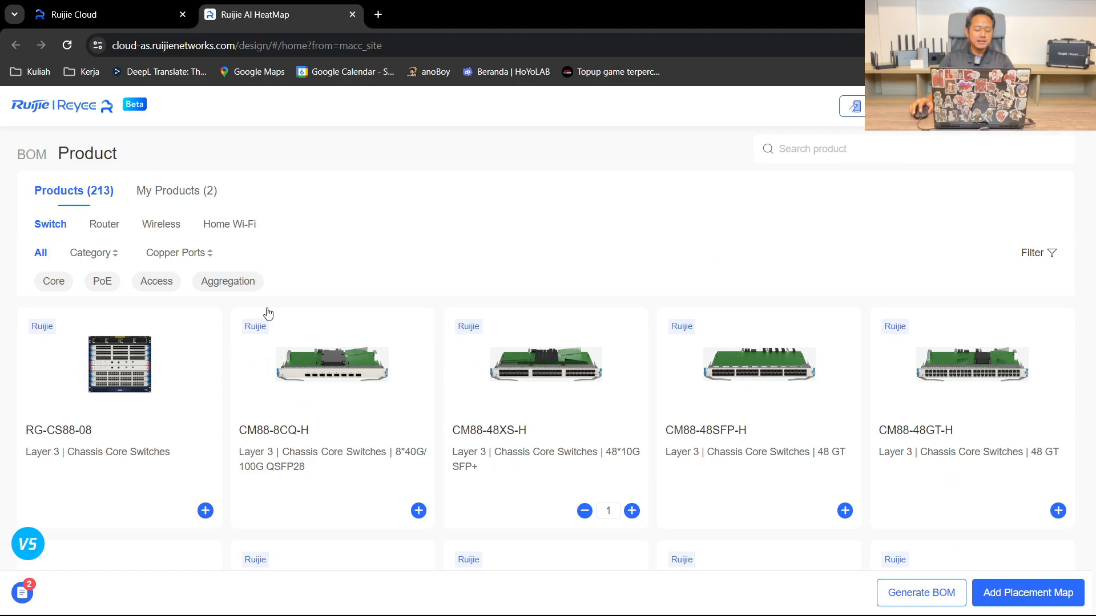
Examine the range of switch models, line cards and accessories in the Switch category of the product catalog
scroll(127, 325, "down", 1)
scroll(646, 301, "down", 5)
scroll(377, 214, "down", 6)
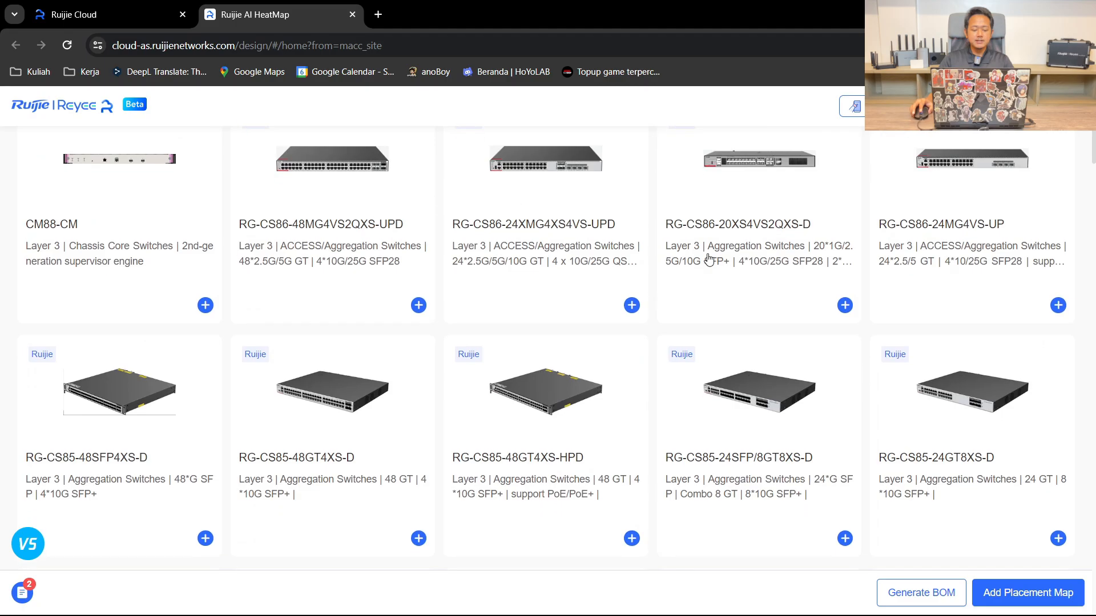
scroll(359, 242, "down", 15)
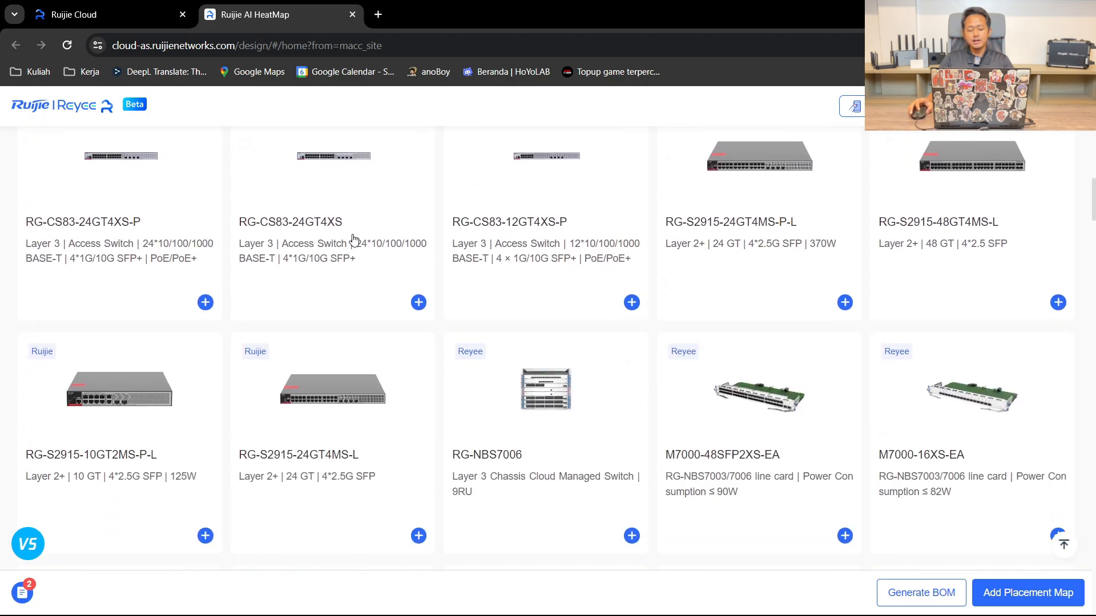
scroll(364, 248, "down", 20)
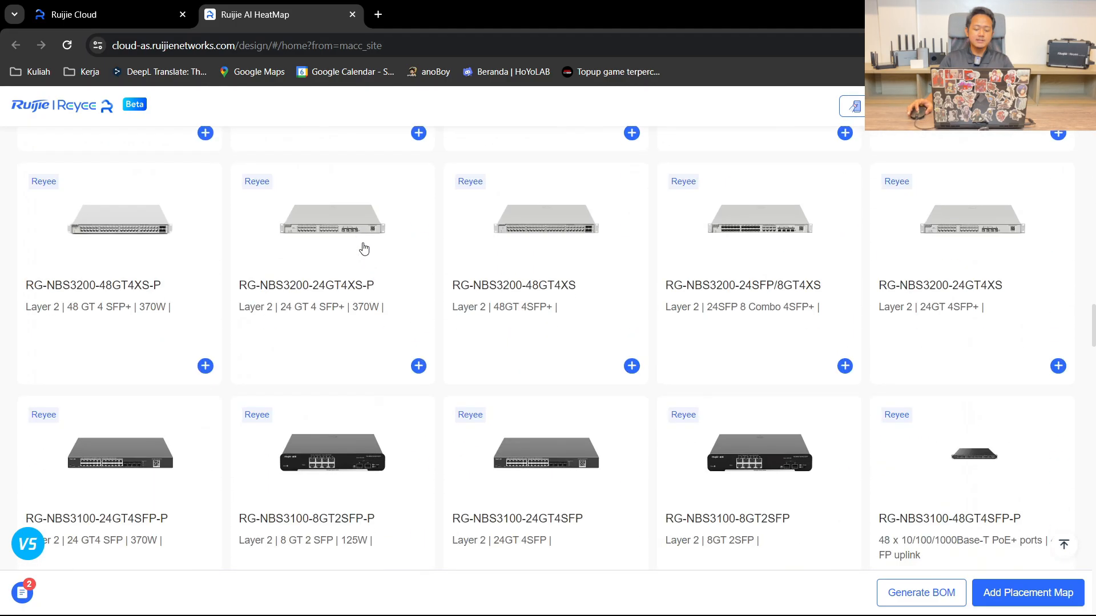
scroll(364, 249, "down", 20)
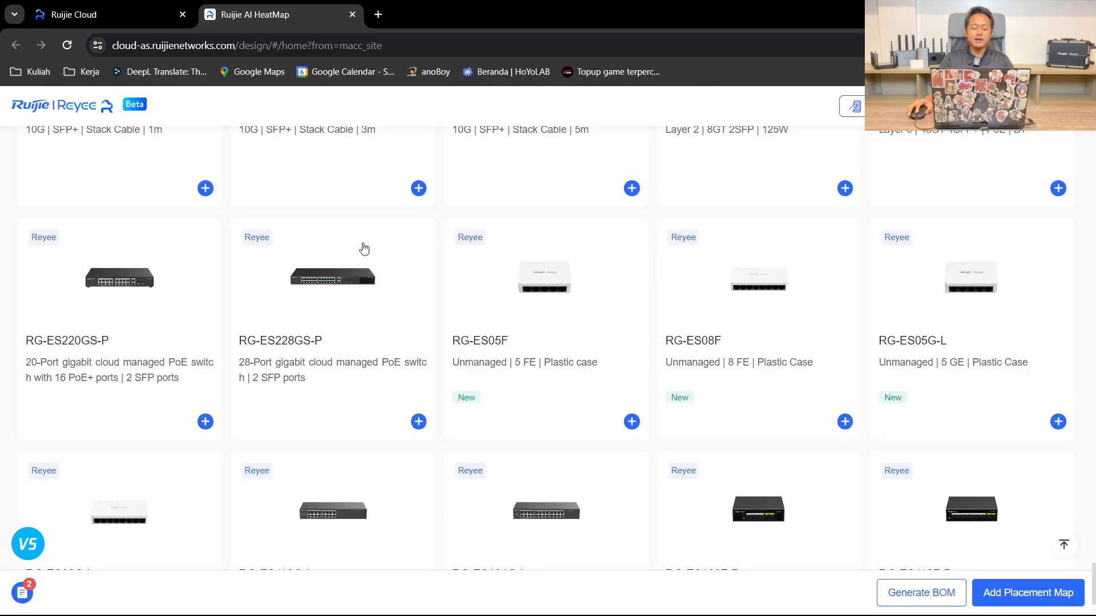
scroll(363, 247, "down", 4)
scroll(449, 258, "up", 10)
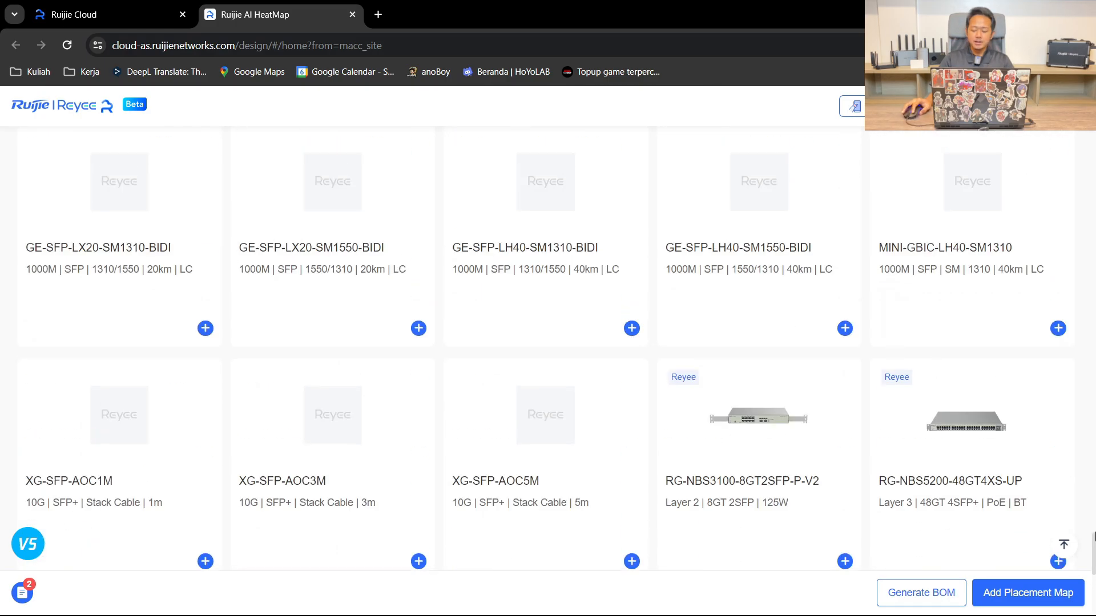
scroll(449, 257, "up", 20)
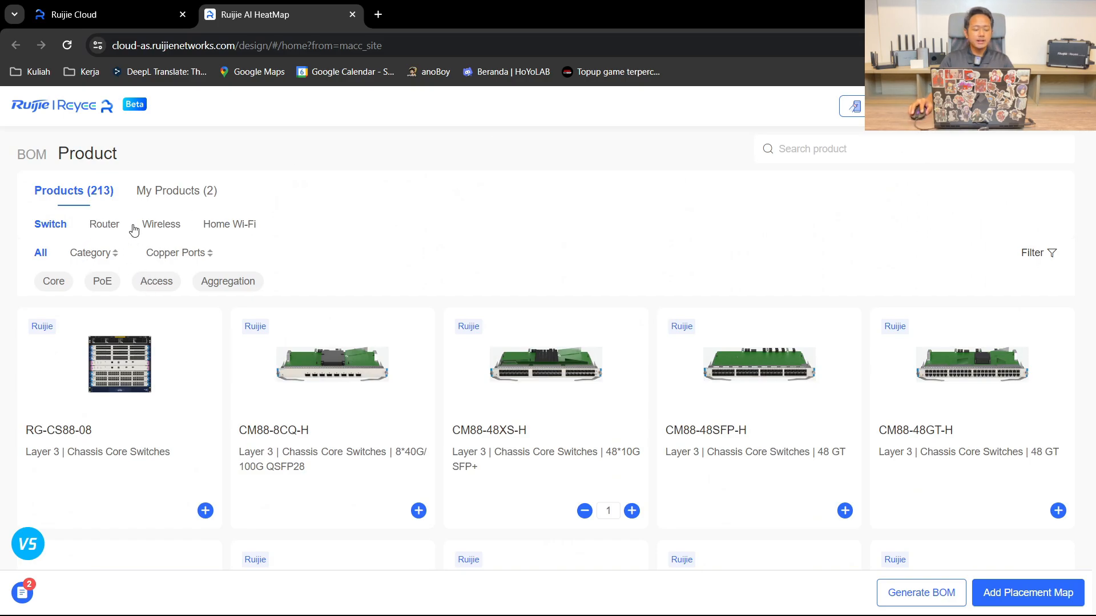
Show the Wireless category and look through its access points and wireless controllers
left_click(162, 225)
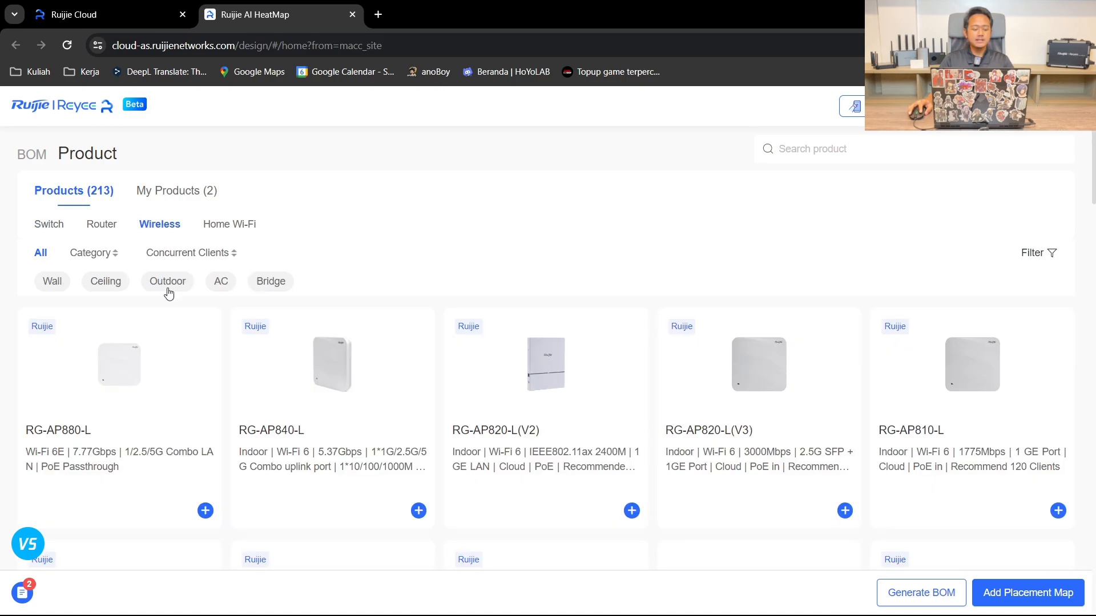
scroll(624, 394, "down", 5)
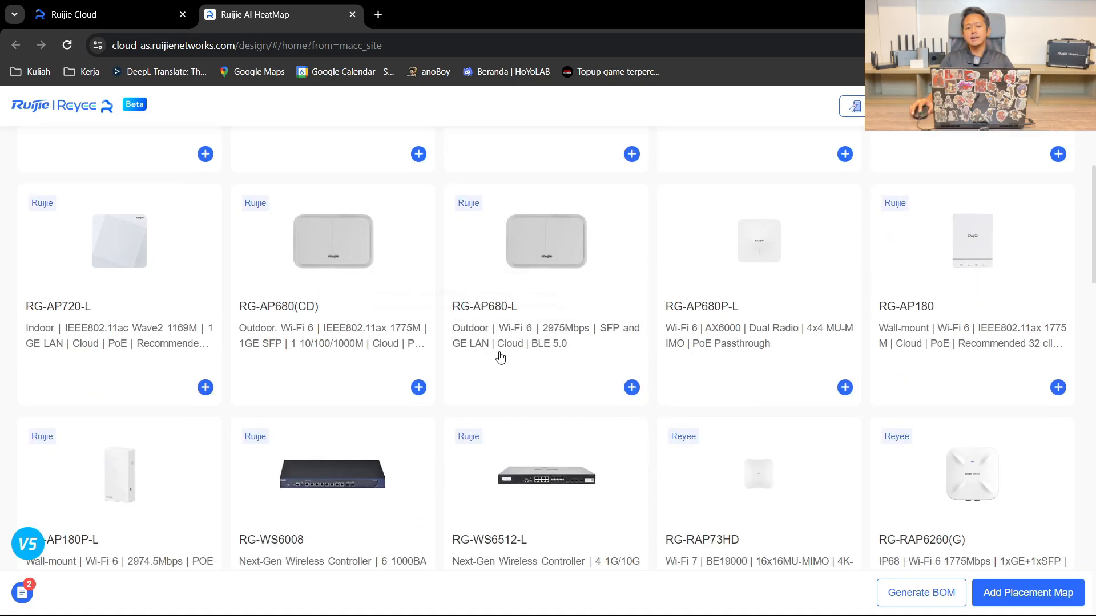
scroll(479, 353, "up", 5)
scroll(499, 357, "down", 15)
scroll(500, 357, "down", 5)
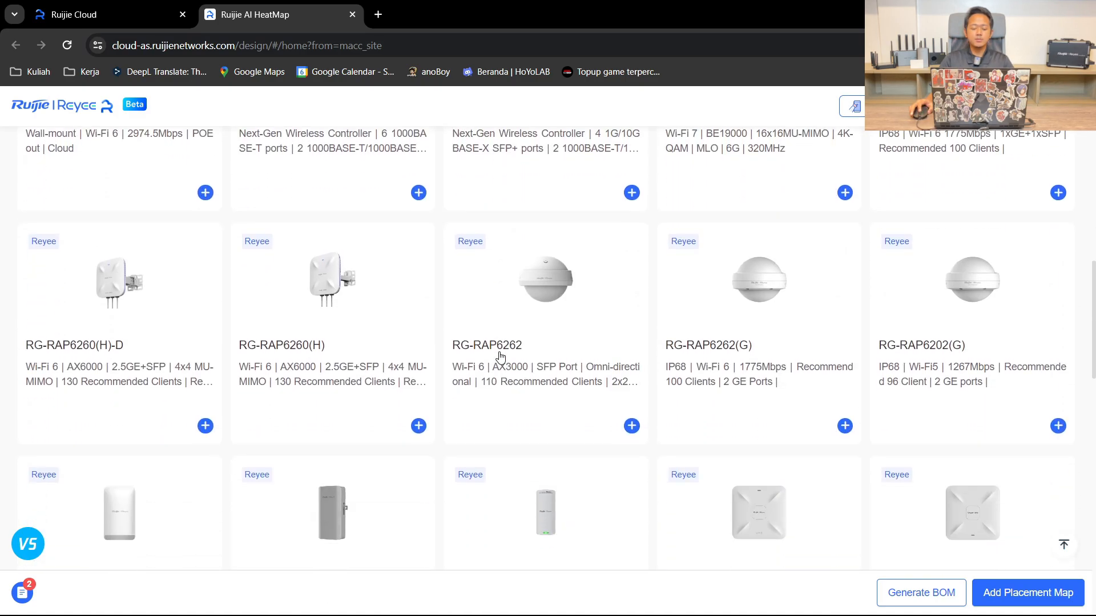
scroll(502, 358, "up", 10)
scroll(504, 358, "up", 10)
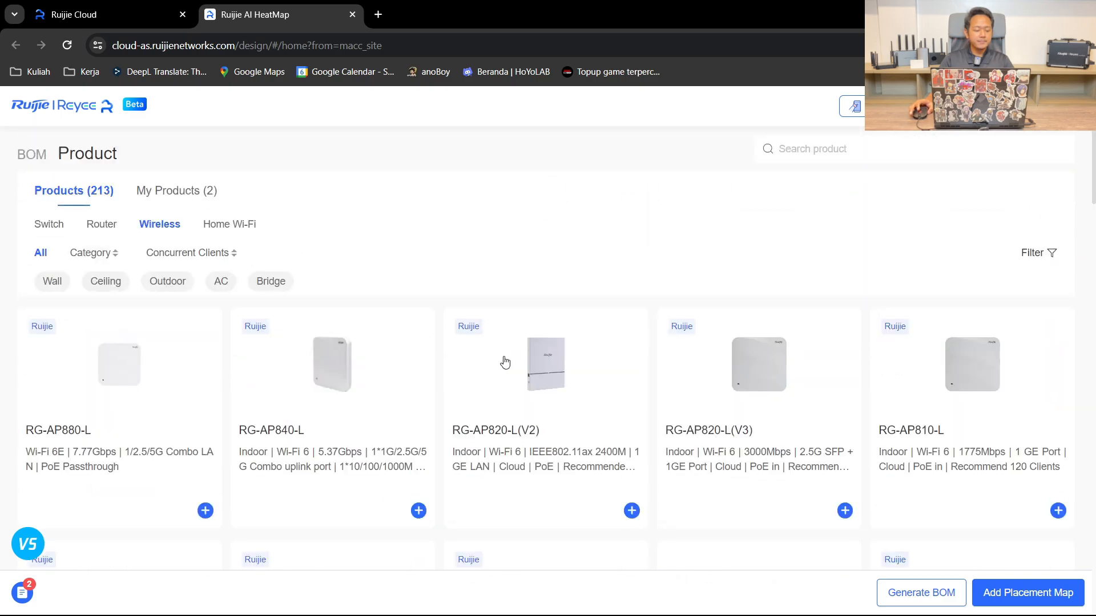
Look through the Home Wi-Fi products and return to the Switch category
left_click(236, 226)
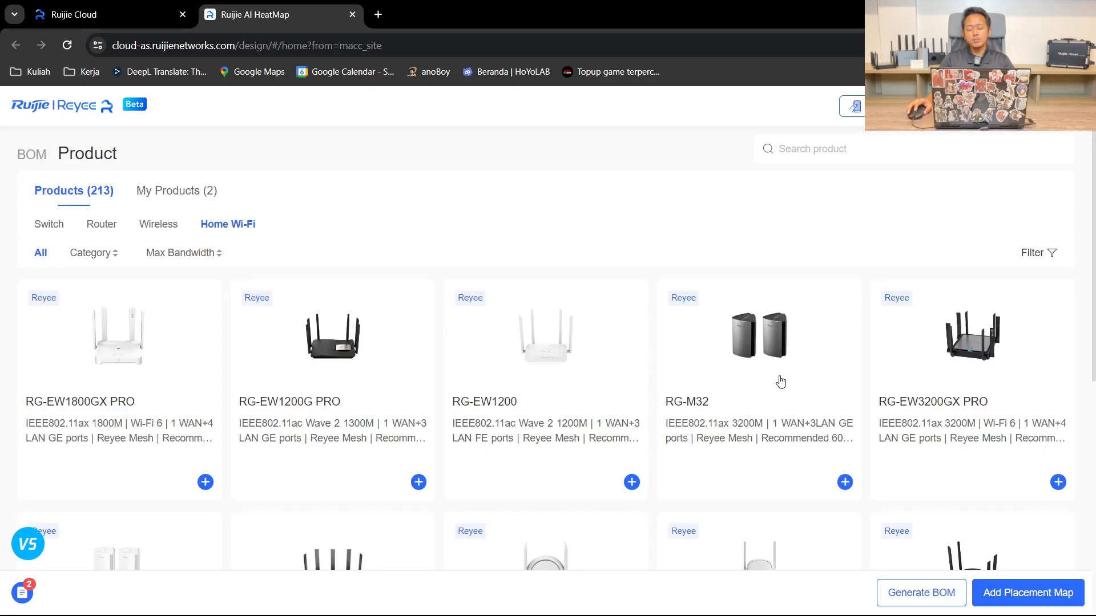
scroll(778, 380, "down", 6)
scroll(376, 391, "up", 6)
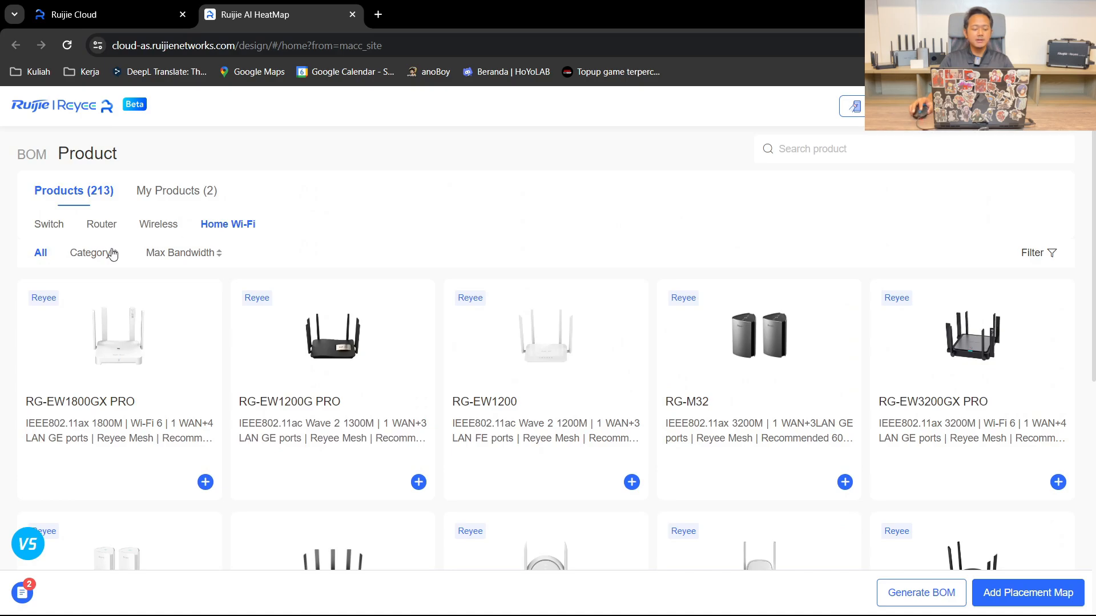
left_click(45, 226)
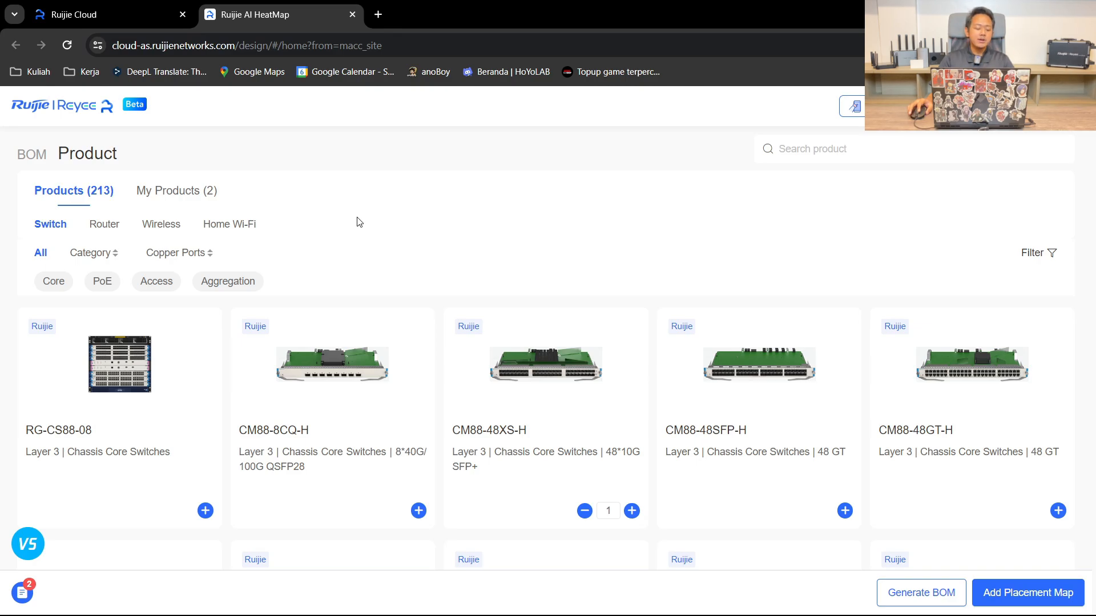
Filter the Wireless products to Ceiling models and turn on the product comparison (VS) mode
left_click(170, 228)
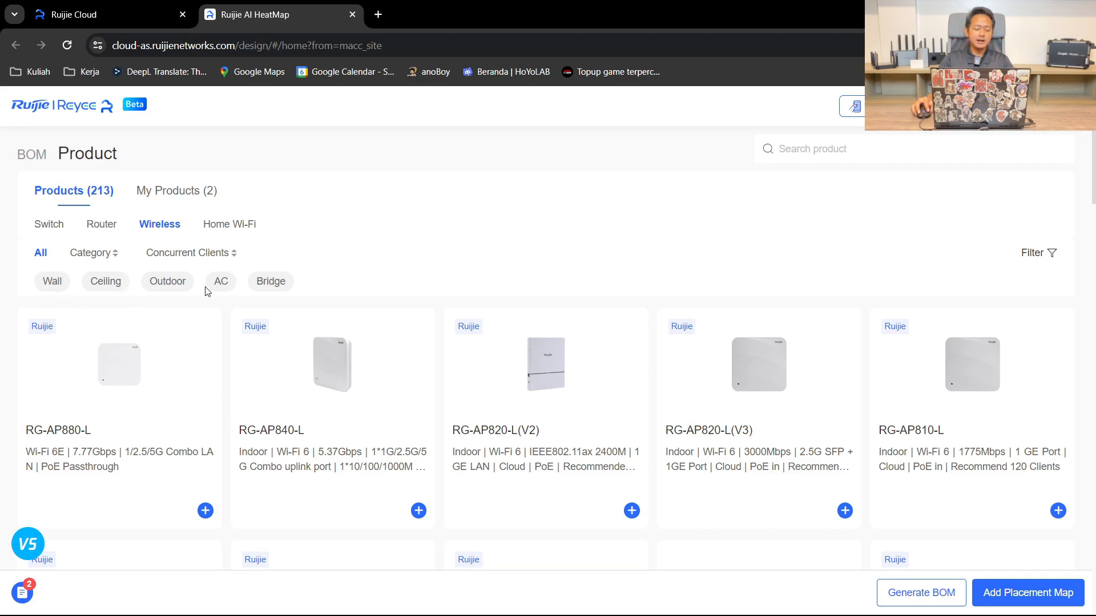
left_click(107, 284)
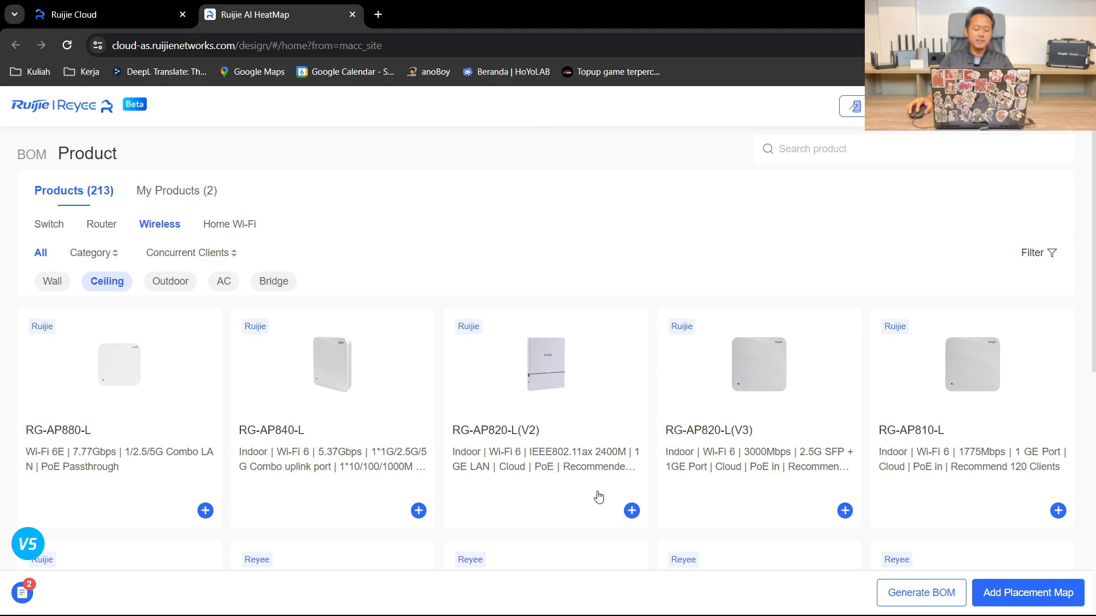
left_click(26, 547)
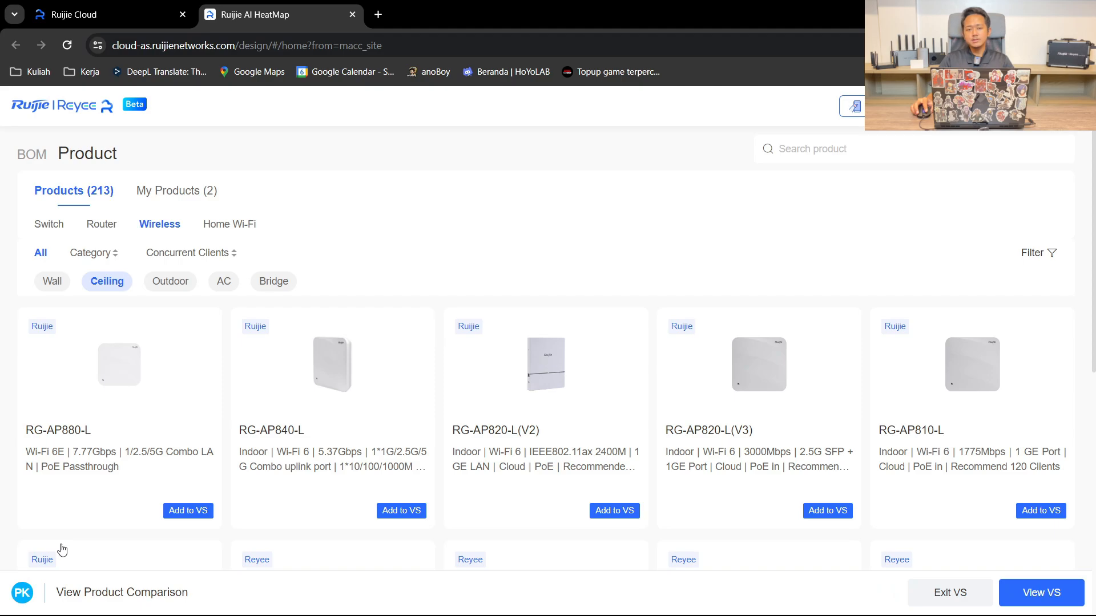
Add the RG-RAP2260(G) and RG-RAP2260(E) ceiling access points to the product comparison
scroll(560, 440, "down", 3)
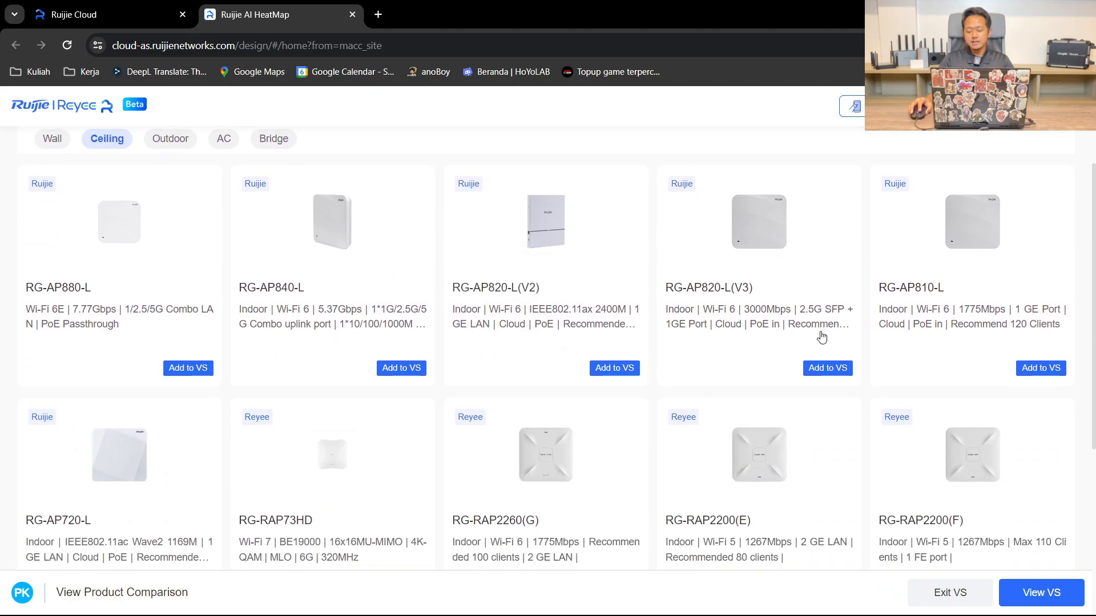
scroll(821, 337, "down", 3)
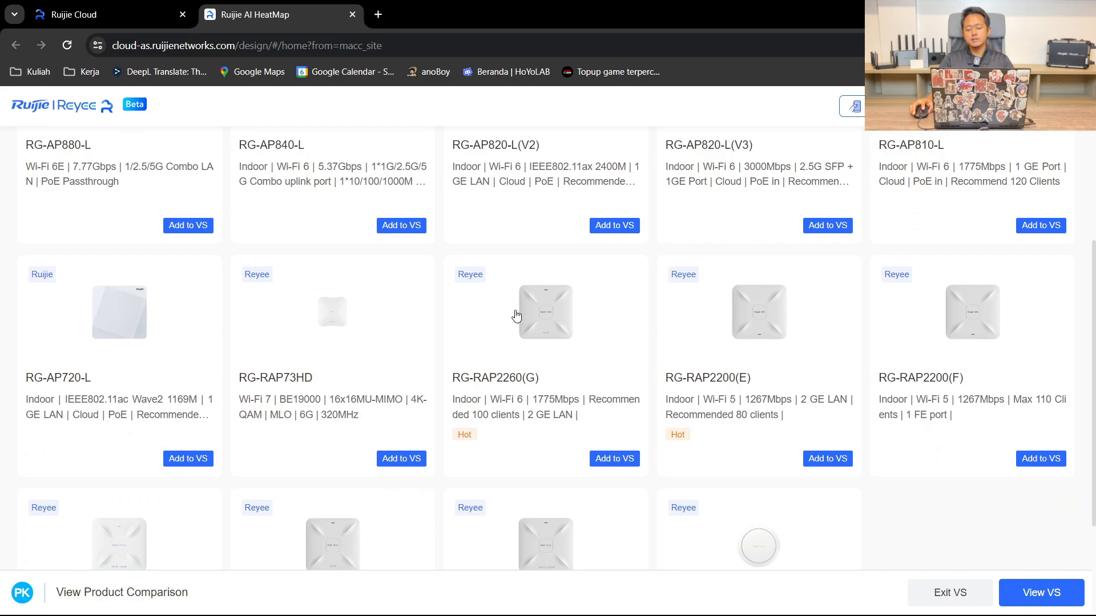
scroll(502, 371, "up", 4)
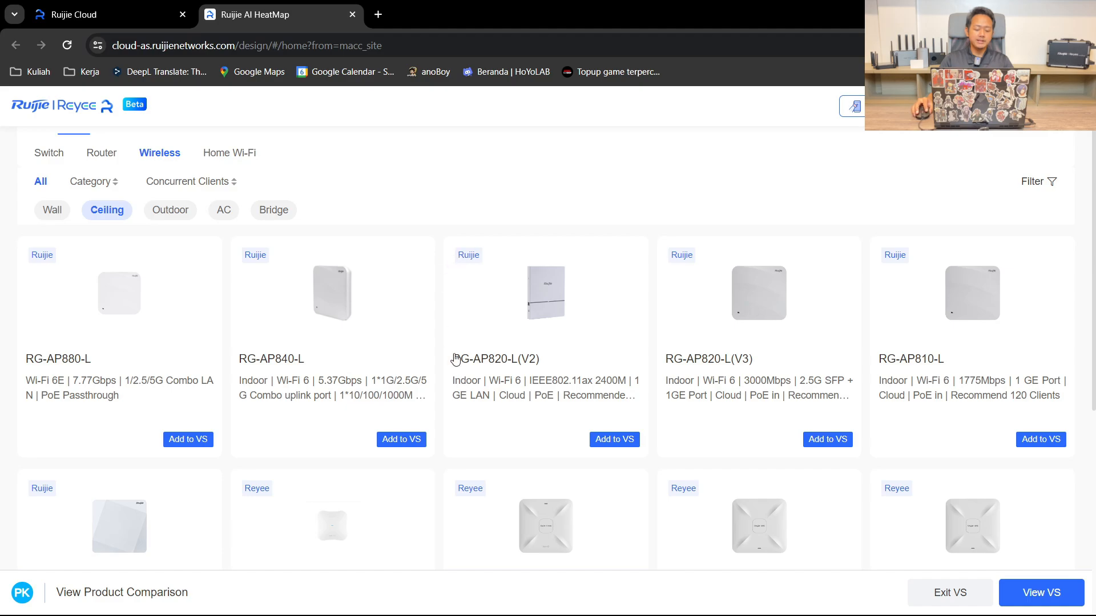
scroll(455, 360, "down", 4)
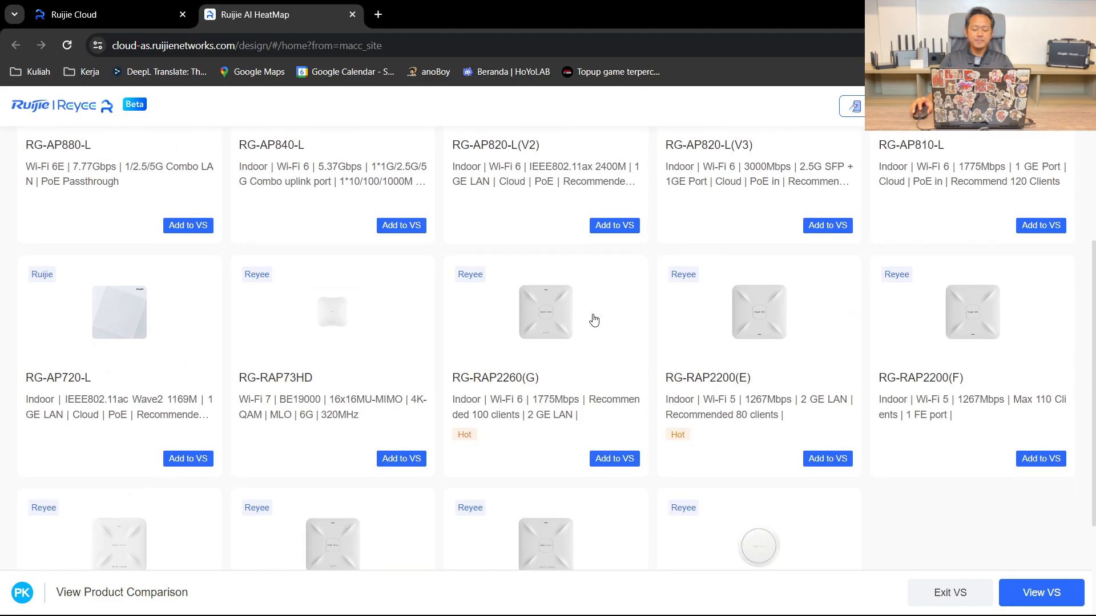
left_click(631, 460)
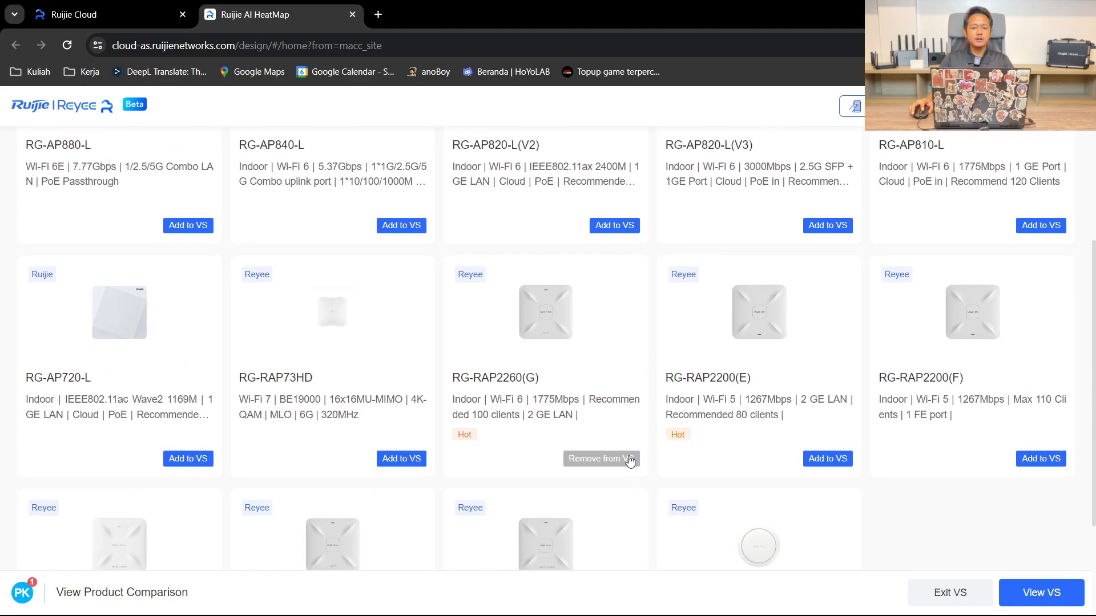
scroll(782, 371, "down", 3)
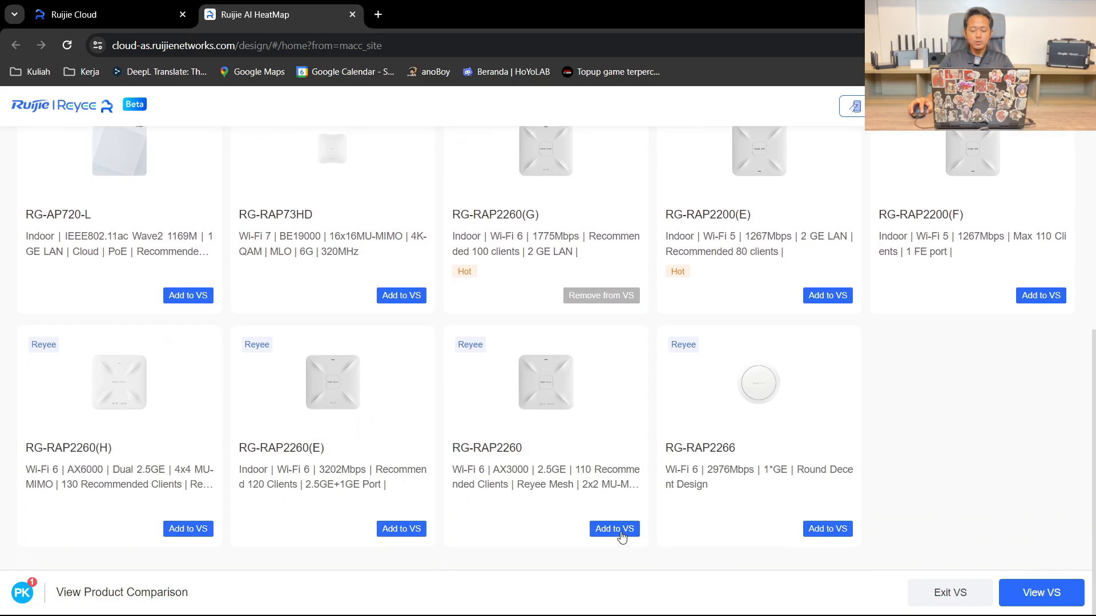
left_click(413, 538)
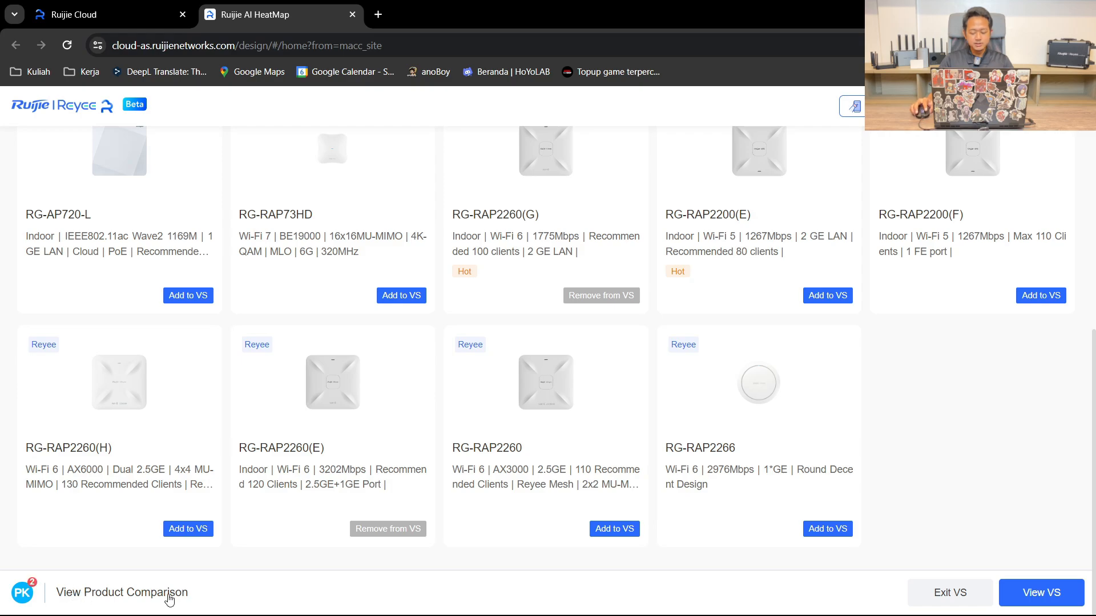
Open the comparison of the two access points and examine their client capacity, Wi-Fi generation, access rate and ports
left_click(1058, 596)
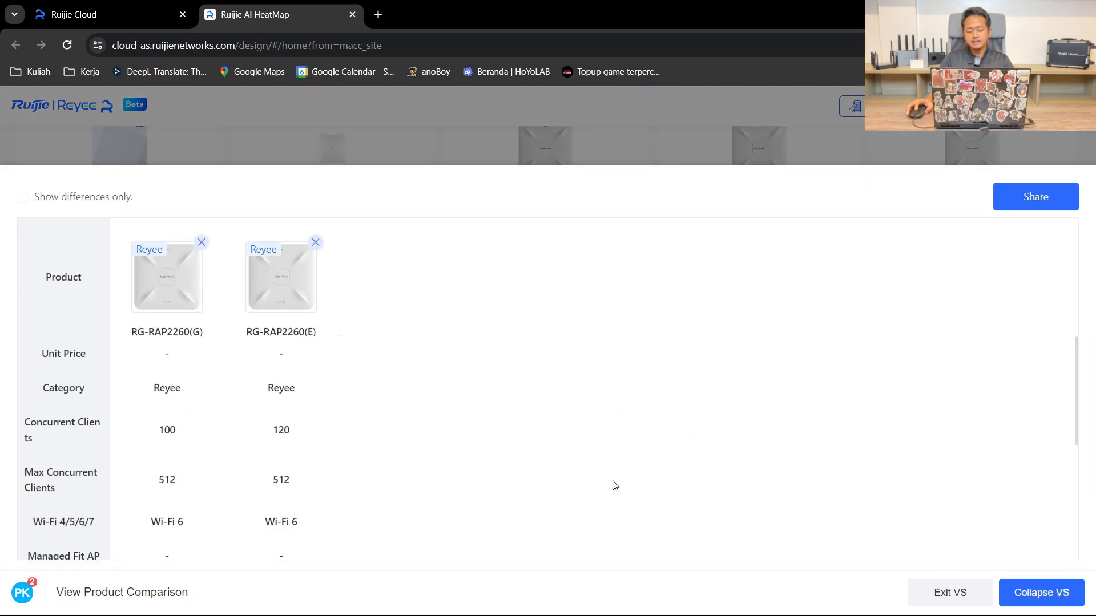
scroll(269, 408, "down", 2)
scroll(269, 408, "up", 2)
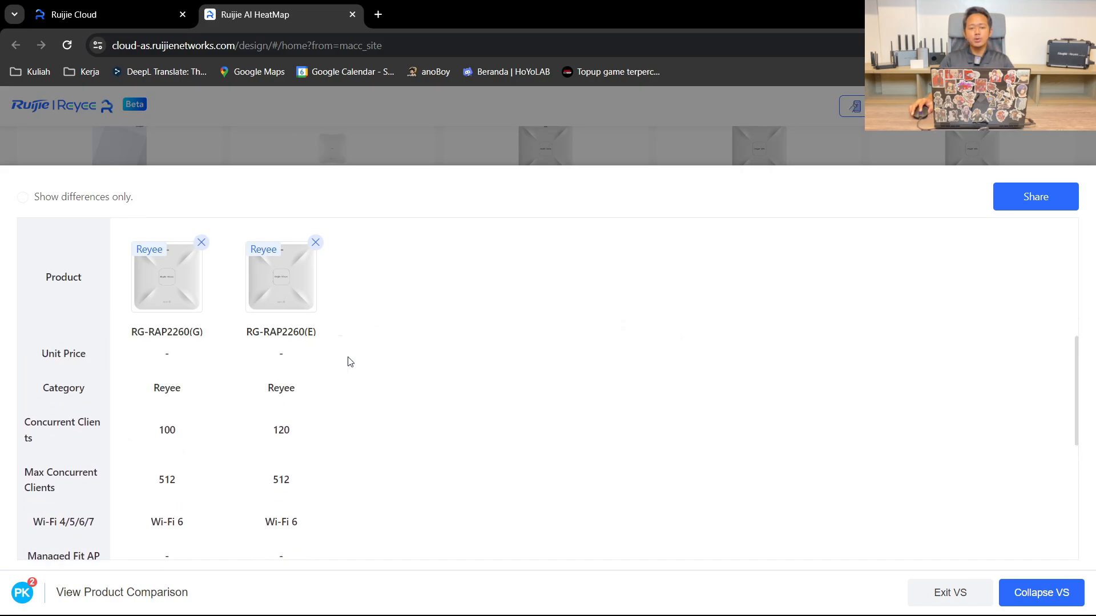
scroll(326, 382, "down", 3)
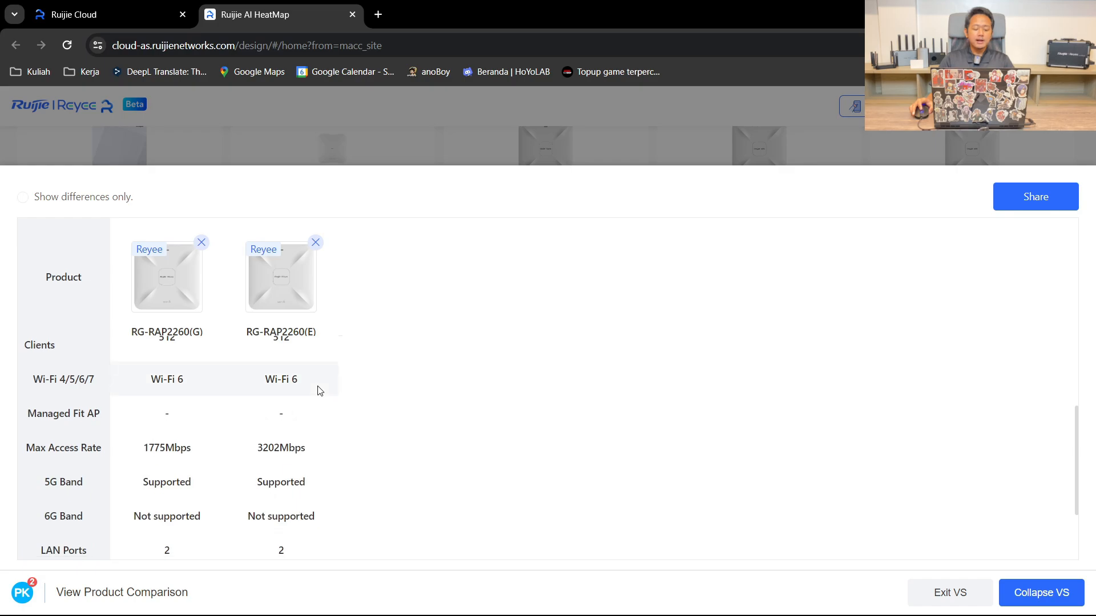
Show only the differences between the two compared access points, examine them, and exit the comparison mode
scroll(318, 391, "down", 1)
scroll(374, 399, "up", 4)
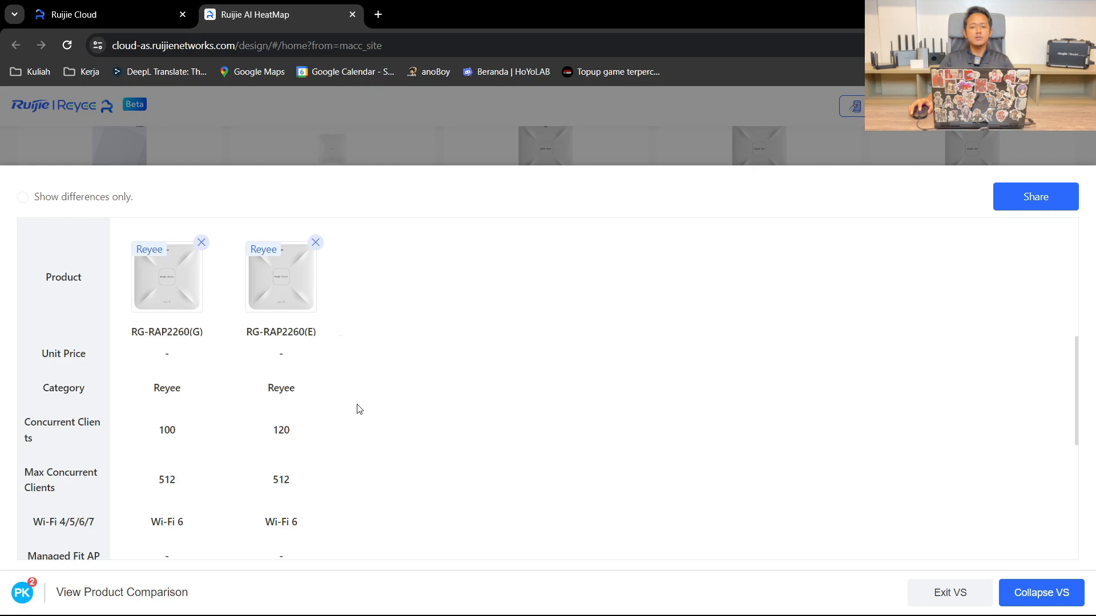
left_click(47, 205)
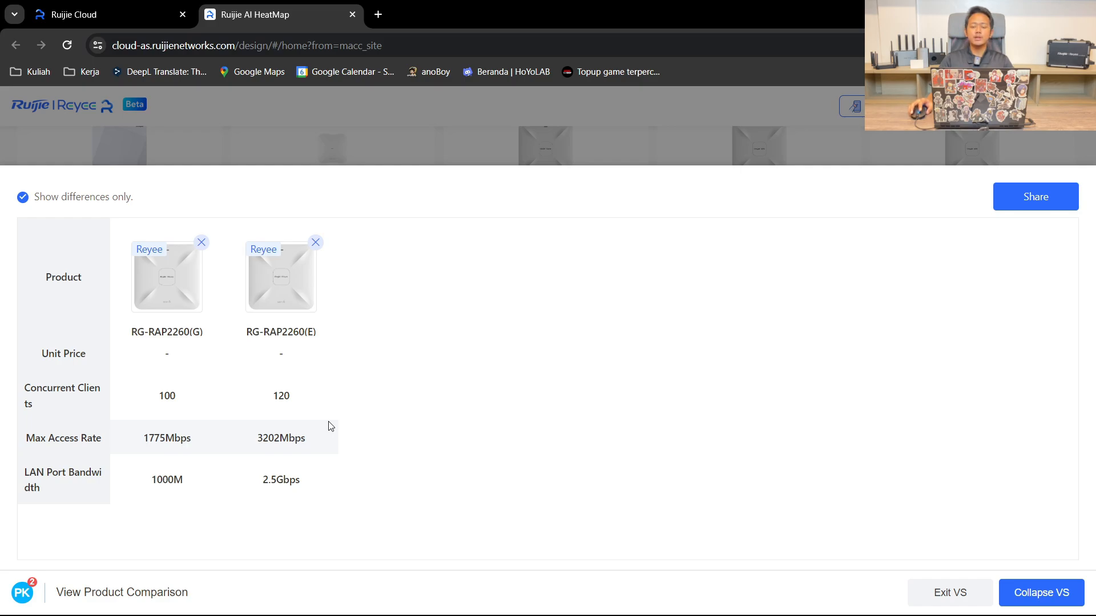
left_click(948, 594)
scroll(309, 365, "up", 5)
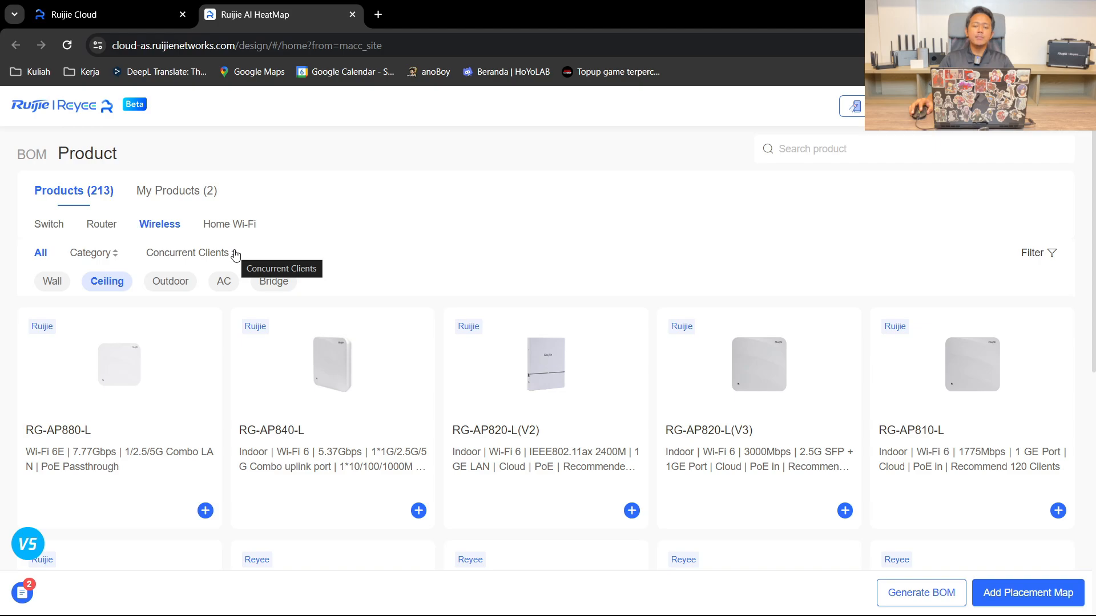
Start adding a custom product under My Products and examine the fields required for the Wireless product type
left_click(203, 194)
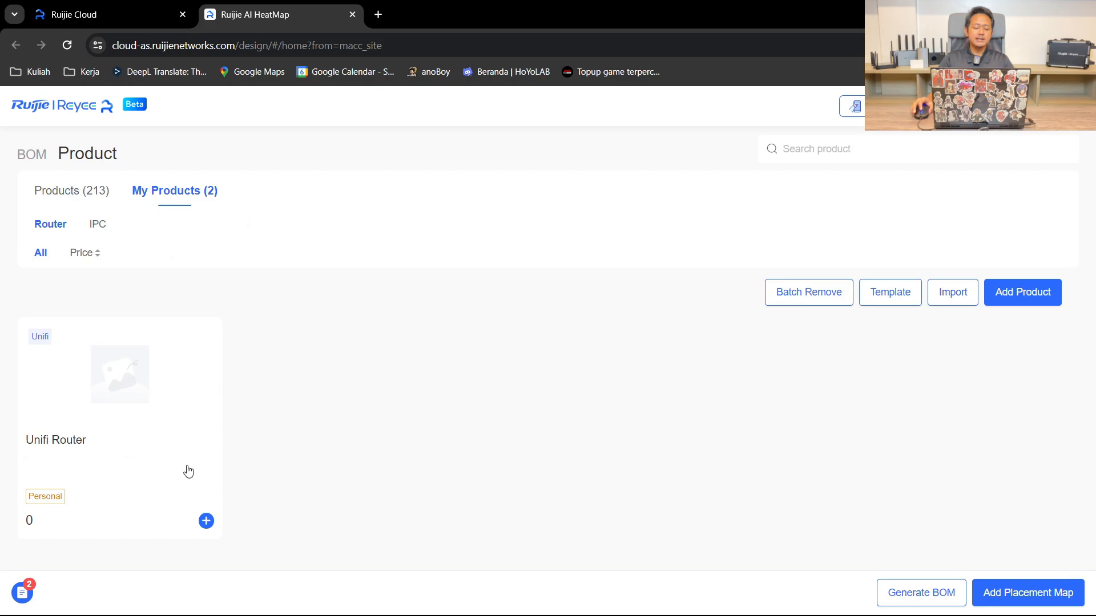
left_click(991, 302)
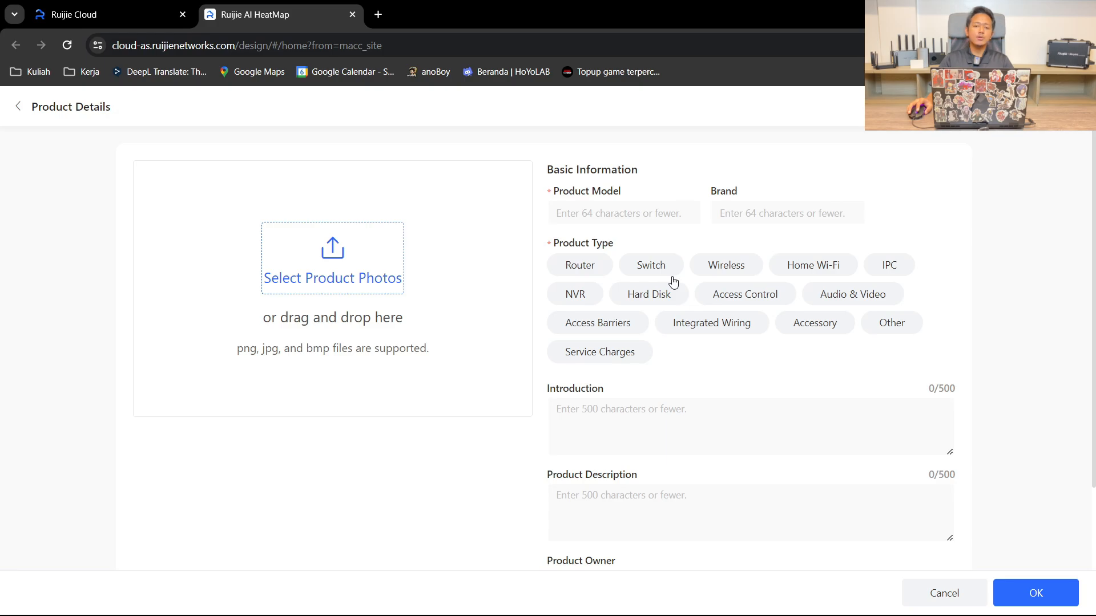
left_click(723, 272)
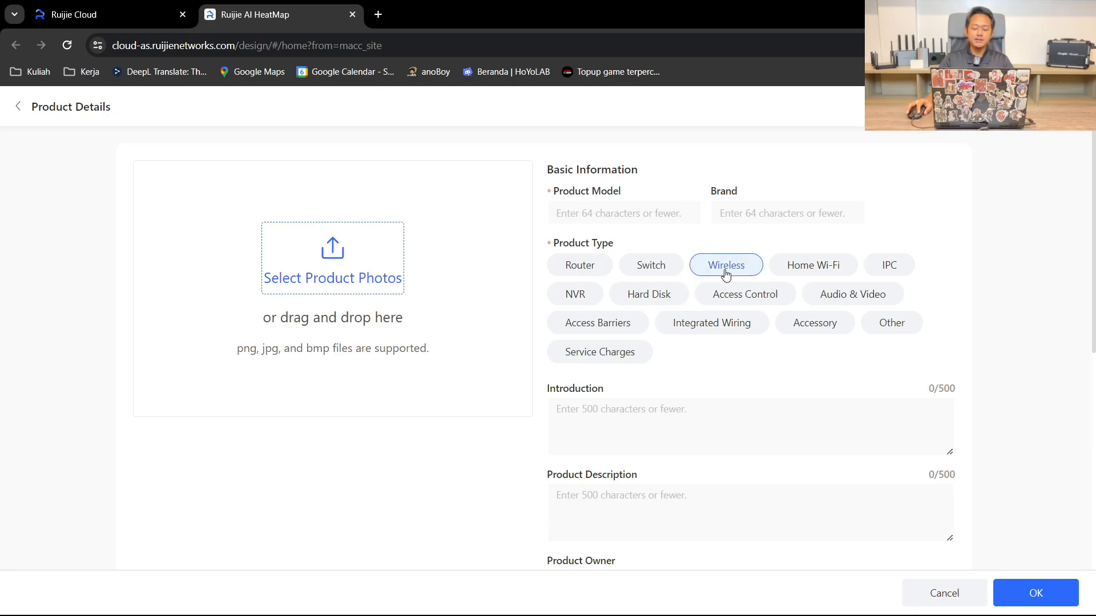
scroll(769, 340, "down", 9)
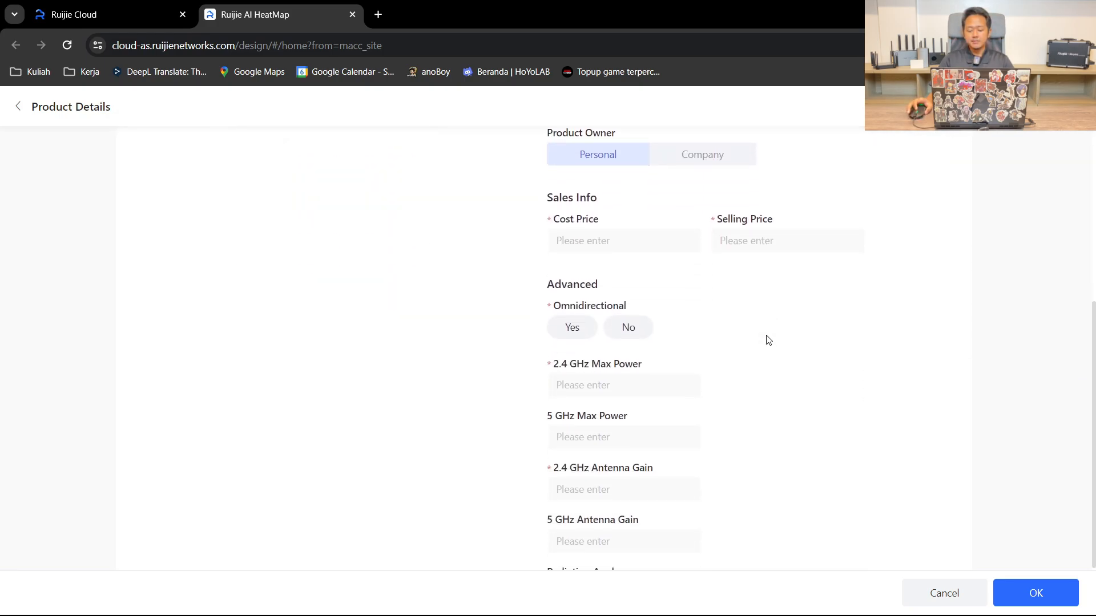
scroll(768, 340, "up", 10)
Set the new product's type to Router and enter MKT as both its product model and brand
left_click(596, 273)
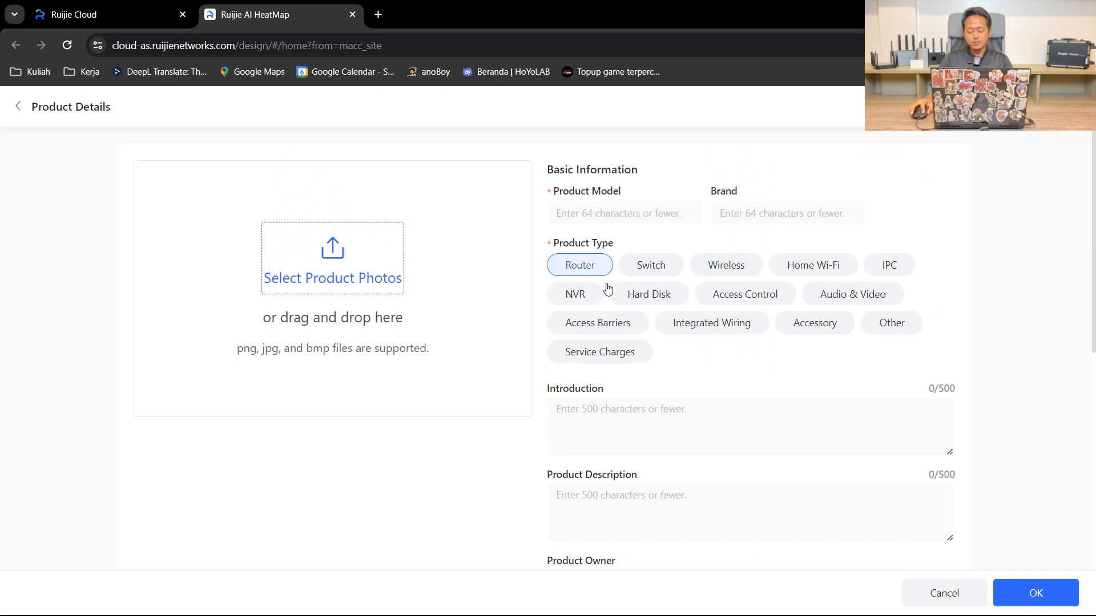
scroll(702, 326, "down", 3)
scroll(702, 325, "up", 3)
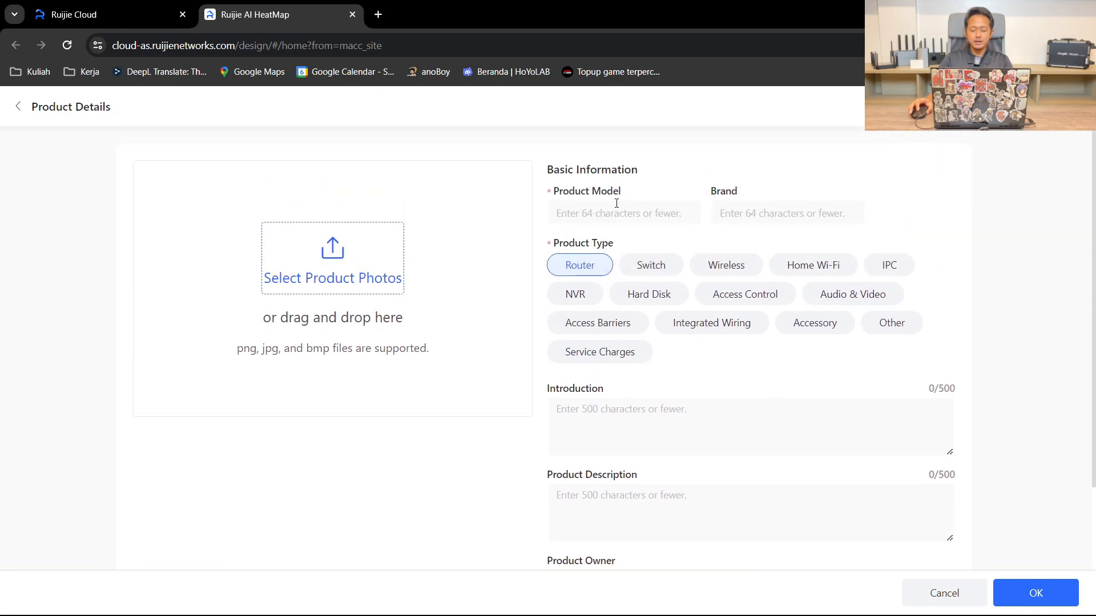
left_click(613, 207)
type("MKT")
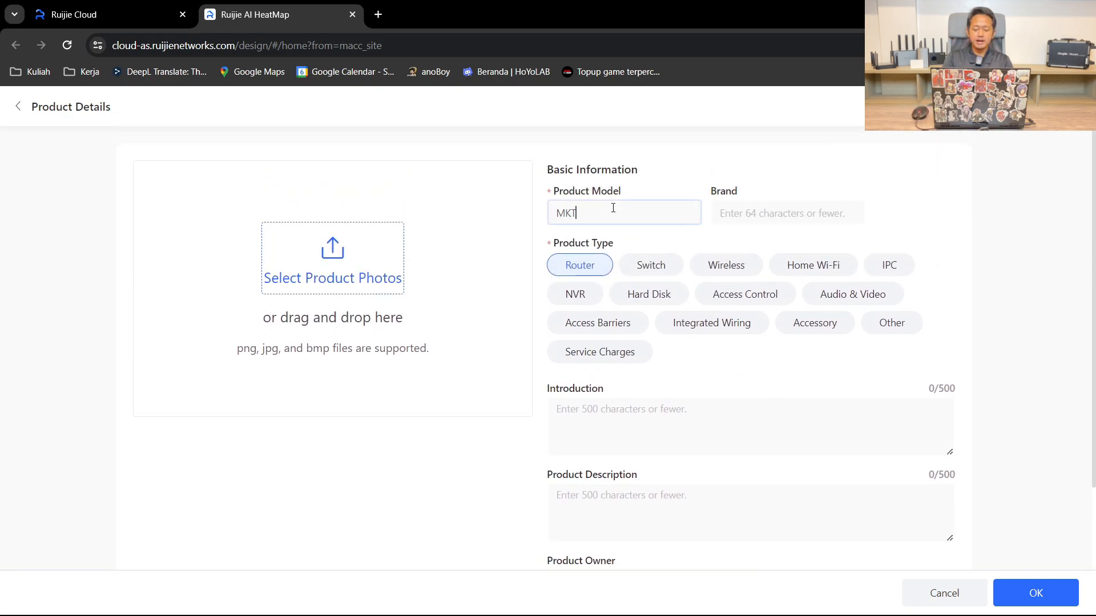
left_click(798, 208)
type("MKT")
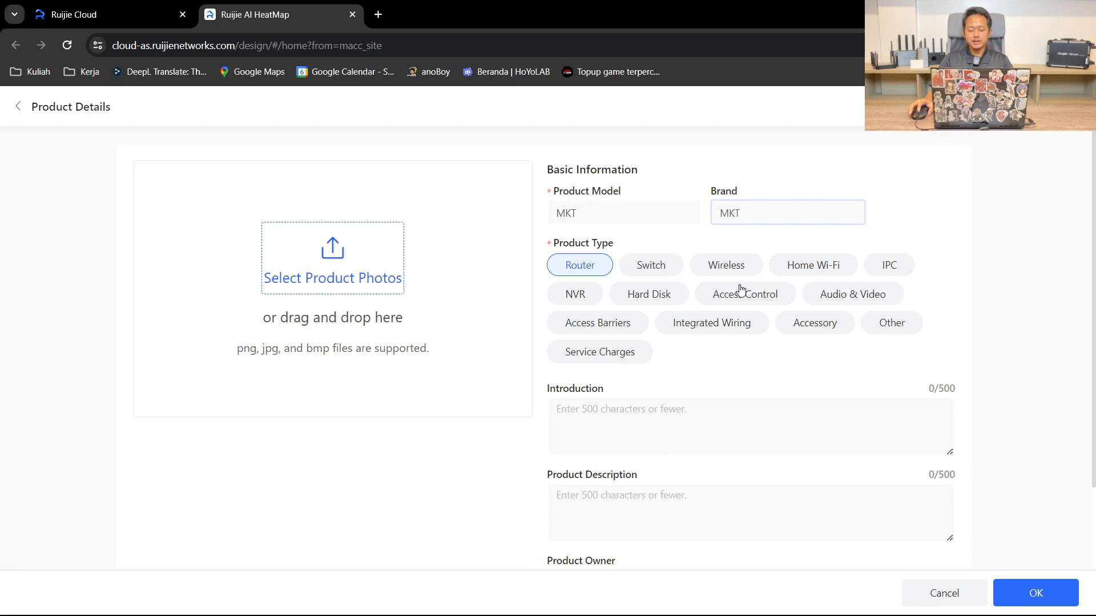
Set the product's cost price and selling price to 0 and save it, leaving the introduction and description empty
scroll(740, 289, "down", 3)
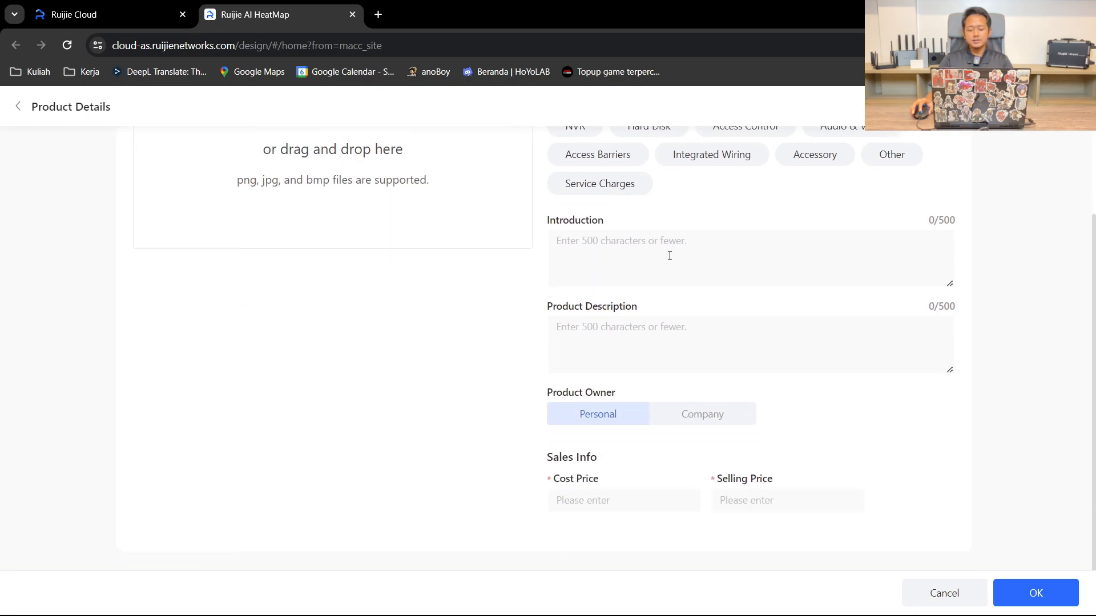
left_click(677, 282)
left_click(688, 330)
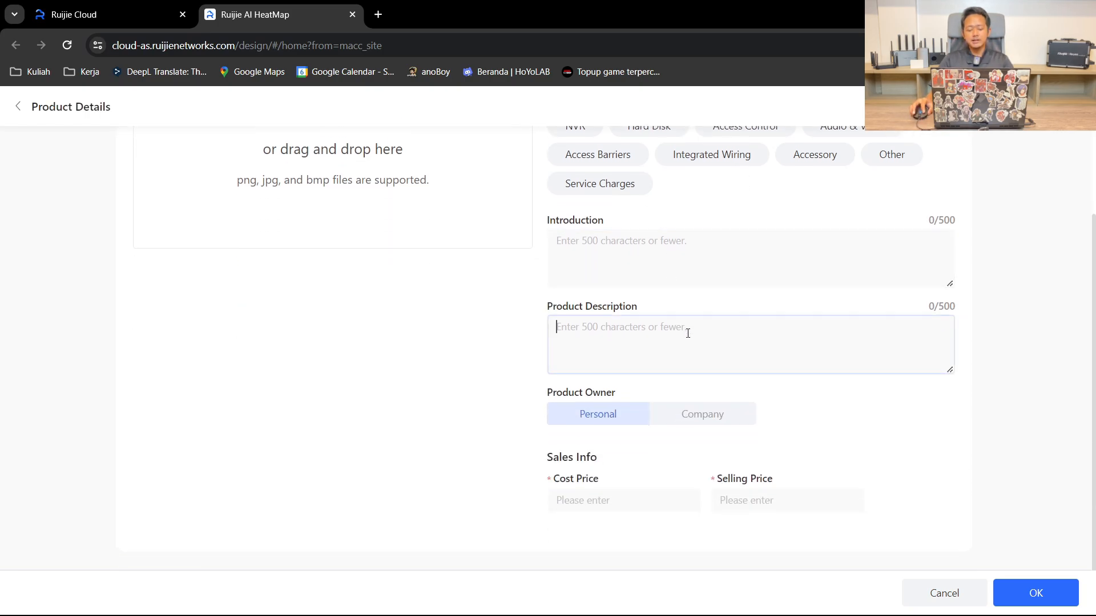
left_click(643, 498)
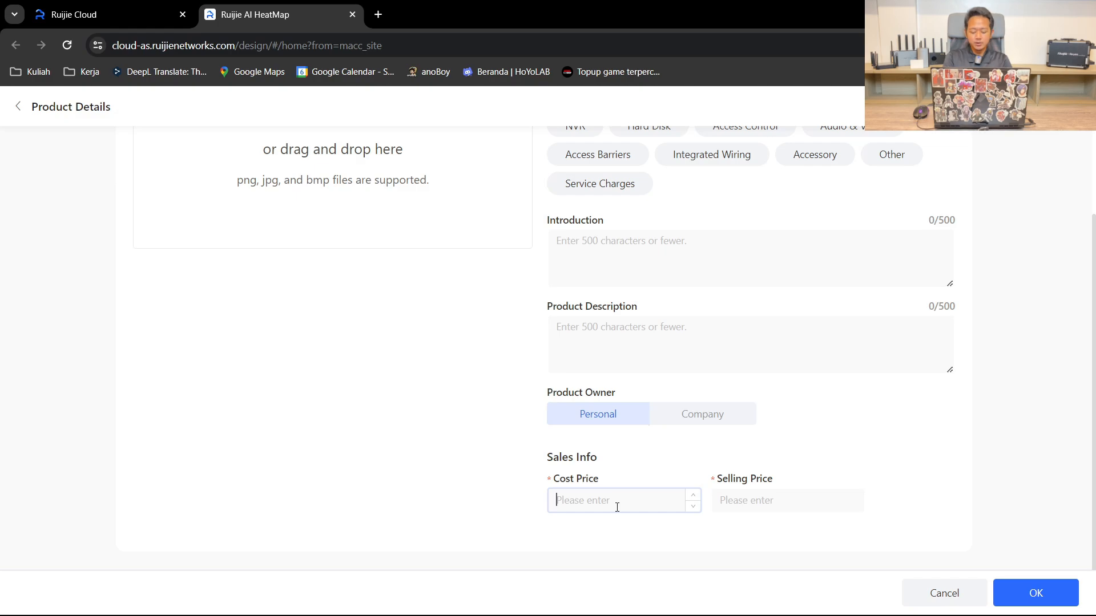
type("0")
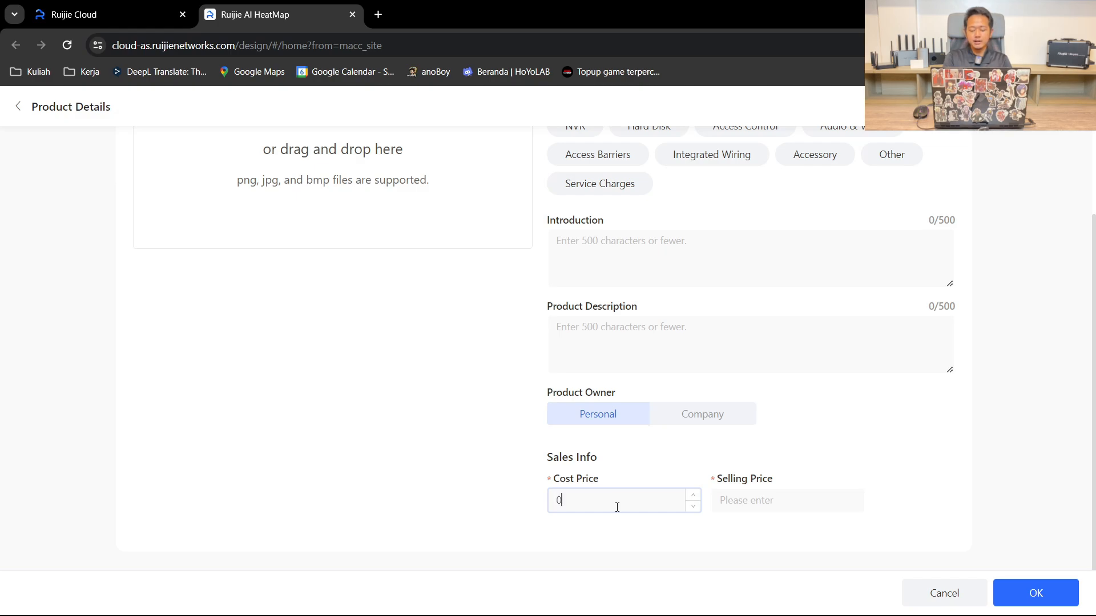
key("Tab")
type("0")
scroll(815, 487, "up", 3)
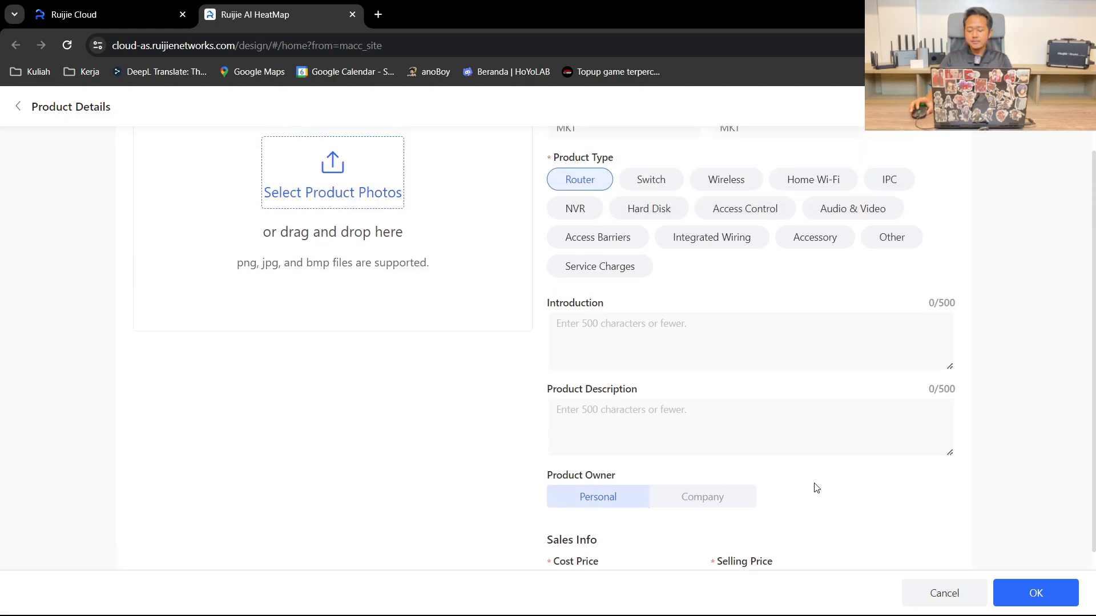
left_click(1035, 601)
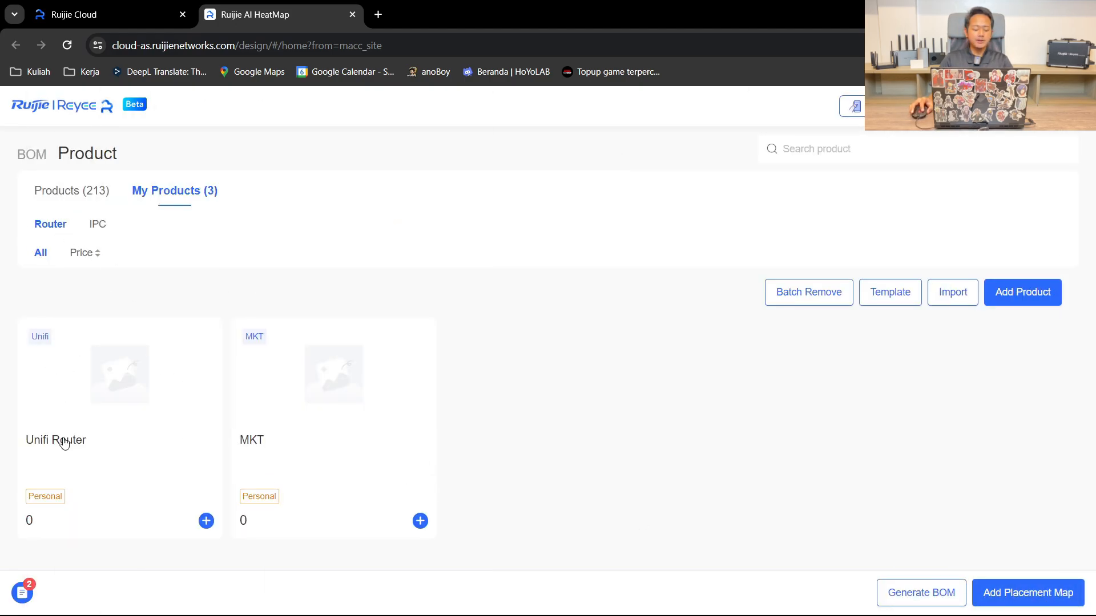
Look at the custom IPC products and return to the full product catalog
left_click(96, 224)
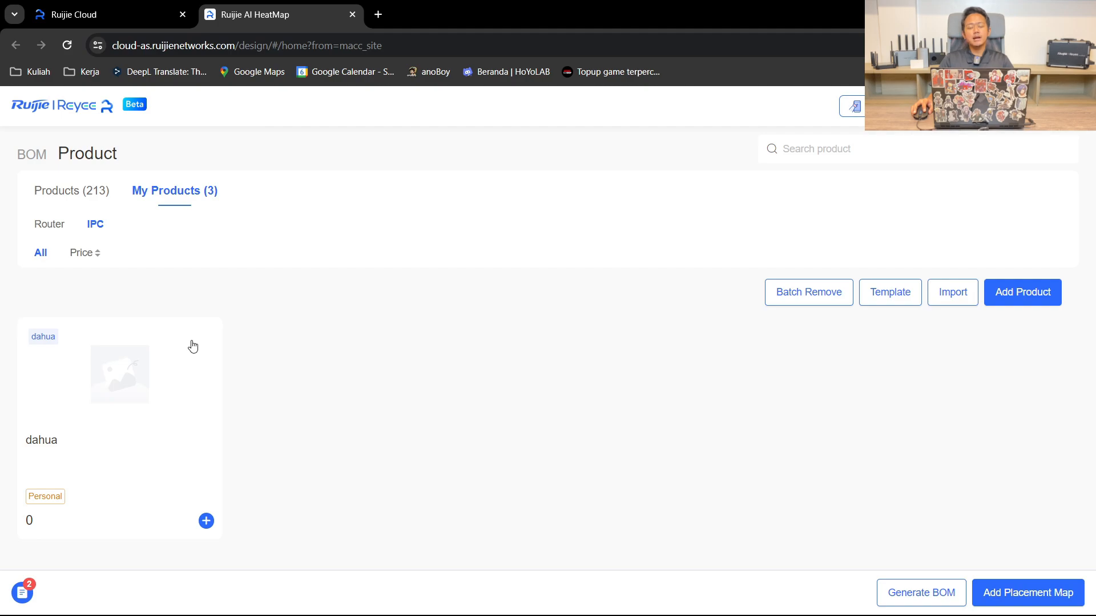
left_click(1022, 292)
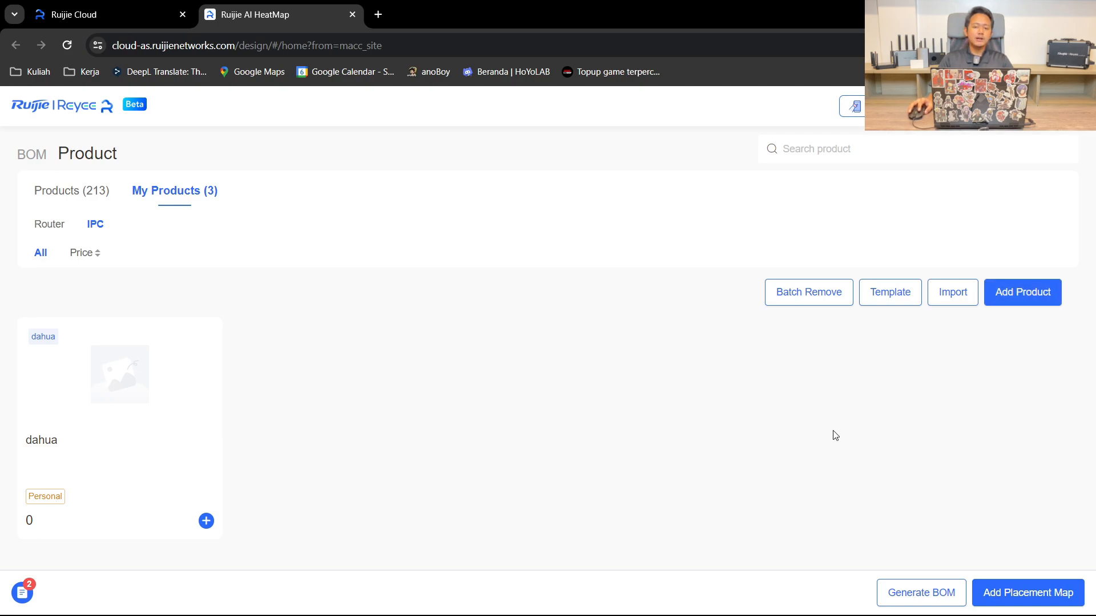
left_click(68, 193)
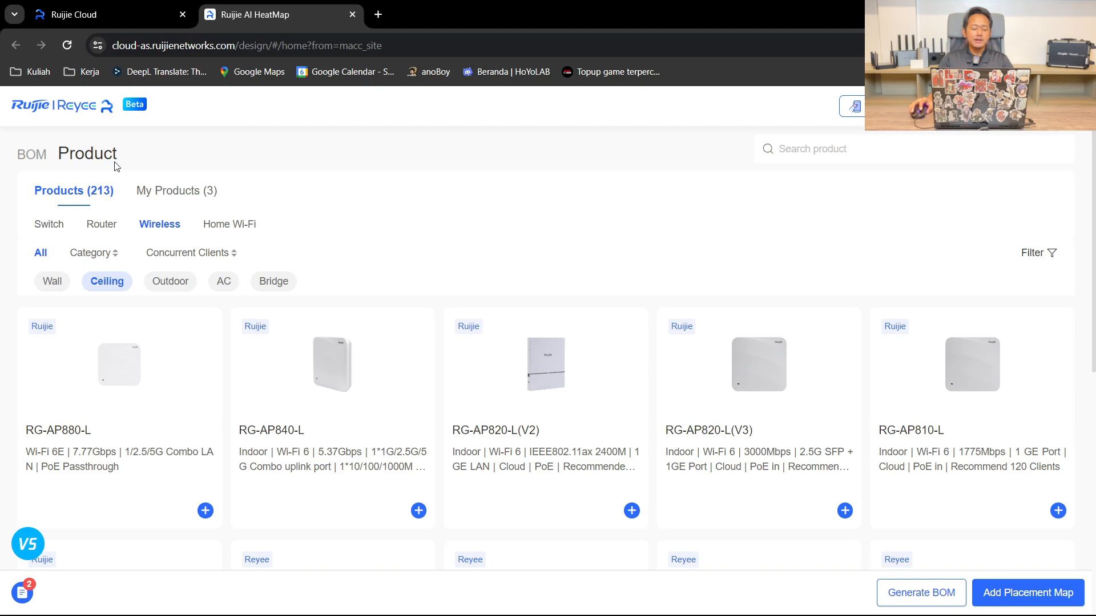
Create a new BOM named Small Office with the Office scenario
left_click(33, 157)
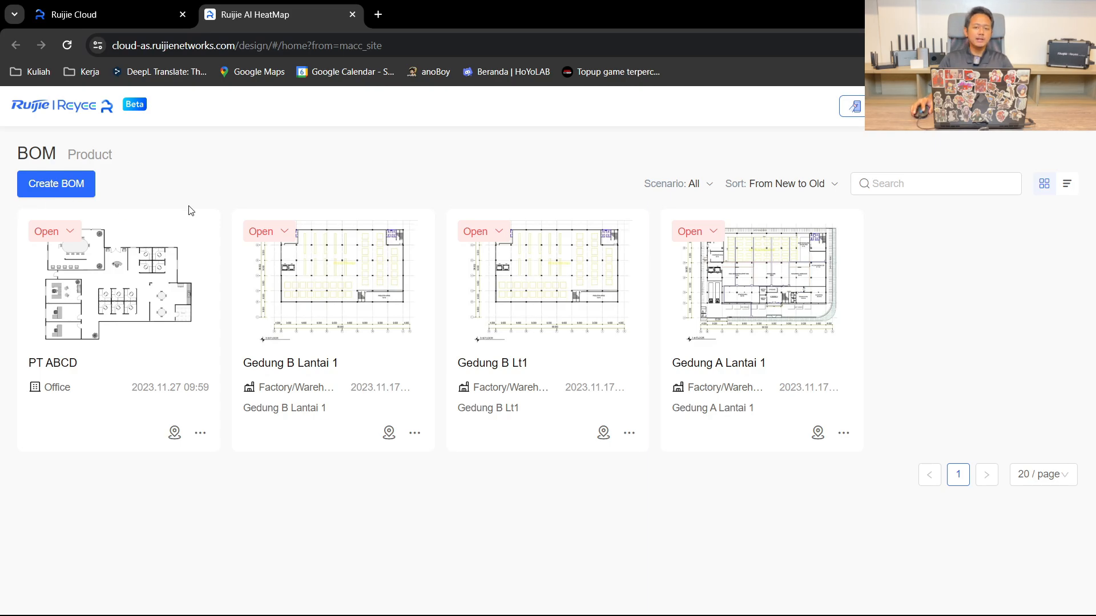
left_click(76, 197)
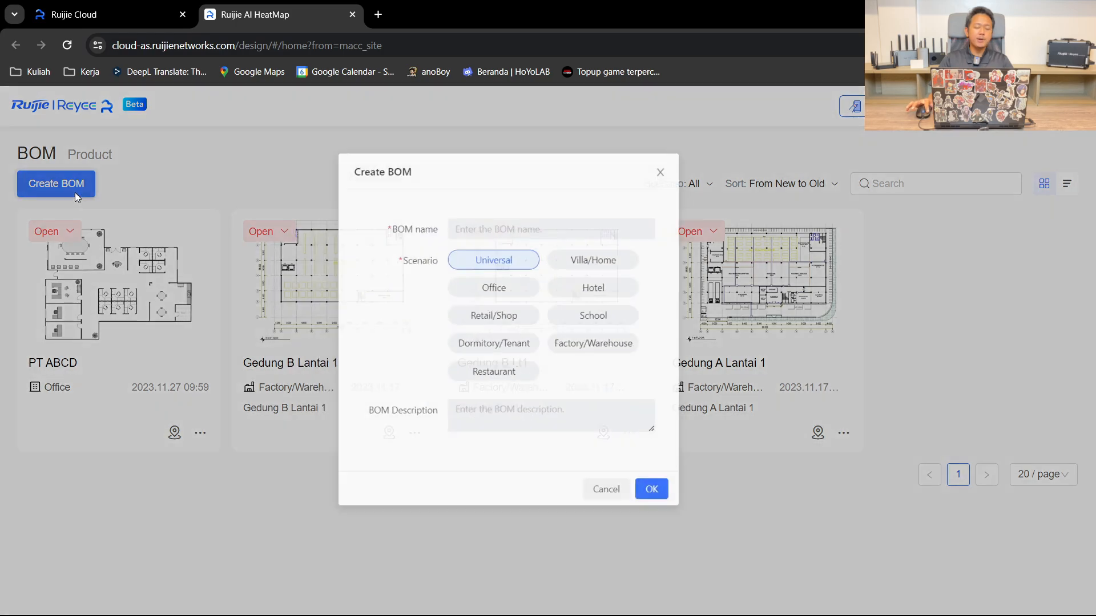
left_click(643, 235)
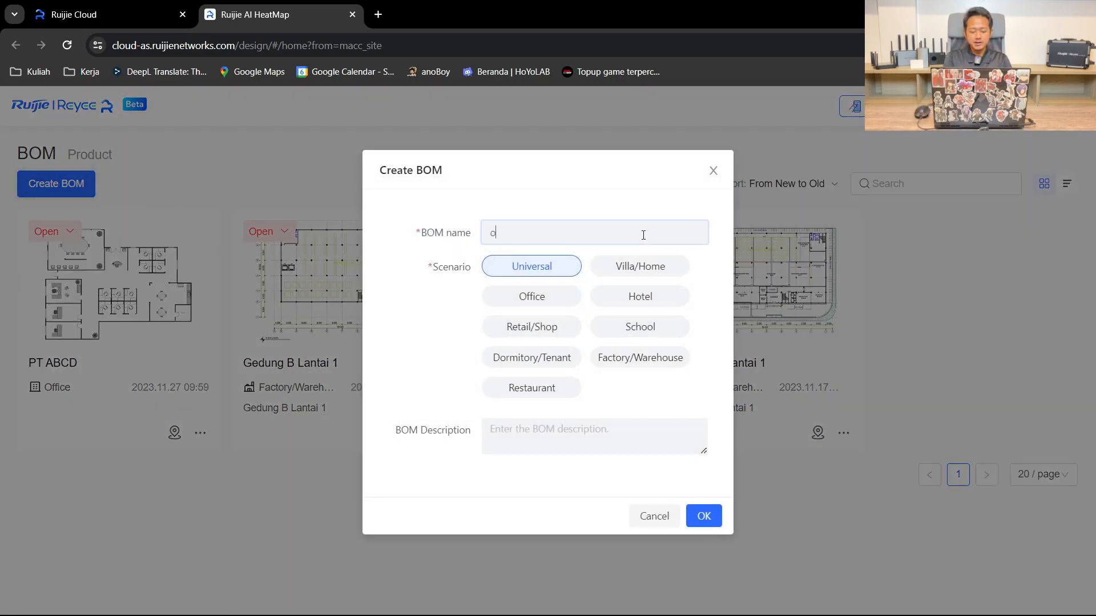
type("Small ")
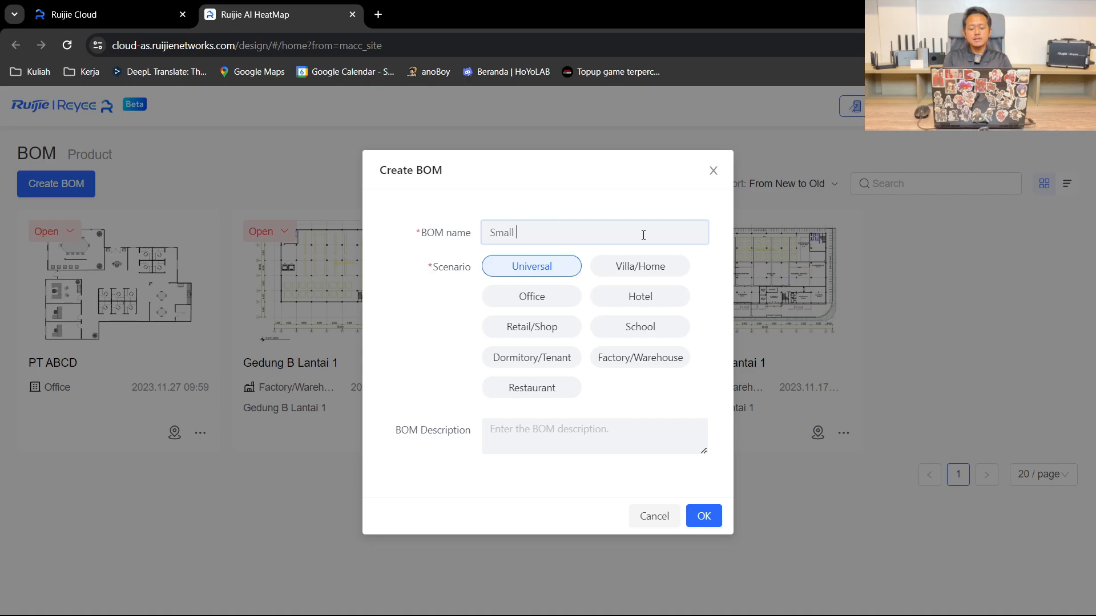
type("Office")
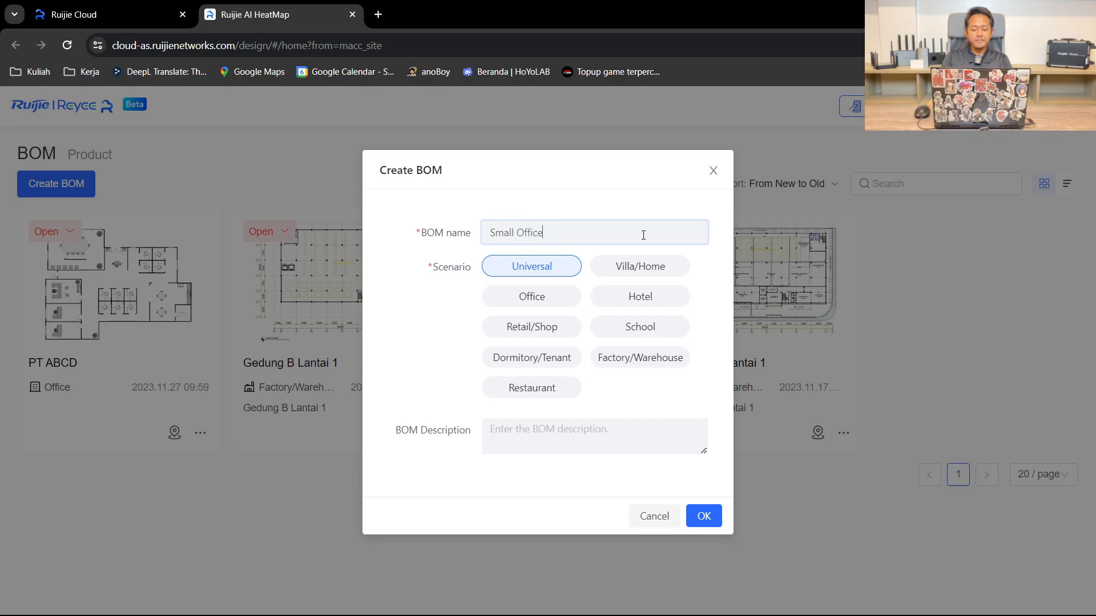
left_click(528, 301)
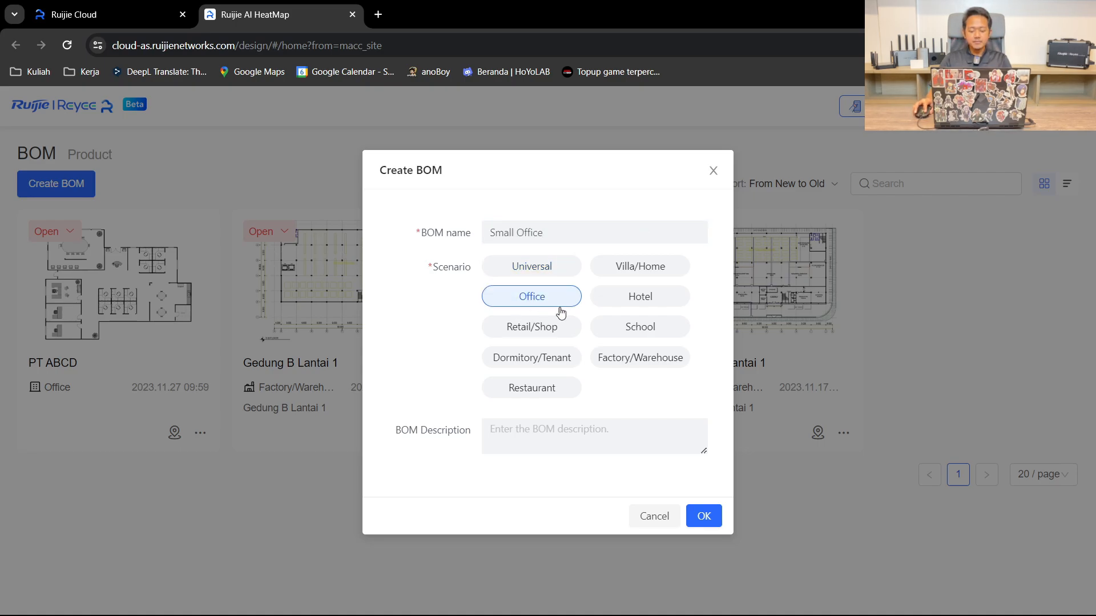
left_click(703, 517)
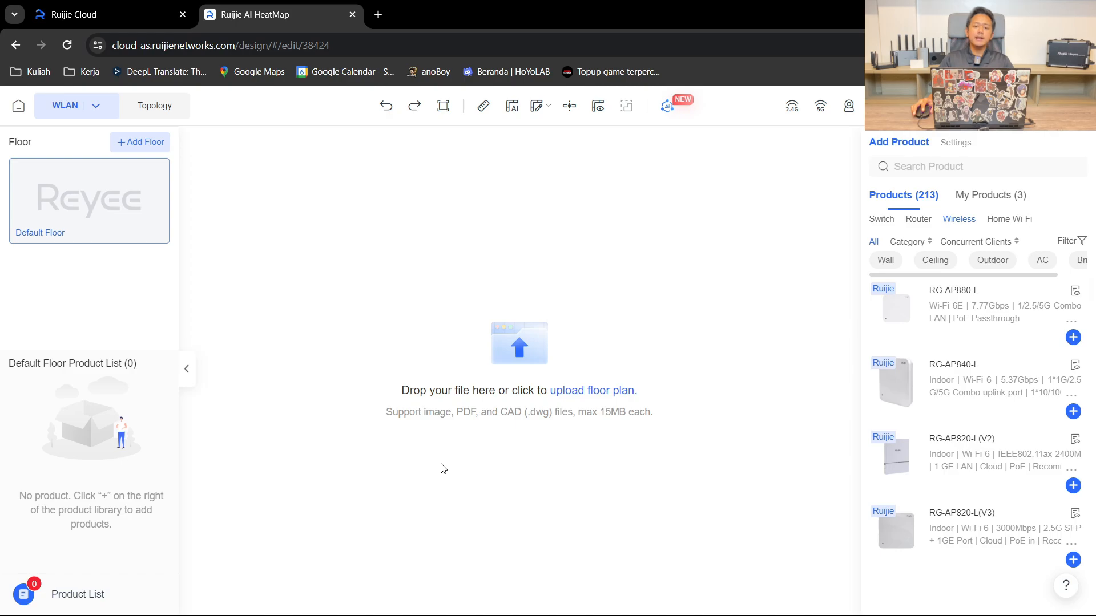
Upload the floor plan image denah kantor soho.jpg from the Desktop folder and name the floor L1
left_click(536, 354)
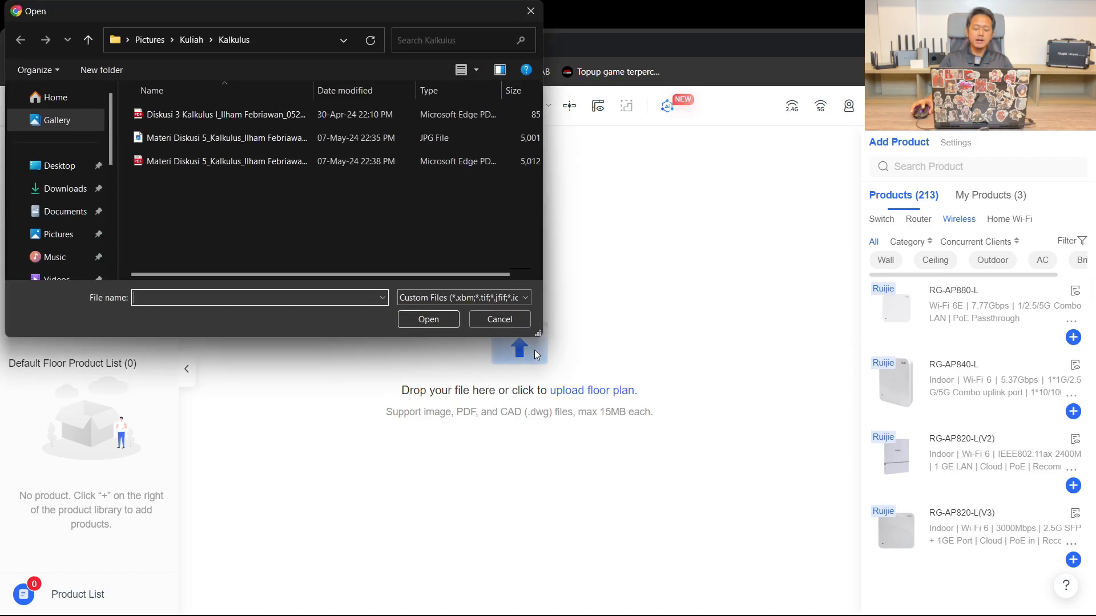
left_click(96, 191)
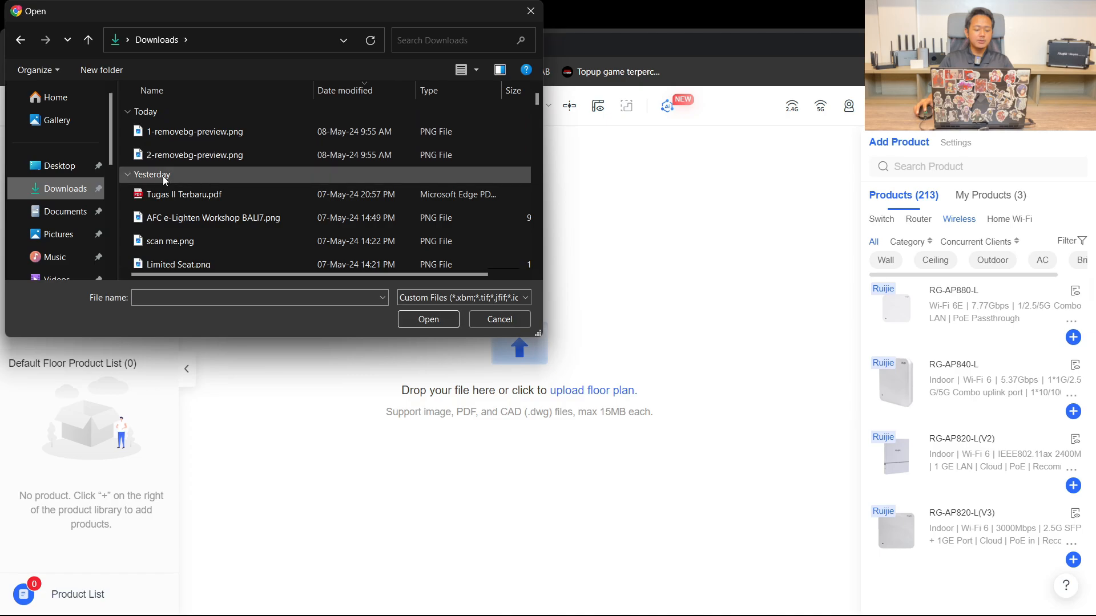
left_click(69, 166)
left_click(183, 143)
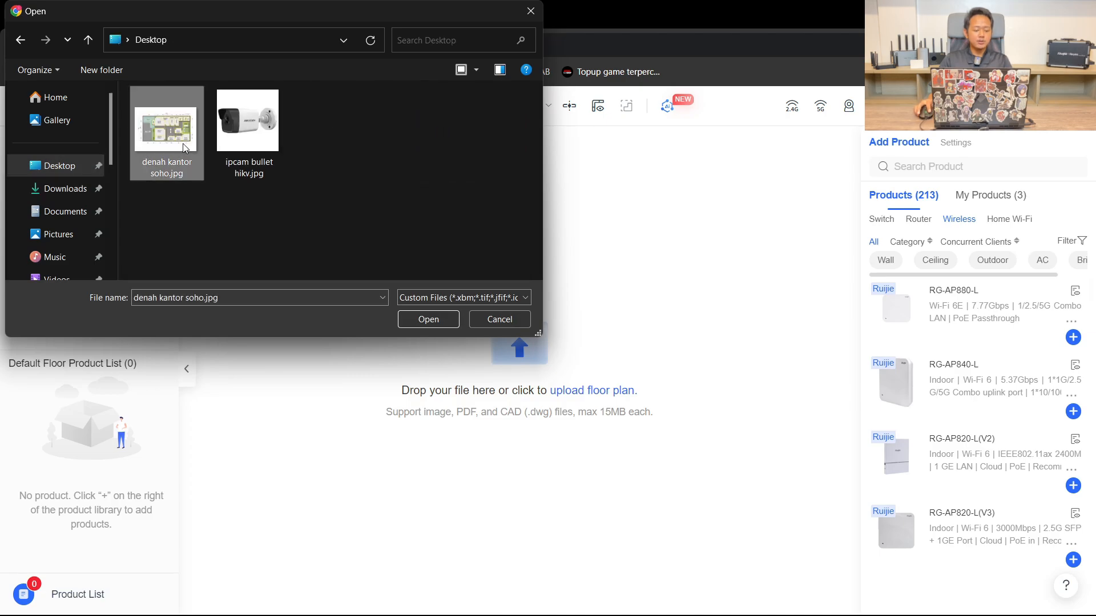
double_click(182, 142)
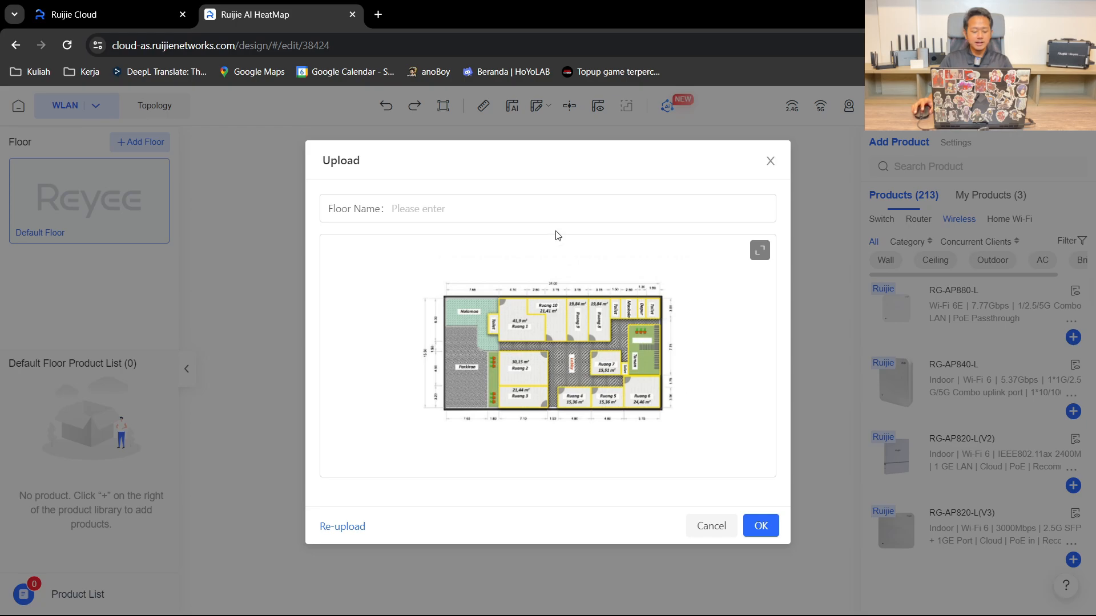
left_click(537, 214)
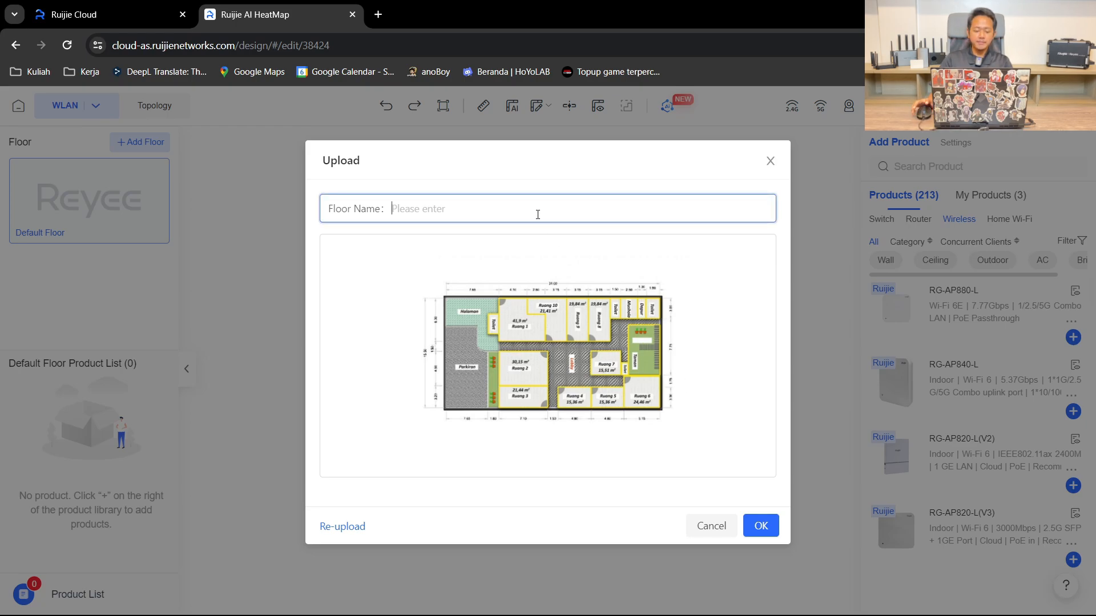
type("L1")
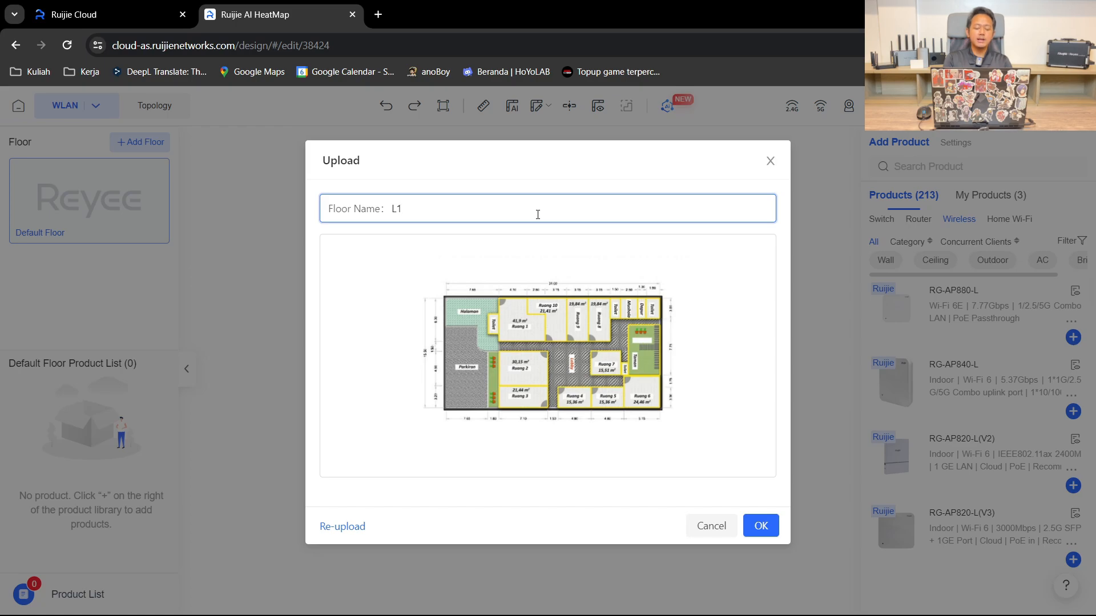
left_click(761, 525)
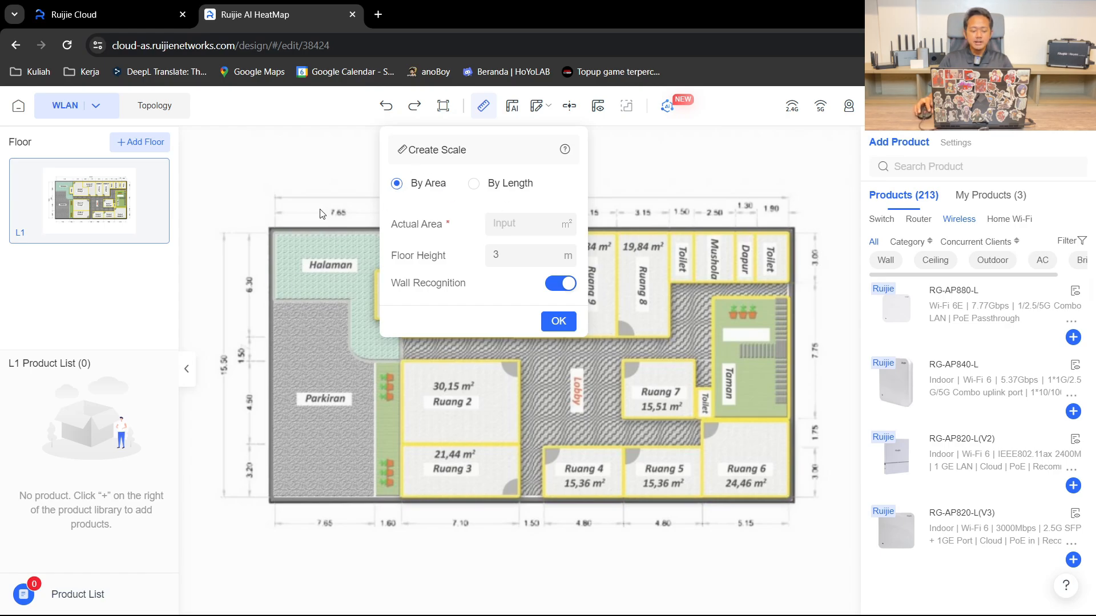
Switch the scale to By Length and draw the reference segment along the lower outer wall of Ruang 3
left_click(527, 221)
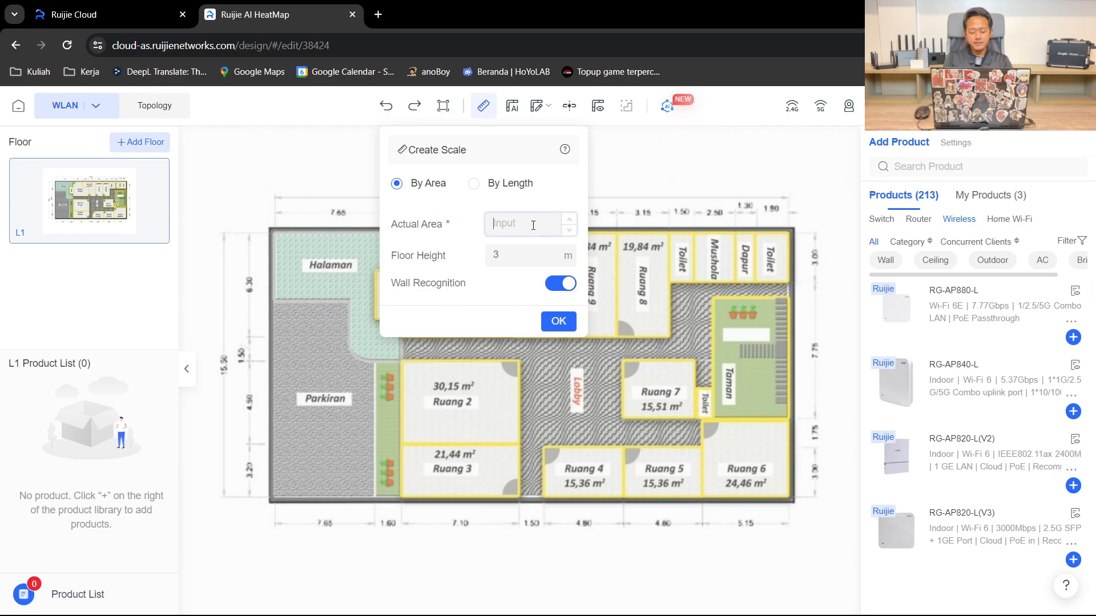
left_click(520, 185)
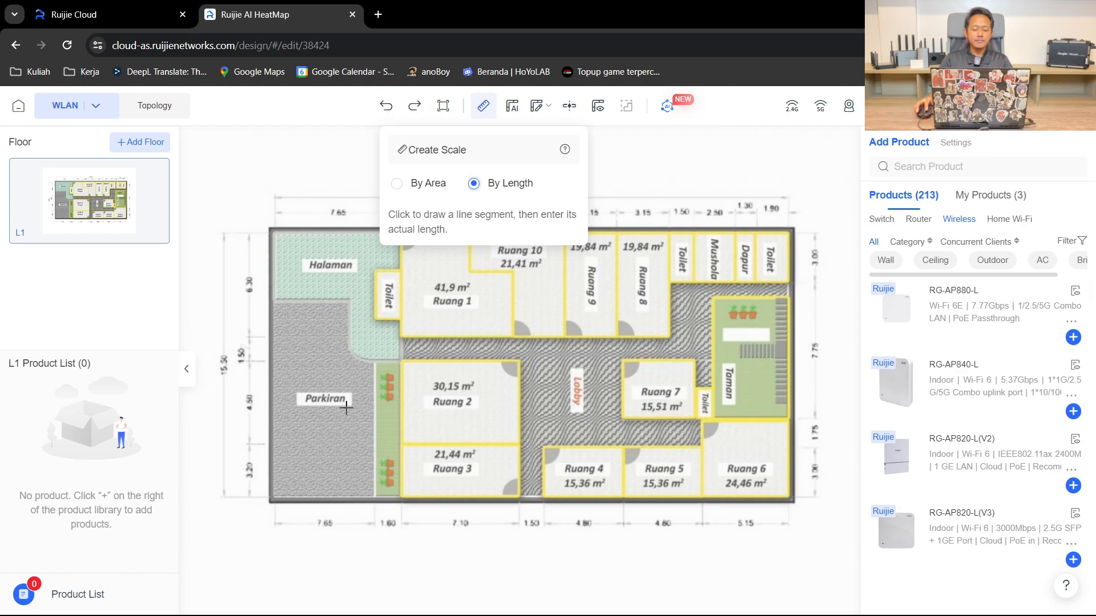
left_click(403, 501)
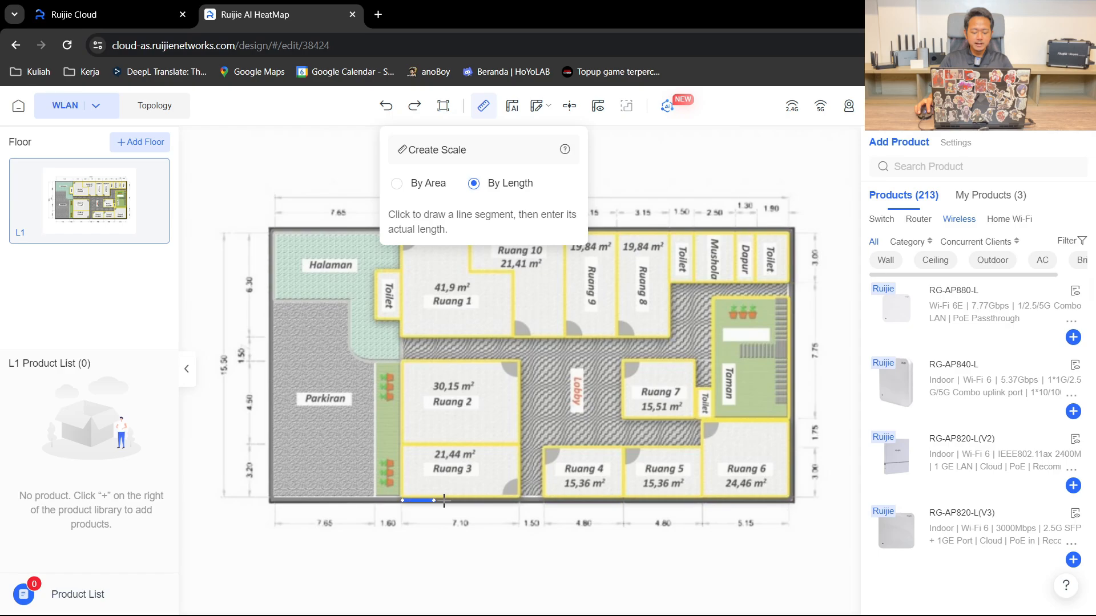
left_click(517, 501)
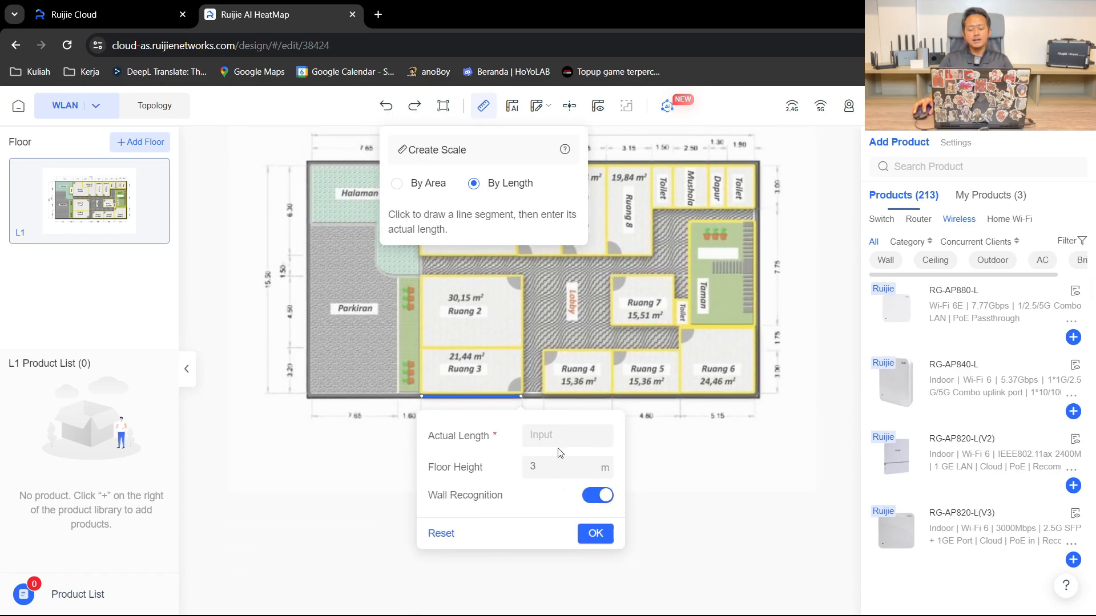
Examine the floor plan's room layout and printed dimensions around the scale reference segment
scroll(532, 392, "up", 3)
left_click_drag(562, 304, 637, 308)
scroll(637, 308, "down", 3)
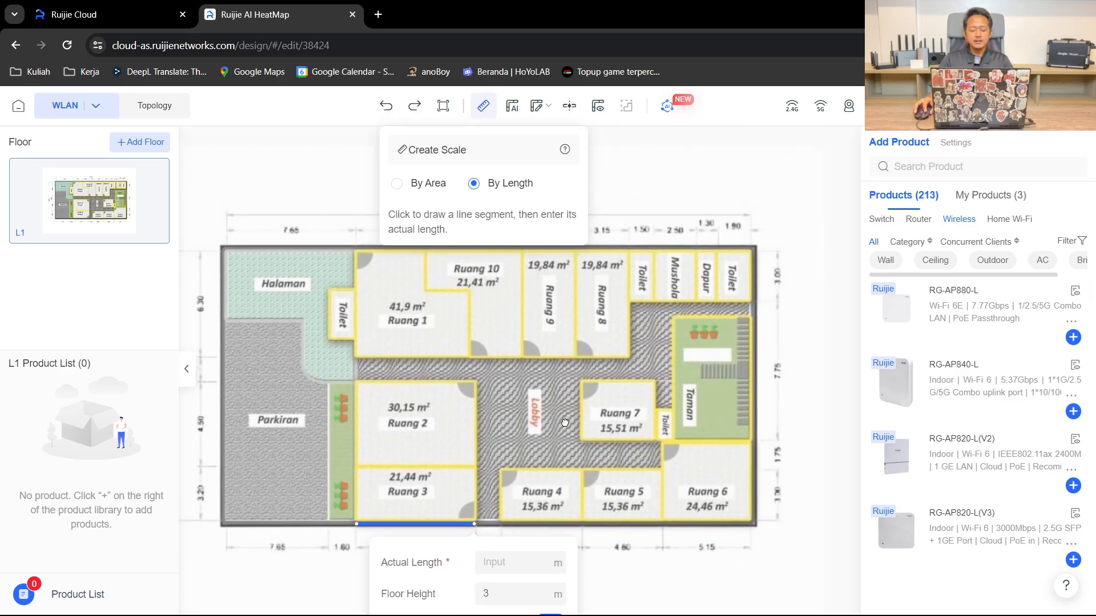
left_click_drag(565, 423, 564, 419)
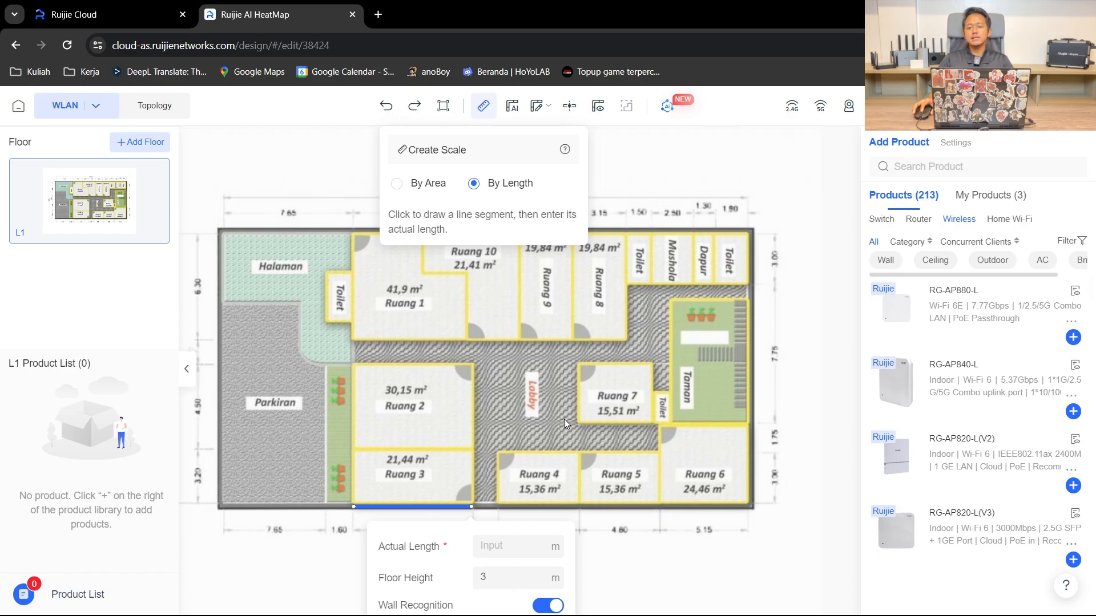
scroll(564, 419, "down", 1)
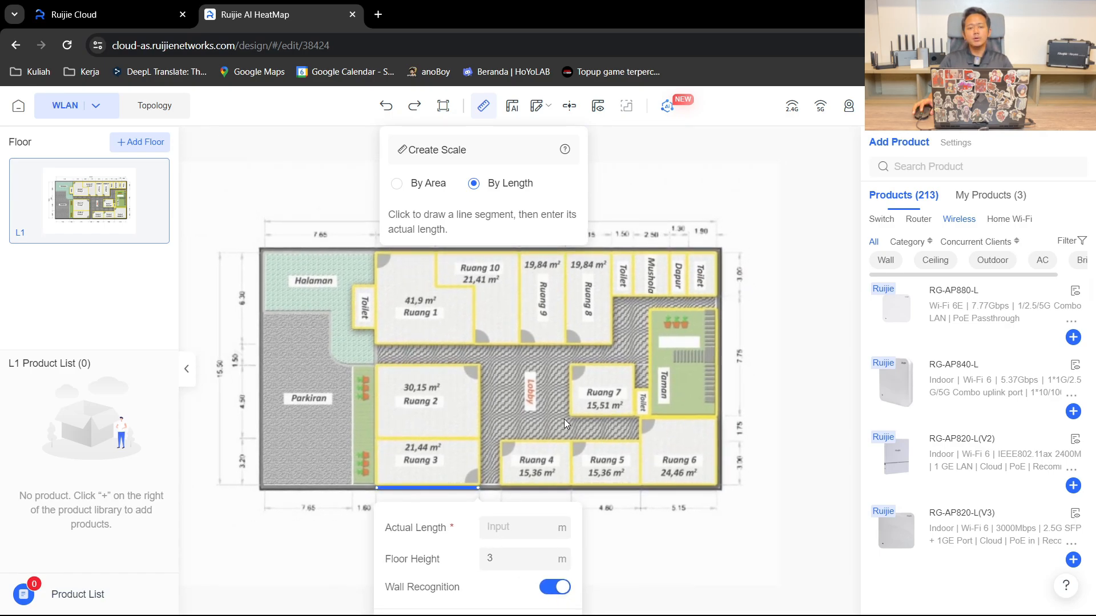
scroll(619, 302, "up", 3)
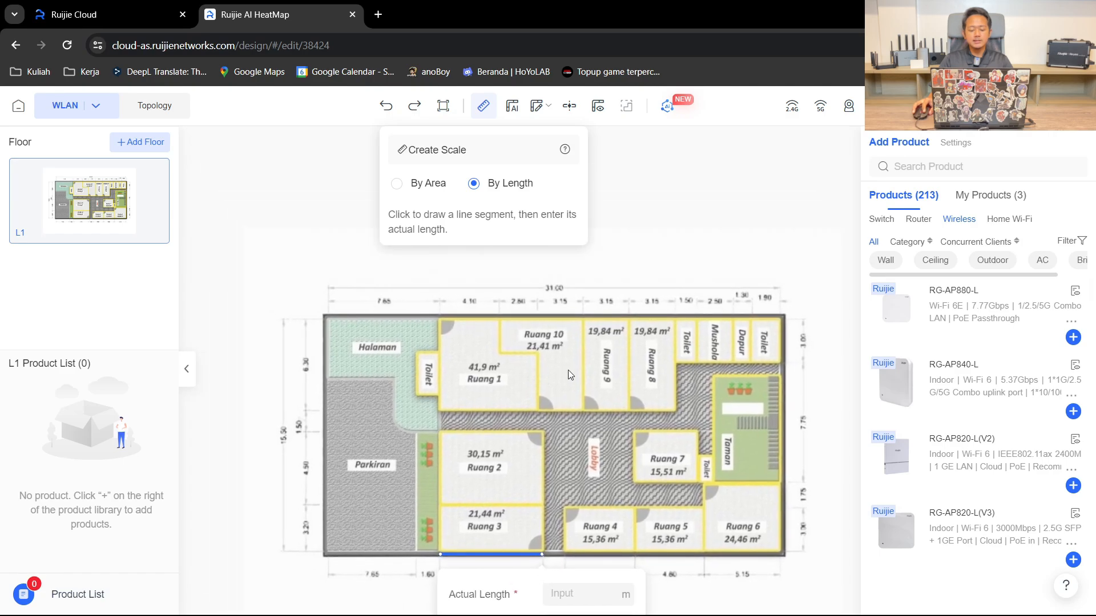
left_click_drag(620, 303, 578, 401)
left_click_drag(506, 427, 598, 385)
scroll(601, 405, "down", 3)
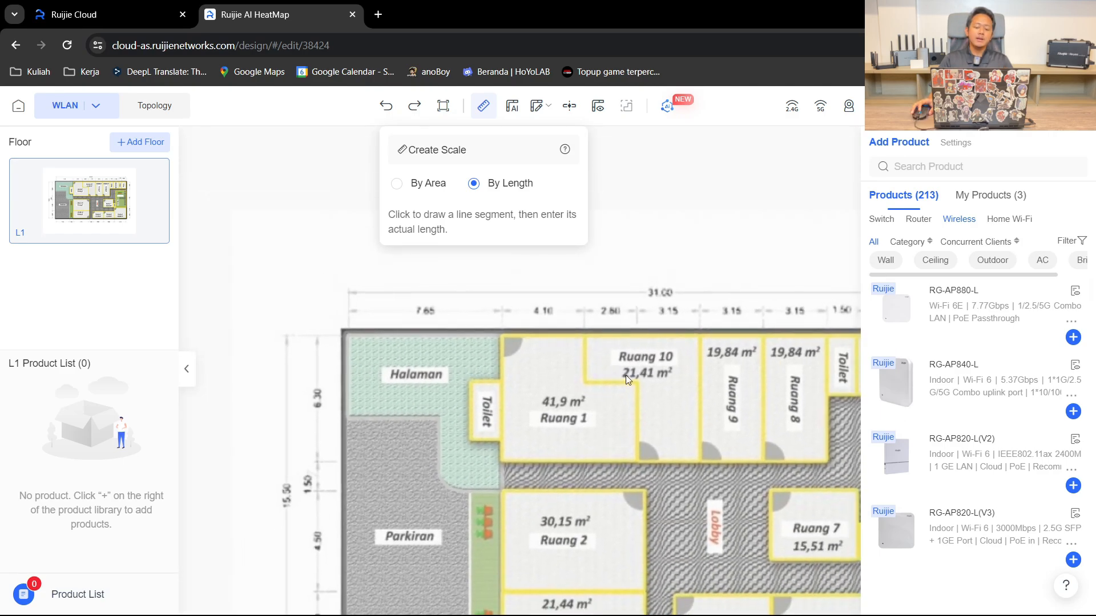
left_click_drag(519, 425, 575, 345)
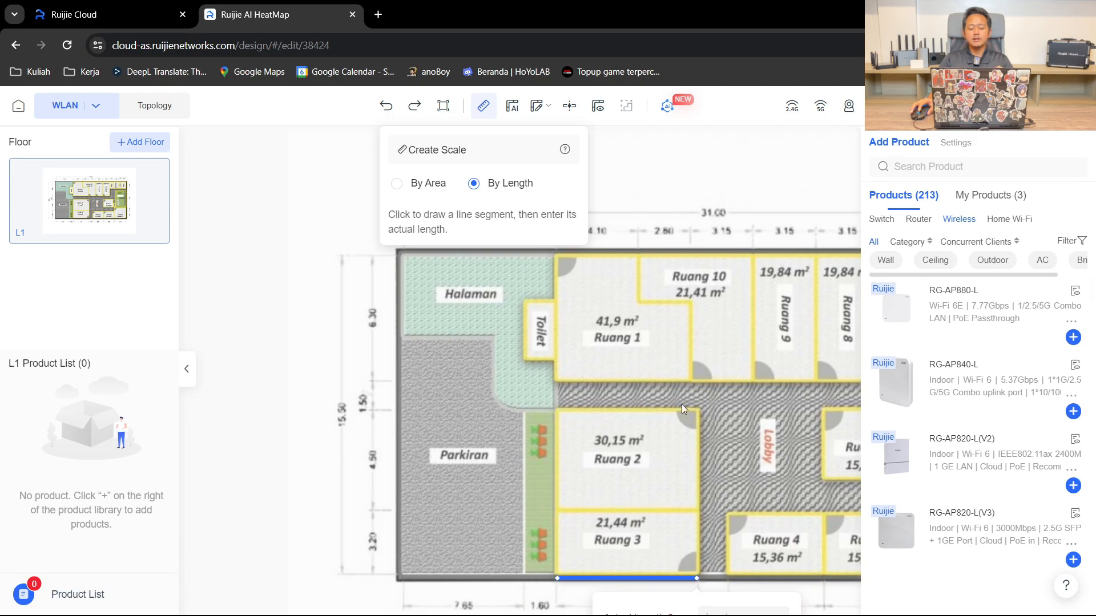
left_click_drag(681, 404, 485, 288)
scroll(581, 396, "down", 3)
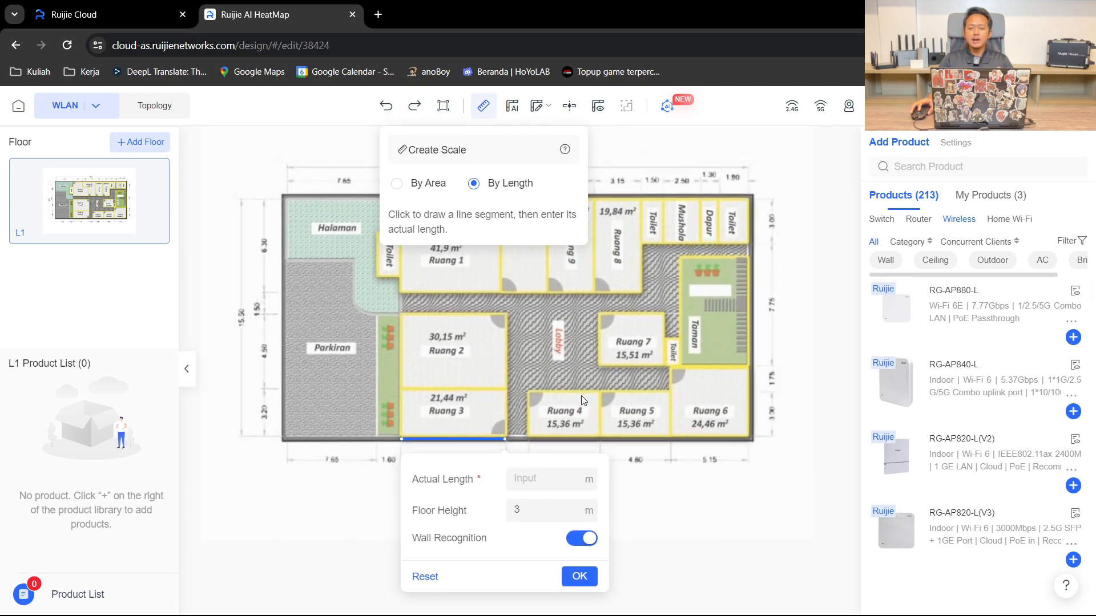
left_click_drag(559, 409, 567, 364)
Set the reference segment's actual length to 3.5 m and apply the scale, keeping the 3 m floor height and Wall Recognition on
scroll(548, 364, "up", 5)
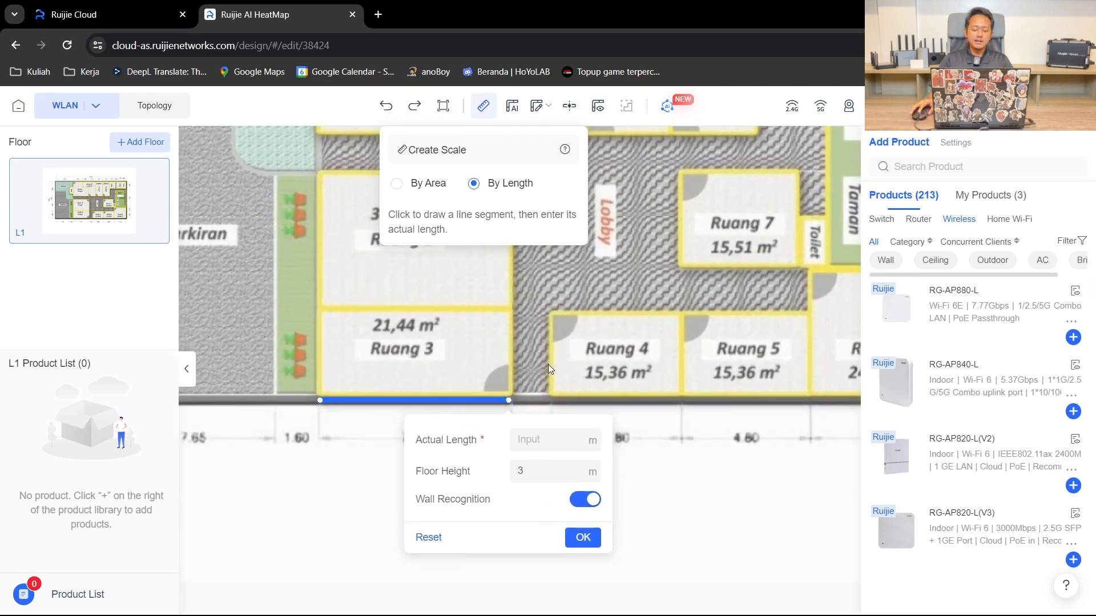
left_click_drag(365, 438, 379, 389)
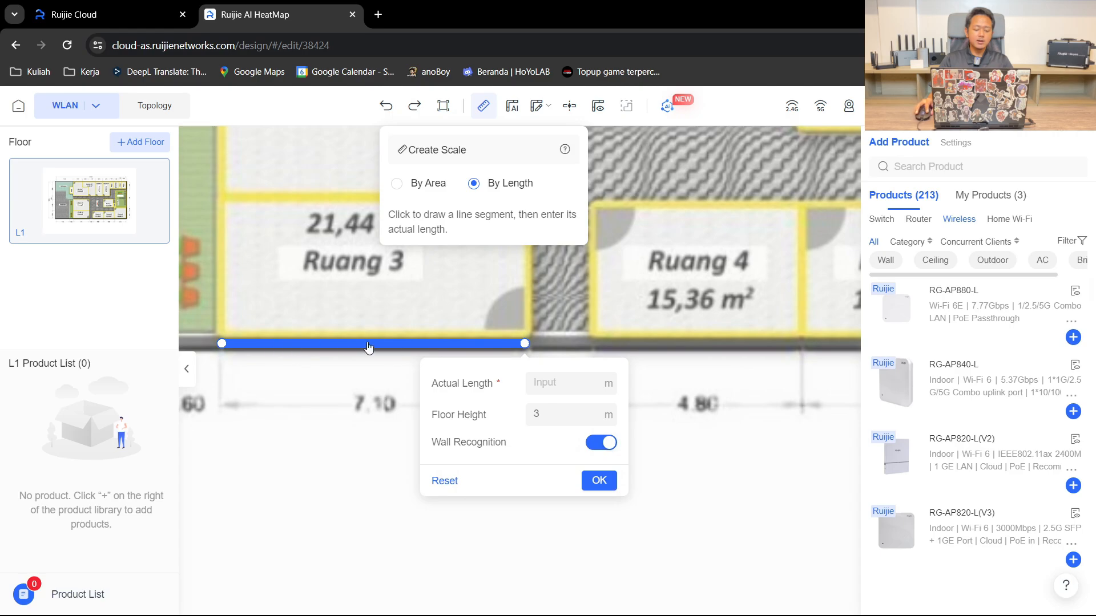
left_click(575, 379)
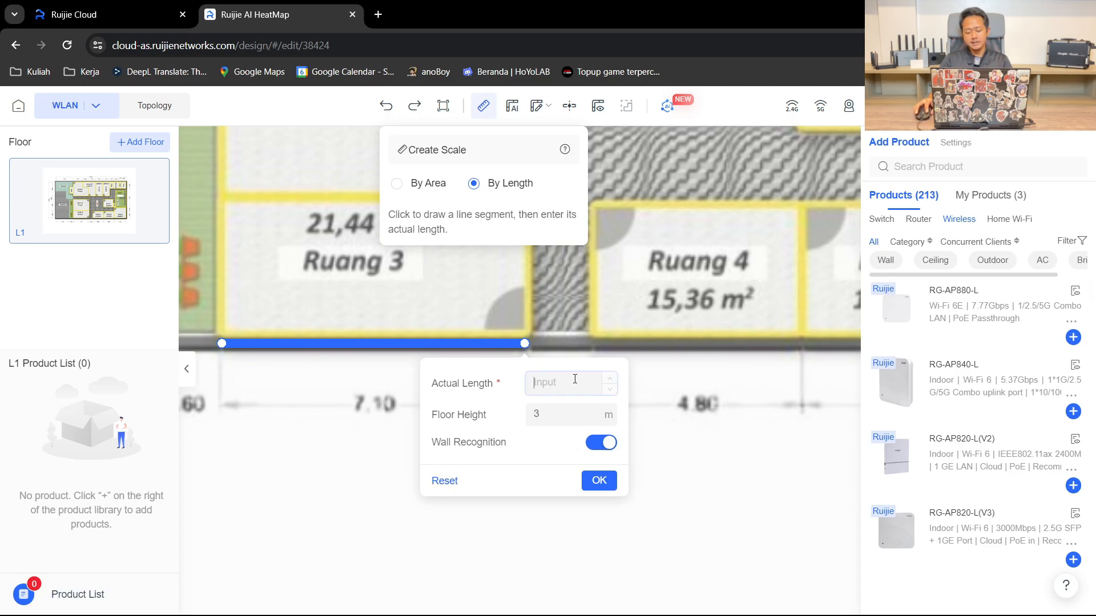
type("3.5")
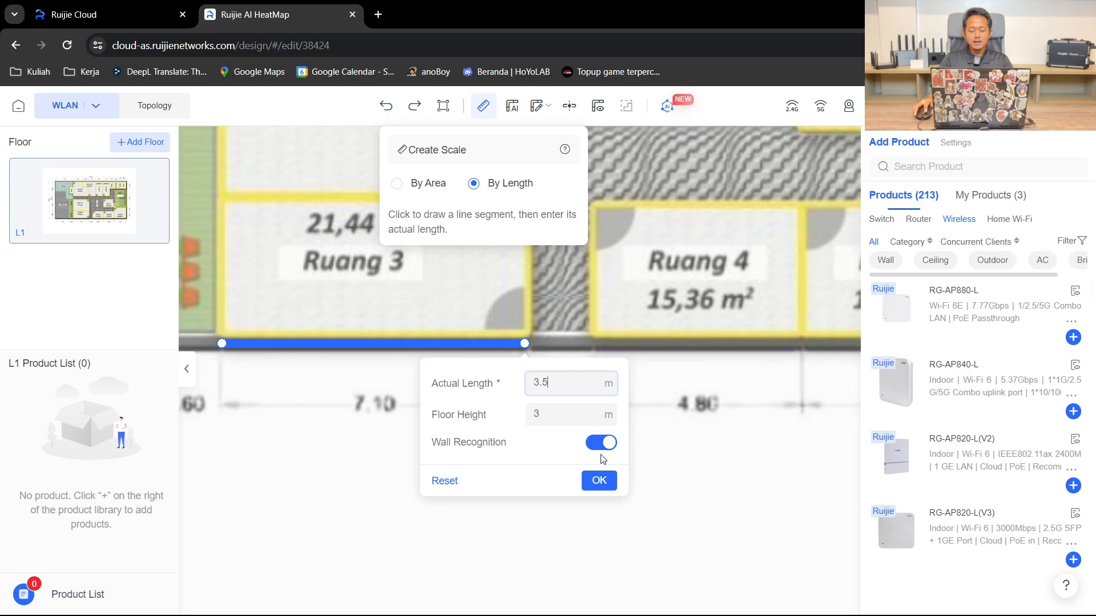
scroll(694, 305, "down", 10)
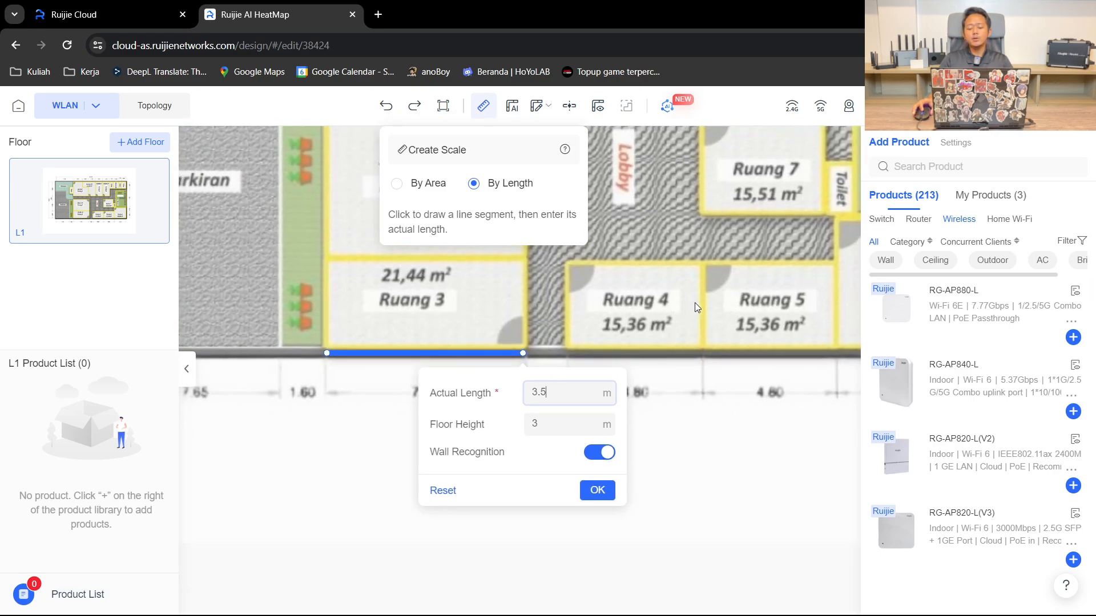
left_click_drag(694, 305, 690, 398)
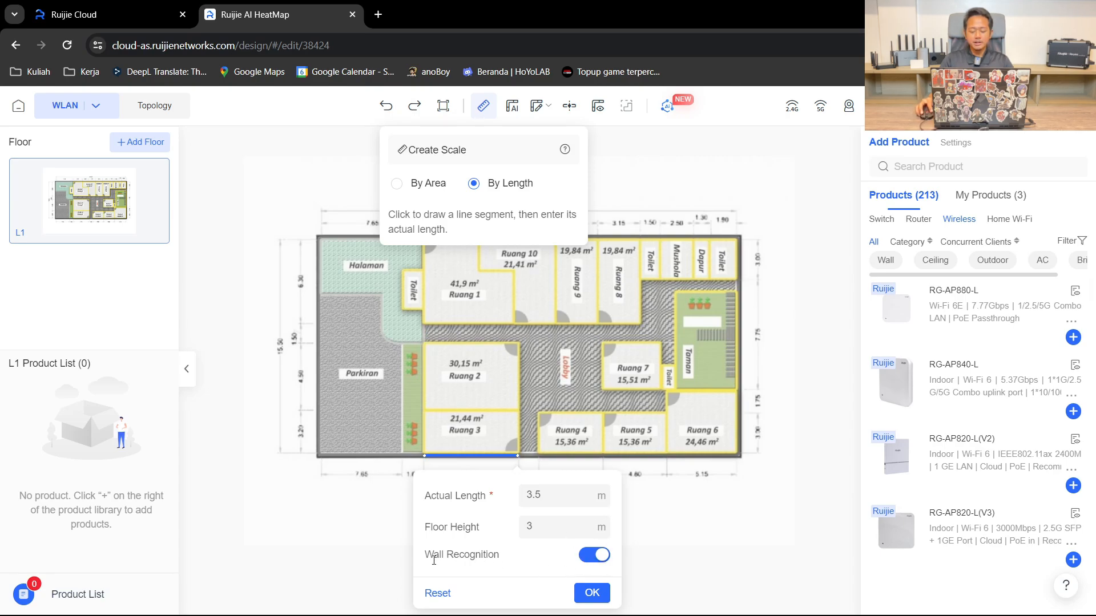
left_click_drag(424, 561, 545, 566)
left_click(545, 566)
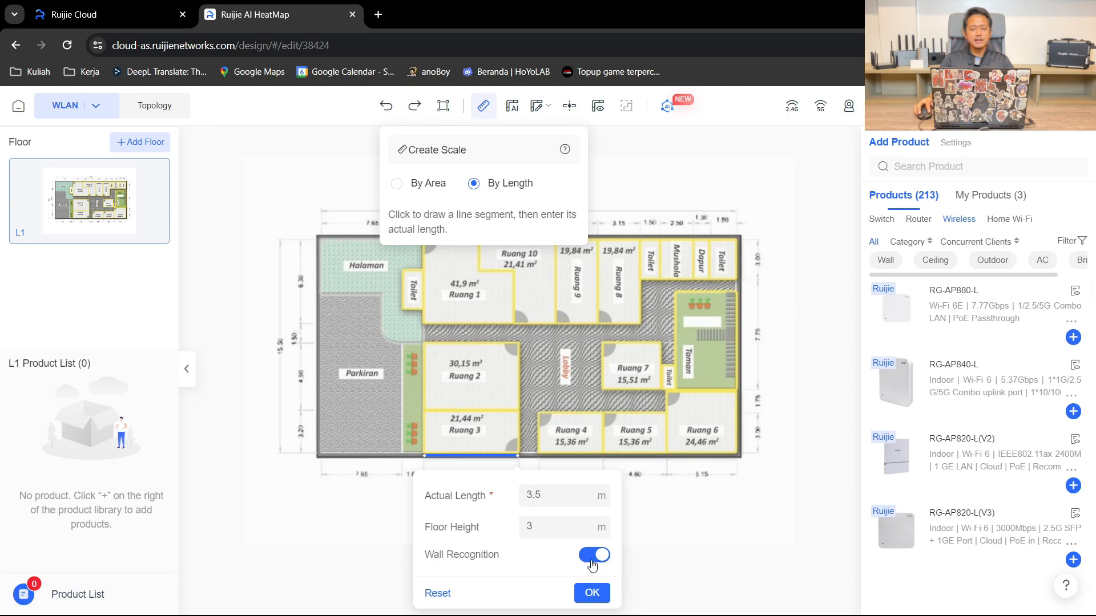
left_click(592, 593)
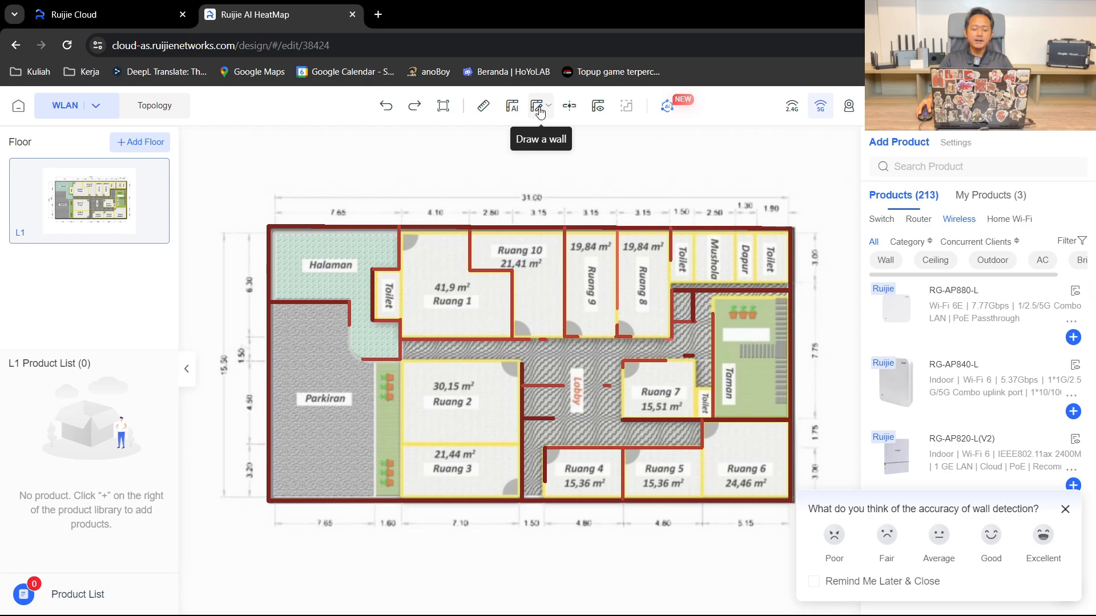
Draw a medium wall along the boundary between Ruang 2 and the green strip beside Parkiran, then finish wall drawing
mouse_move(539, 111)
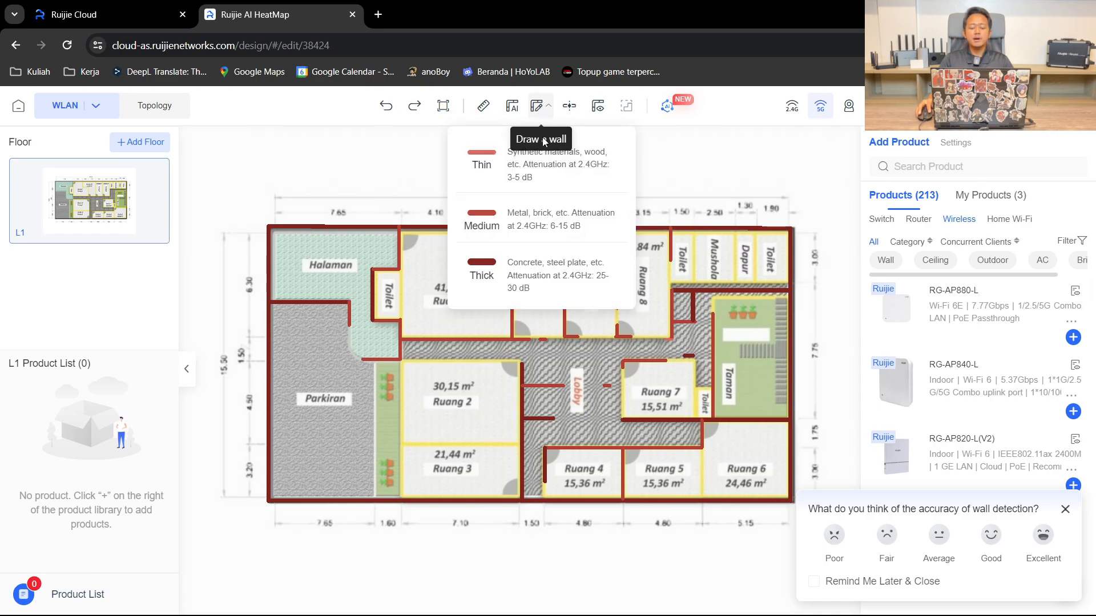
left_click(535, 216)
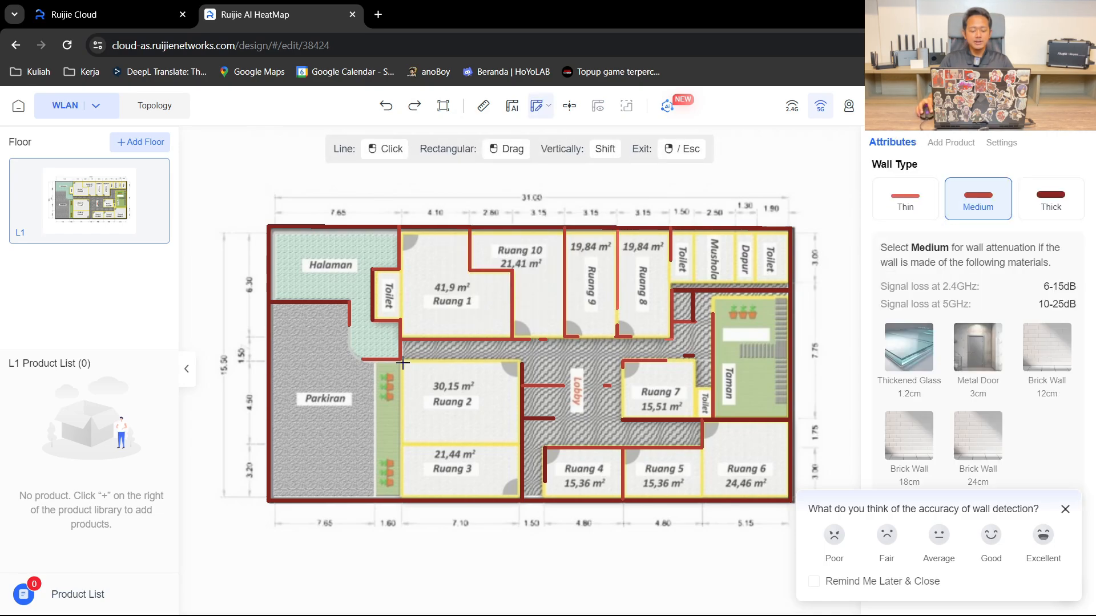
left_click(403, 446)
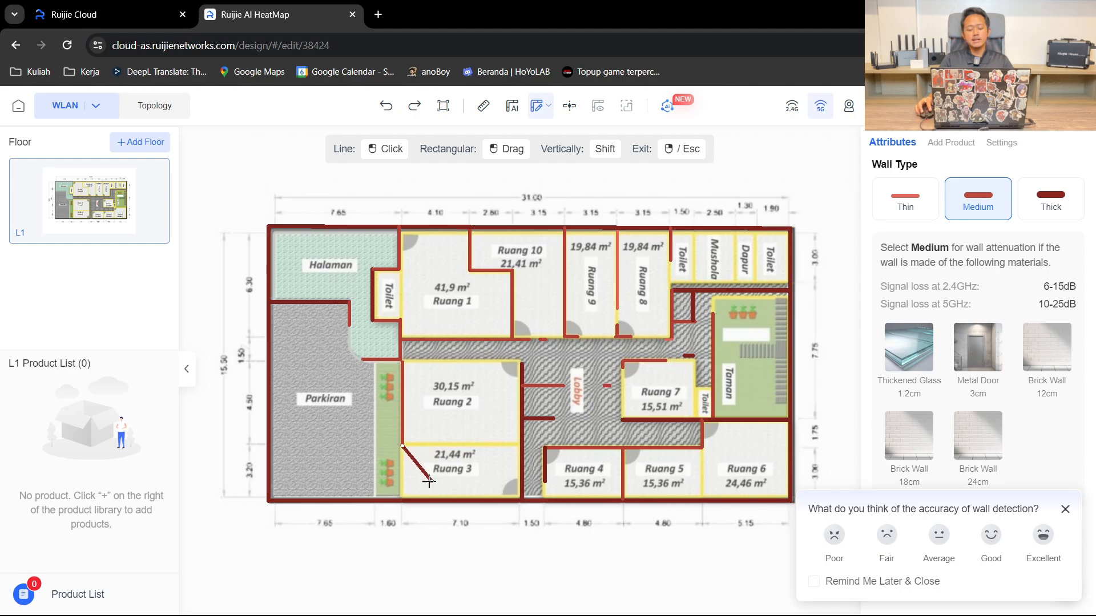
right_click(468, 410)
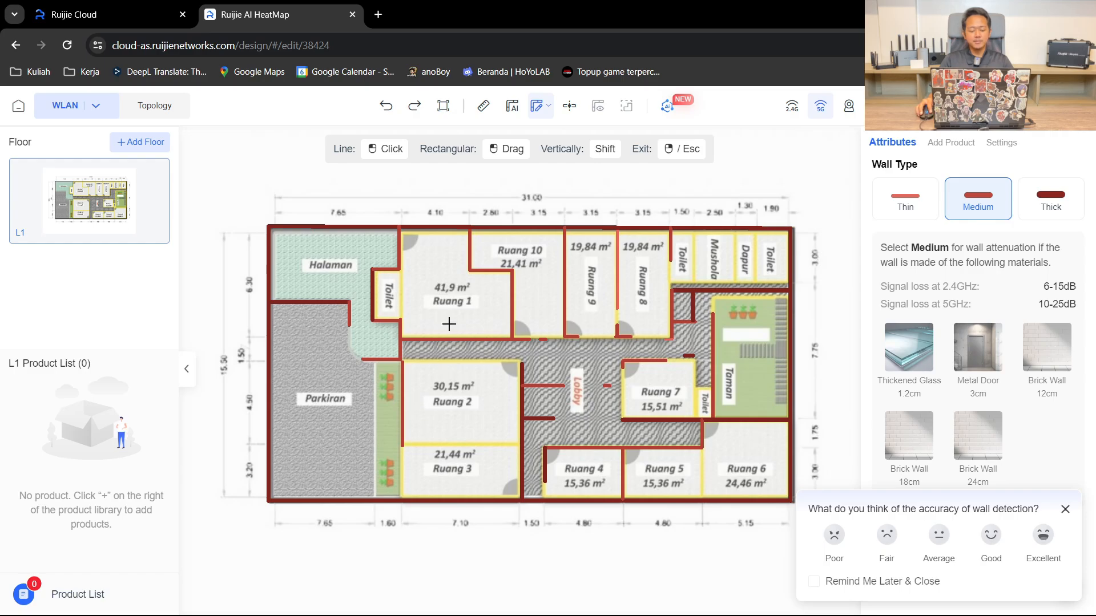
right_click(670, 195)
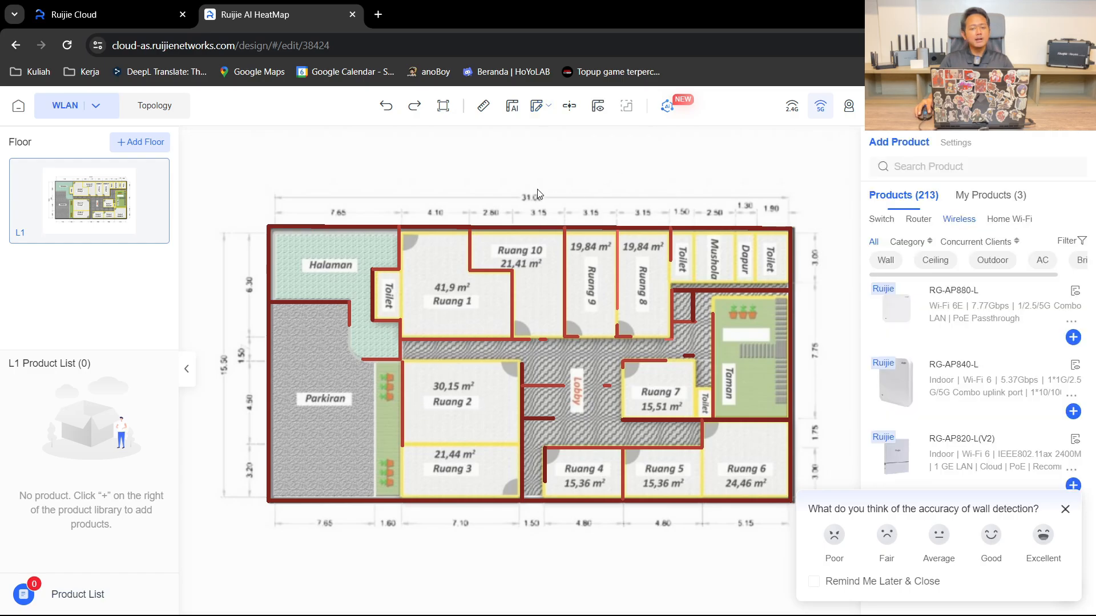
Delete all the recognized and drawn walls from the floor plan
left_click(727, 231)
left_click(763, 209)
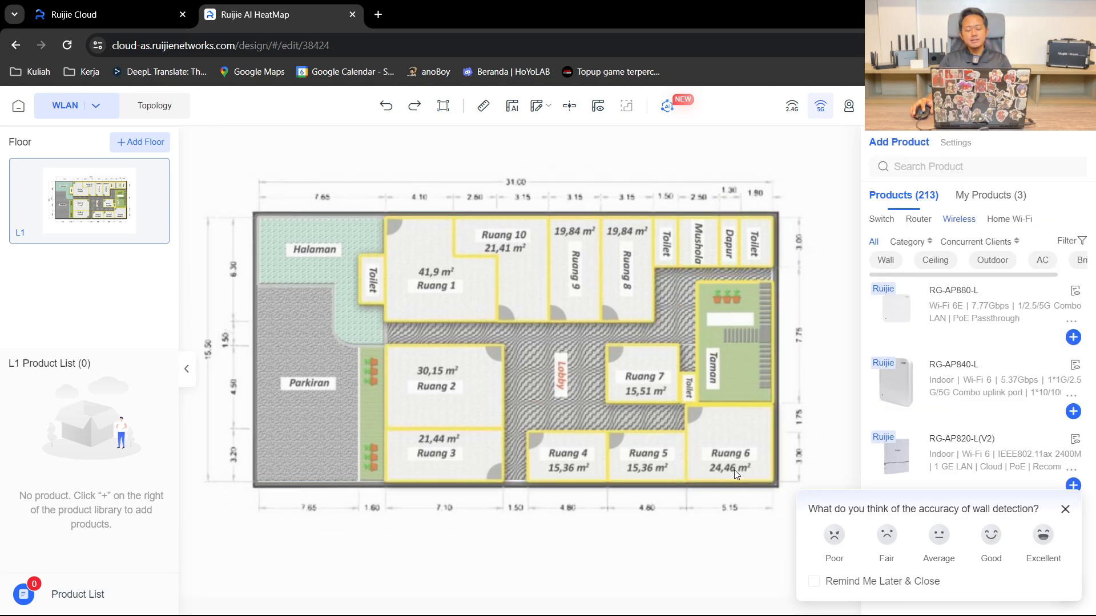
mouse_move(621, 429)
left_mouse_down()
mouse_move(616, 410)
mouse_move(622, 423)
left_mouse_up()
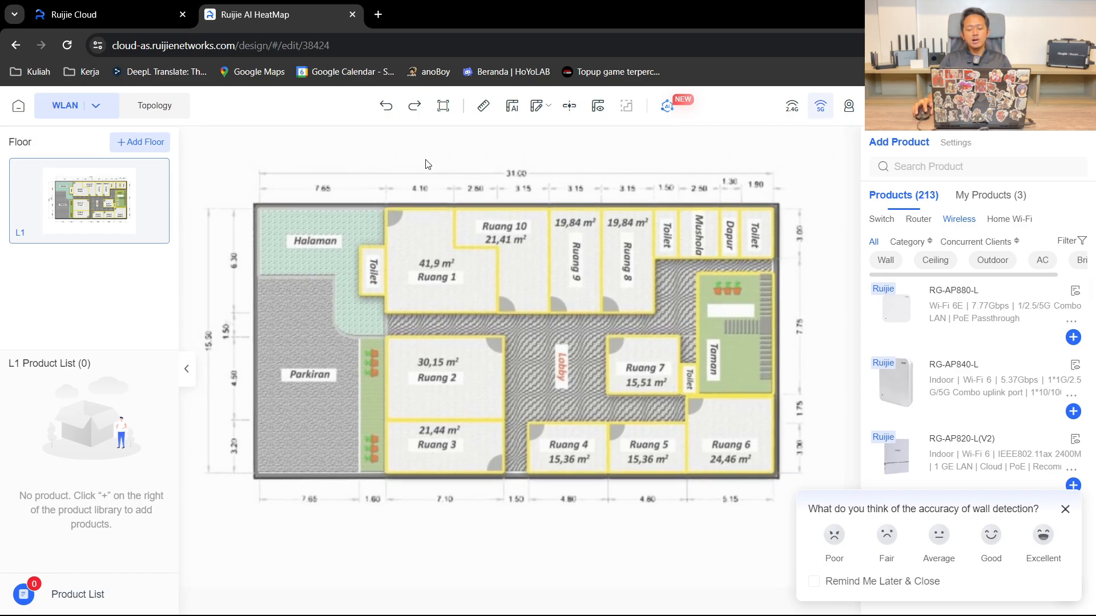
Compare the materials and signal loss listed for the Thin, Medium and Thick wall types, and dismiss the wall detection survey
left_click(542, 117)
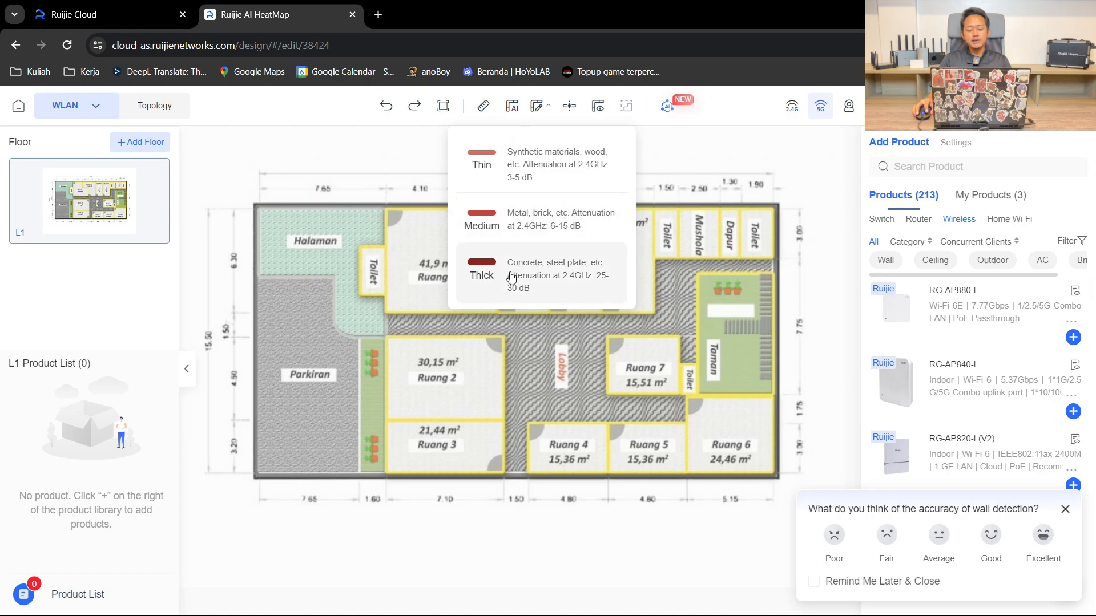
left_click(540, 172)
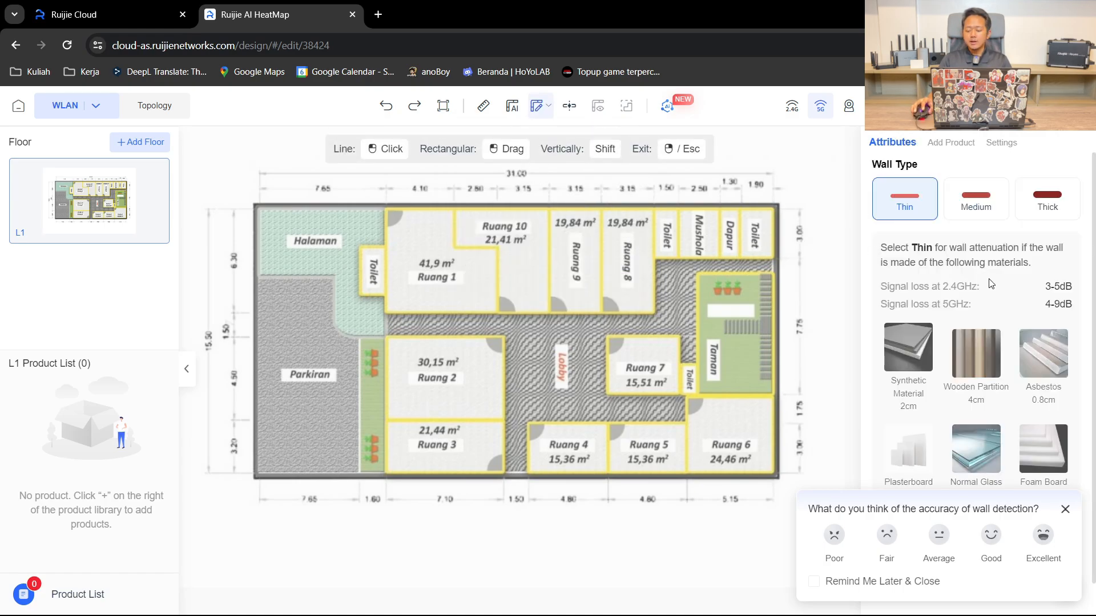
scroll(1051, 485, "down", 1)
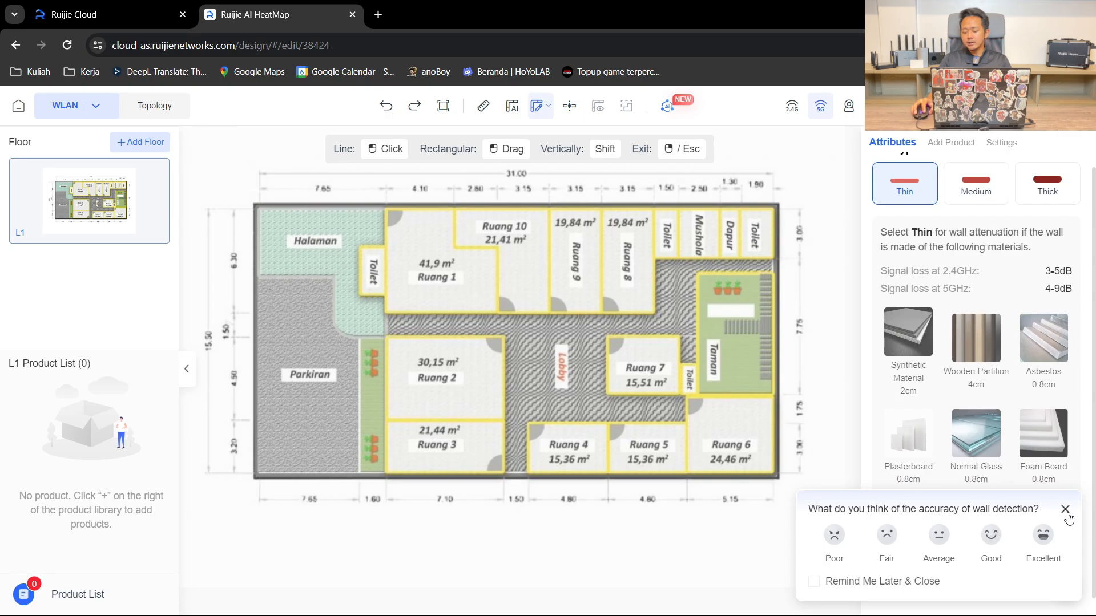
left_click(1065, 510)
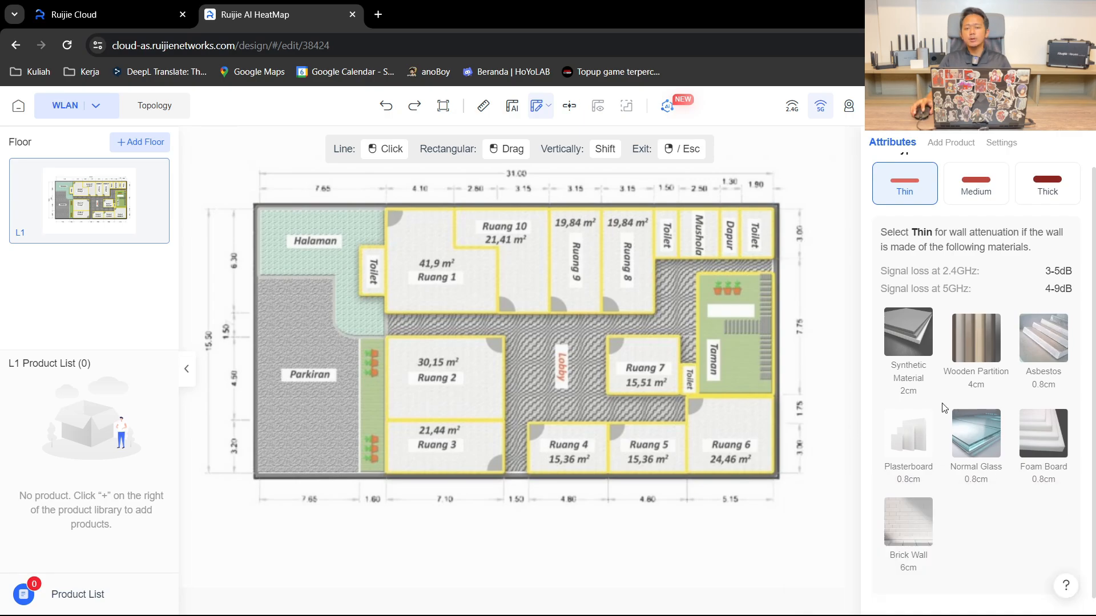
scroll(947, 342, "up", 1)
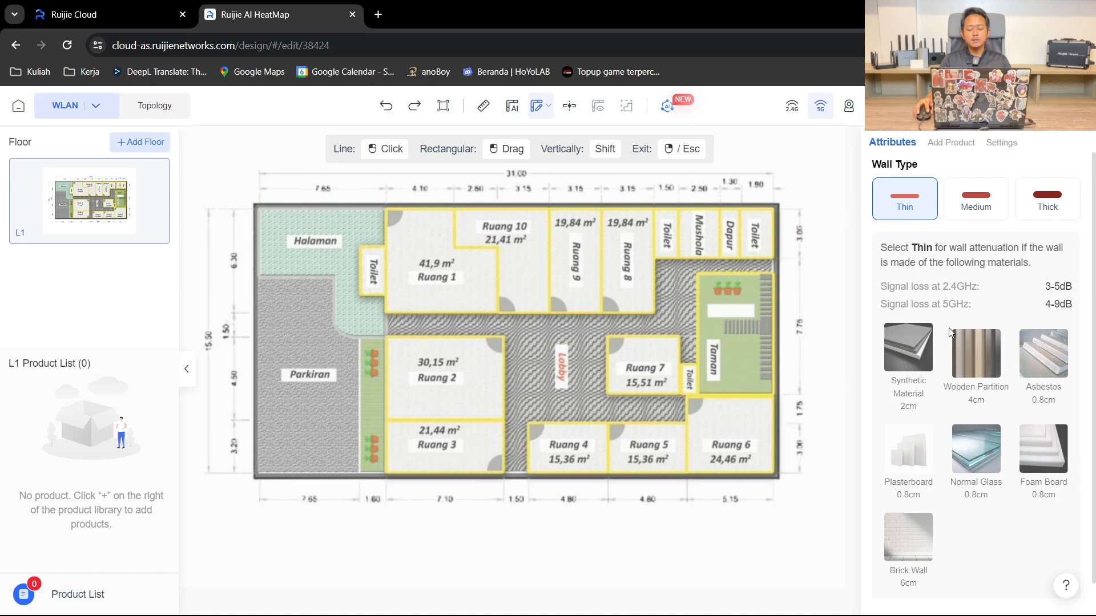
scroll(953, 344, "down", 1)
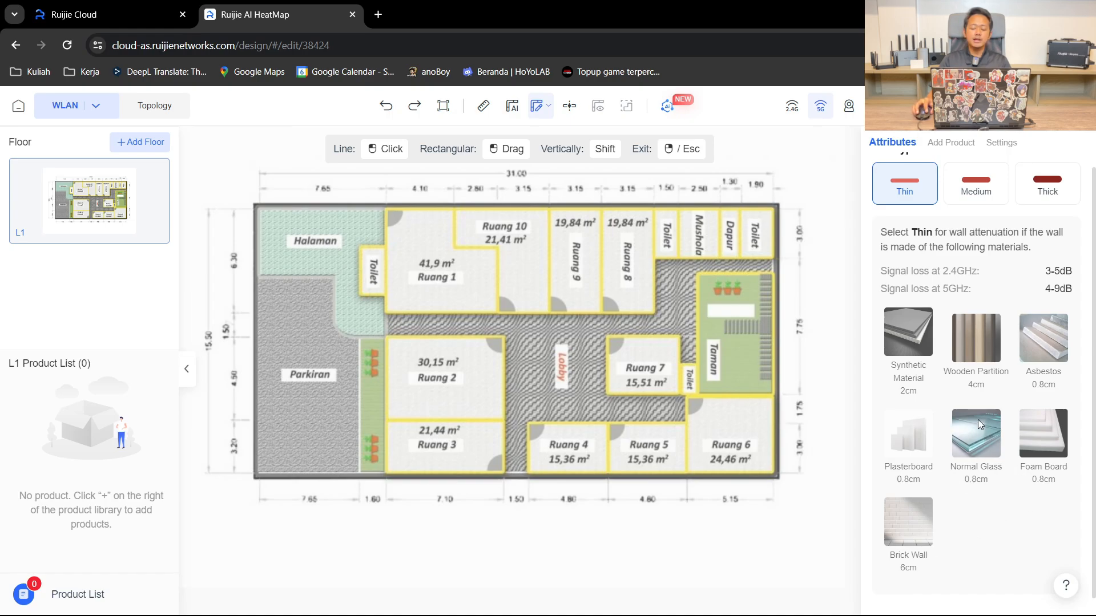
scroll(941, 233, "up", 1)
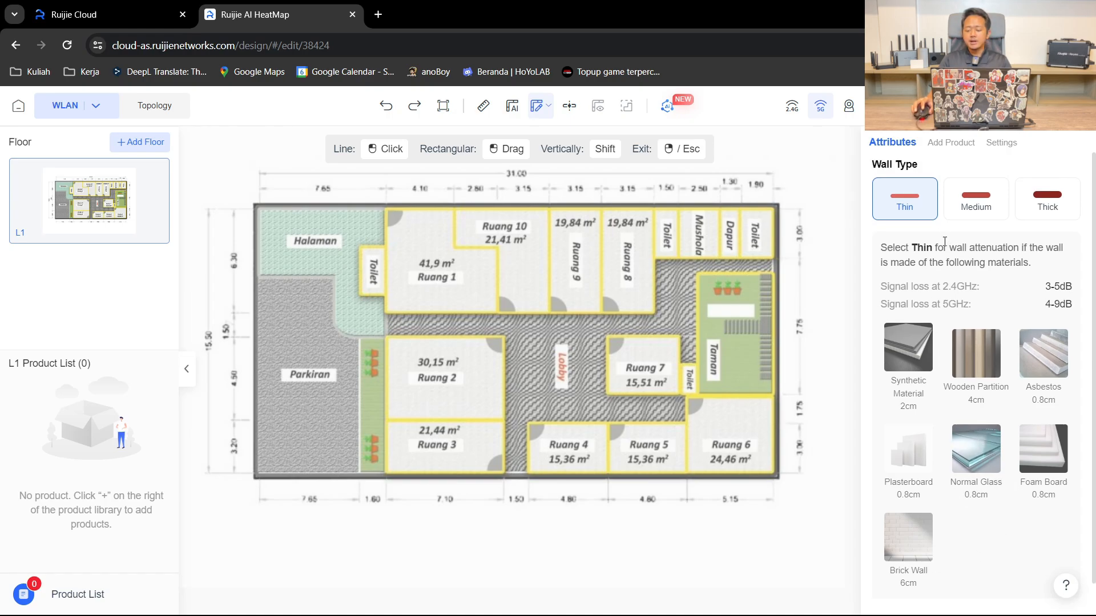
left_click(984, 210)
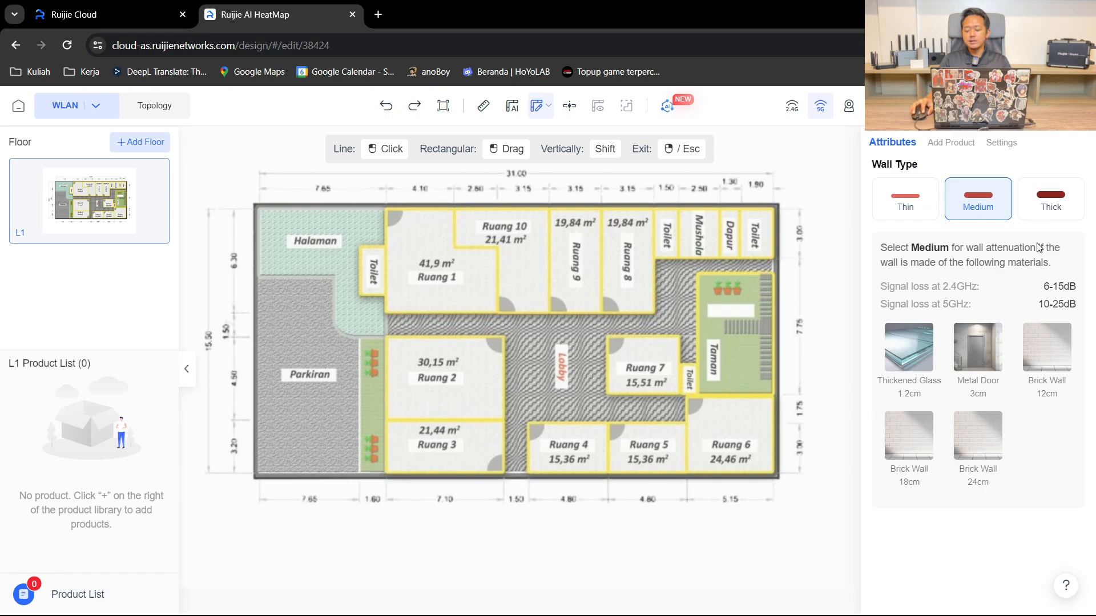
left_click(1063, 195)
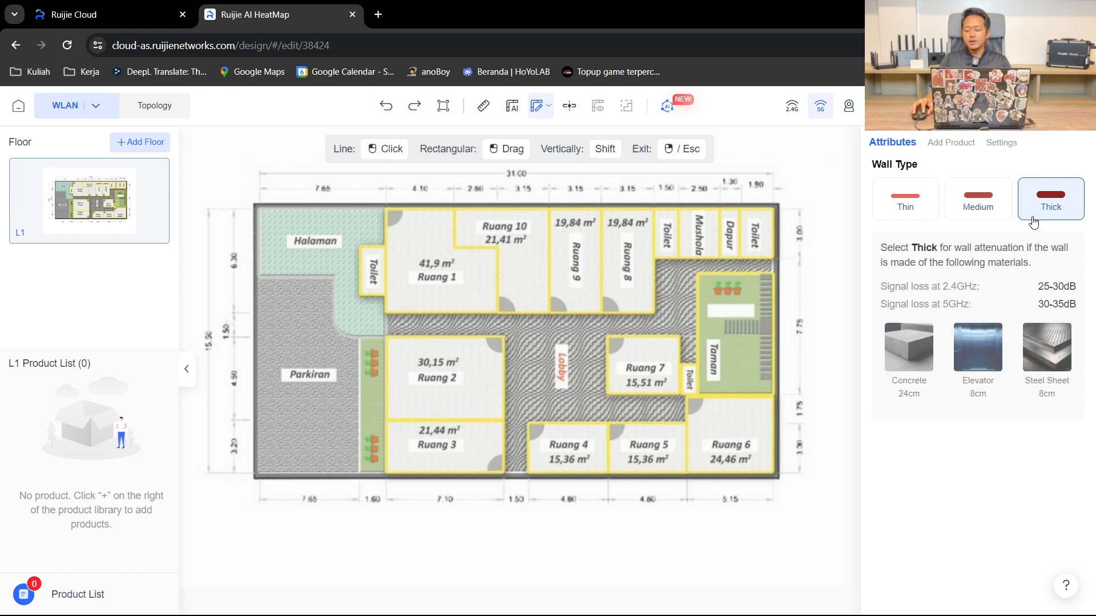
Draw thick walls along the building's upper outer edge, its Halaman and Parkiran side, and its lower outer edge
left_click(907, 203)
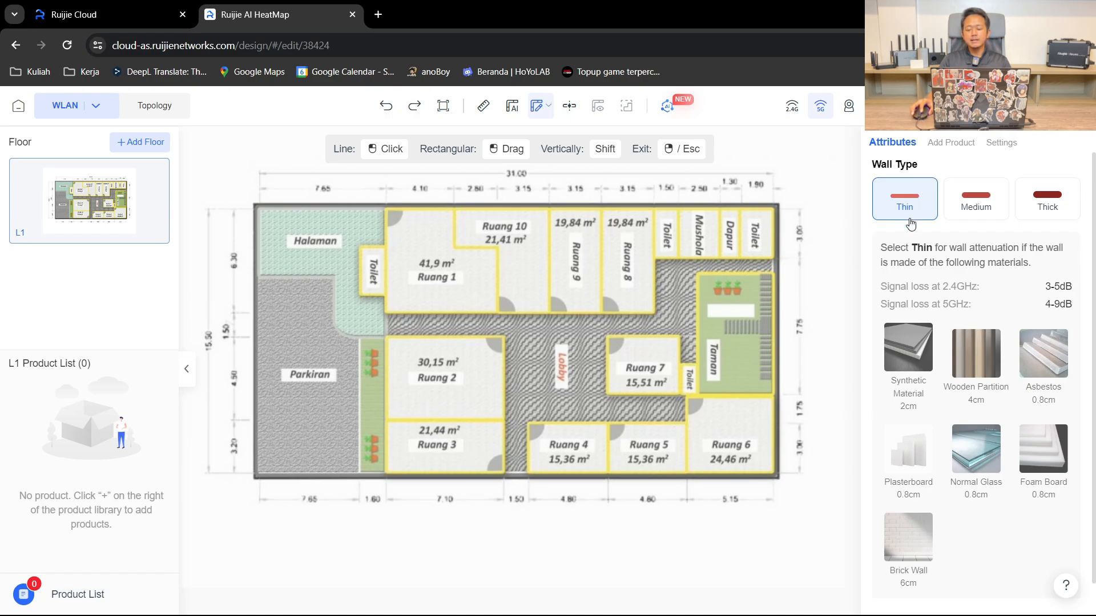
left_click(1029, 207)
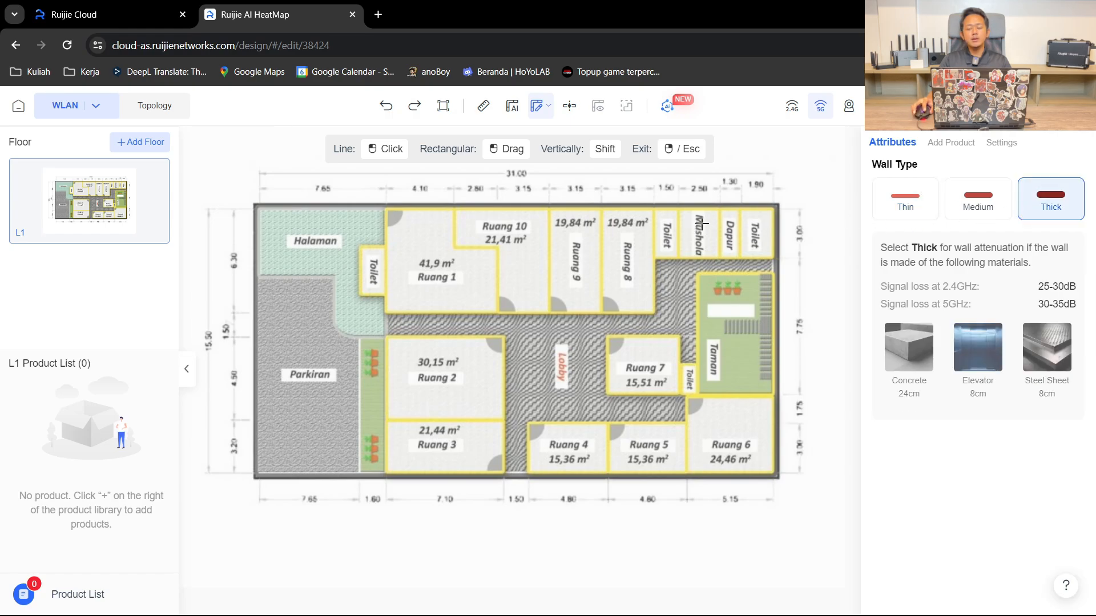
left_click(776, 204)
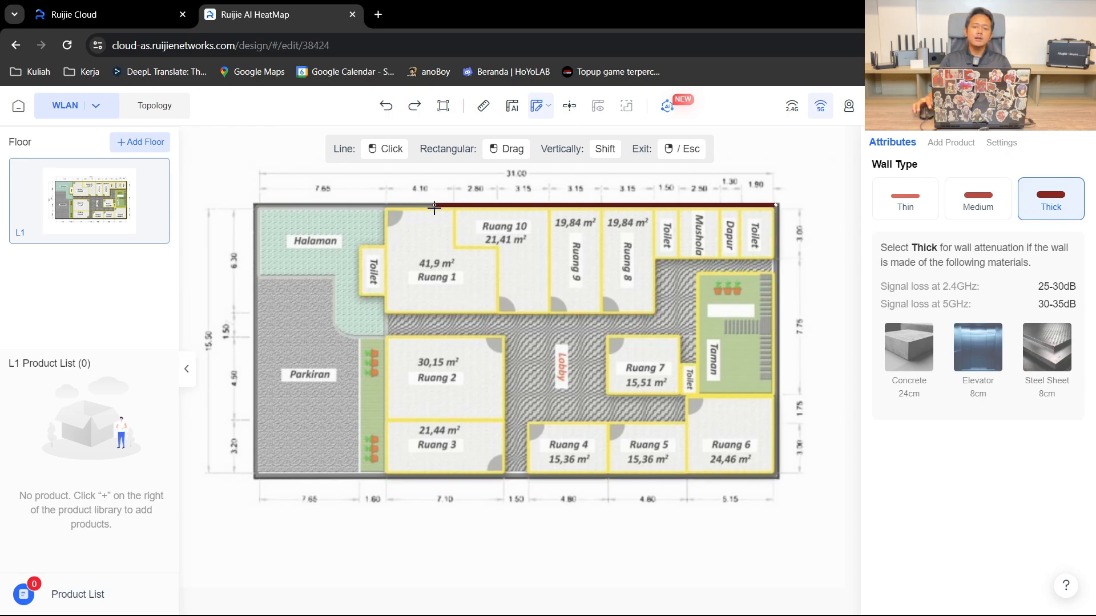
left_click(255, 206)
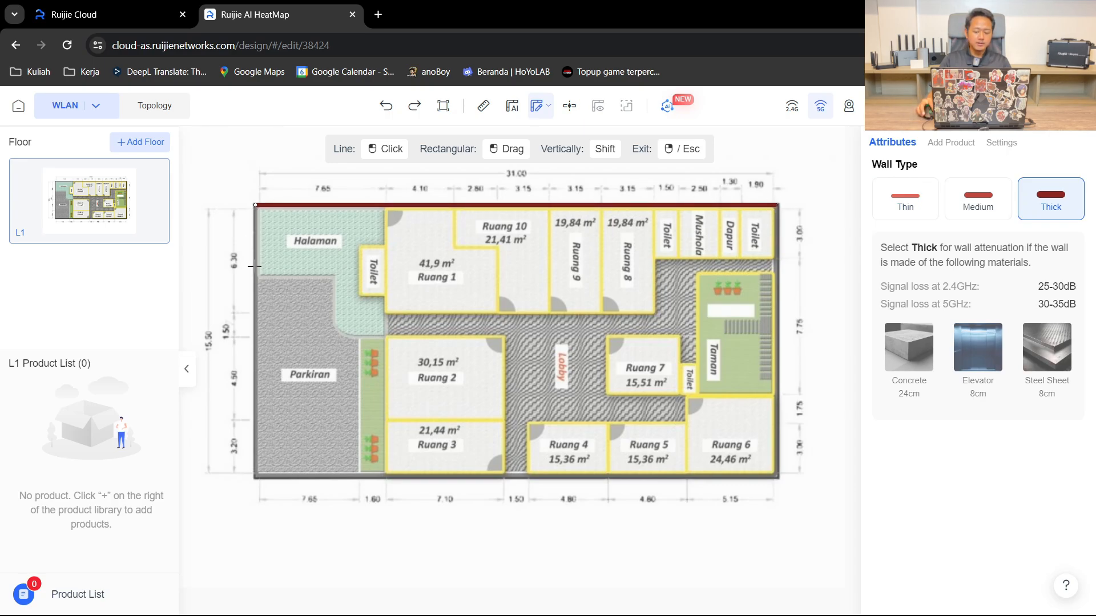
left_click(255, 476)
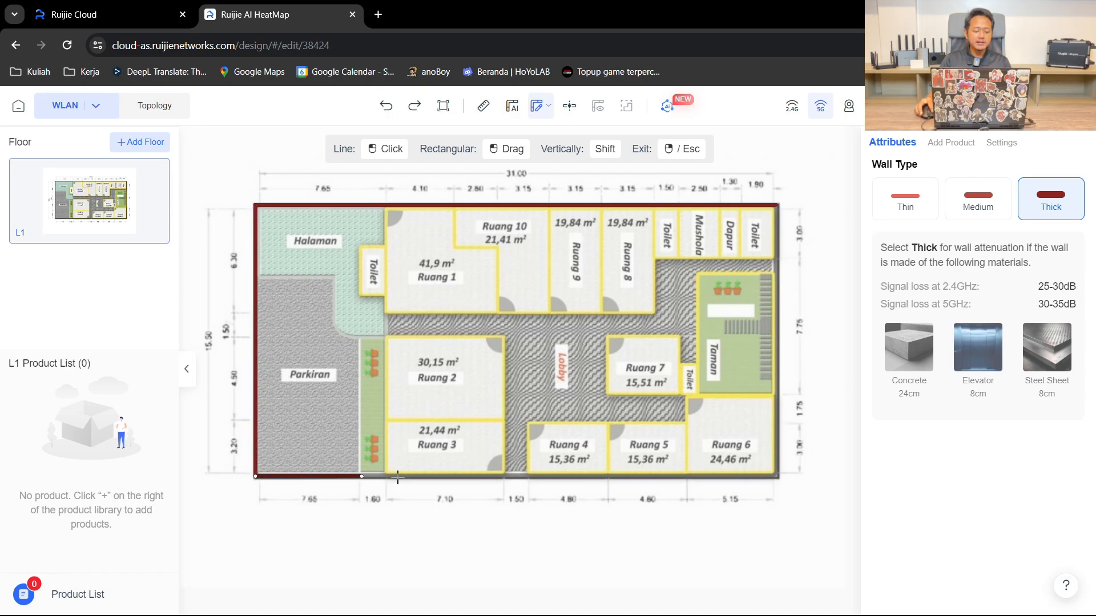
left_click(777, 479)
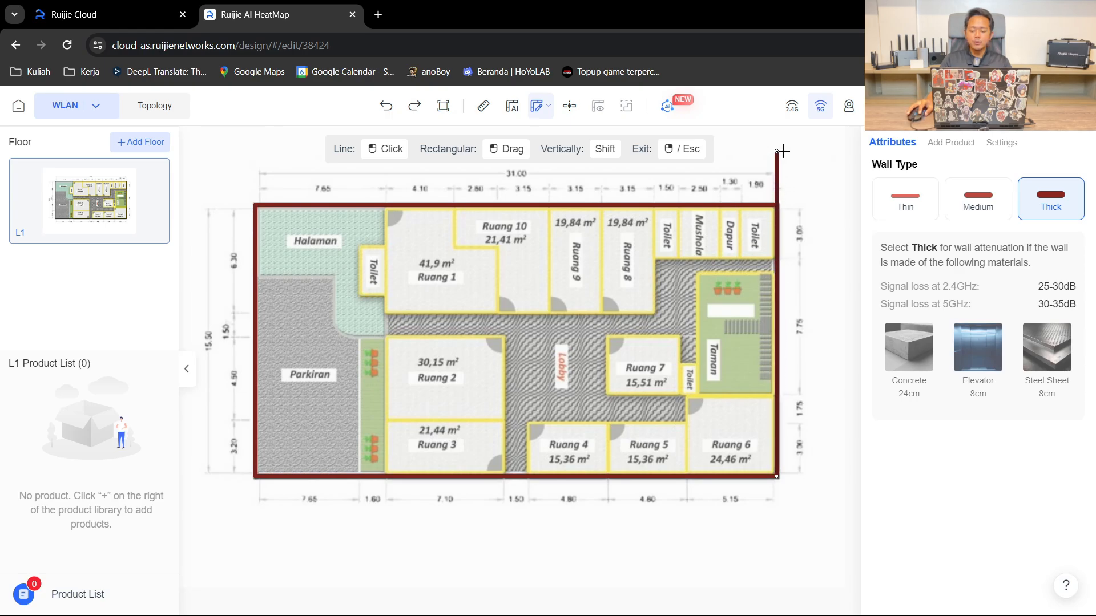
left_click(777, 152)
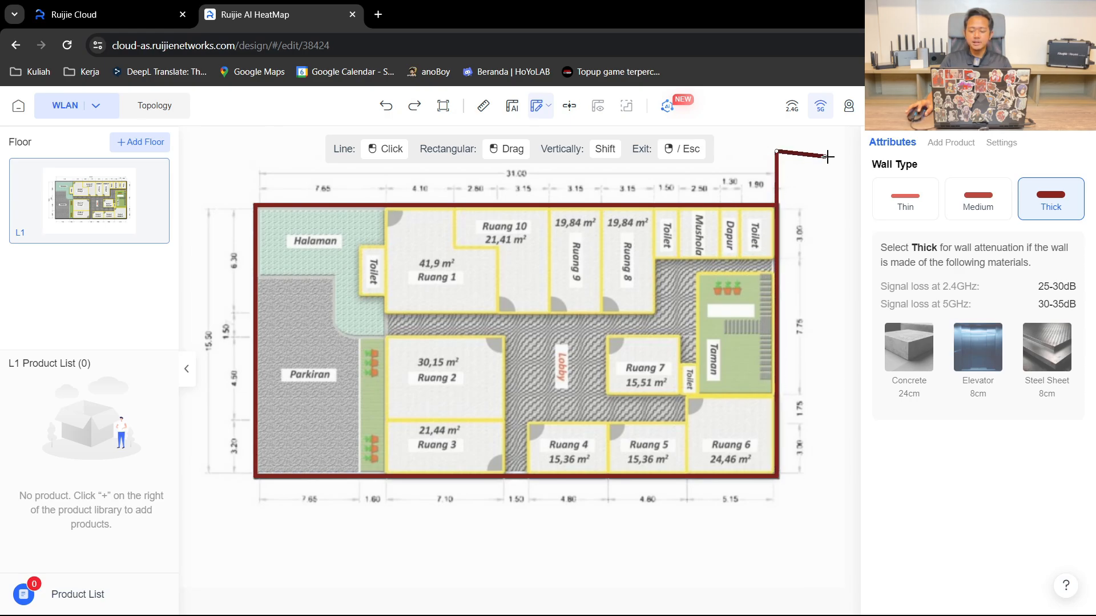
right_click(831, 185)
right_click(782, 163)
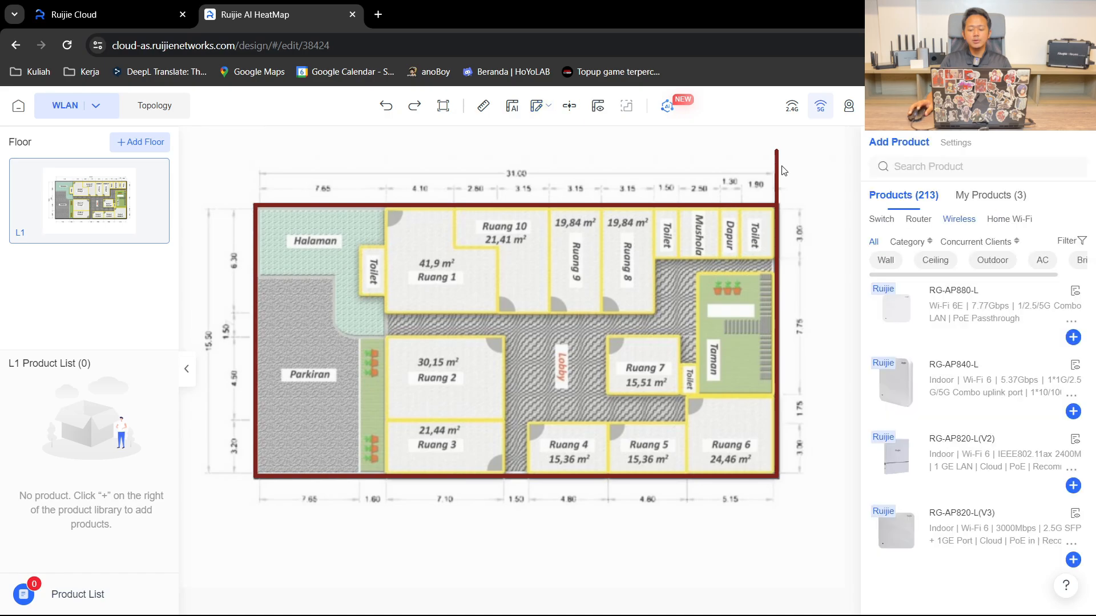
left_click(777, 174)
left_click(777, 174)
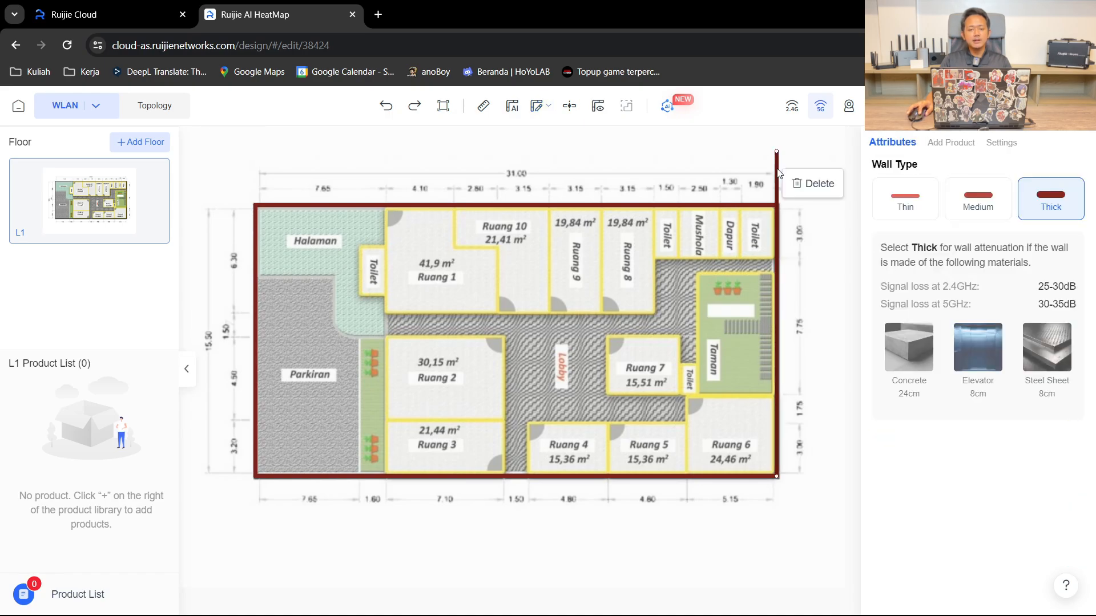
left_click(820, 180)
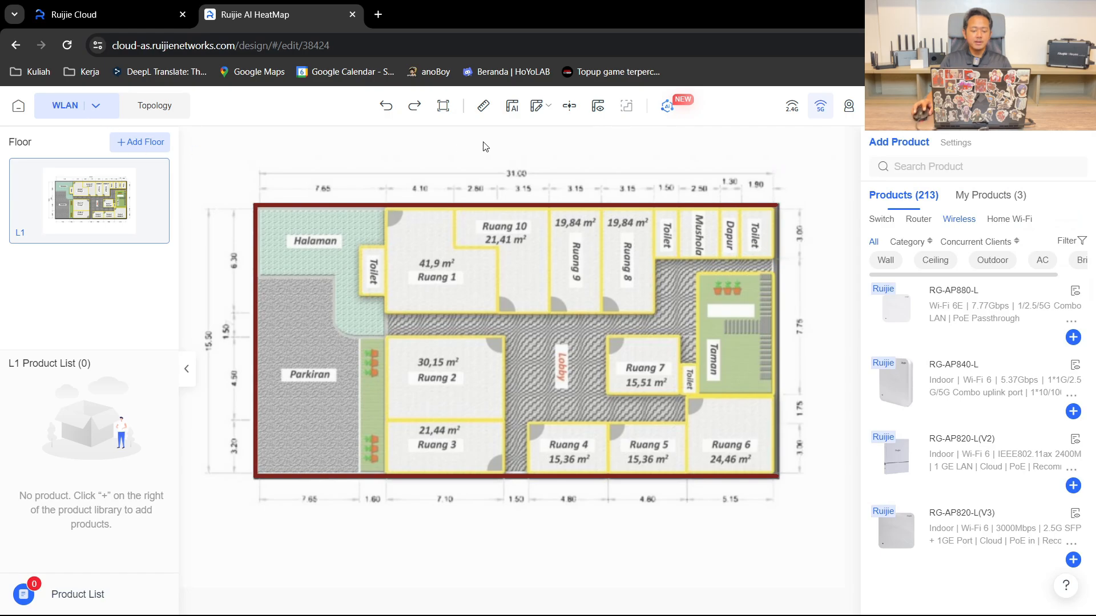
Draw a thick wall along the outer edge beside Taman and Ruang 6, corner to corner, and finish wall drawing
mouse_move(537, 106)
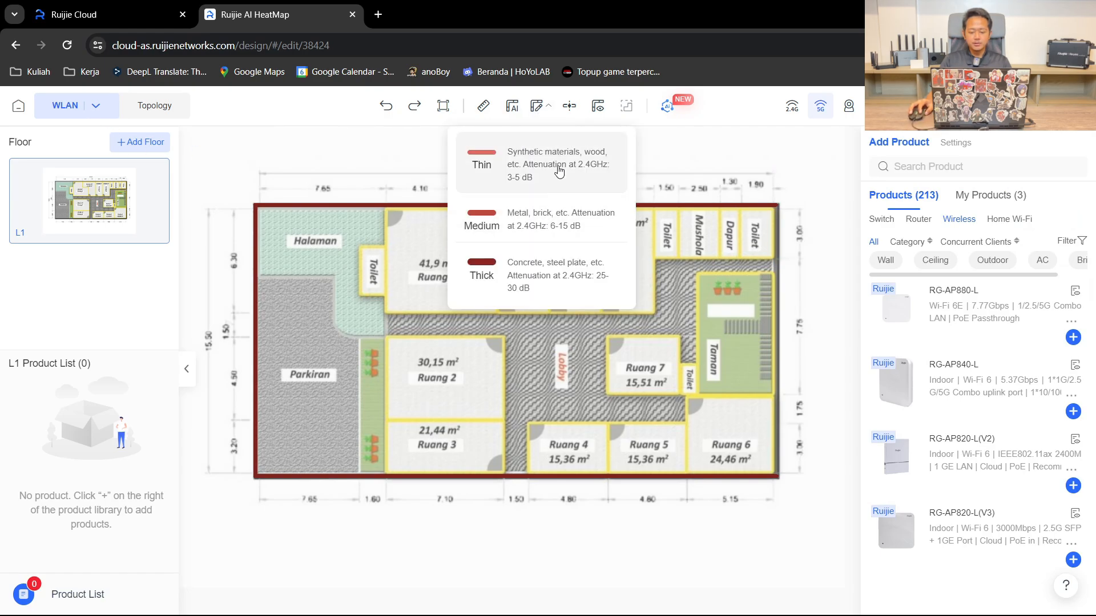
left_click(483, 162)
left_click(1036, 212)
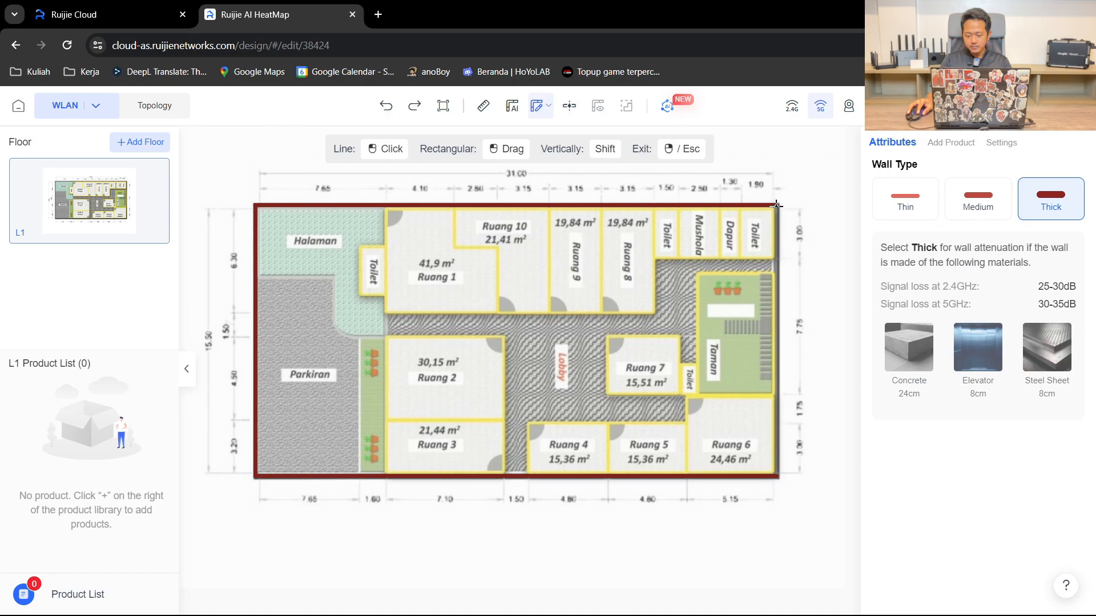
left_click(776, 476)
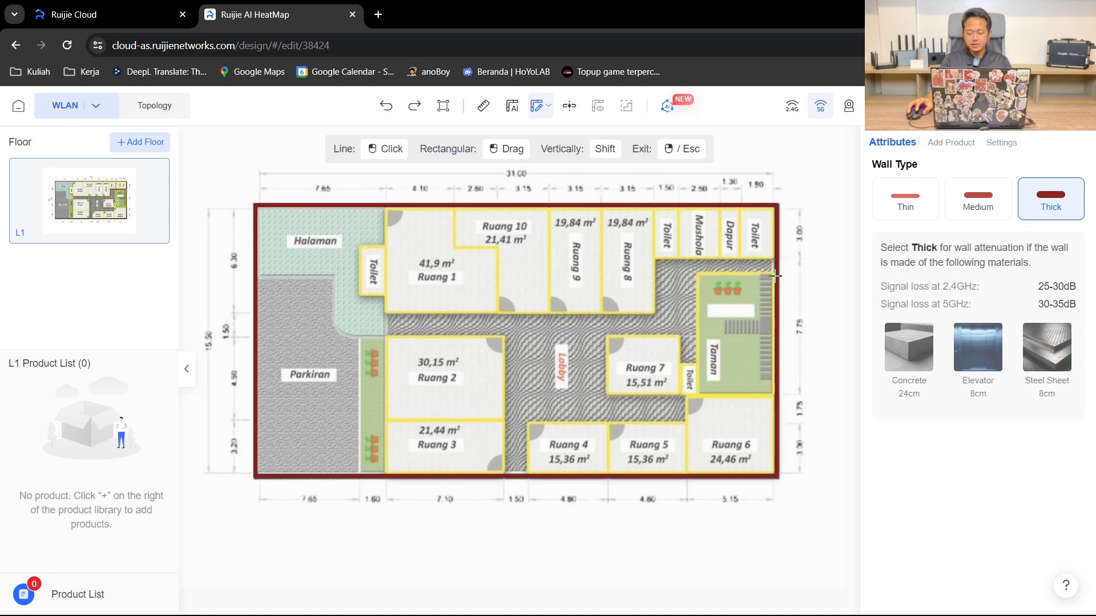
right_click(747, 230)
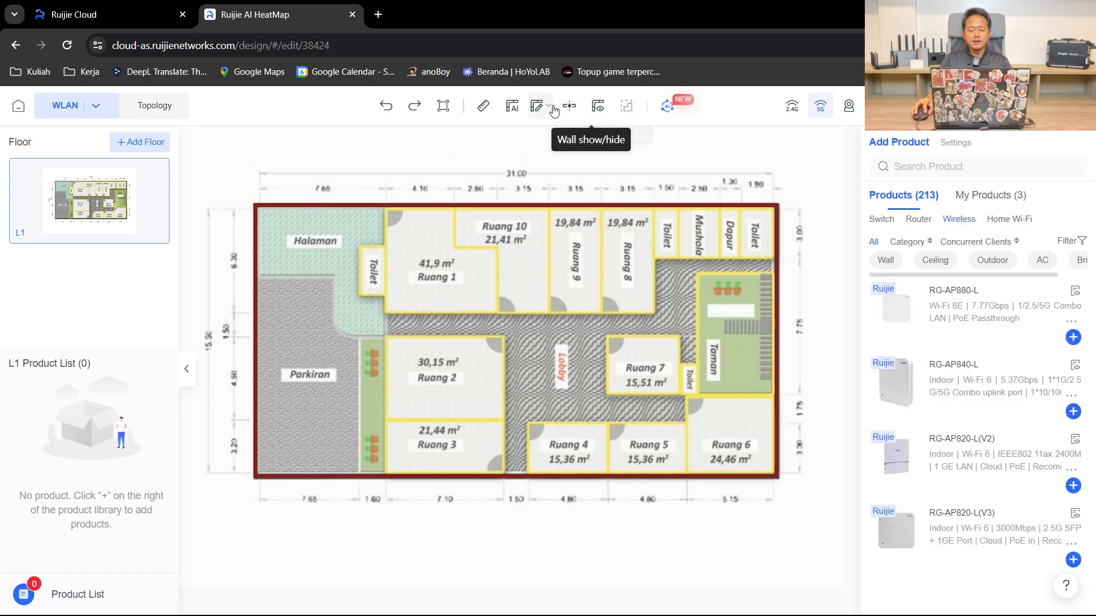
Draw thin walls along Ruang 1, 4, 5, 7, 8, 9 and 10, the toilets, Mushola, Dapur and Taman, leaving door openings free
left_click(537, 105)
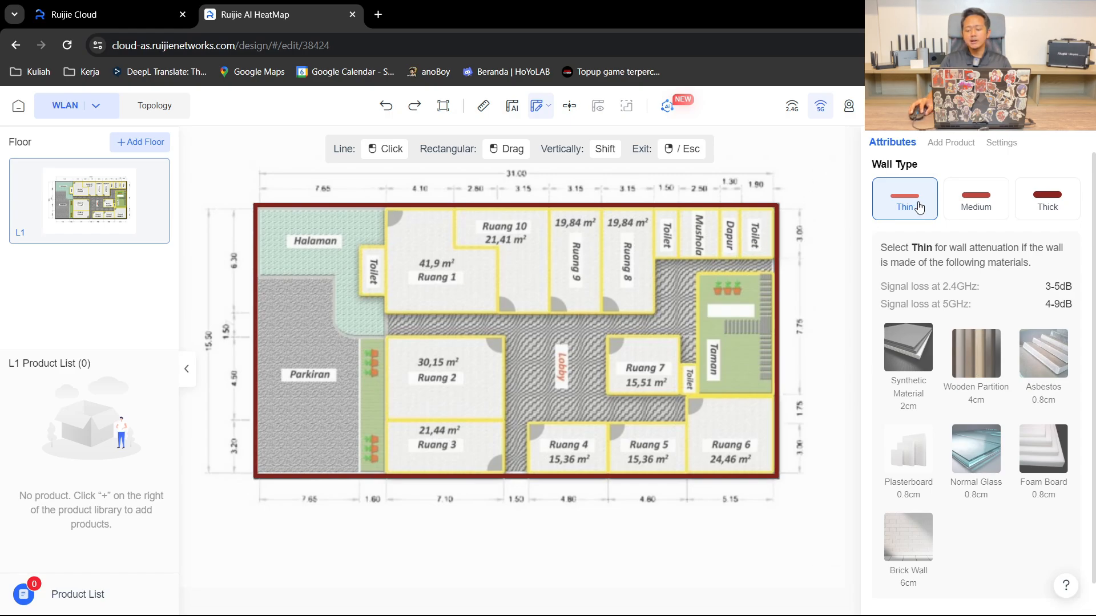
left_click(386, 211)
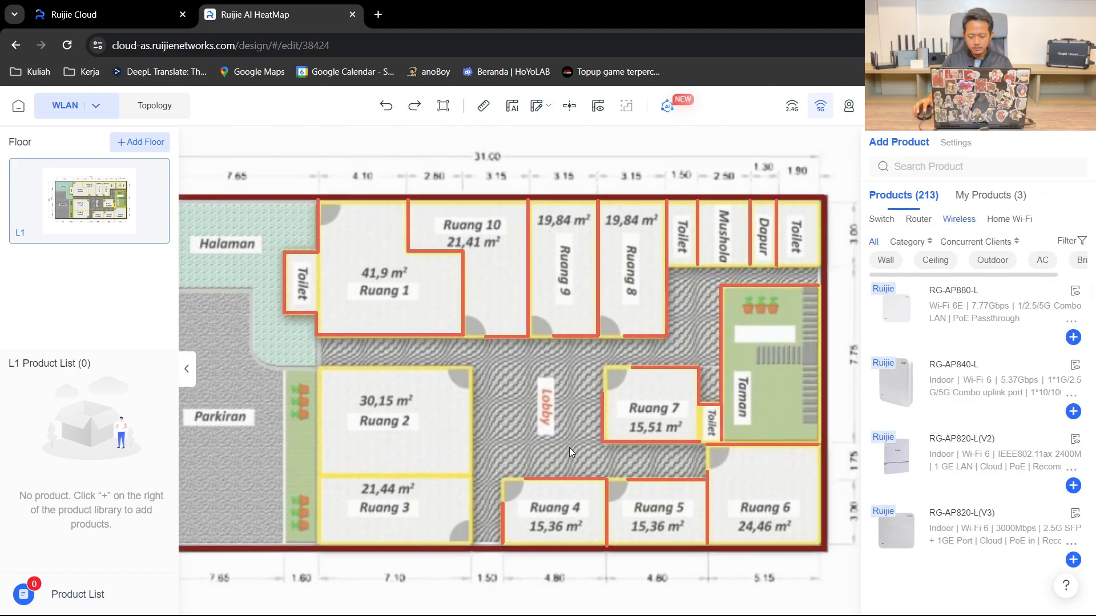
scroll(570, 447, "down", 3)
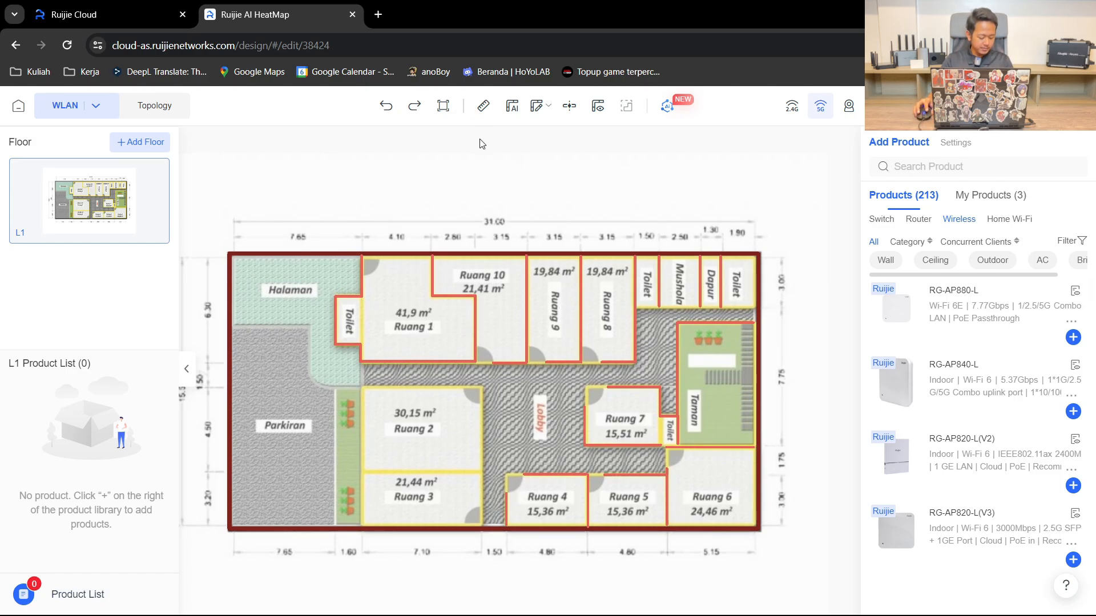
Draw a small trial rectangle of thin walls inside Ruang 2 and finish wall drawing
mouse_move(537, 107)
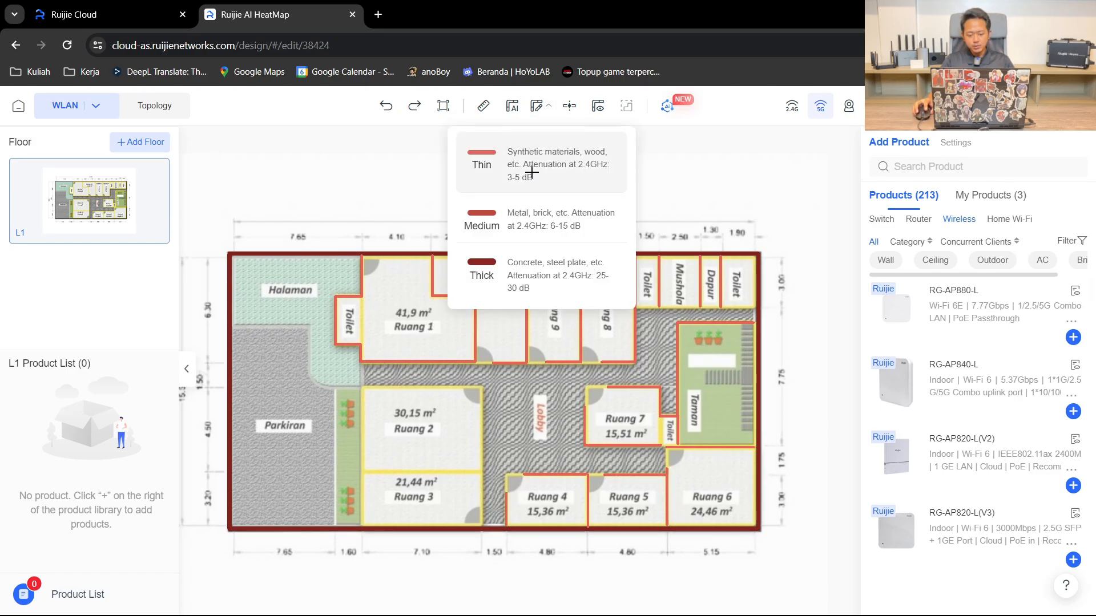
left_click(533, 165)
scroll(392, 448, "up", 5)
left_click_drag(354, 457, 410, 405)
right_click(430, 449)
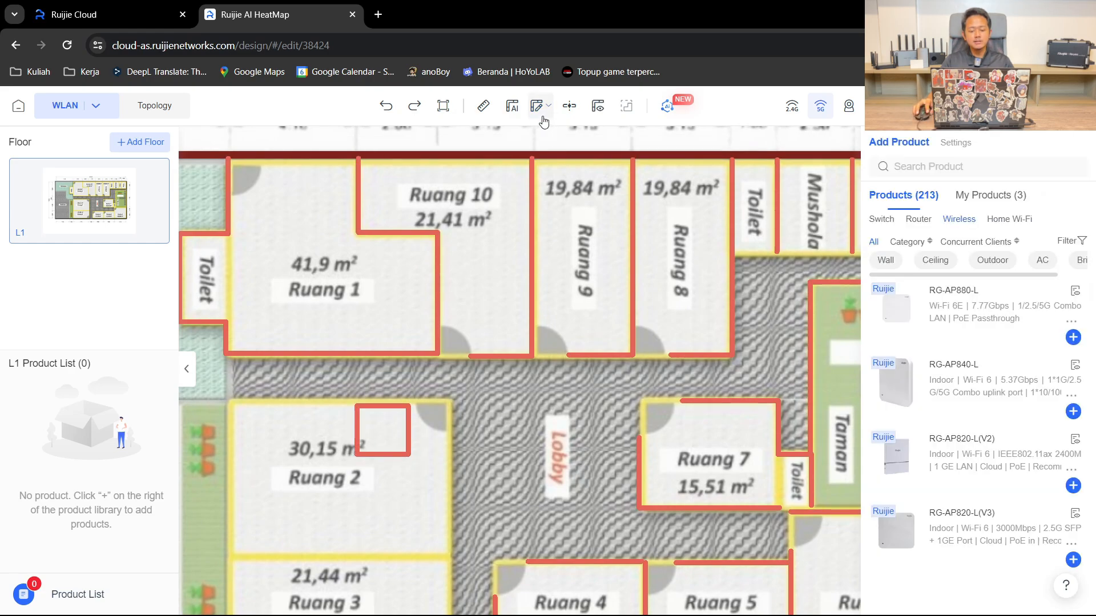
Delete all four walls of the trial rectangle inside Ruang 2
left_click(409, 437)
key("Delete")
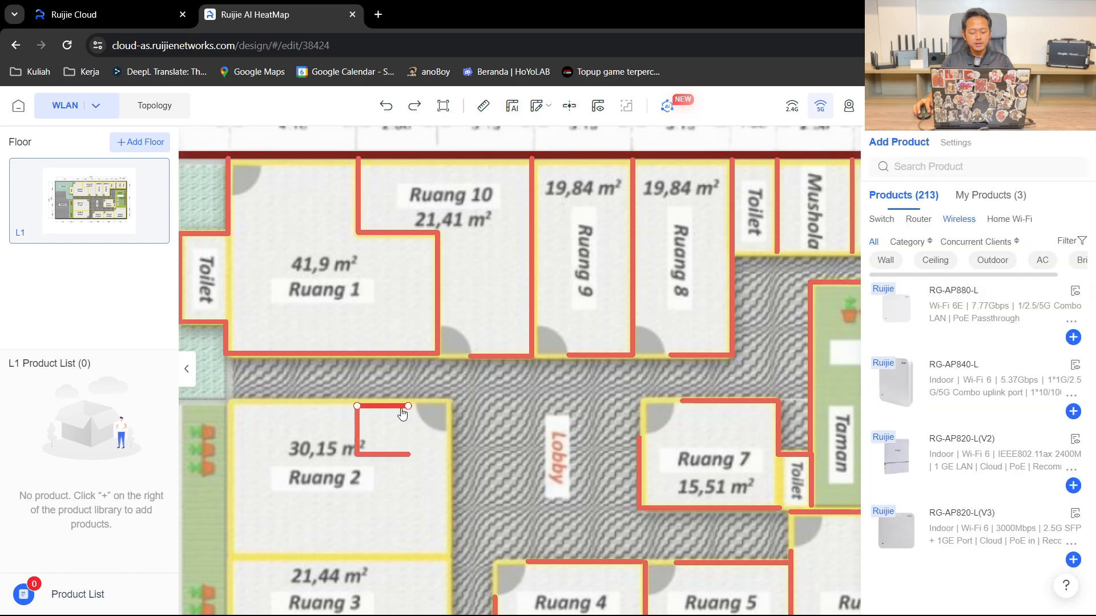
left_click(396, 407)
key("Delete")
left_click(357, 426)
left_click(393, 443)
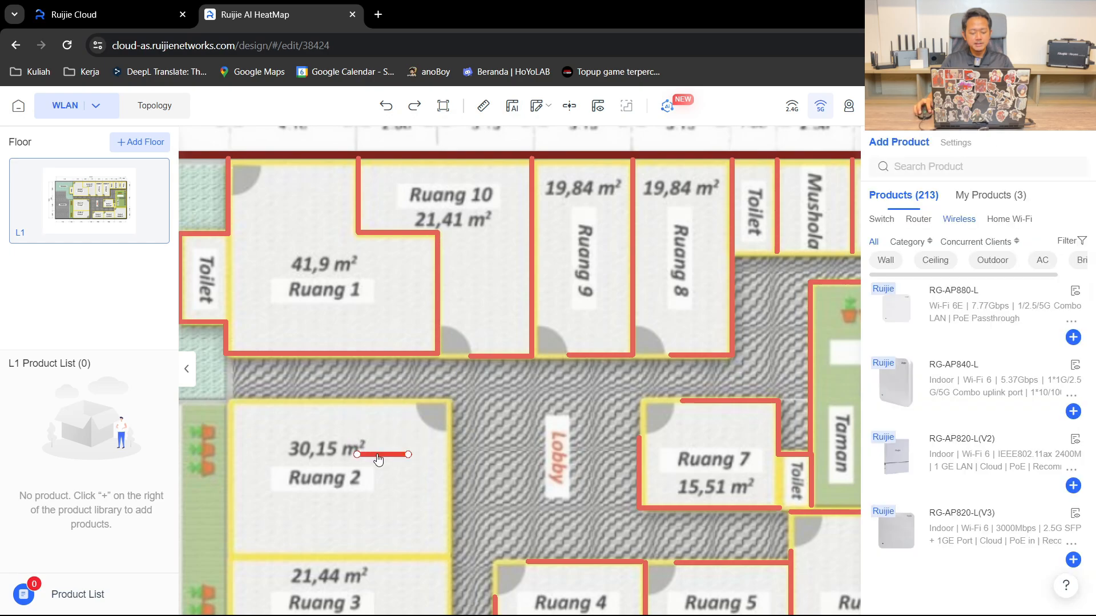
left_click(380, 456)
left_click(413, 439)
Draw a rectangle of thin walls around Ruang 2 and Ruang 3, and delete its side along the thick outer wall
left_click_drag(423, 427, 509, 319)
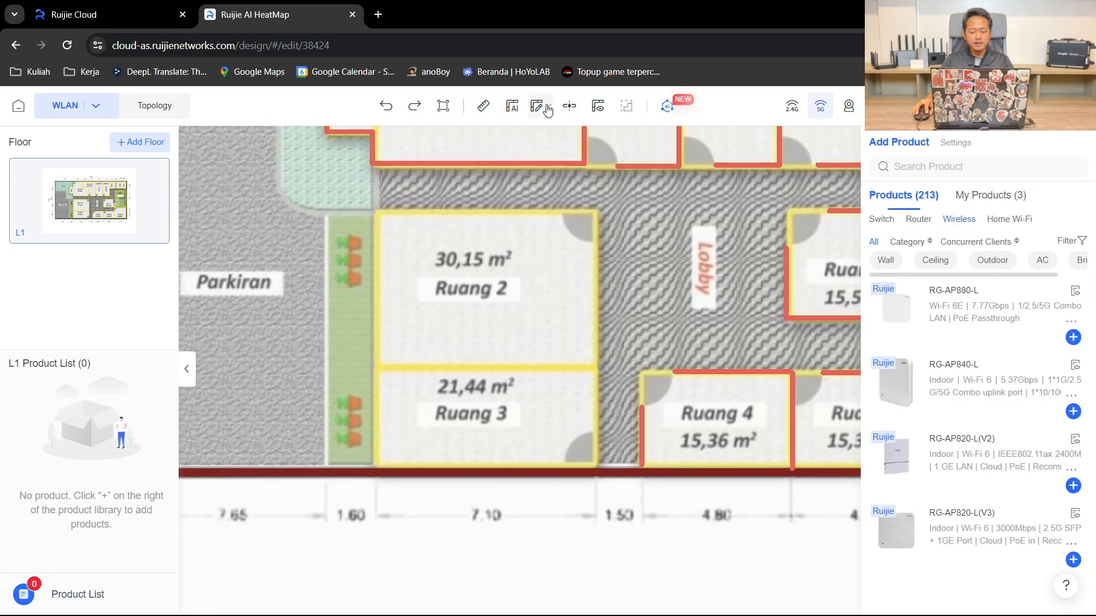
mouse_move(536, 105)
left_click(479, 163)
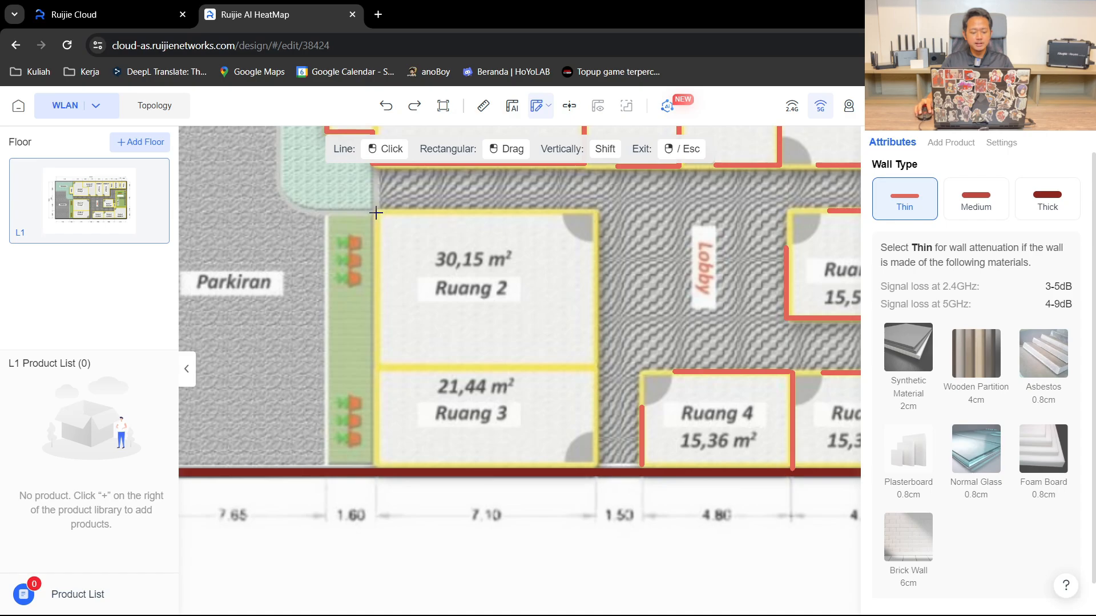
left_click_drag(376, 212, 596, 463)
right_click(597, 402)
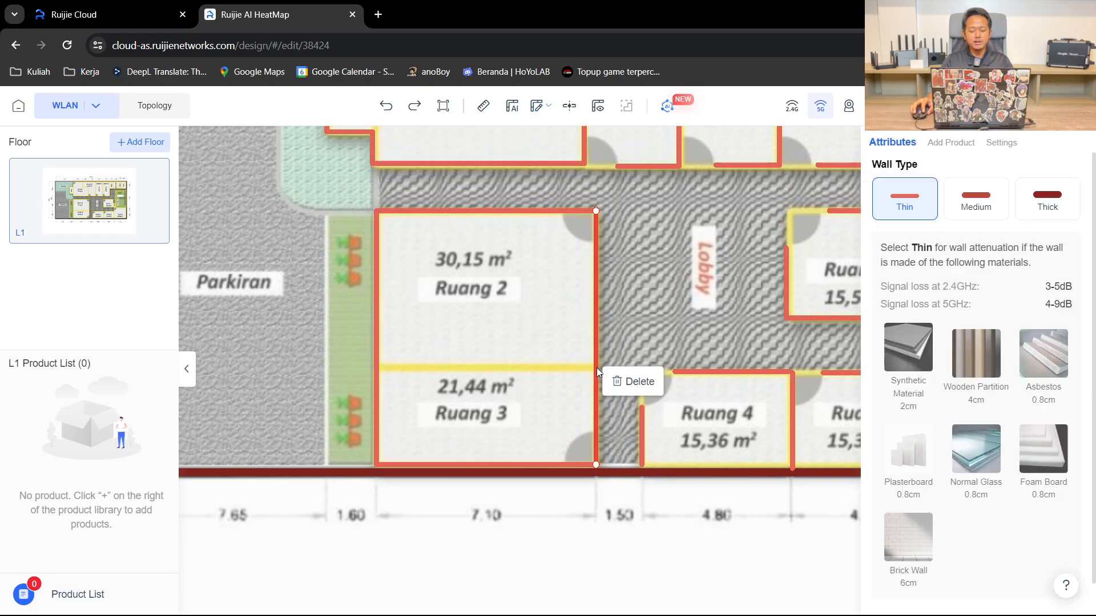
right_click(537, 465)
left_click(569, 448)
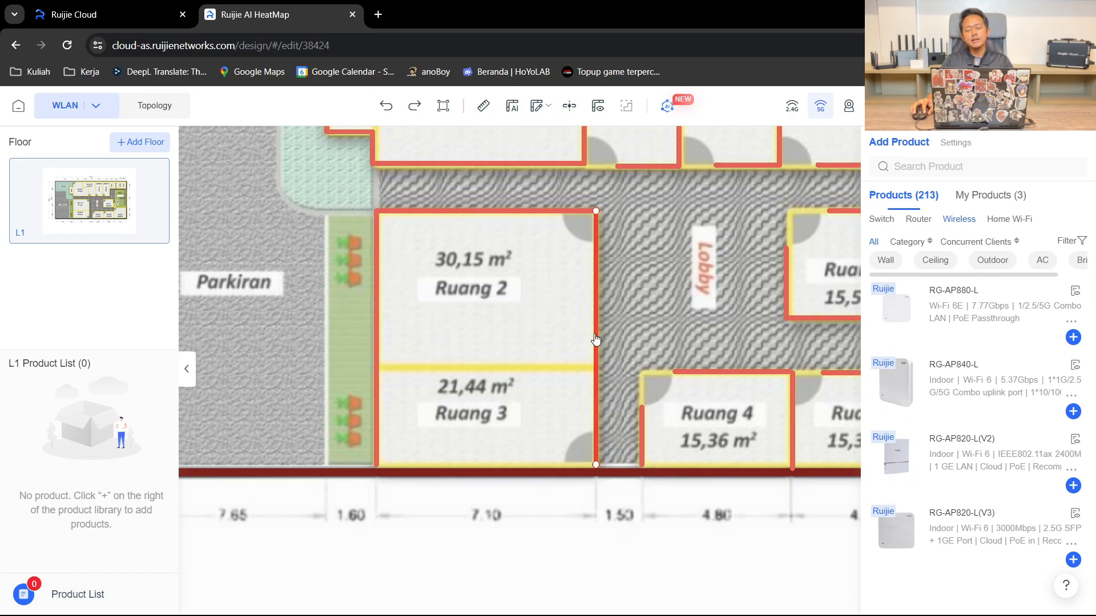
Truncate the Lobby-side wall of Ruang 2 and Ruang 3 at the boundary between the two rooms
left_click_drag(615, 336, 604, 349)
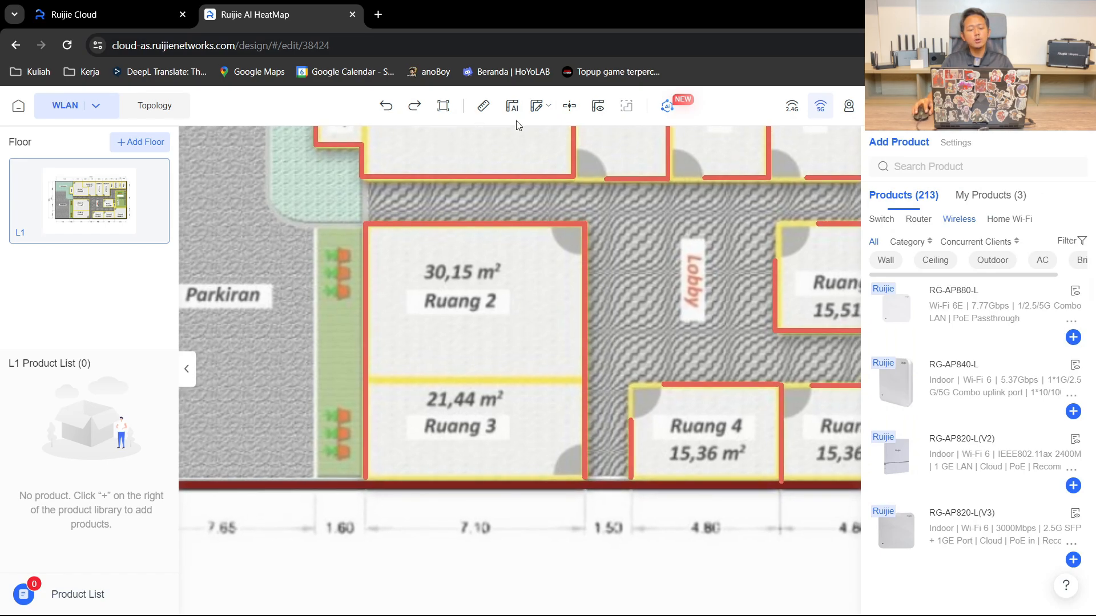
left_click(576, 110)
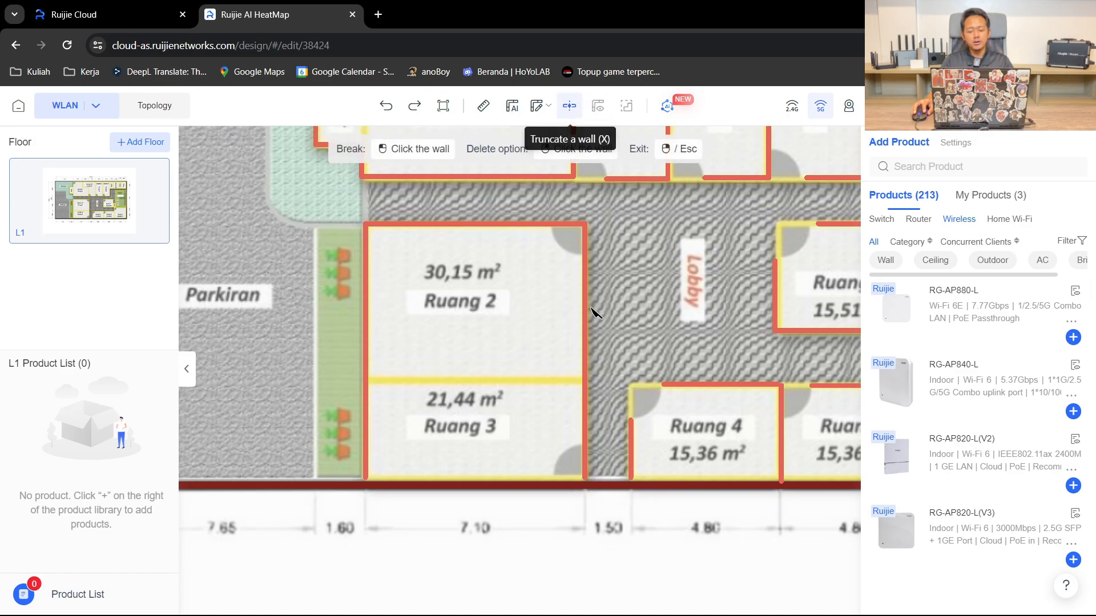
left_click(585, 381)
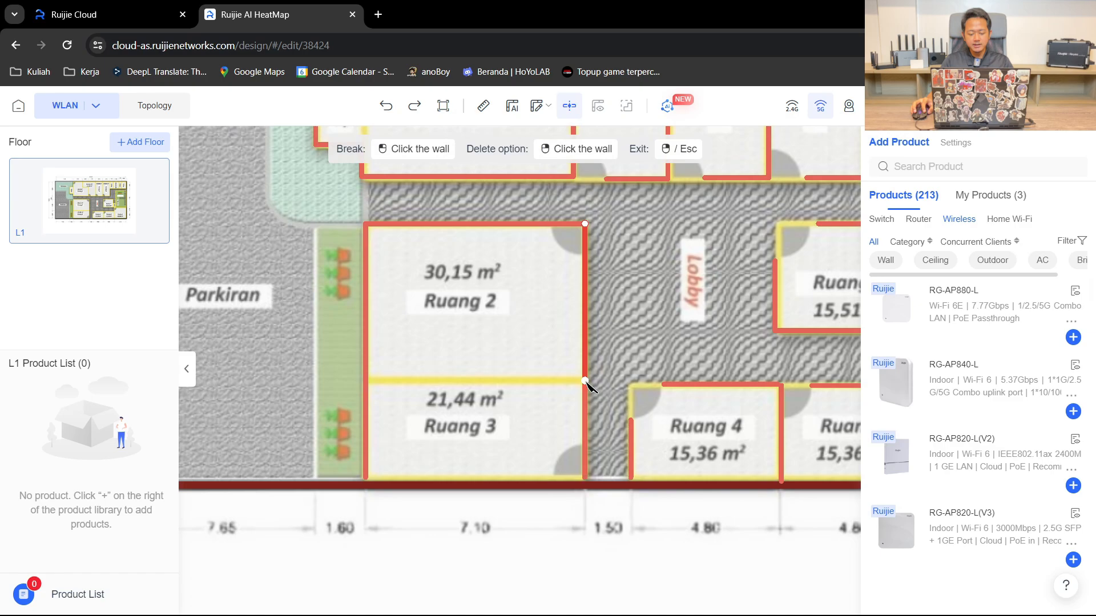
right_click(616, 342)
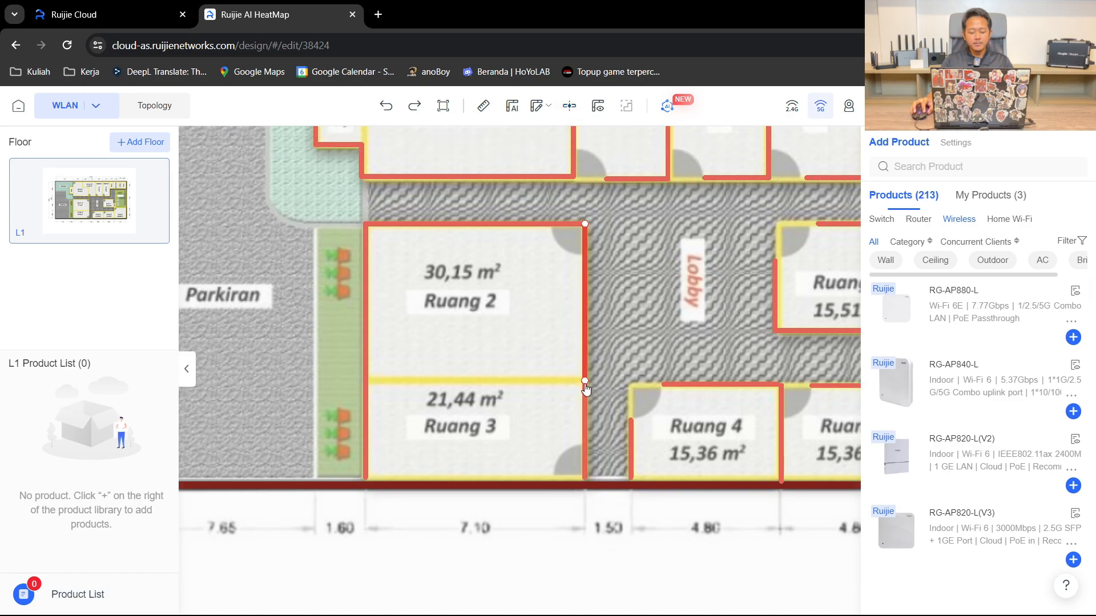
Shorten the Lobby-side walls of Ruang 2 and Ruang 3 at their outer ends to open the doorways
mouse_move(585, 383)
left_mouse_down()
mouse_move(585, 409)
mouse_move(587, 228)
mouse_move(586, 382)
left_mouse_up()
left_click_drag(585, 229, 586, 255)
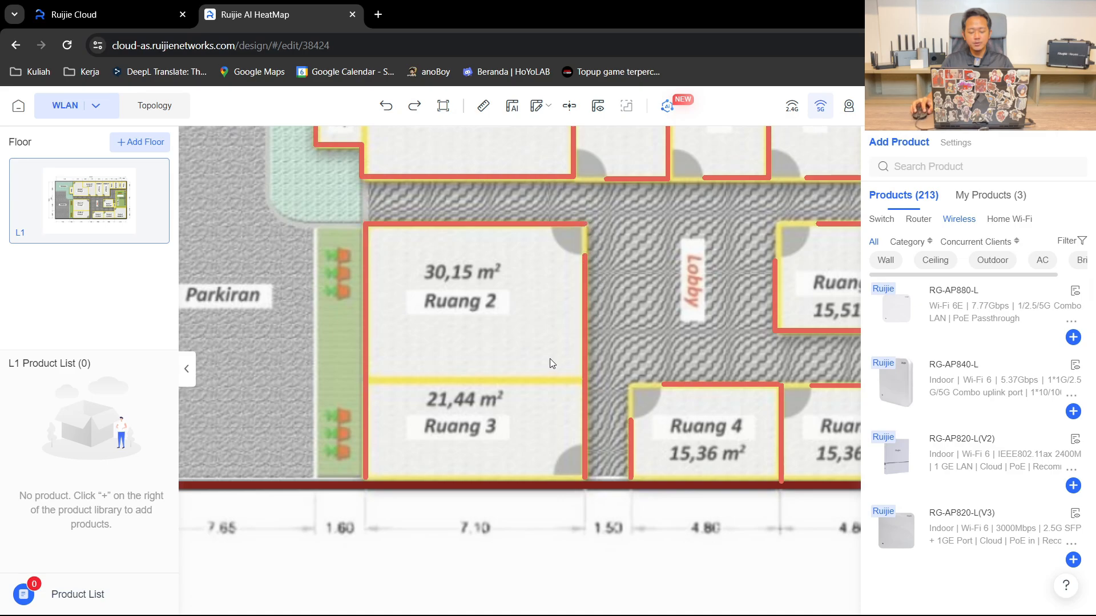
left_click(586, 439)
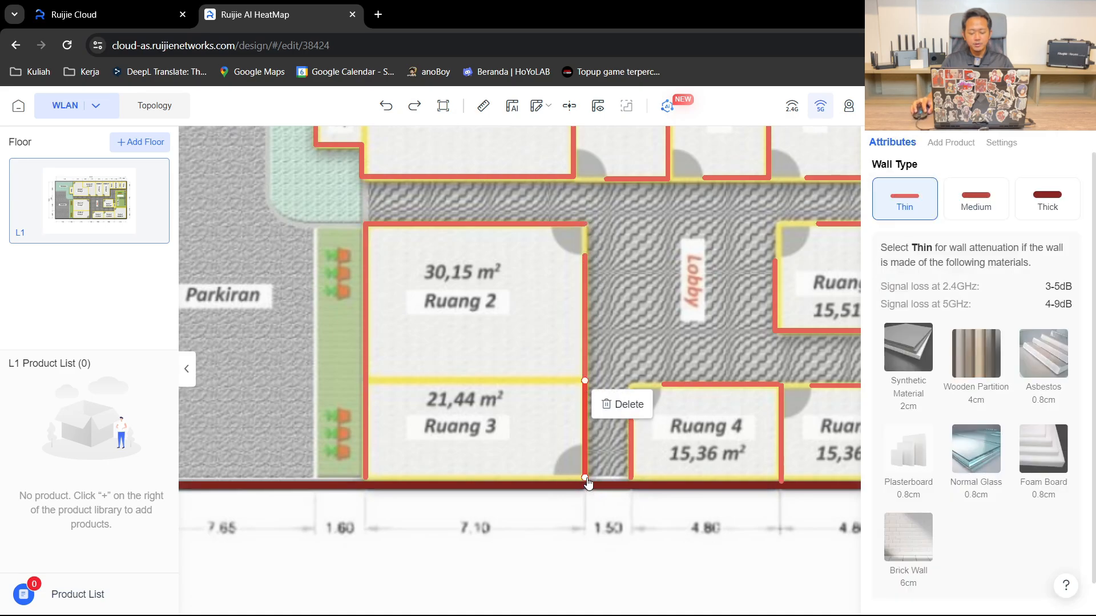
left_click_drag(587, 483, 585, 450)
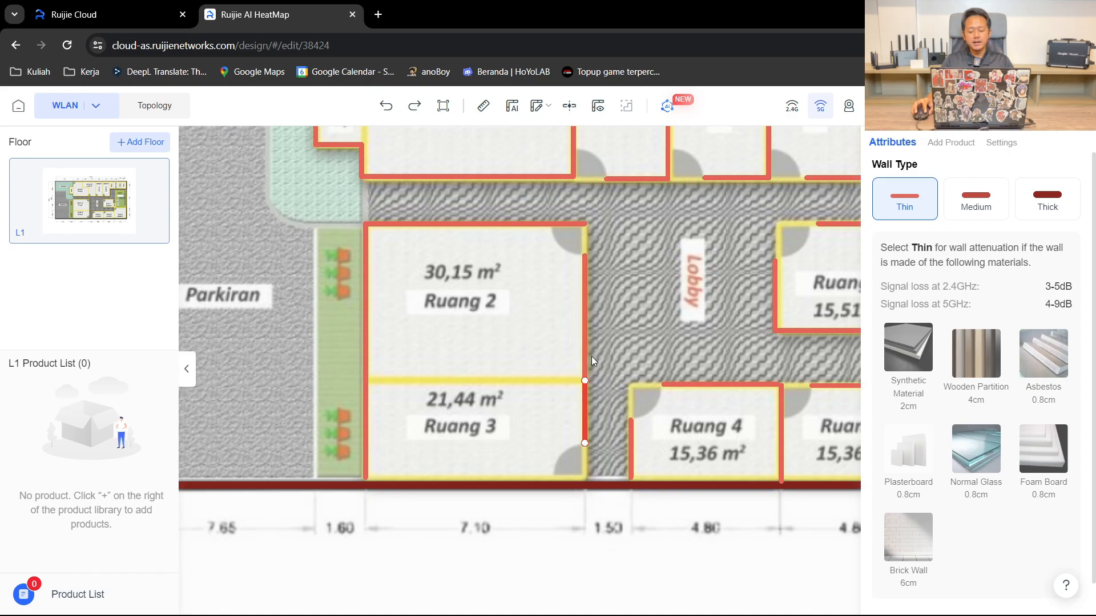
left_click(589, 376)
Draw a thin wall along the boundary between Ruang 2 and Ruang 3
mouse_move(547, 106)
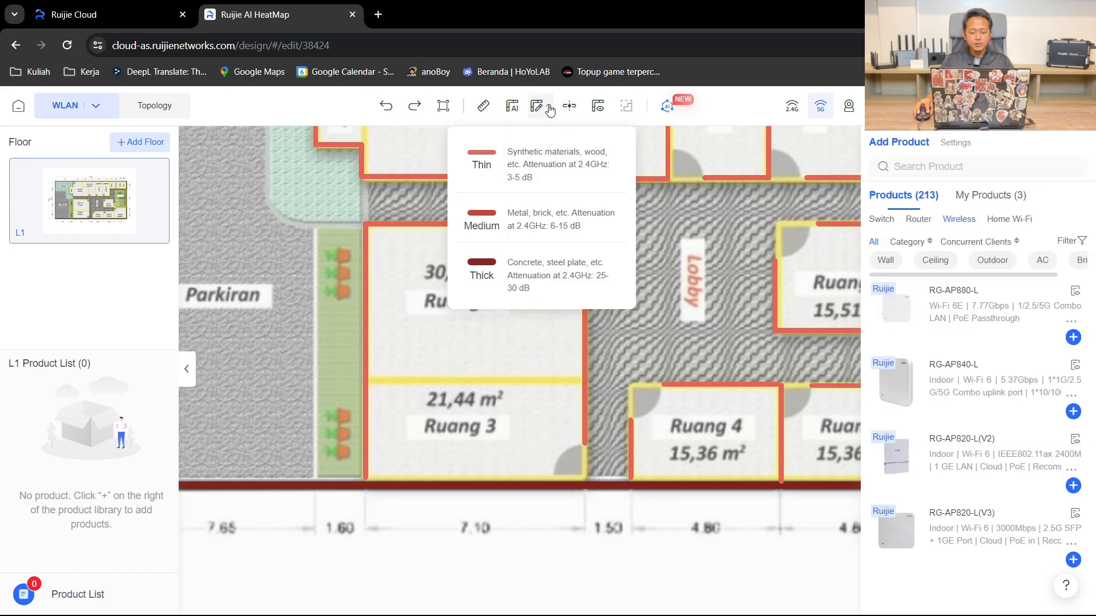
left_click(478, 156)
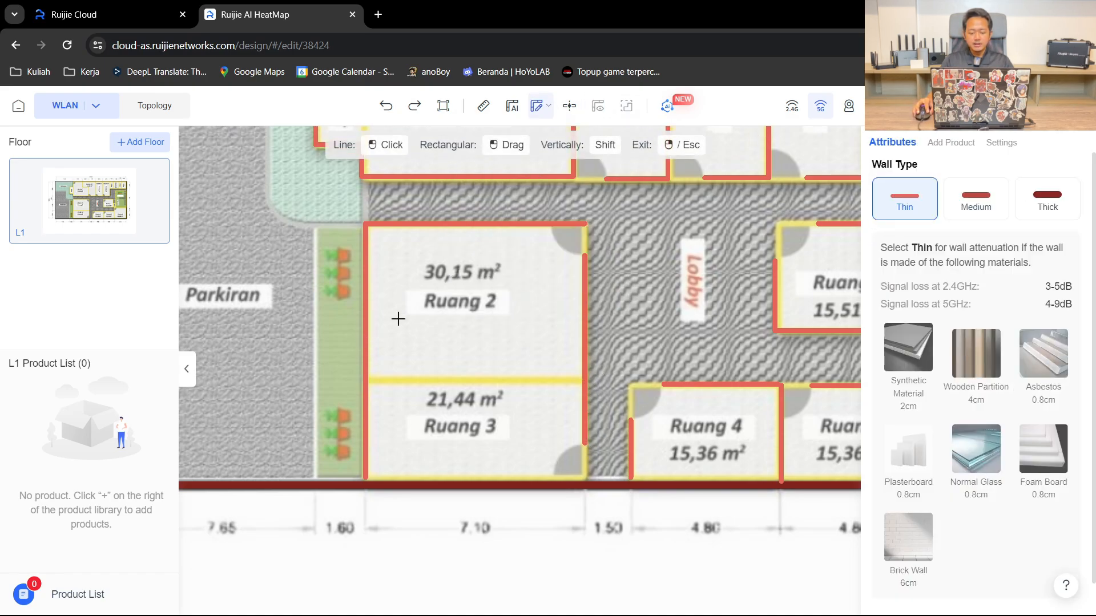
left_click(368, 381)
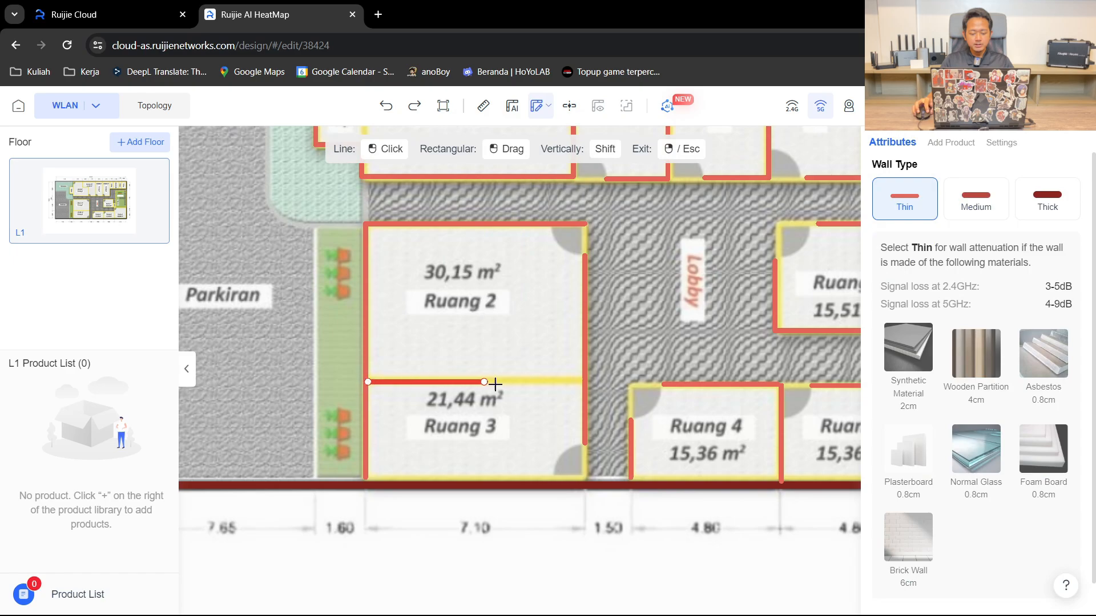
left_click(580, 380)
right_click(626, 314)
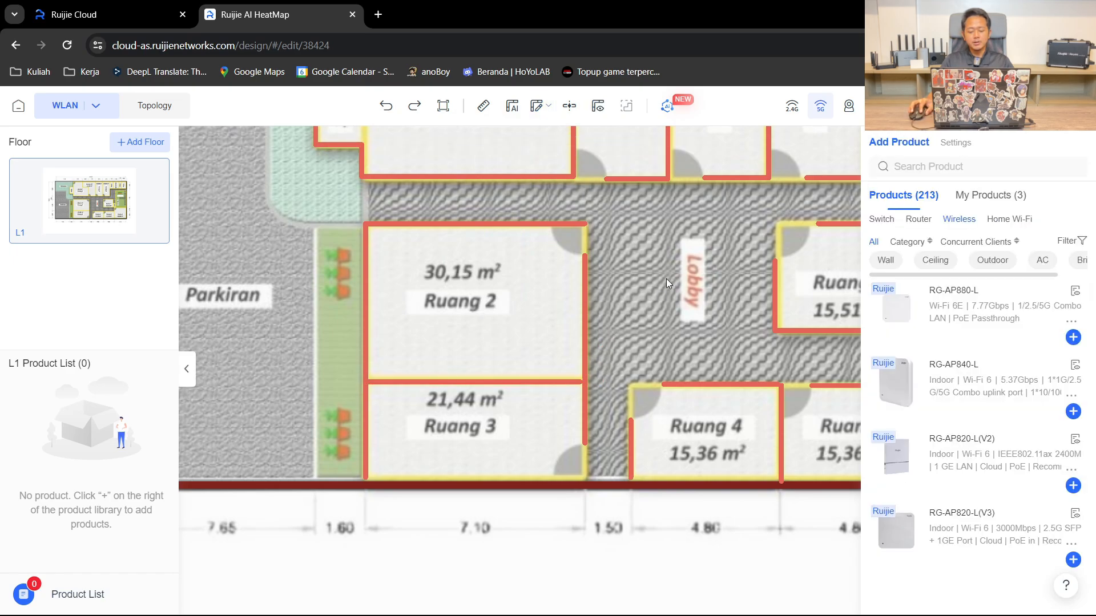
Add one RG-RAP2260(G) ceiling access point from the wireless products and place it in the corridor between Ruang 8 and Taman
left_click_drag(655, 235, 519, 369)
scroll(519, 369, "down", 5)
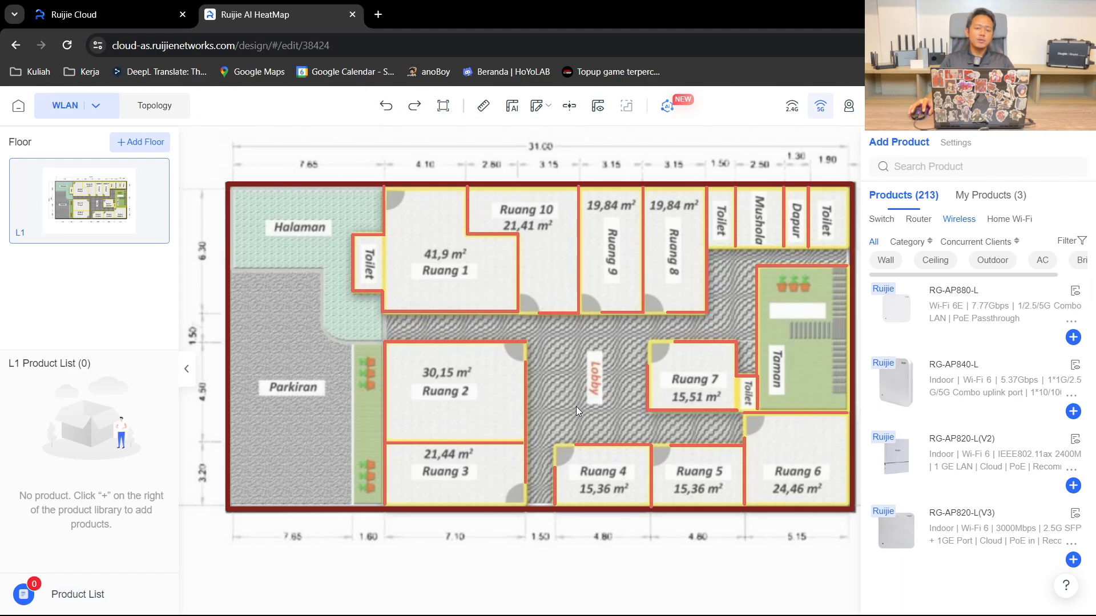
left_click_drag(610, 368, 612, 352)
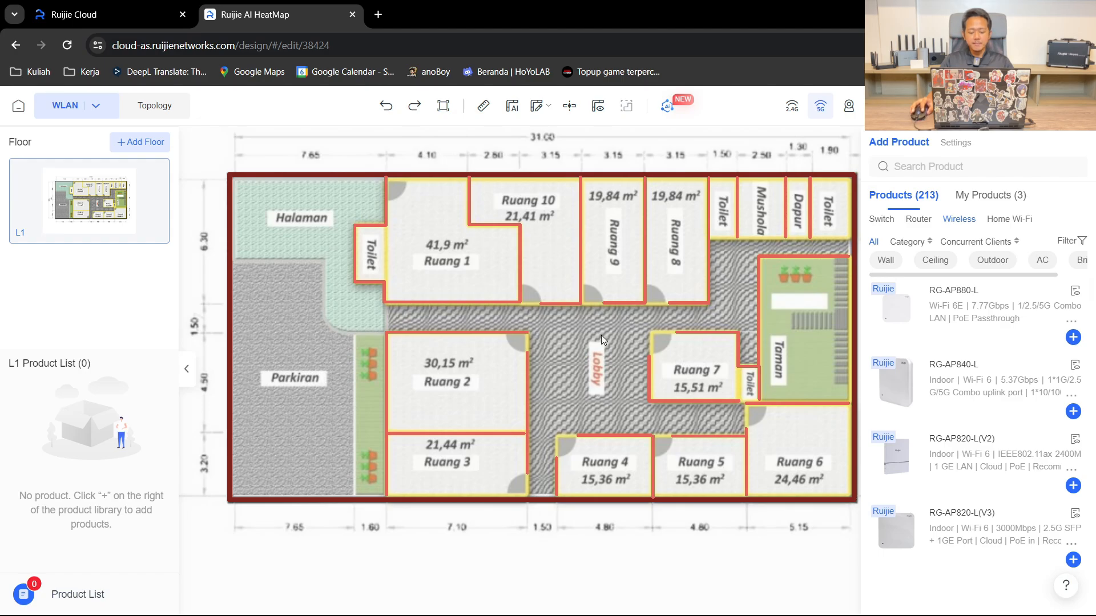
left_click_drag(601, 335, 576, 334)
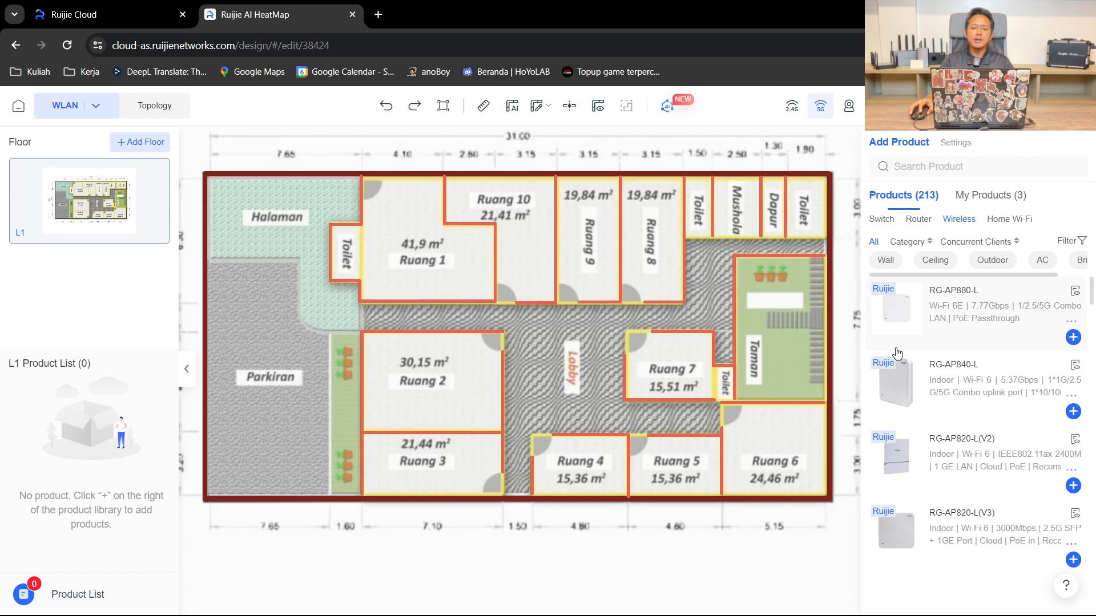
scroll(896, 353, "down", 5)
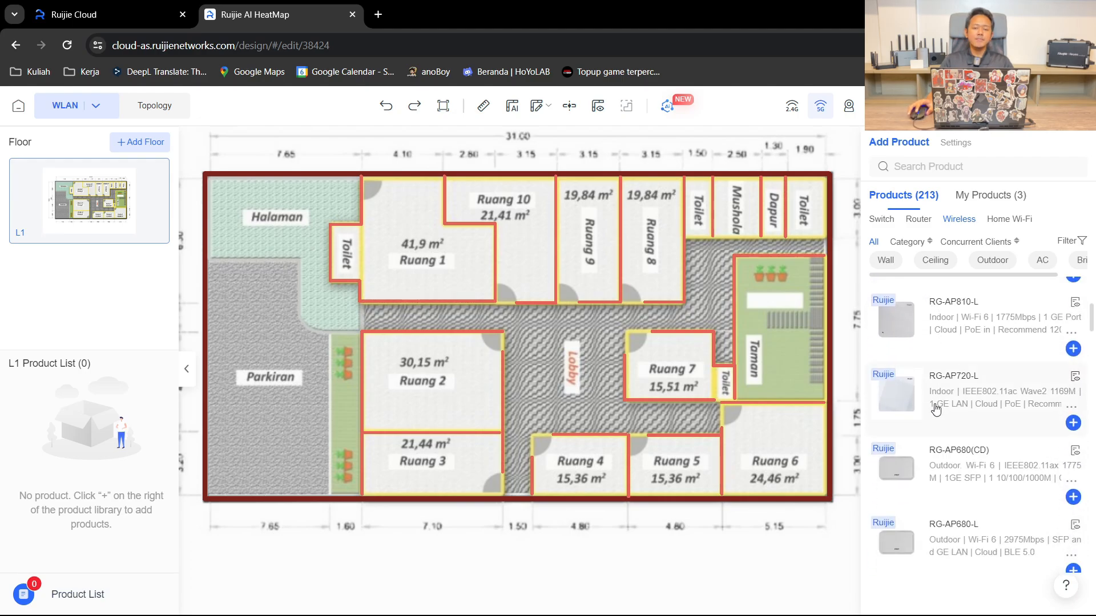
scroll(936, 411, "down", 3)
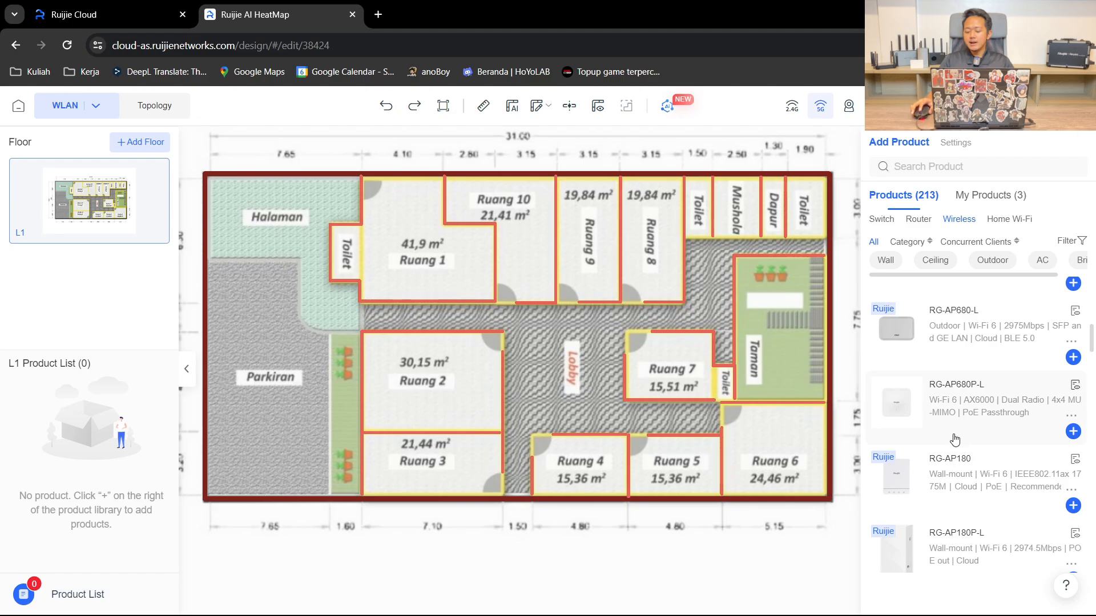
scroll(951, 434, "down", 10)
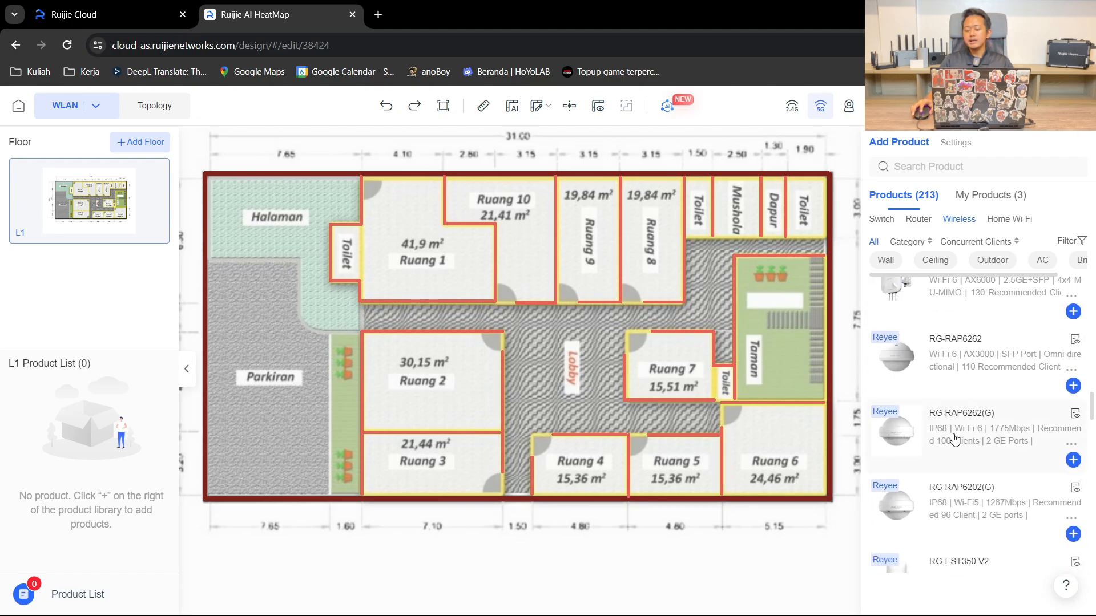
scroll(970, 439, "down", 6)
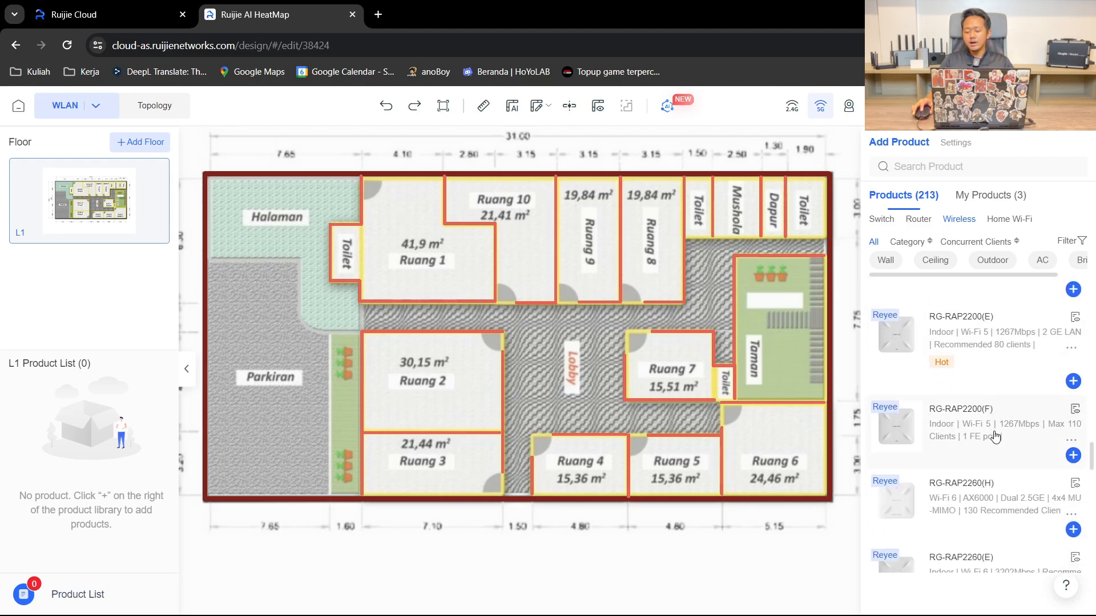
scroll(993, 437, "down", 5)
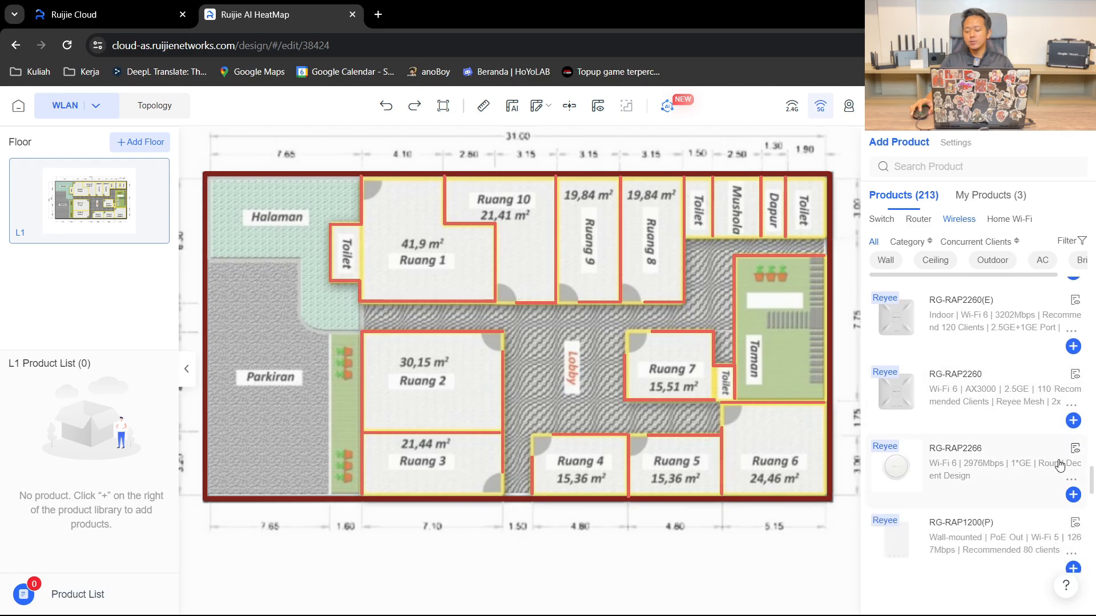
scroll(1059, 465, "down", 2)
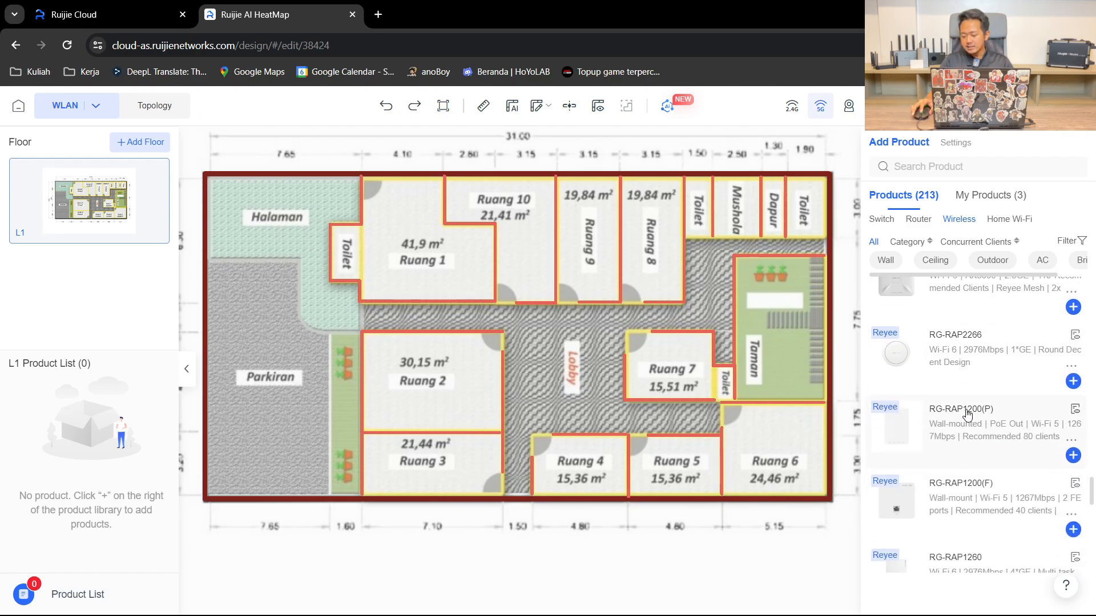
scroll(969, 412, "up", 3)
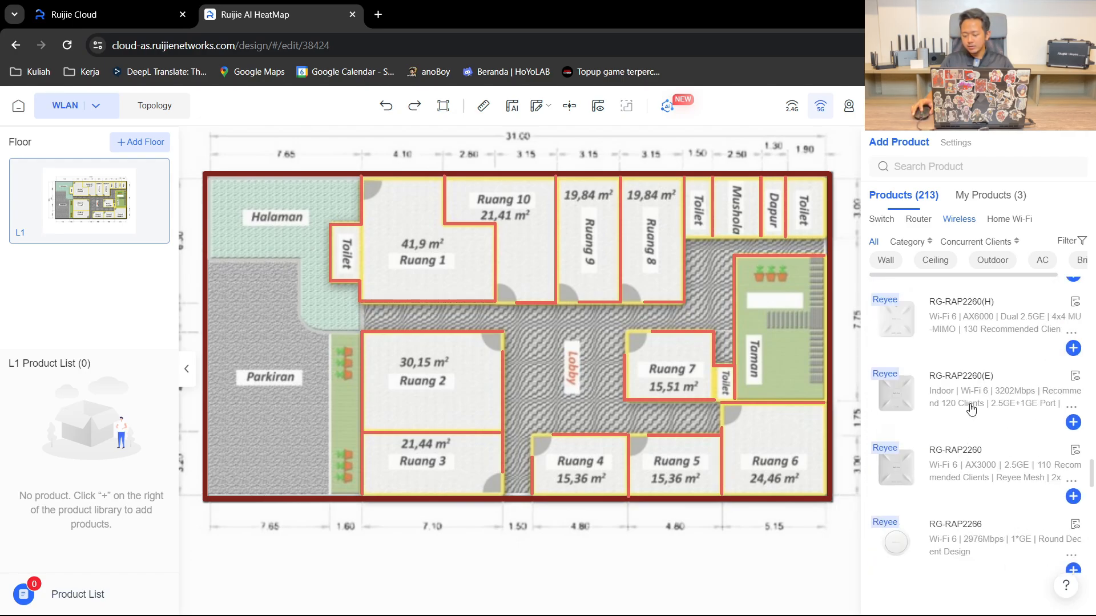
scroll(1015, 395, "down", 2)
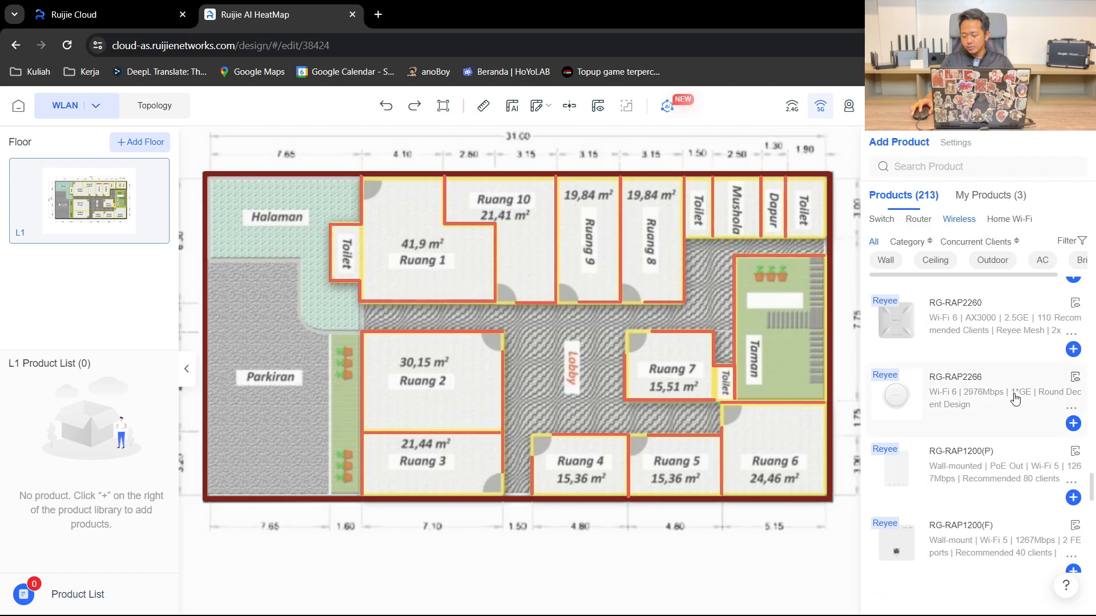
scroll(1015, 398, "down", 4)
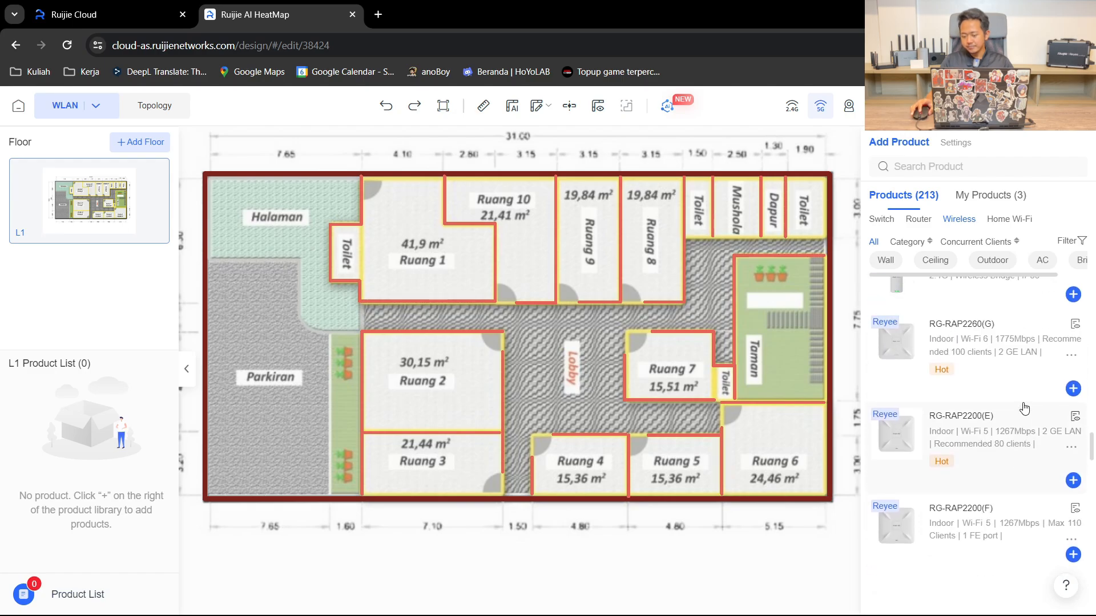
scroll(1024, 407, "up", 1)
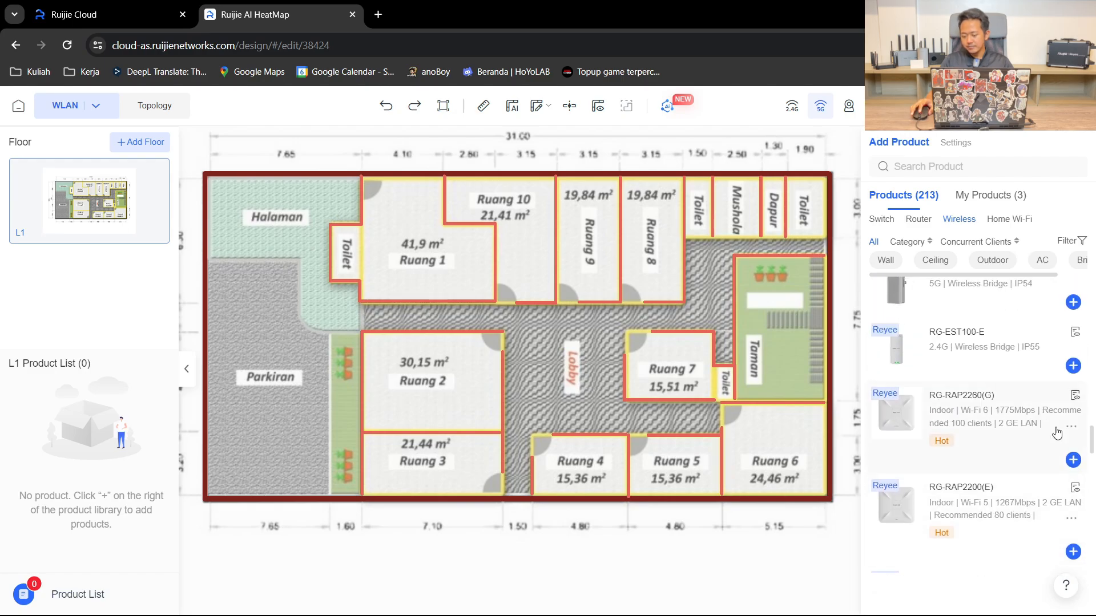
left_click(1073, 462)
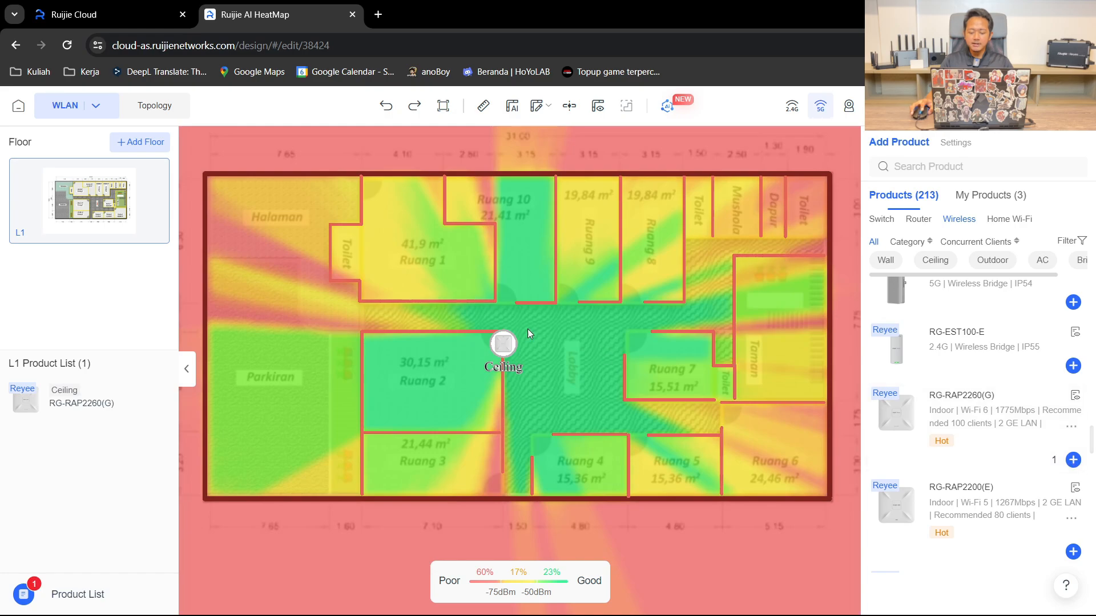
left_click_drag(494, 346, 702, 283)
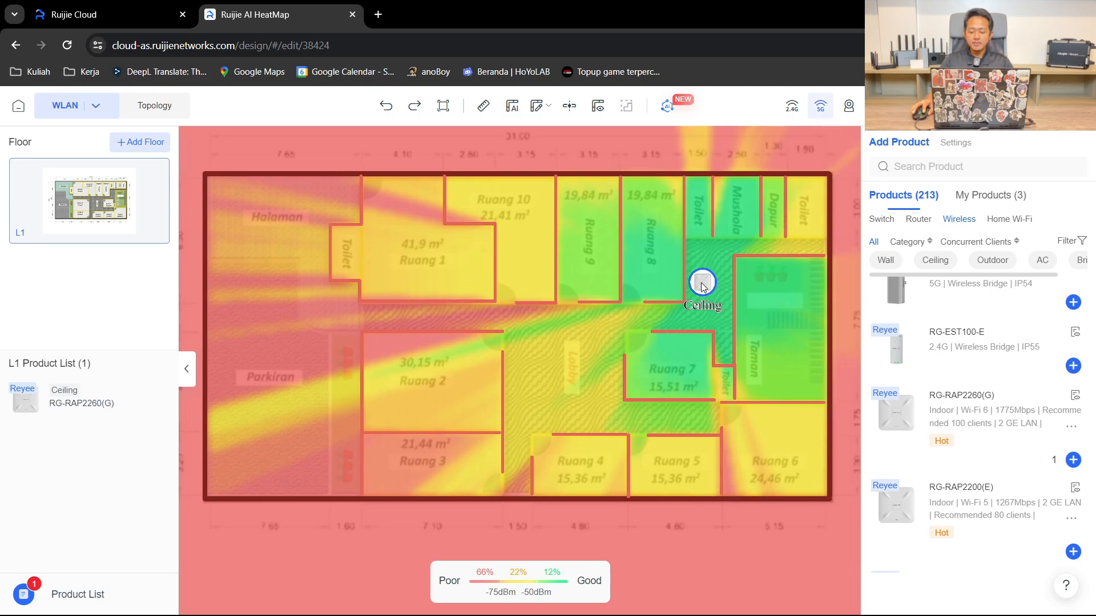
Set the access point's power percentage to 70%
right_click(702, 288)
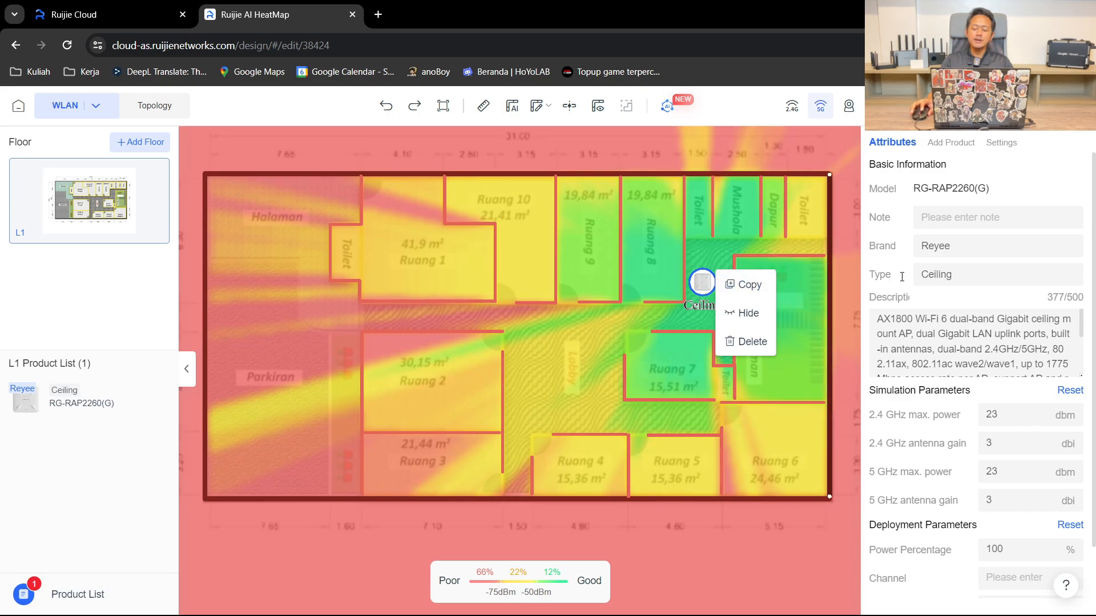
left_click(969, 320)
scroll(995, 284, "down", 1)
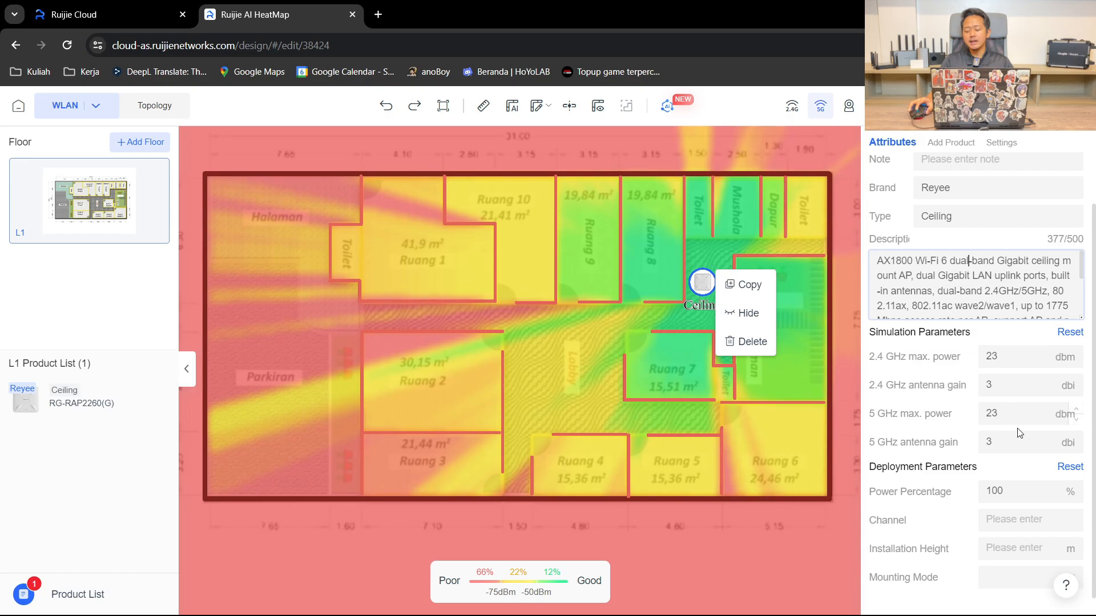
left_click(1025, 495)
key("BackSpace")
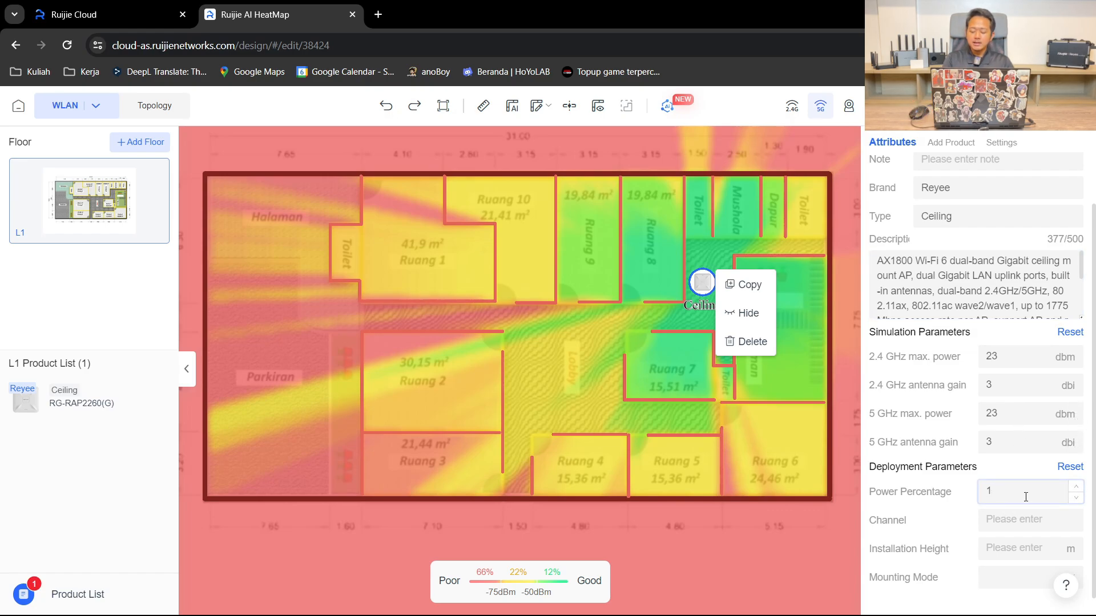
key("BackSpace")
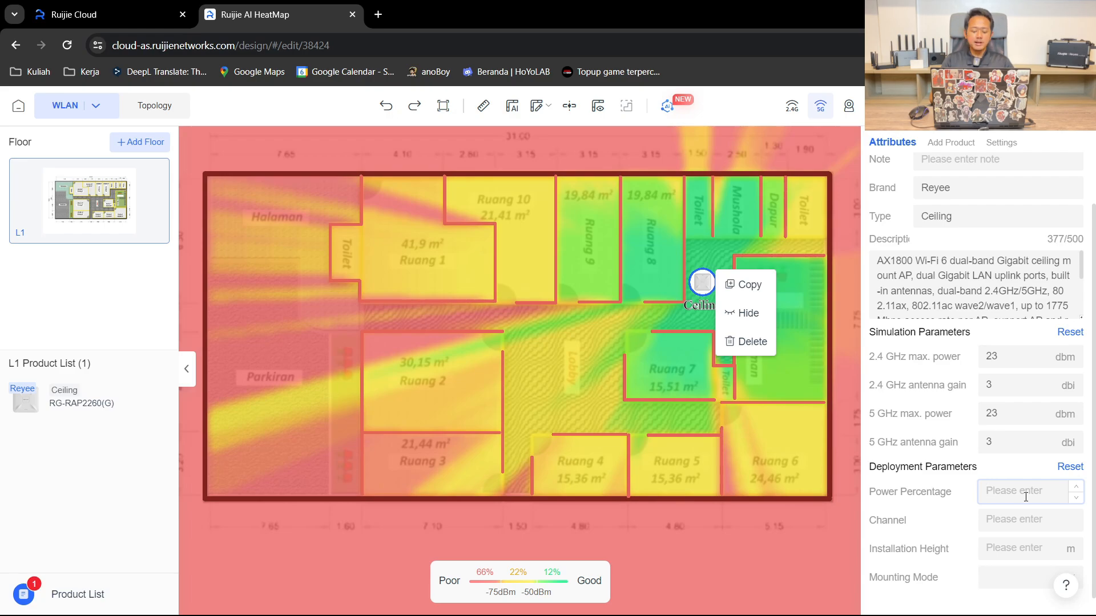
type("70")
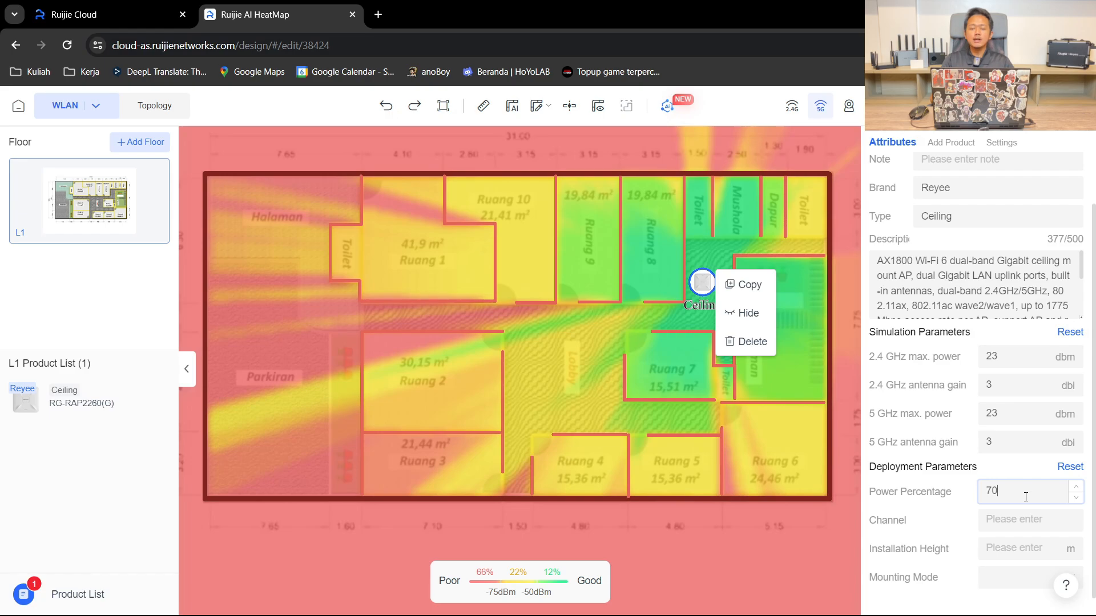
key("Return")
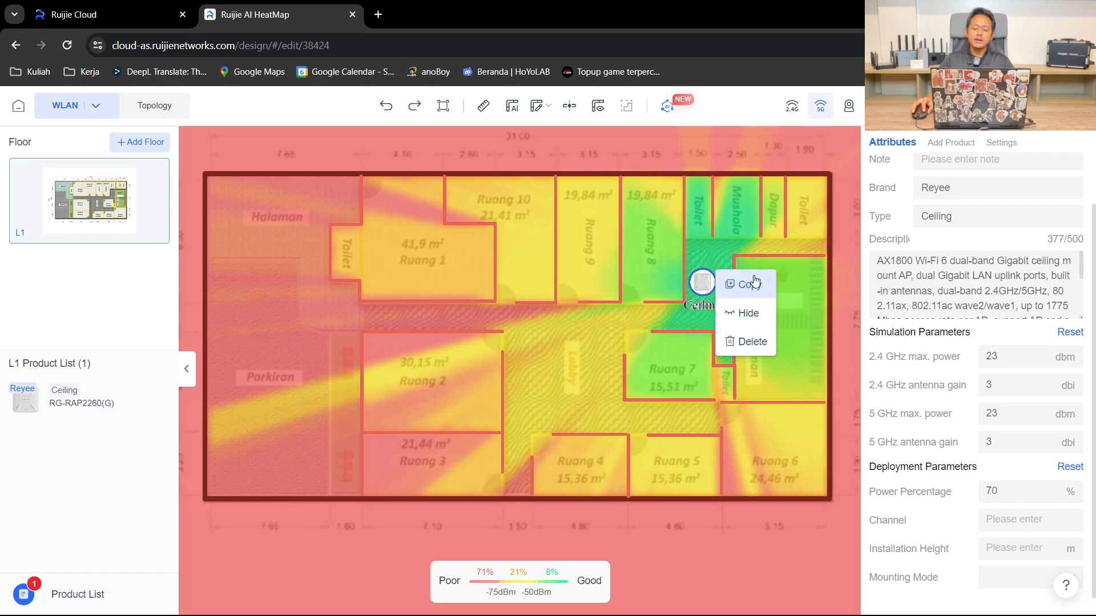
Move the access point up the corridor, close to the Toilet and Mushola beside Ruang 8
left_click_drag(705, 288, 715, 252)
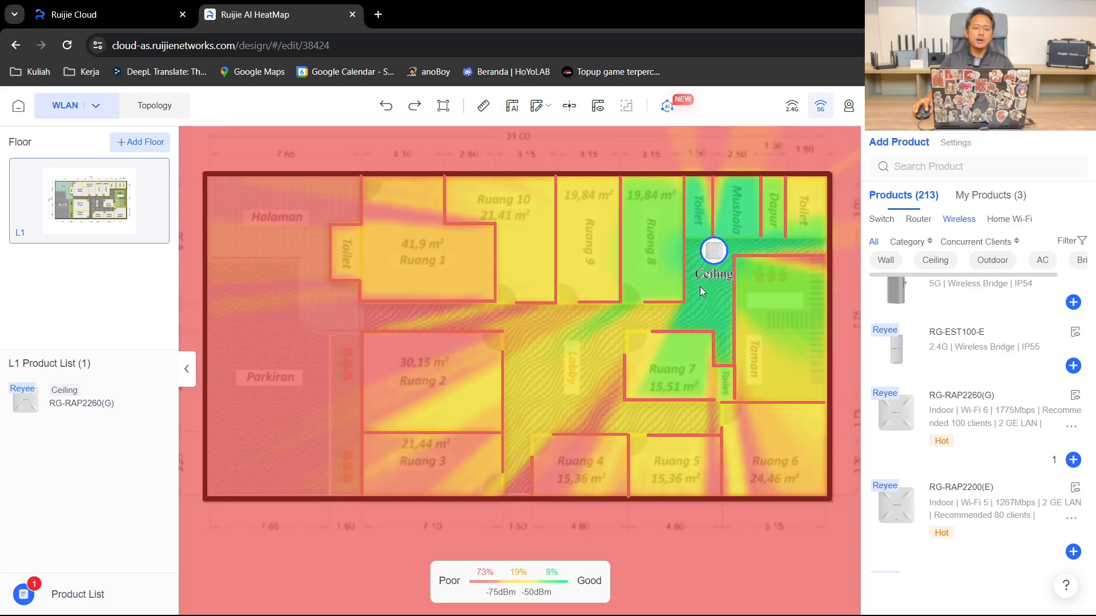
mouse_move(712, 254)
left_mouse_down()
mouse_move(712, 263)
mouse_move(713, 249)
left_mouse_up()
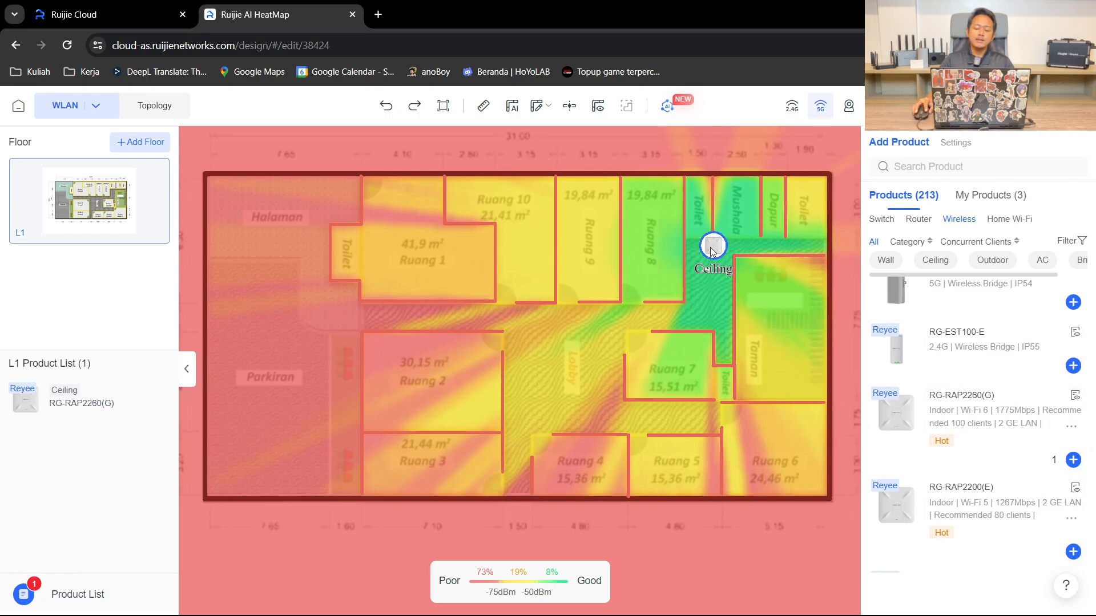
left_click_drag(712, 251, 715, 258)
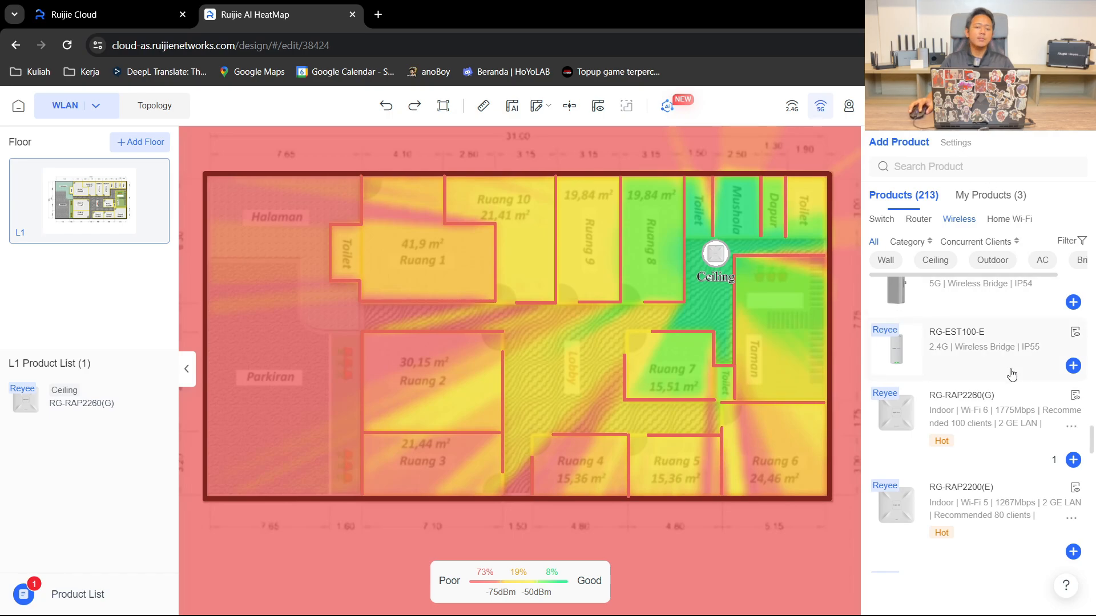
Copy the access point and place the duplicate in the corridor between Ruang 7 and Ruang 5
right_click(717, 262)
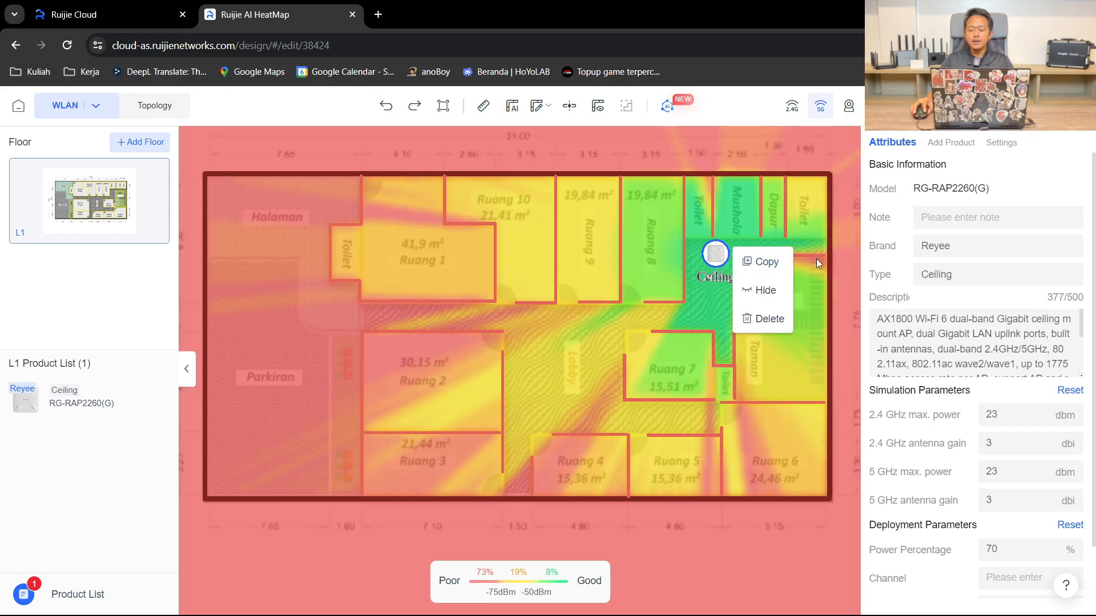
left_click(767, 262)
left_click(690, 259)
left_click_drag(690, 260, 681, 422)
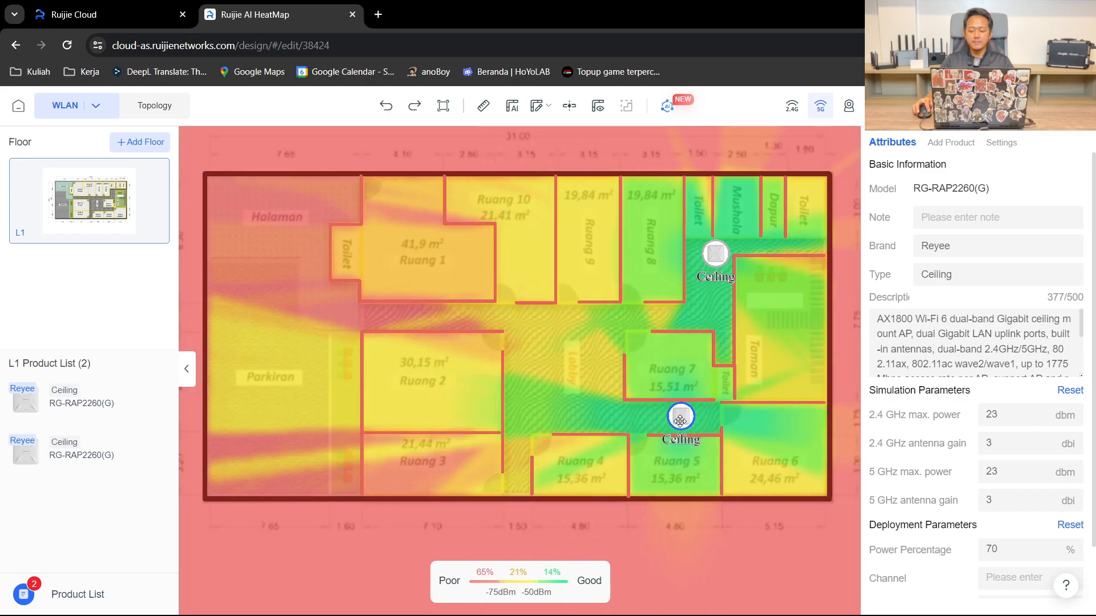
left_click(727, 299)
Copy the access point beside Ruang 5 and place the duplicate inside Ruang 2, near the Ruang 3 wall
right_click(680, 422)
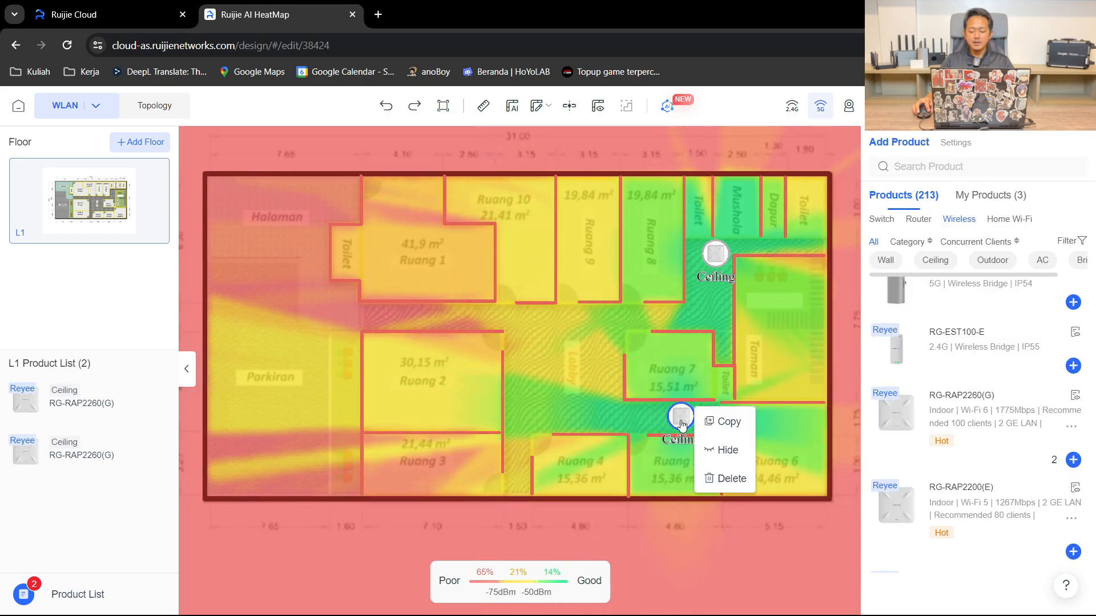
left_click(724, 427)
left_click_drag(654, 425, 437, 404)
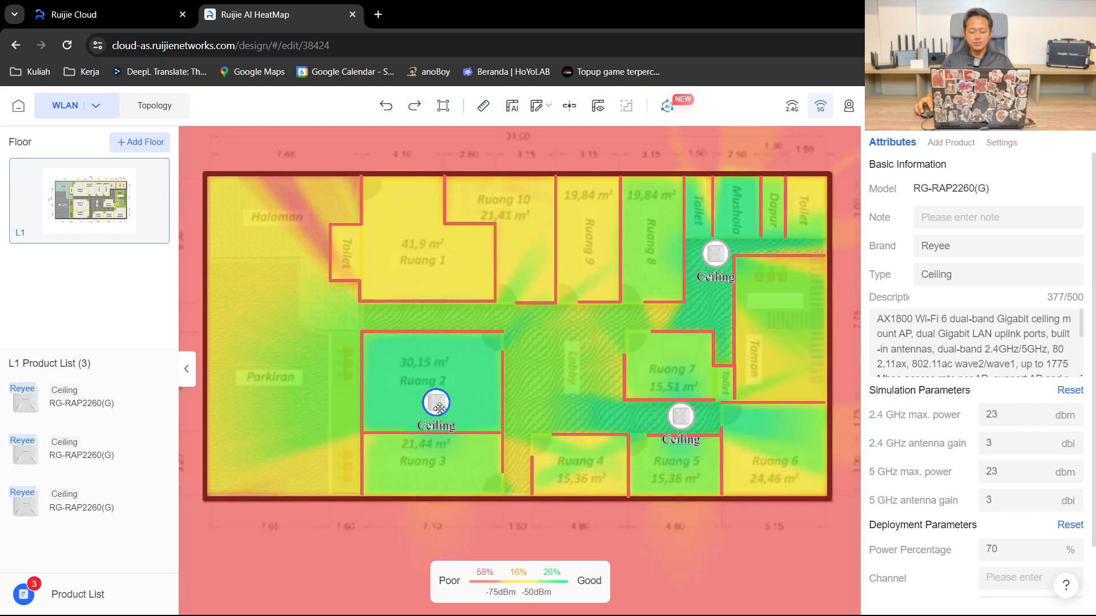
left_click(517, 399)
Move the access point beside Ruang 5 into Ruang 10, and the one near Mushola to the corridor between Ruang 7 and Ruang 5
left_click_drag(687, 424, 475, 192)
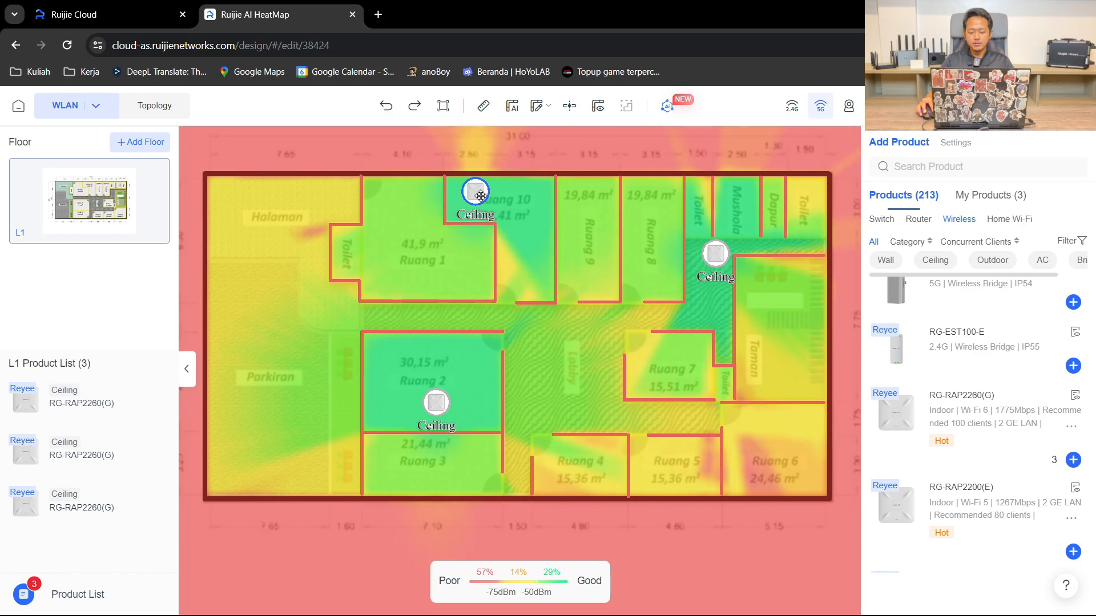
left_click_drag(713, 258, 688, 408)
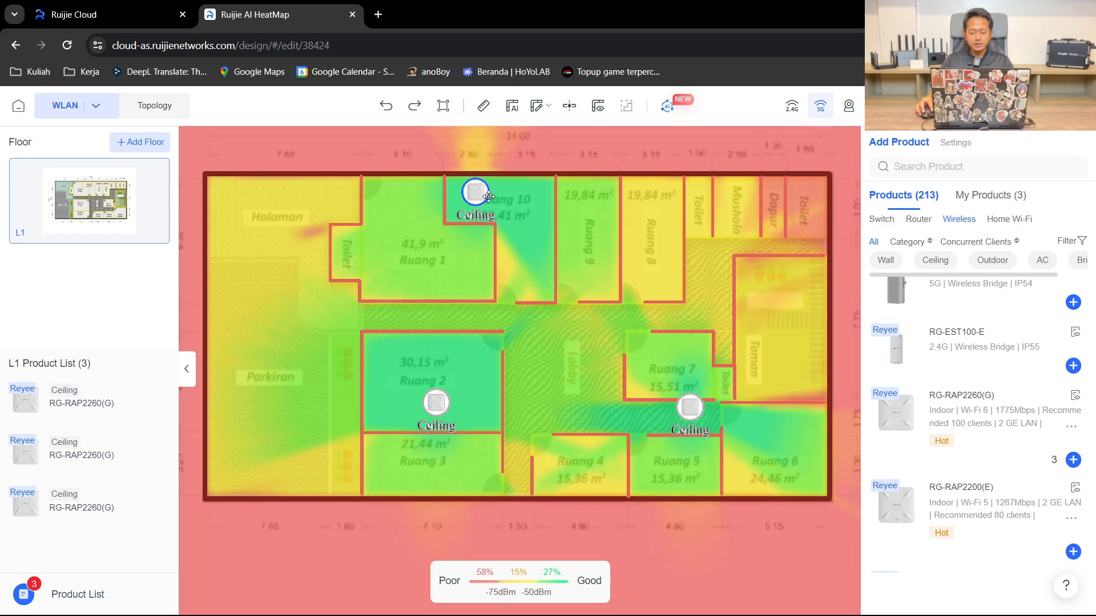
mouse_move(479, 193)
left_mouse_down()
mouse_move(510, 208)
mouse_move(468, 192)
left_mouse_up()
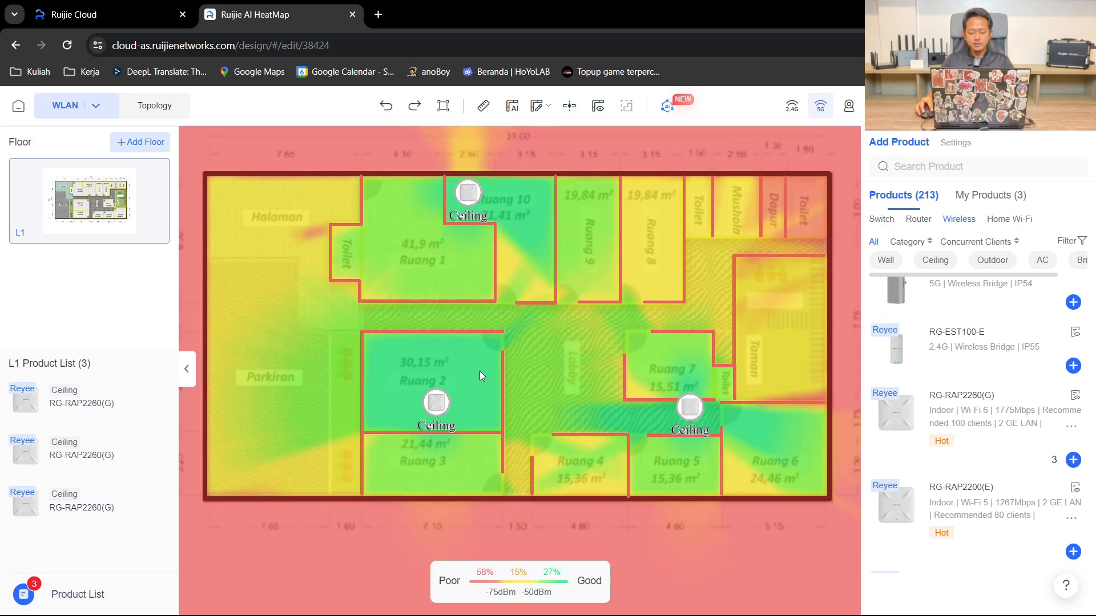
Shift the Ruang 2 access point away from the Ruang 3 wall, and place a copy of the corridor access point in Ruang 8
mouse_move(436, 402)
left_mouse_down()
mouse_move(446, 365)
mouse_move(455, 382)
mouse_move(441, 395)
left_mouse_up()
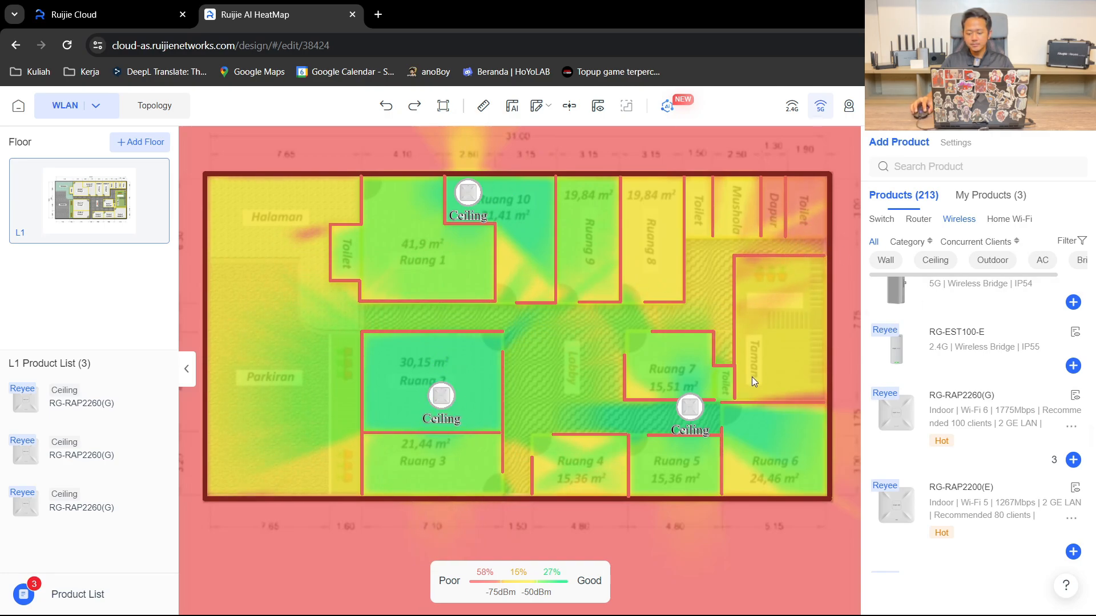
left_click_drag(690, 412, 677, 240)
right_click(675, 415)
left_click(720, 421)
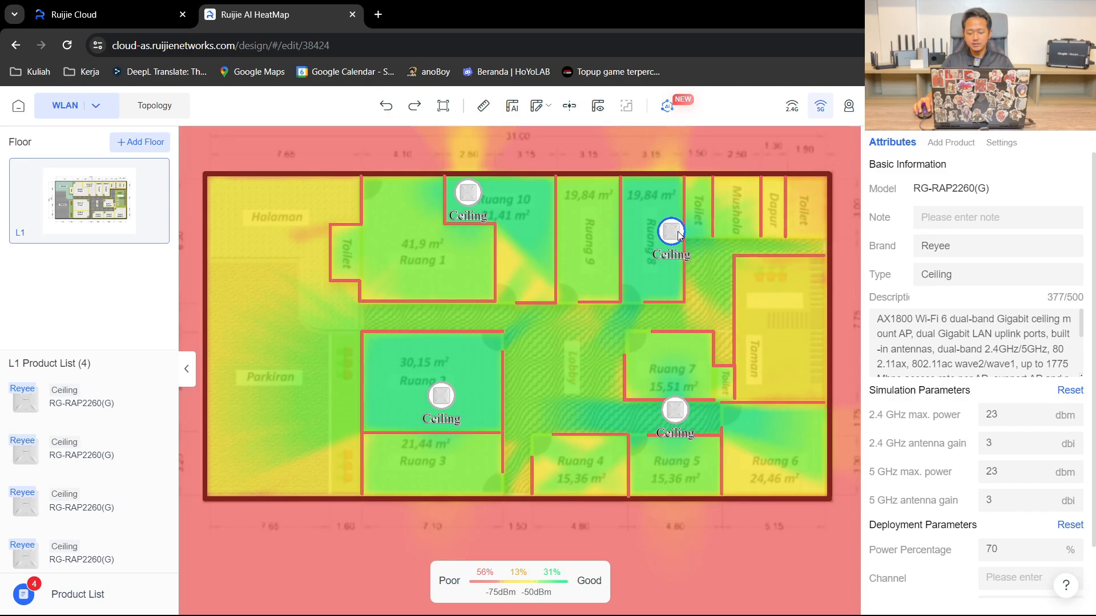
left_click(683, 324)
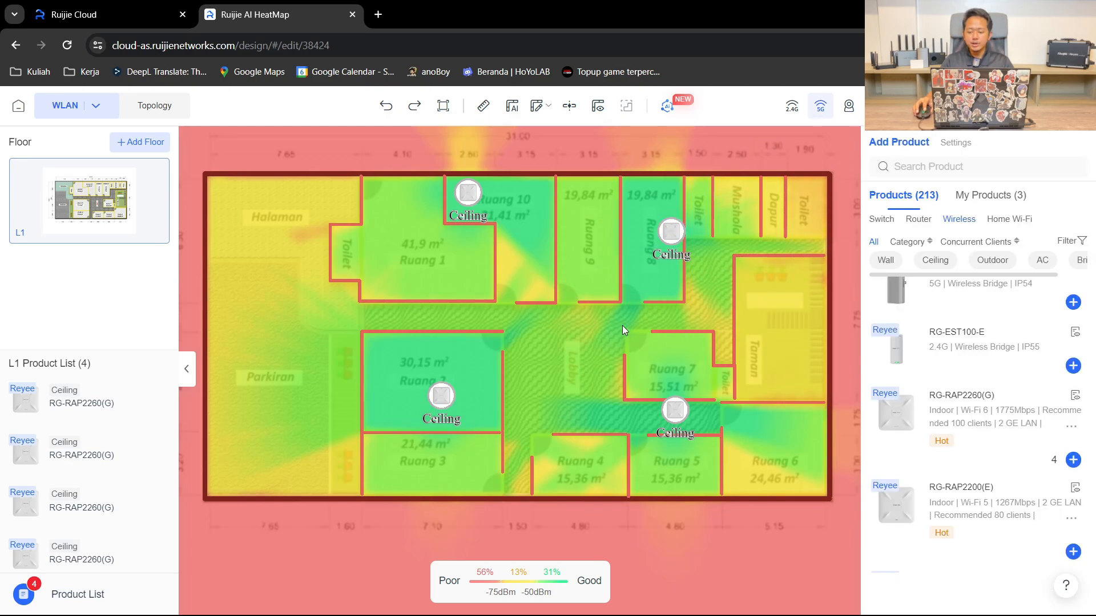
Examine the 5G coverage across the floor against the -75dBm threshold, and switch the heatmap to the 2.4G band
left_click_drag(589, 338, 575, 320)
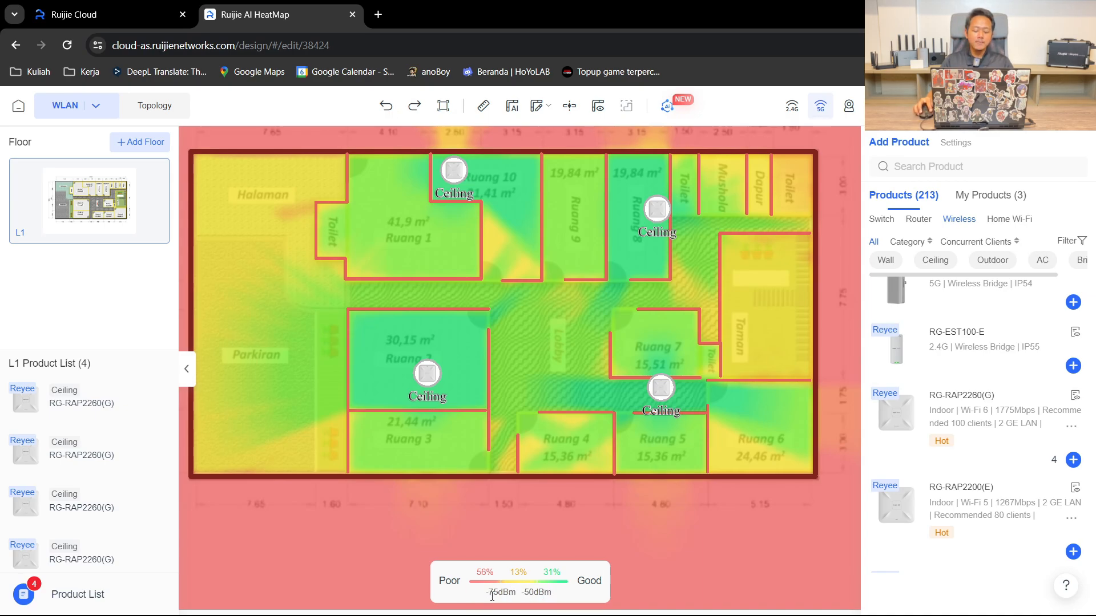
left_click_drag(510, 594, 492, 597)
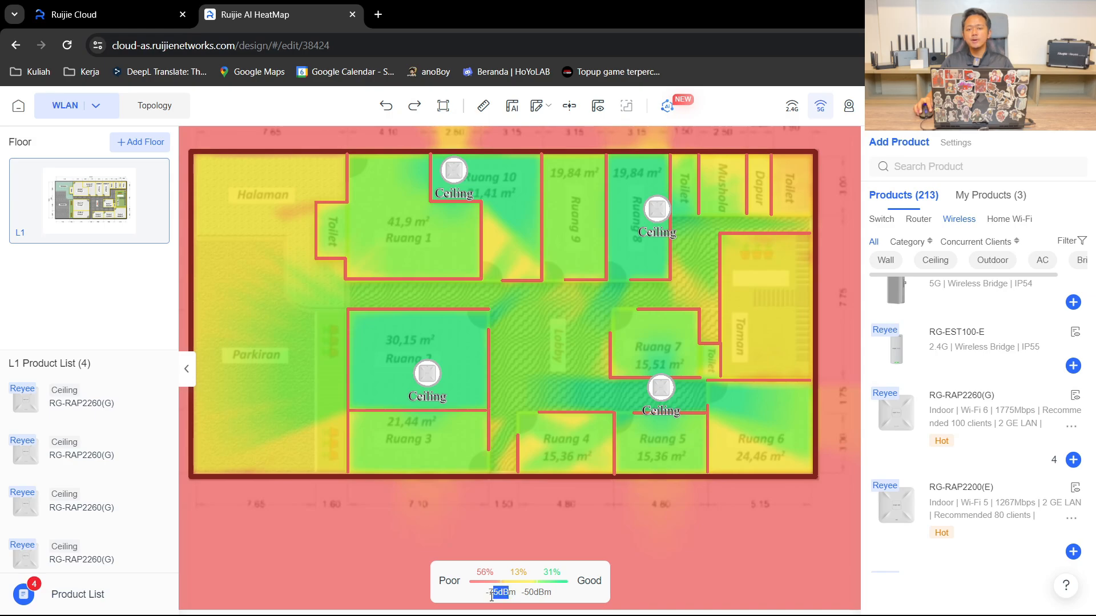
left_click(487, 592)
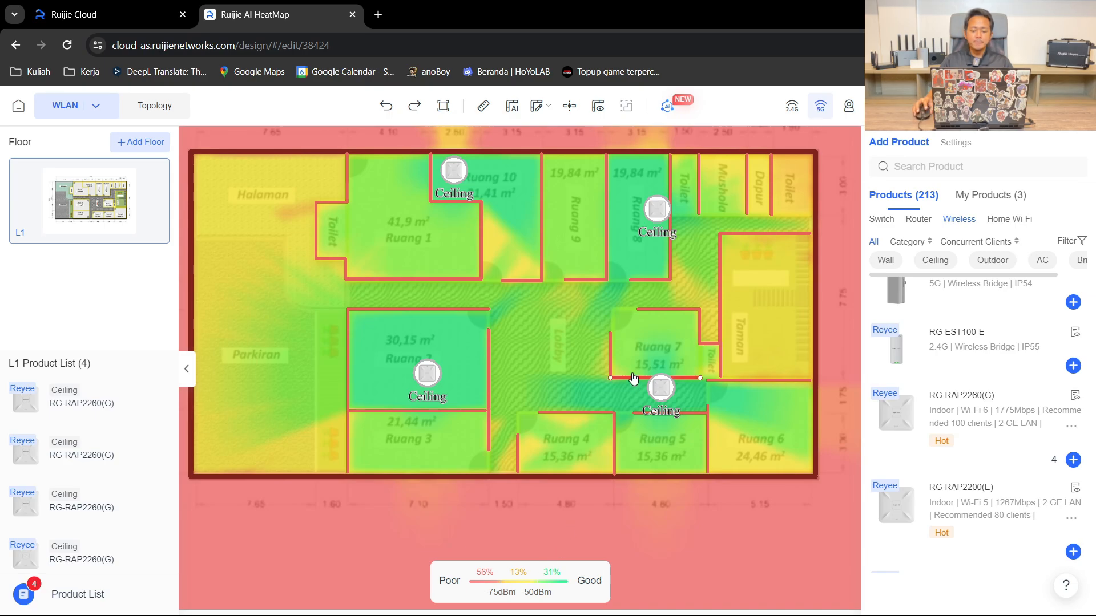
left_click_drag(601, 317, 629, 362)
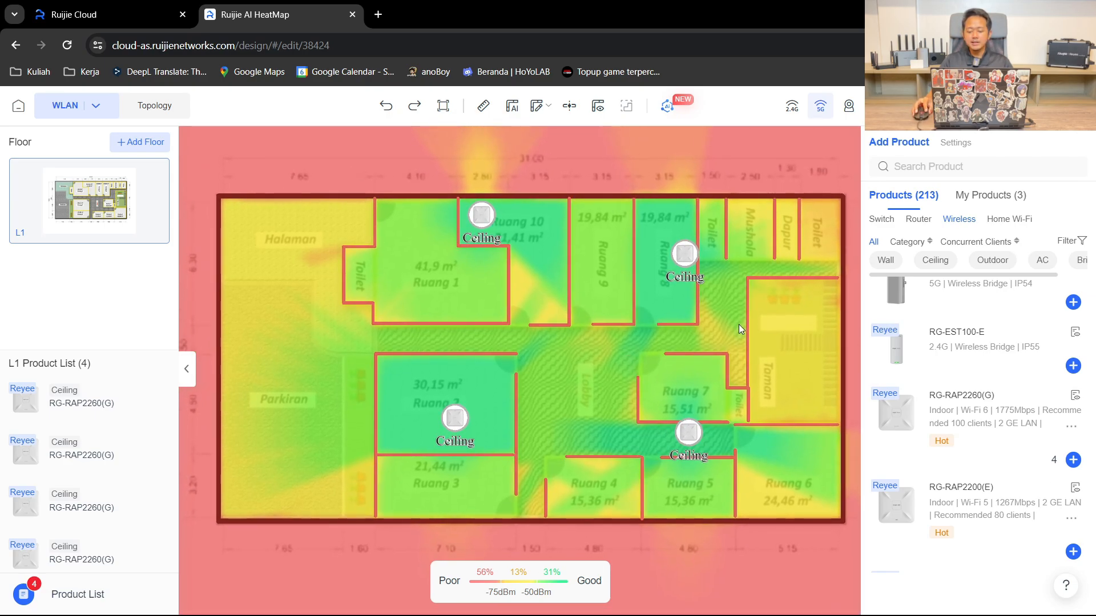
left_click_drag(739, 324, 729, 330)
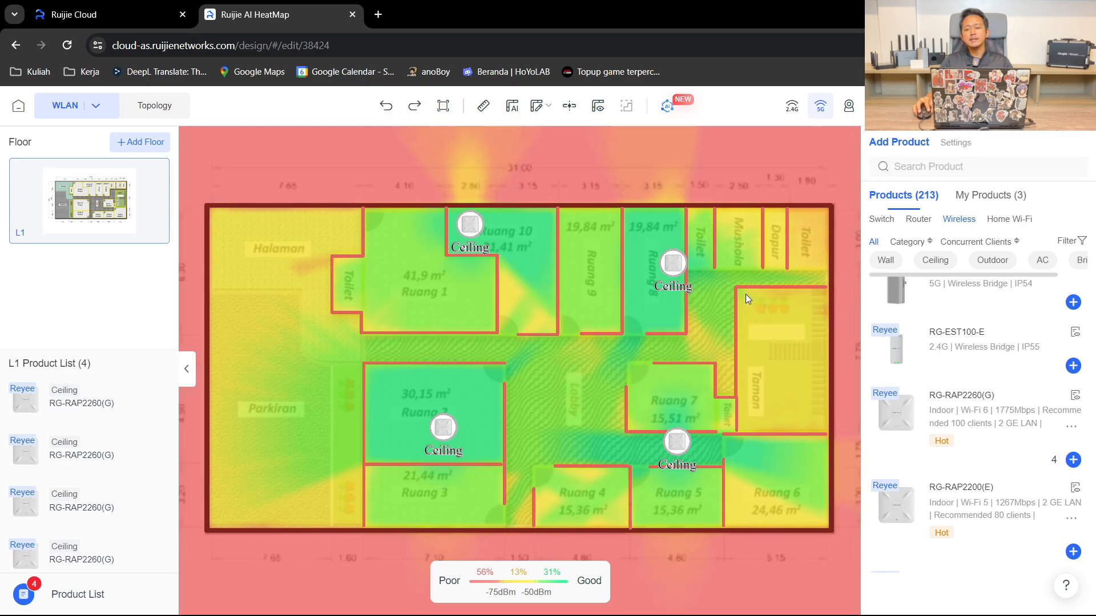
left_click(793, 113)
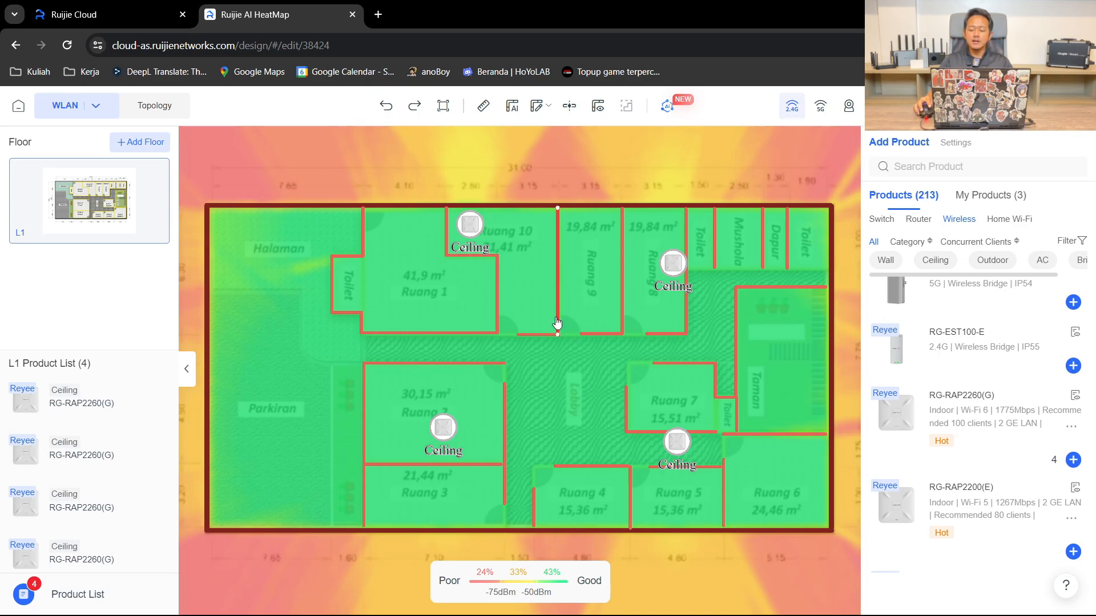
left_click(672, 335)
Add one RG-EG105G V2 router from the router products and place it in Ruang 7, near the wall beside the Toilet
scroll(980, 378, "up", 15)
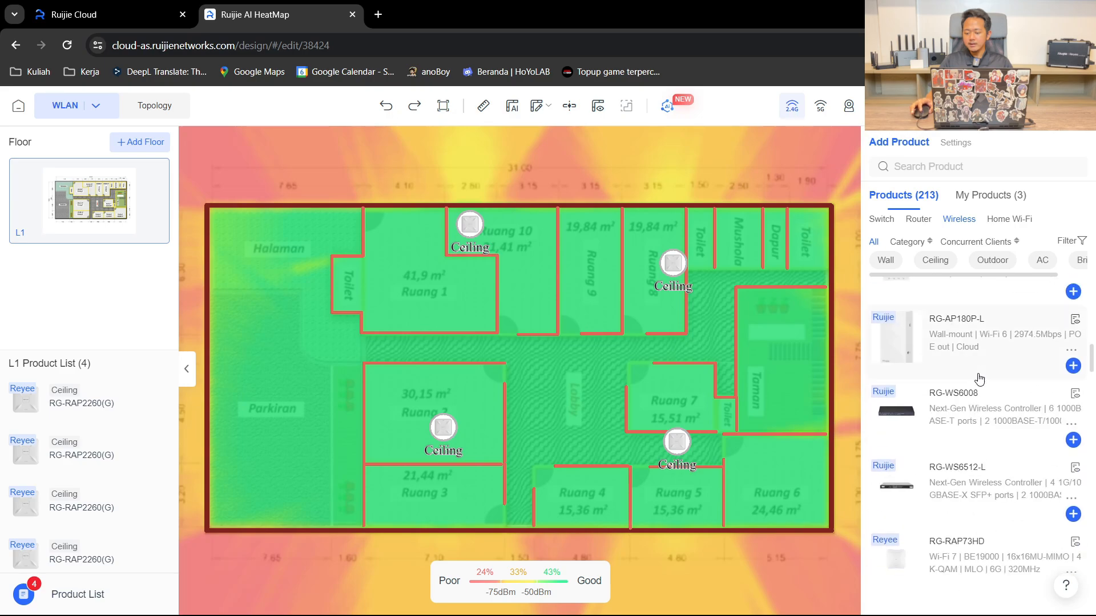
left_click(657, 337)
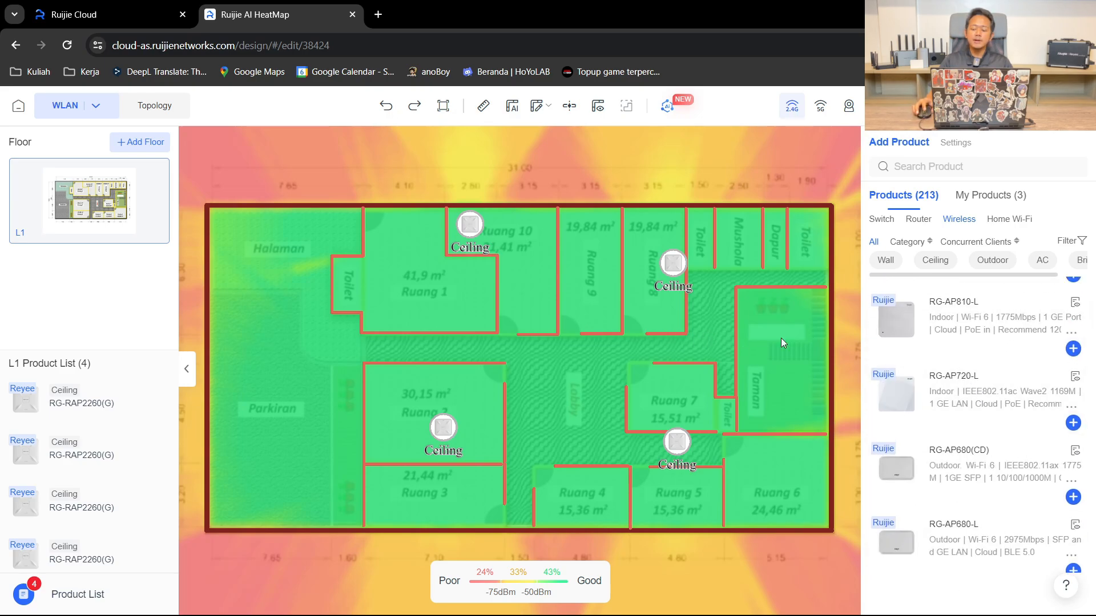
scroll(973, 337, "up", 5)
left_click(919, 219)
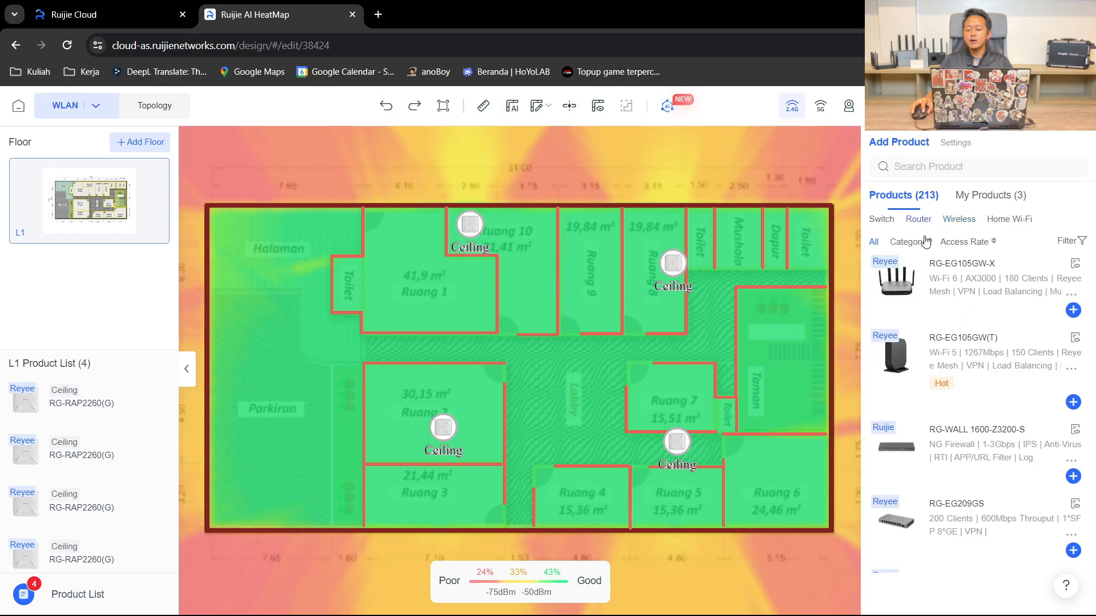
scroll(957, 343, "down", 1)
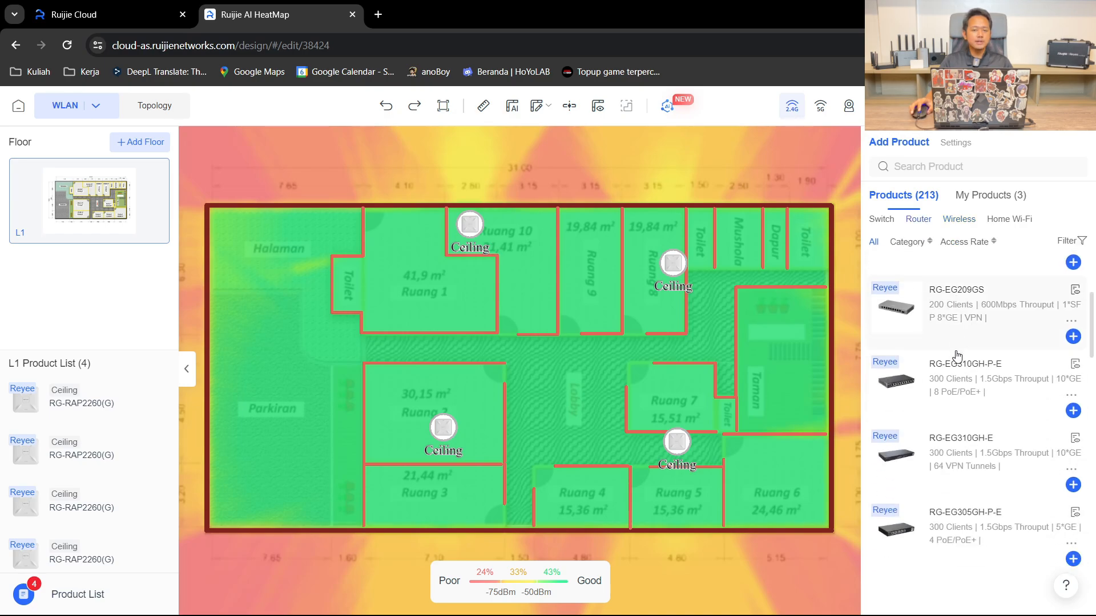
scroll(1007, 448, "down", 5)
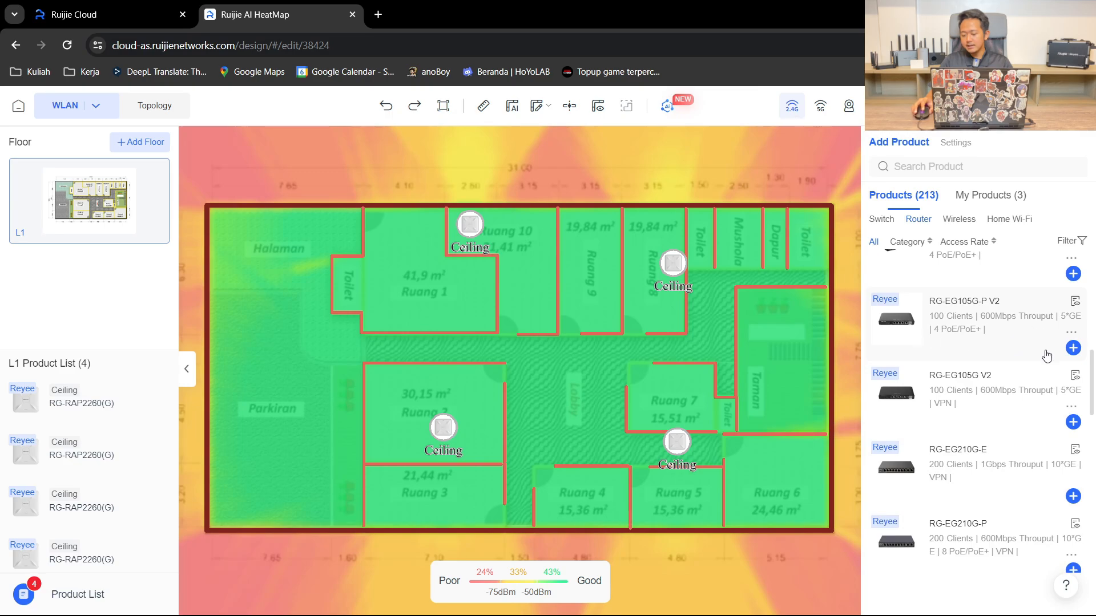
scroll(1047, 357, "up", 1)
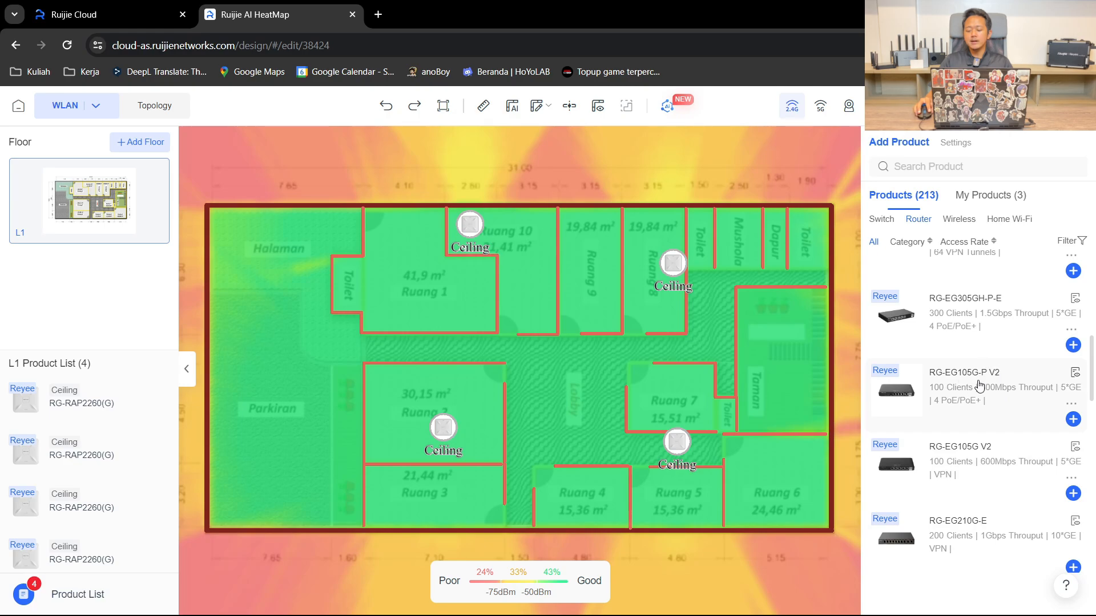
left_click(1074, 493)
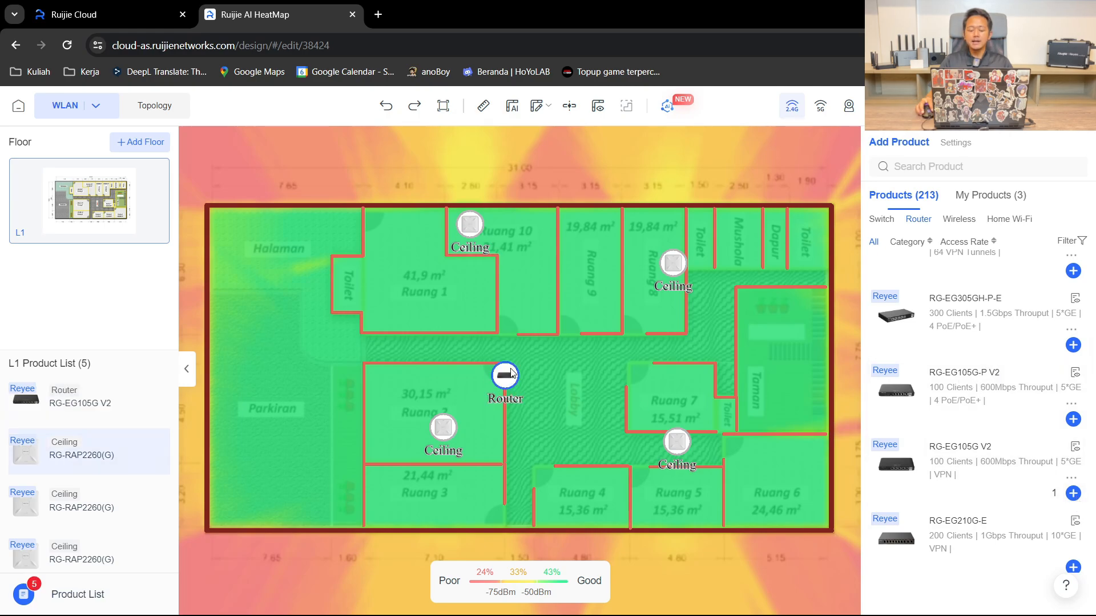
left_click_drag(508, 381, 605, 270)
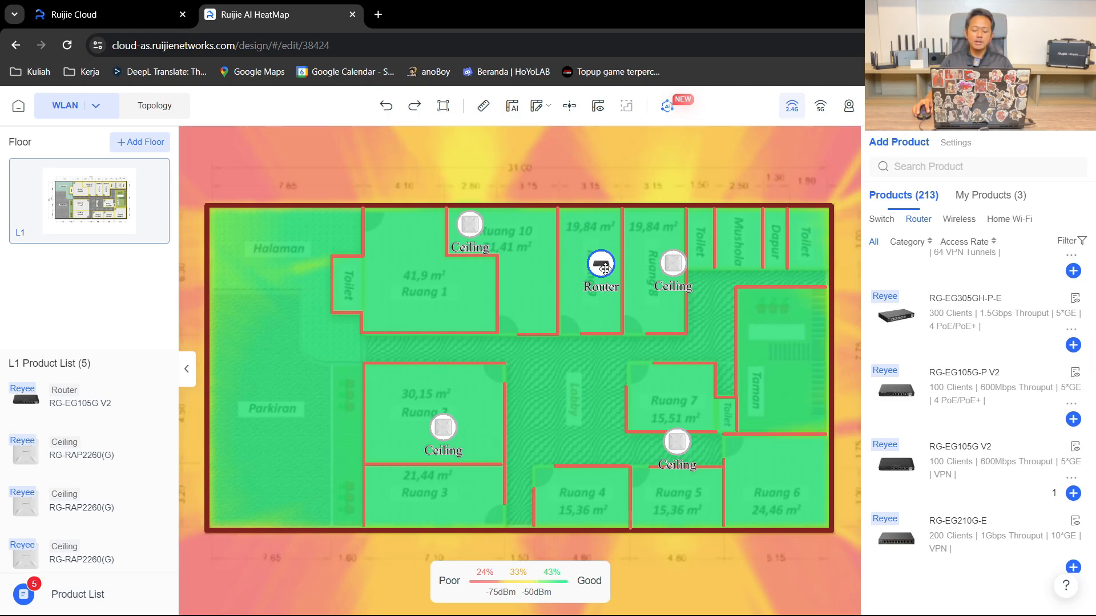
left_click_drag(605, 269, 697, 388)
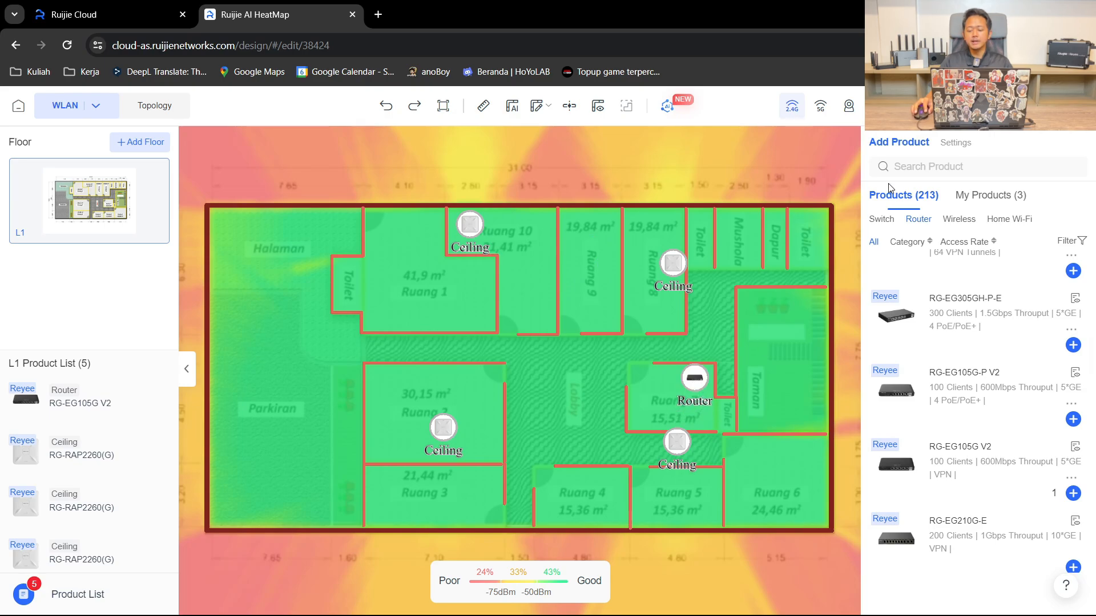
Add one RG-NBS3100-8GT2SFP switch from the Access category and place it in Ruang 7, right next to the router
left_click(882, 219)
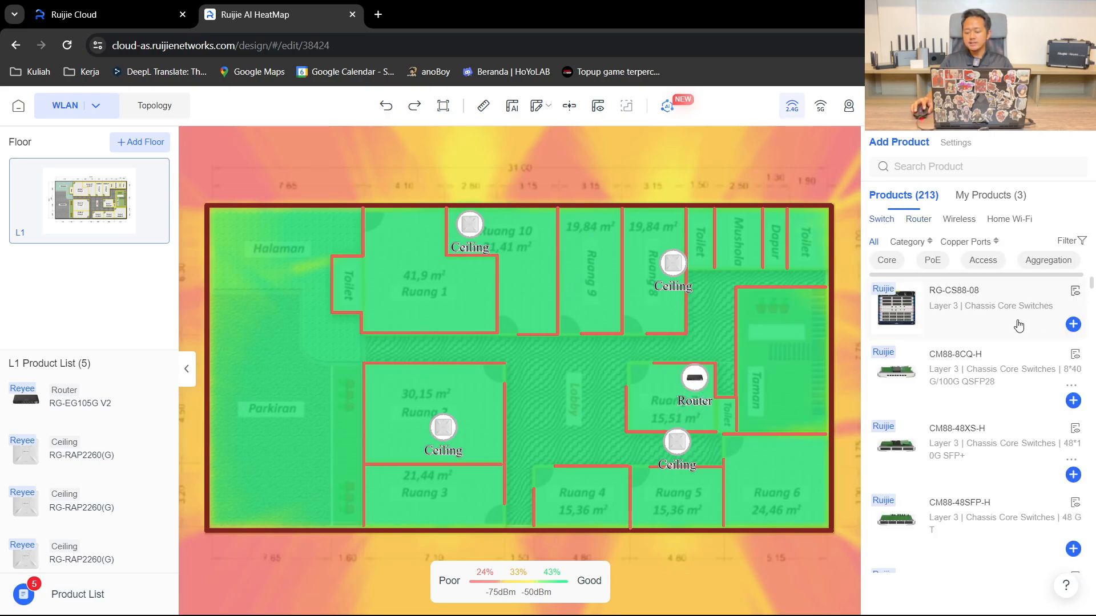
scroll(960, 349, "down", 3)
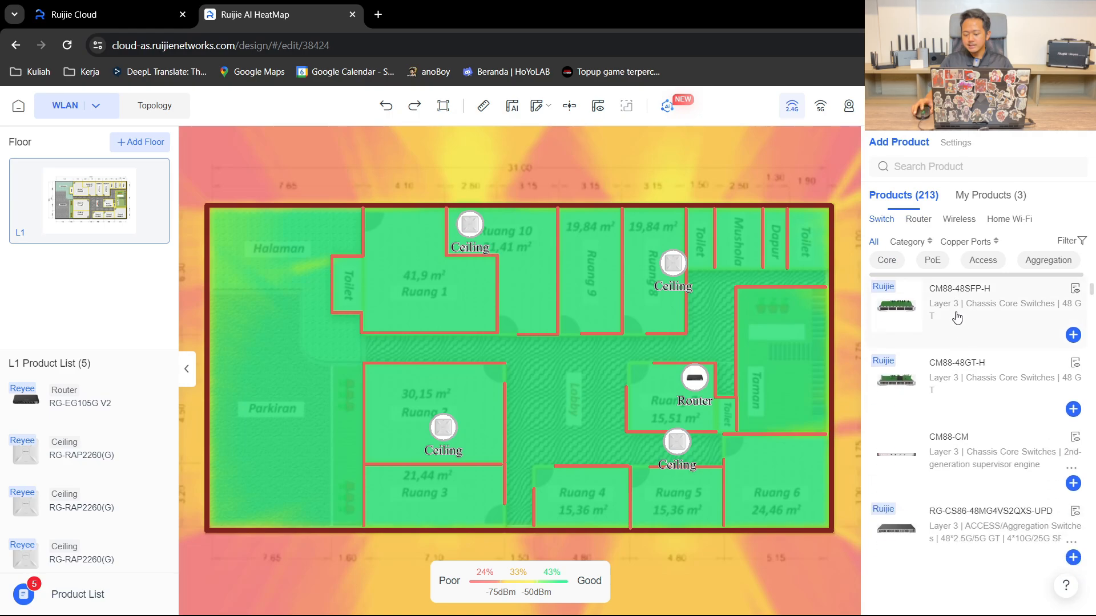
left_click(917, 245)
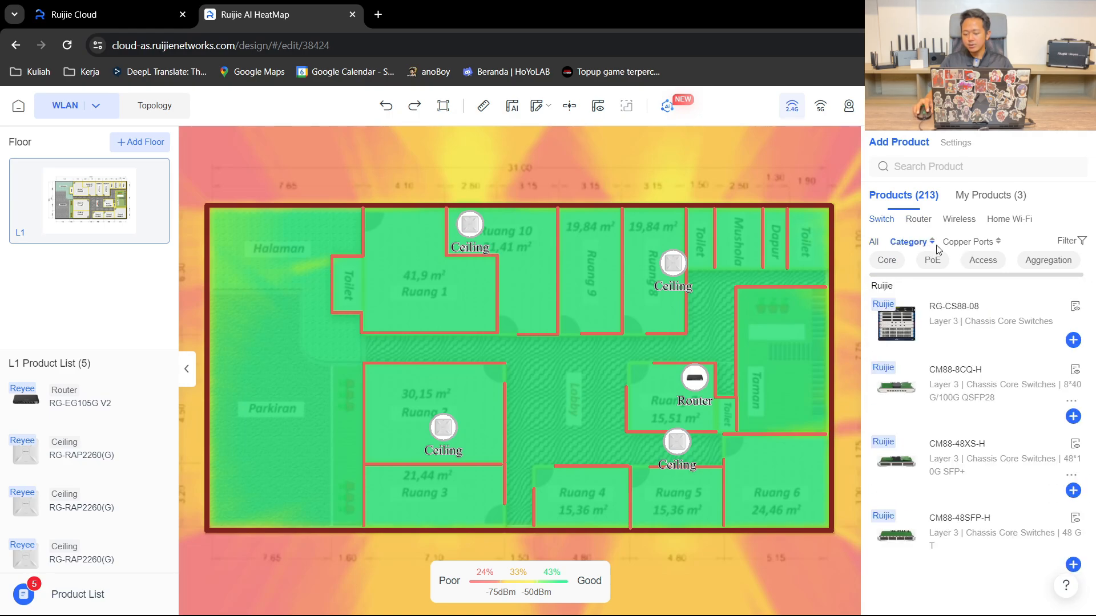
scroll(930, 286, "down", 10)
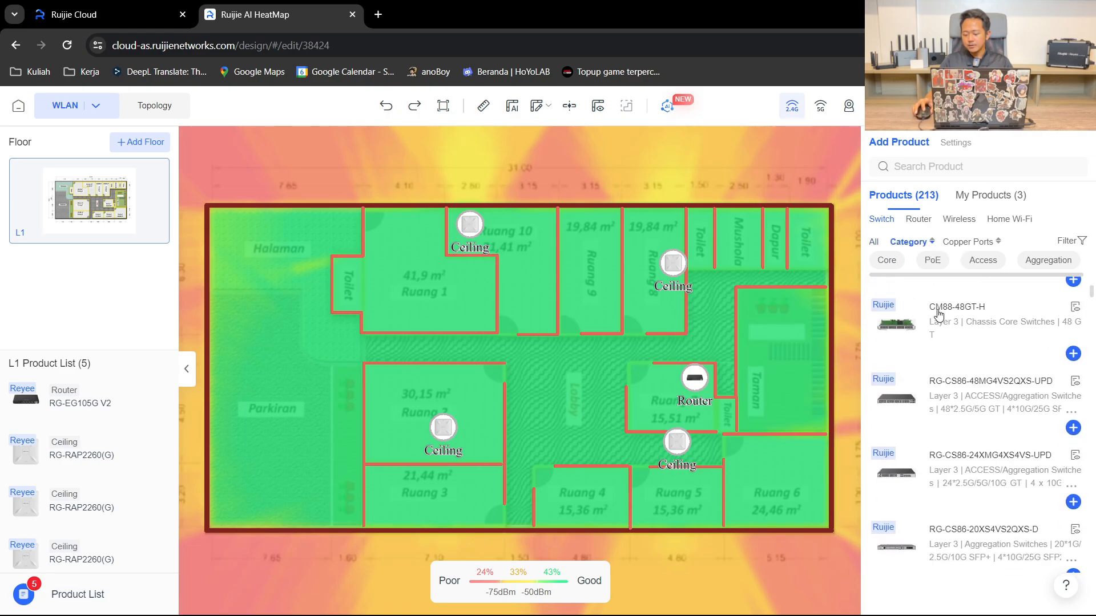
left_click(987, 261)
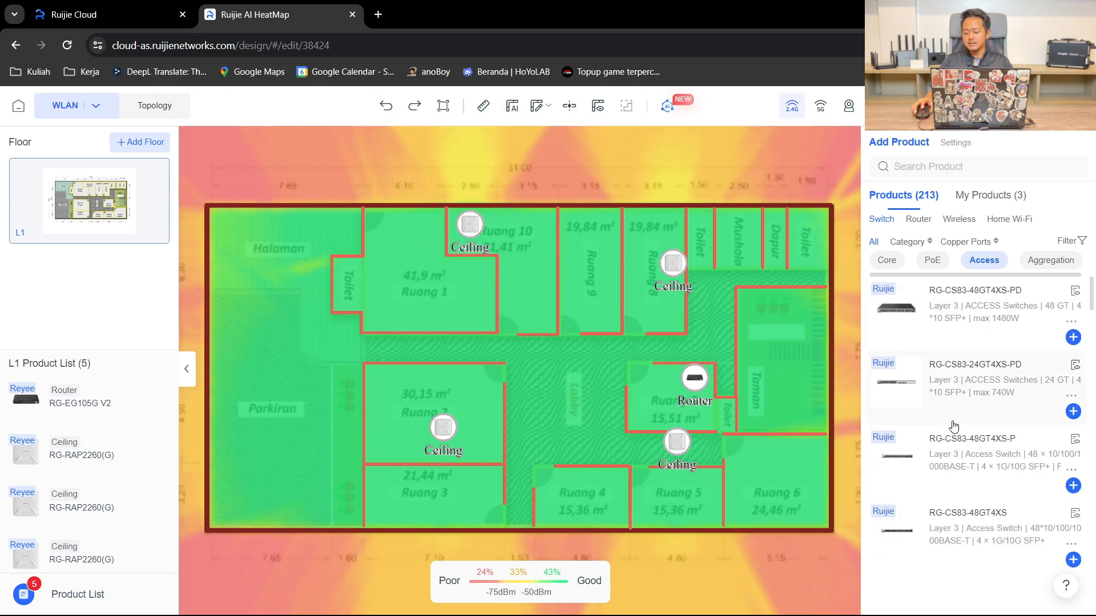
scroll(967, 432, "down", 10)
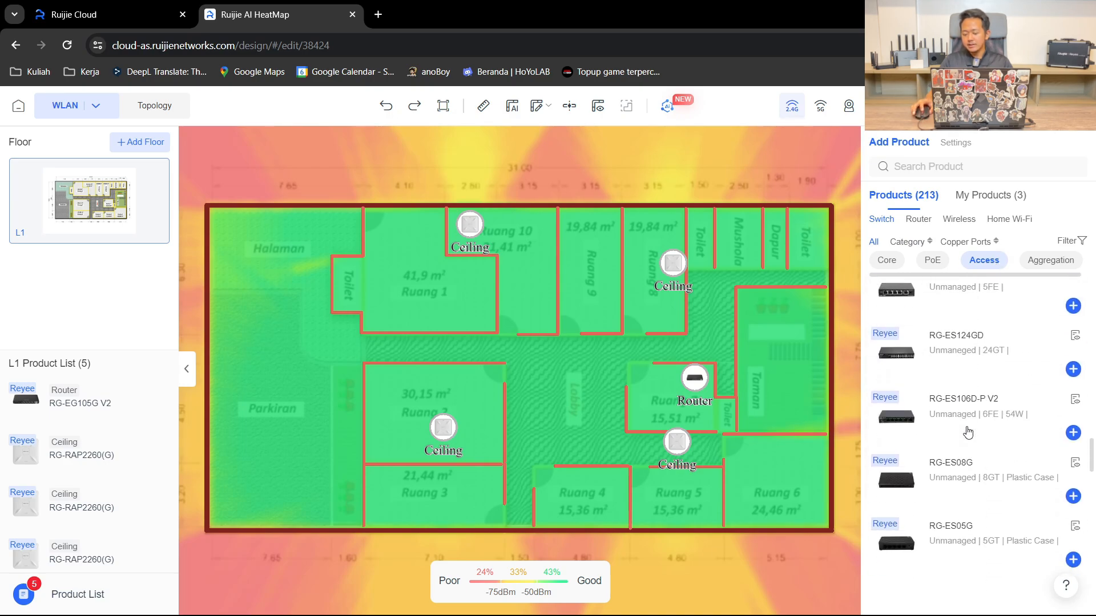
scroll(967, 432, "up", 5)
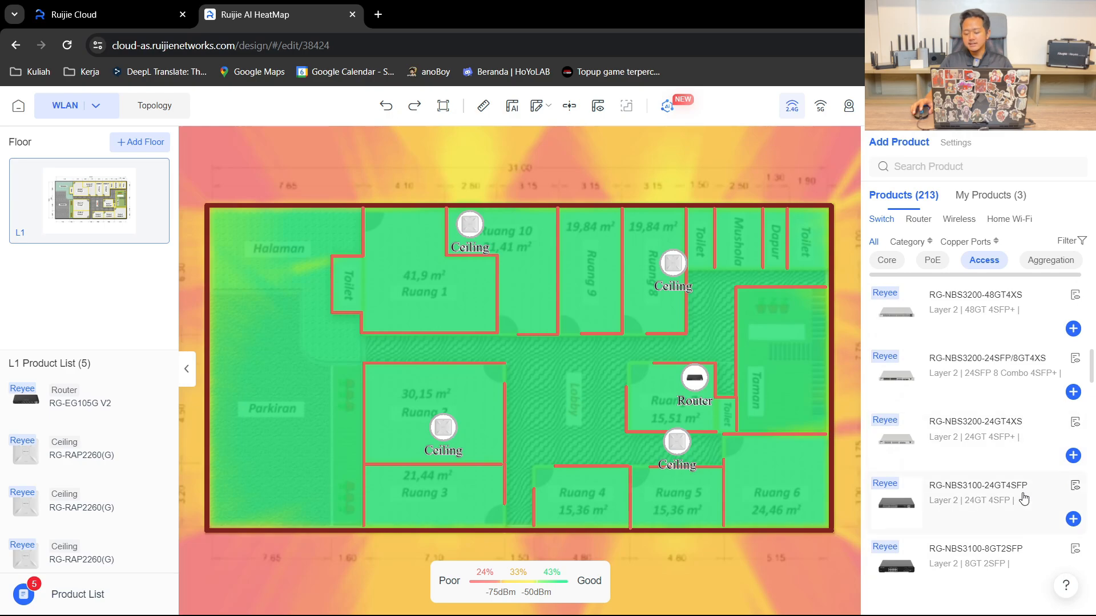
scroll(1002, 497, "down", 1)
scroll(1002, 496, "down", 1)
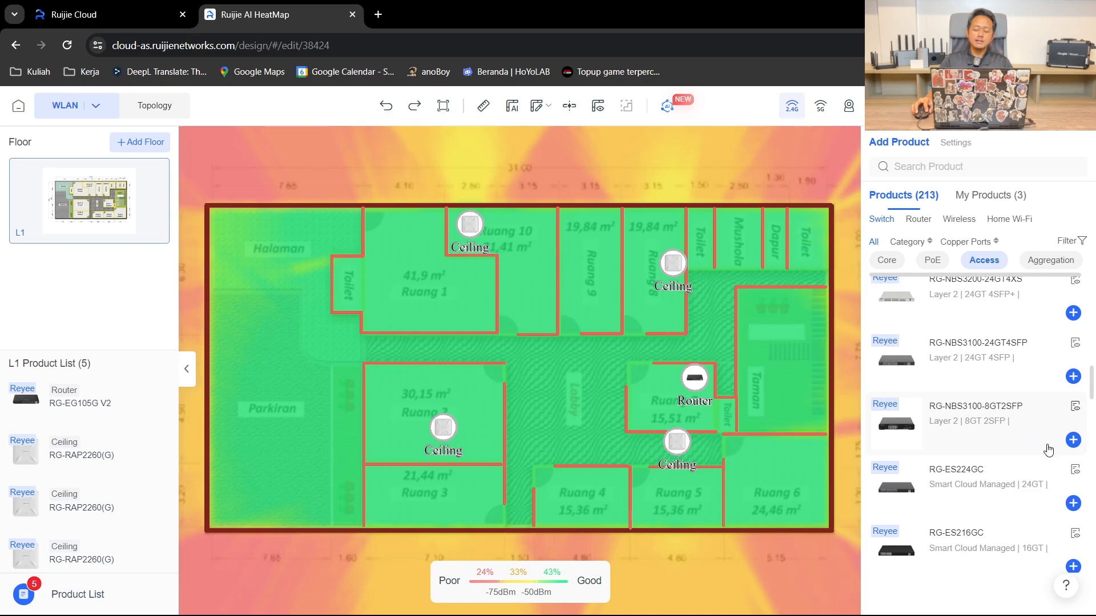
left_click(1072, 440)
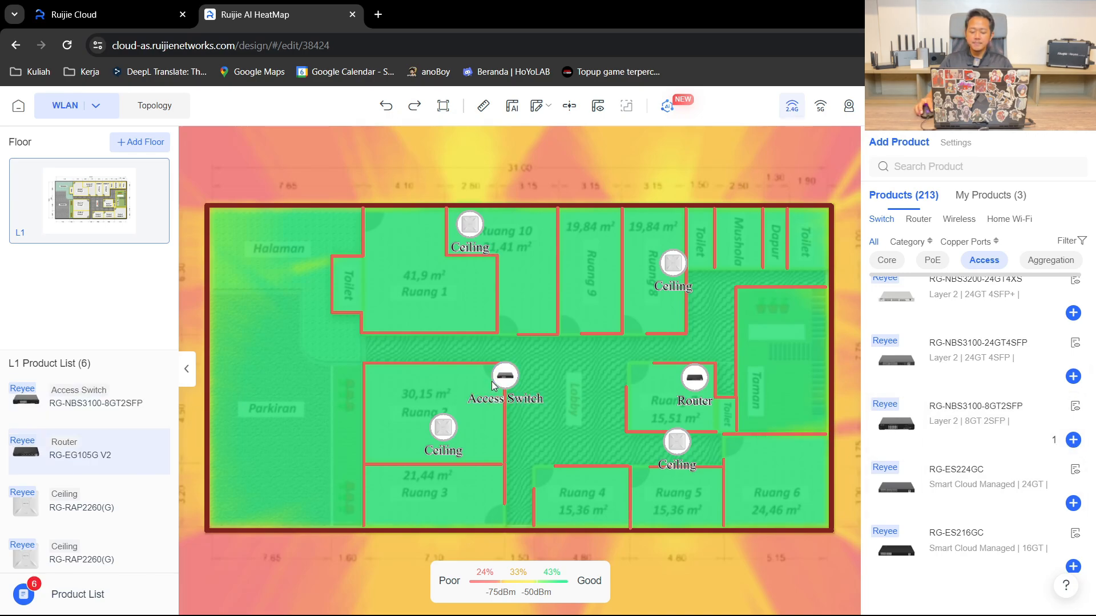
left_click(649, 392)
left_click_drag(650, 392, 701, 414)
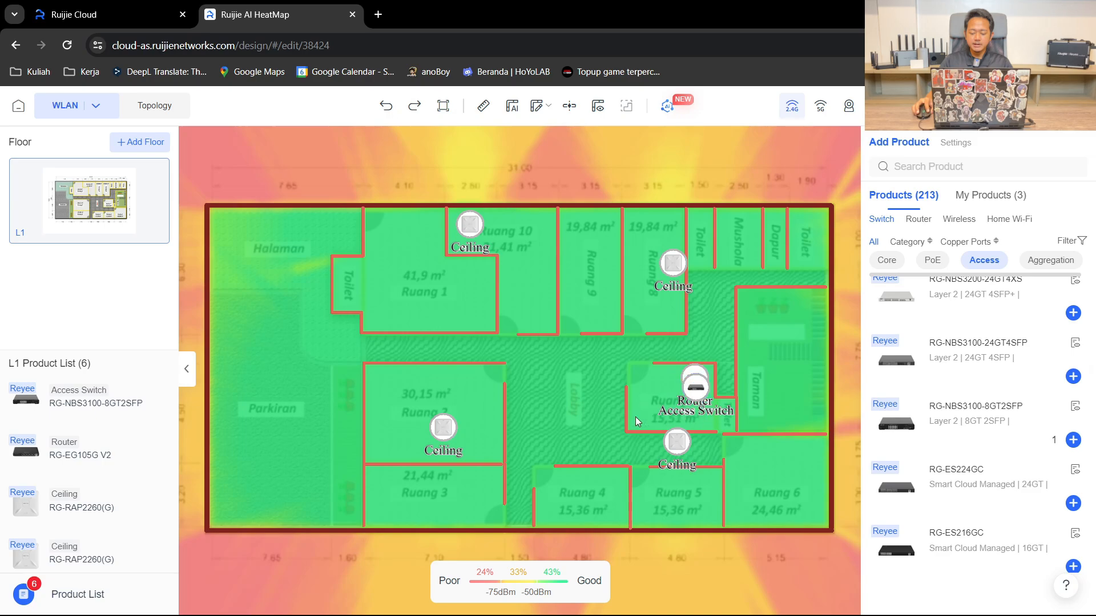
Check the devices in the L1 product list, and add the personal MKT router to Ruang 7 beside the RG-EG105G V2 router
mouse_move(126, 421)
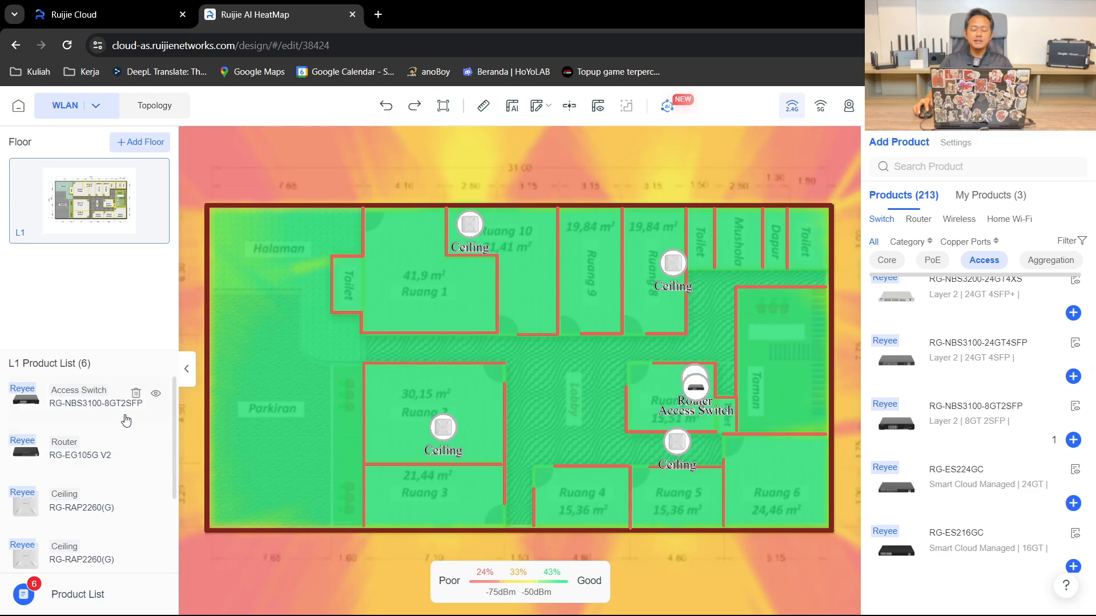
scroll(122, 425, "down", 3)
scroll(94, 485, "up", 3)
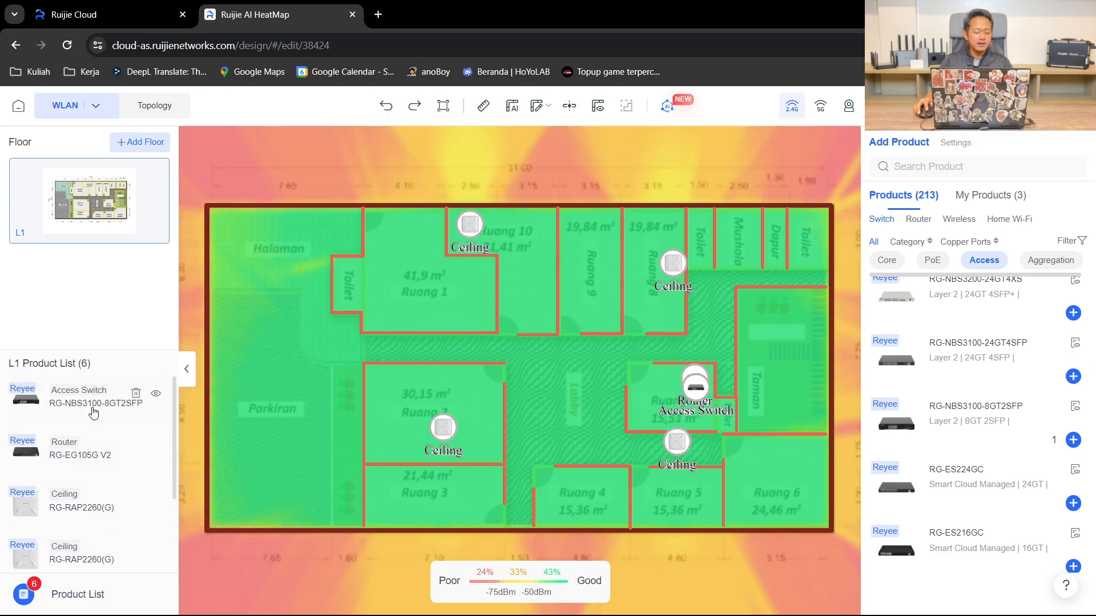
scroll(109, 457, "down", 2)
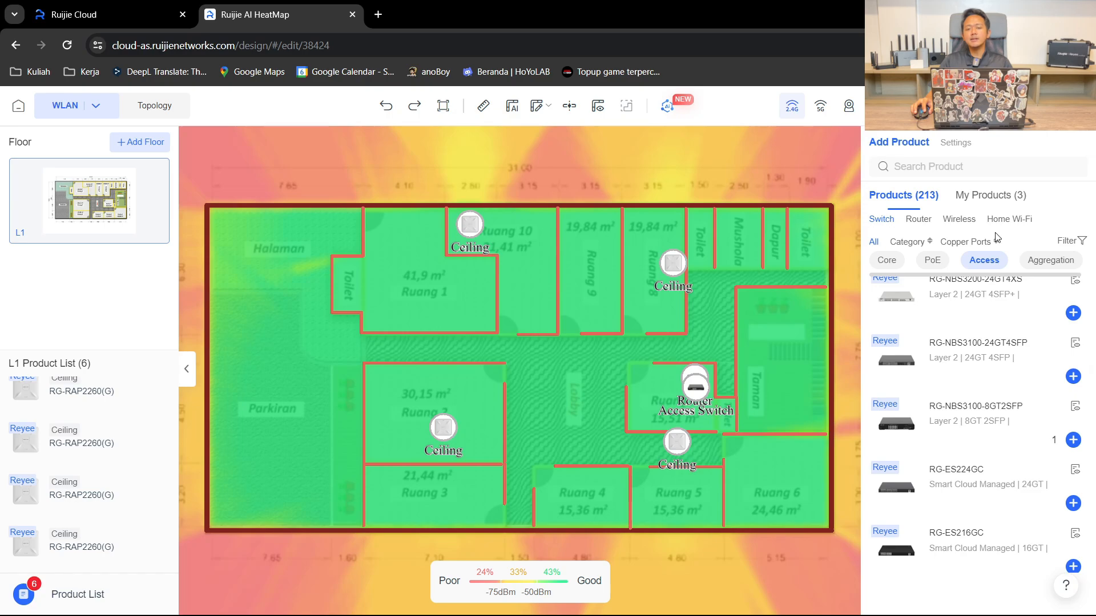
left_click(990, 196)
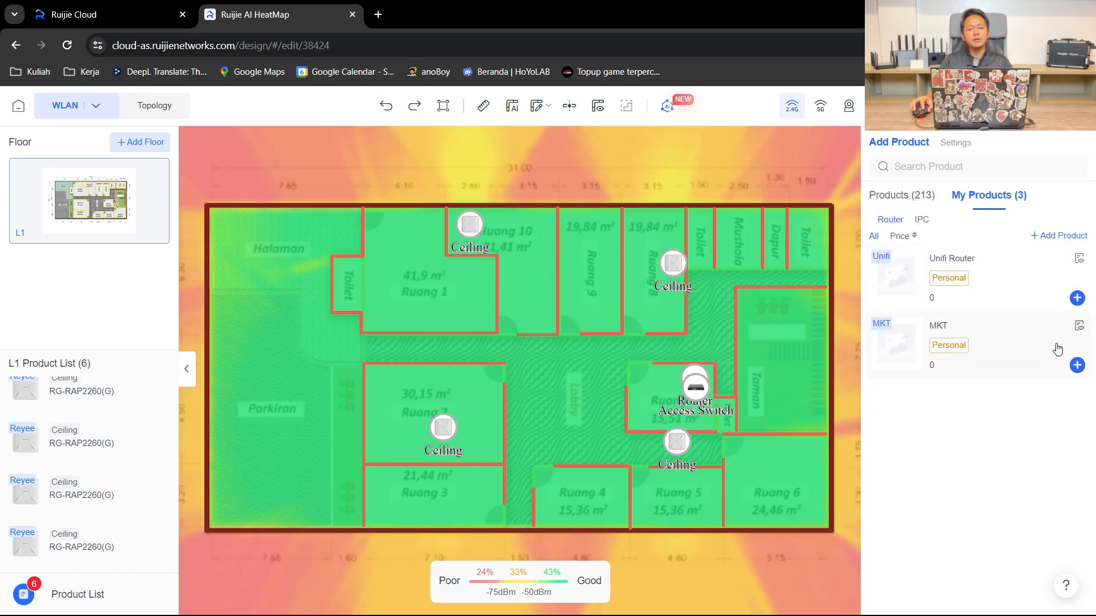
left_click(1076, 365)
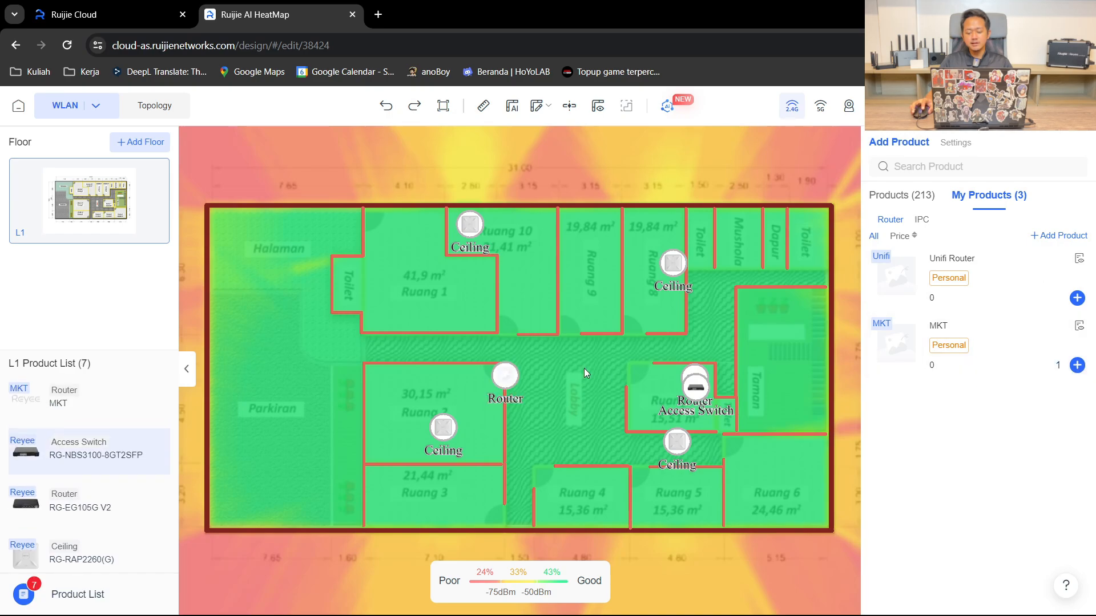
left_click(656, 381)
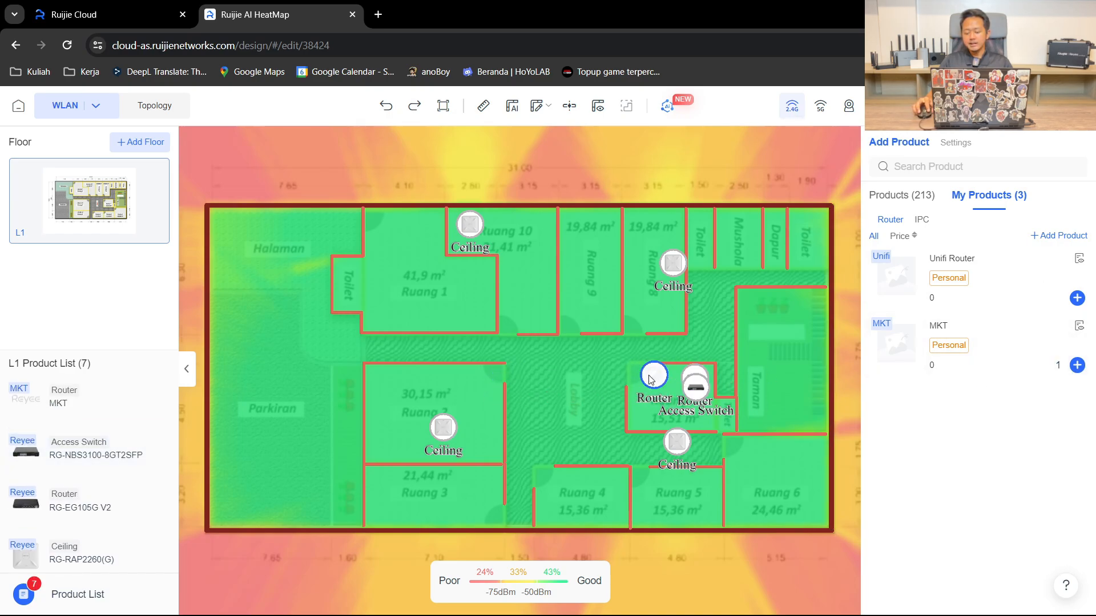
left_click_drag(654, 375, 665, 379)
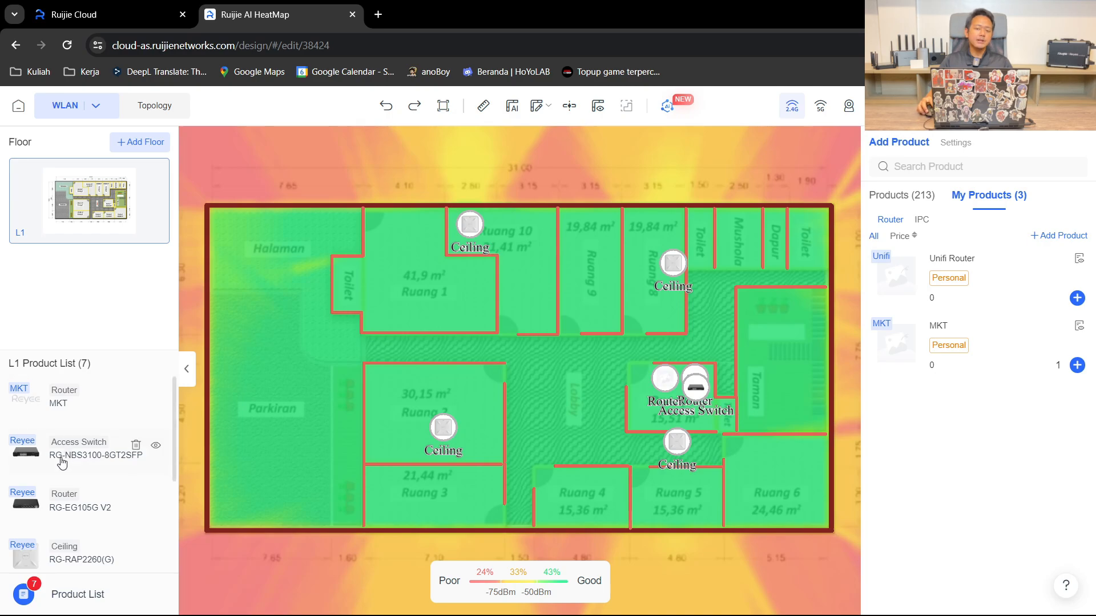
Delete the MKT router from Ruang 7
right_click(666, 379)
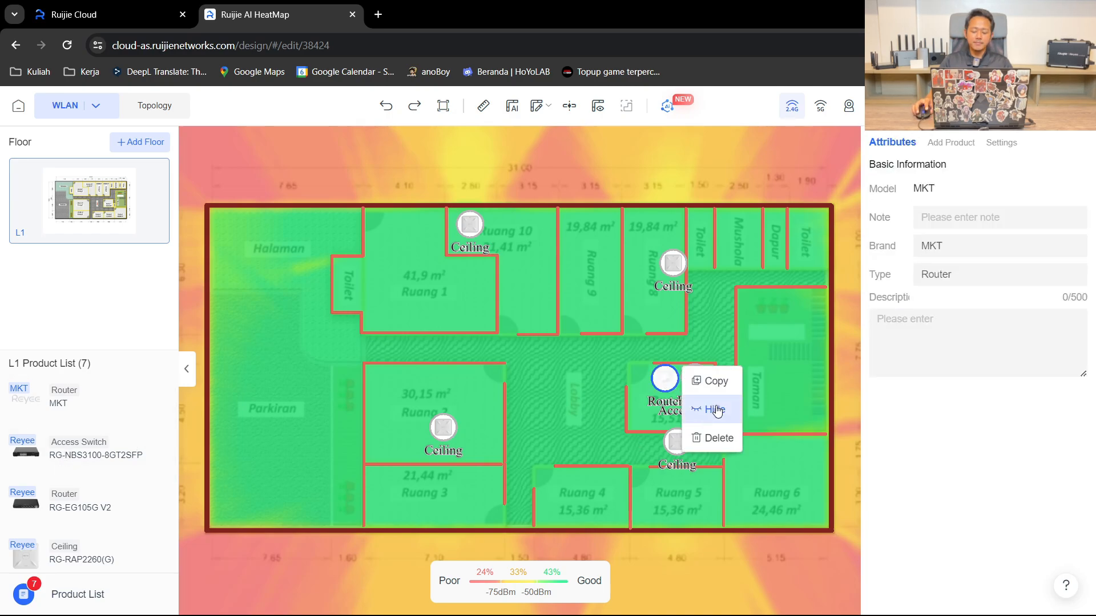
left_click(706, 436)
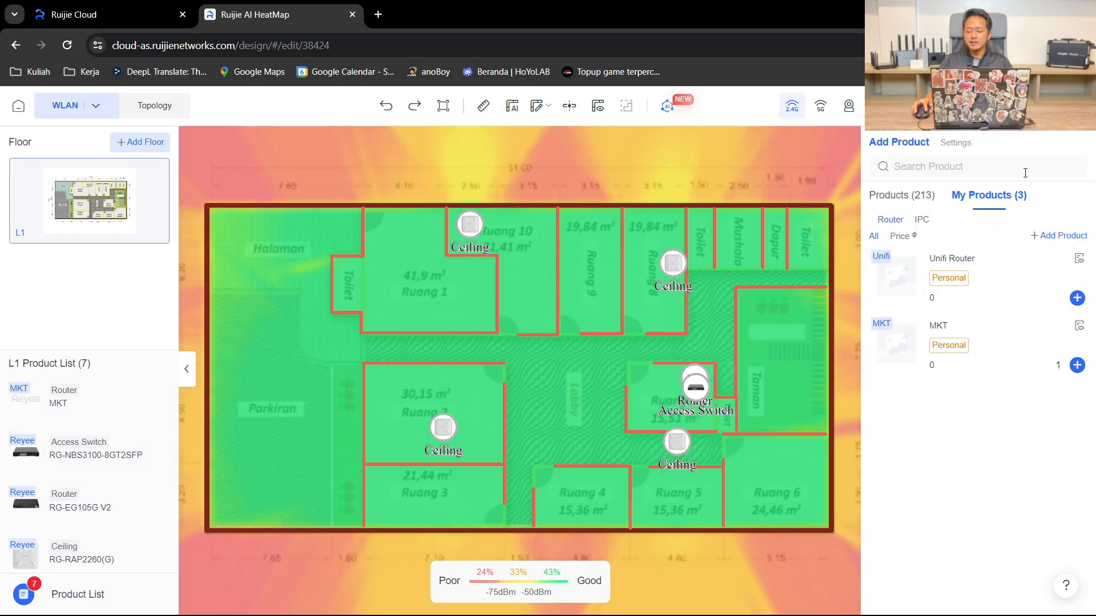
left_click(961, 146)
left_click(907, 147)
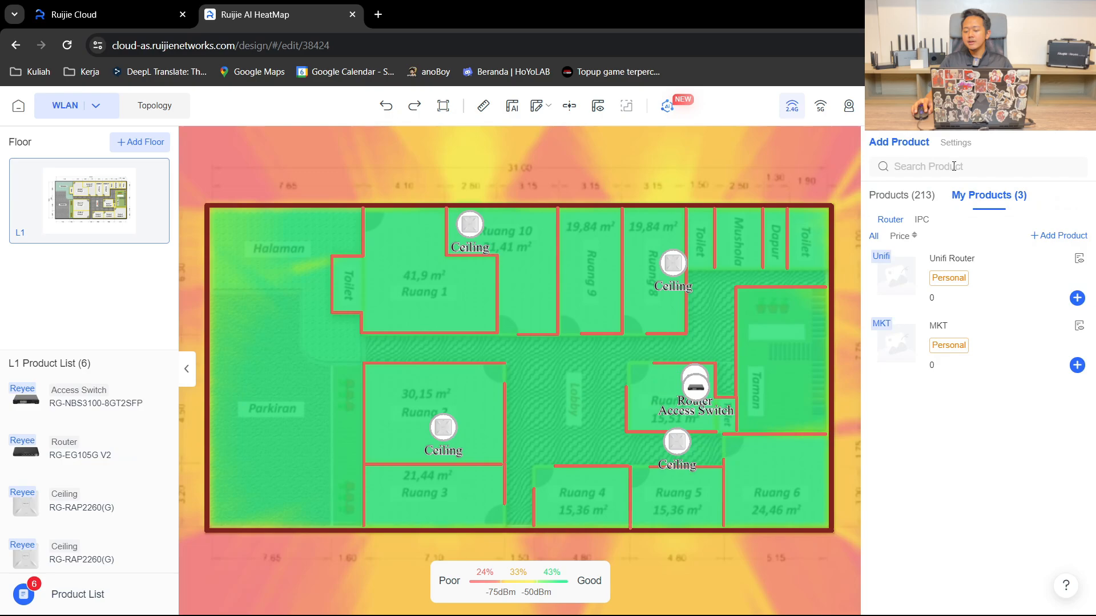
Add one dahua camera from the personal IPC products and place it in the outer corner of Parkiran, below the parking area
left_click(925, 224)
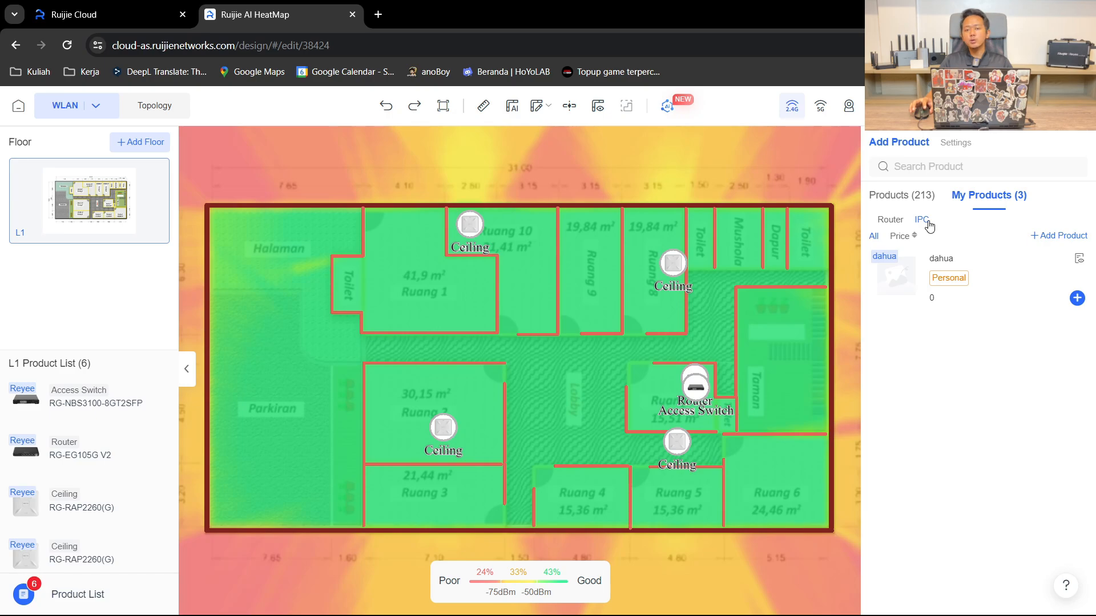
left_click(1077, 300)
left_click_drag(504, 377, 228, 516)
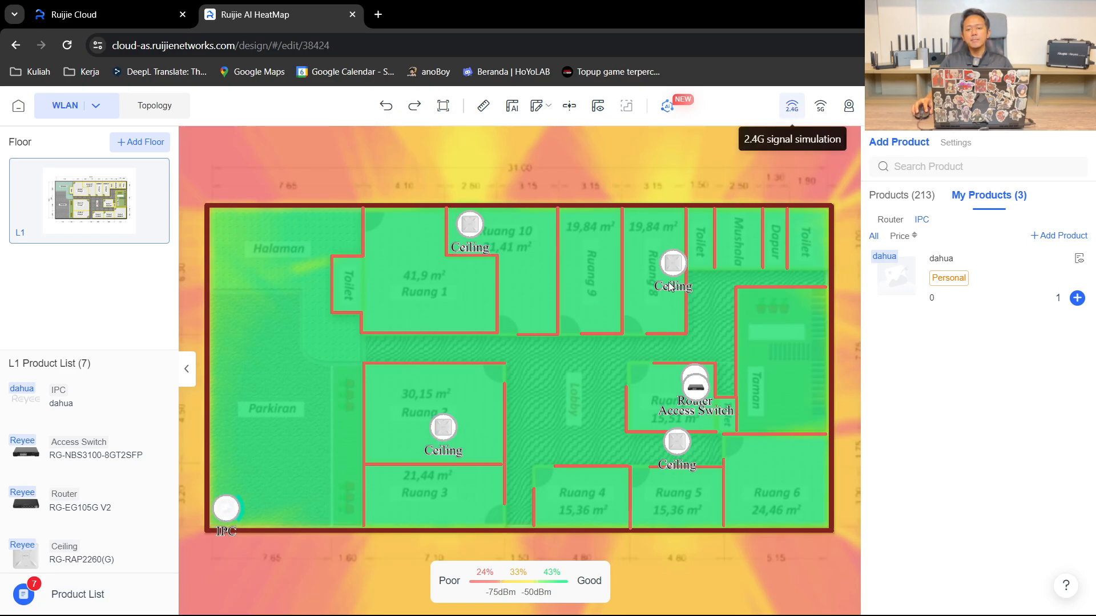
left_click_drag(227, 510, 222, 517)
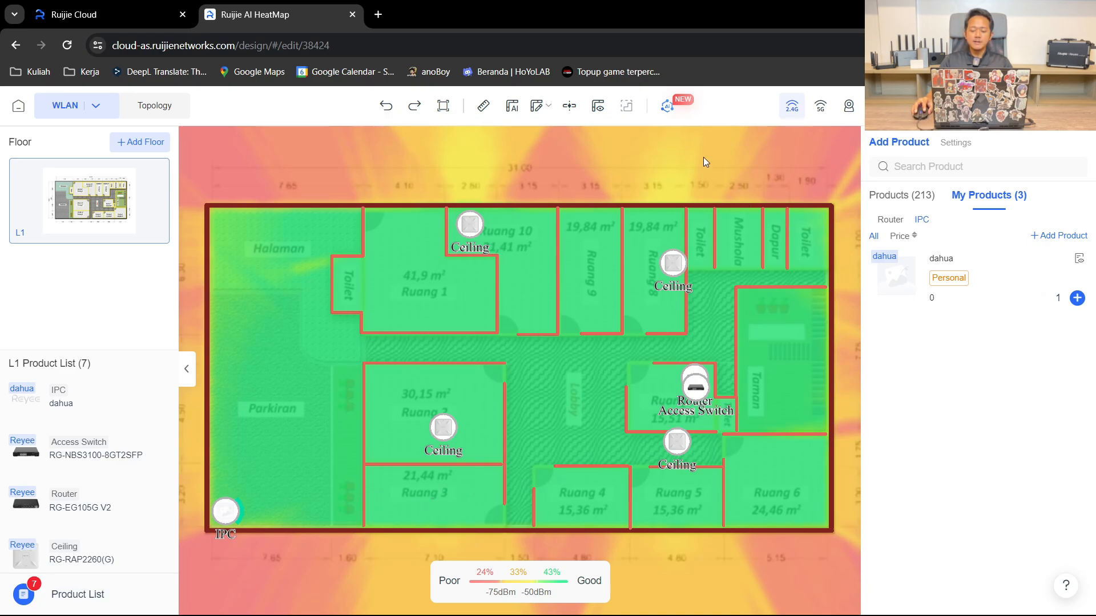
Replace the 2.4G heatmap with the CCTV coverage simulation and rotate the dahua camera to about 310° so it covers Parkiran
left_click(792, 110)
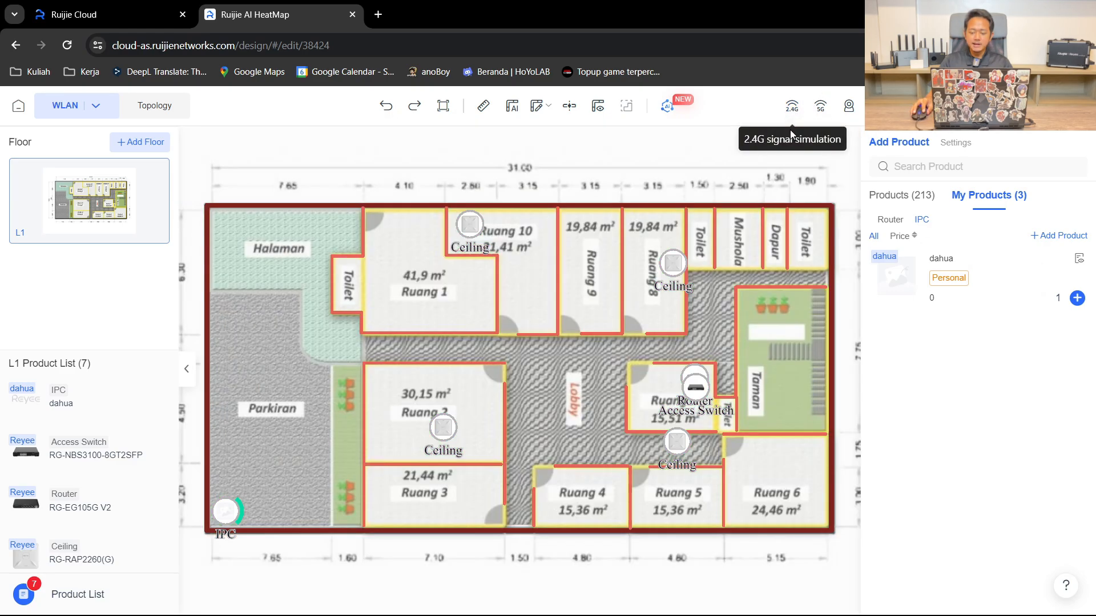
left_click(850, 107)
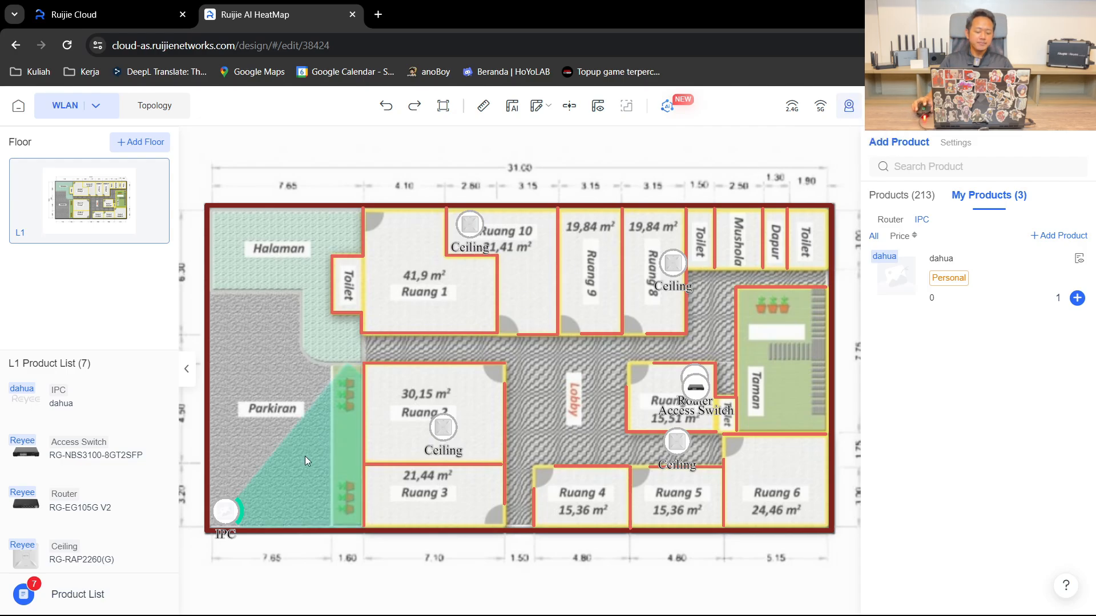
left_click_drag(242, 513, 248, 488)
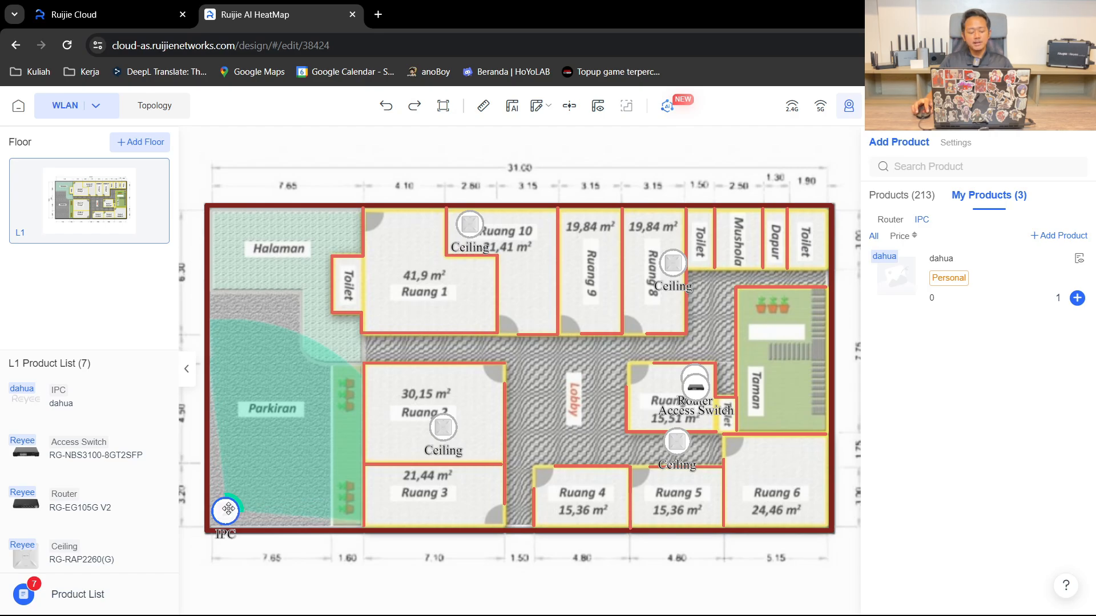
left_click_drag(324, 484, 326, 469)
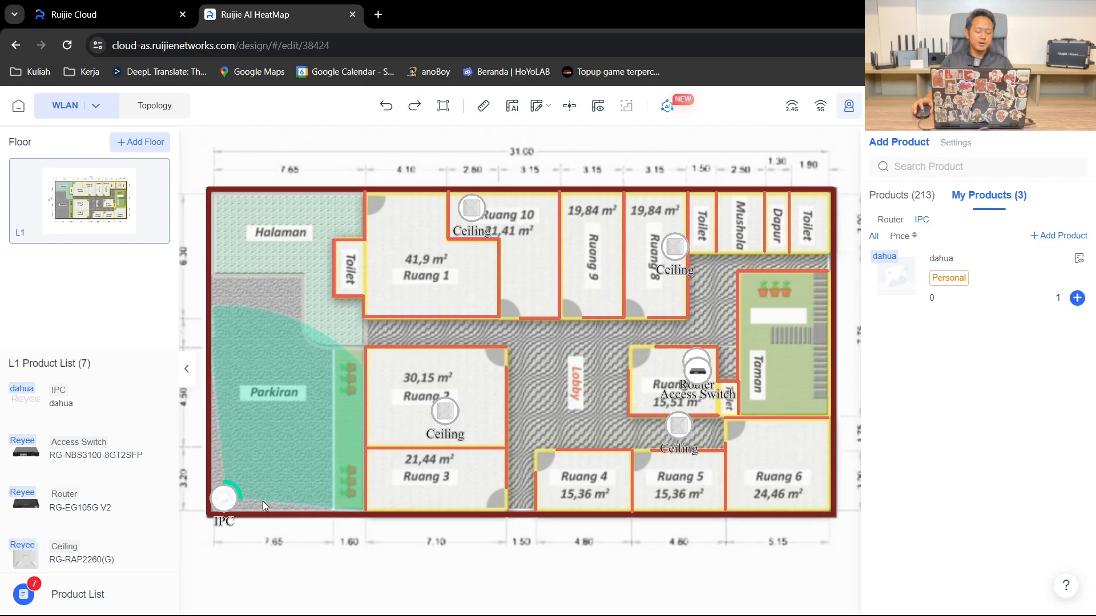
left_click_drag(241, 492, 665, 300)
scroll(225, 507, "up", 3)
scroll(224, 506, "up", 1)
left_click_drag(376, 406, 386, 336)
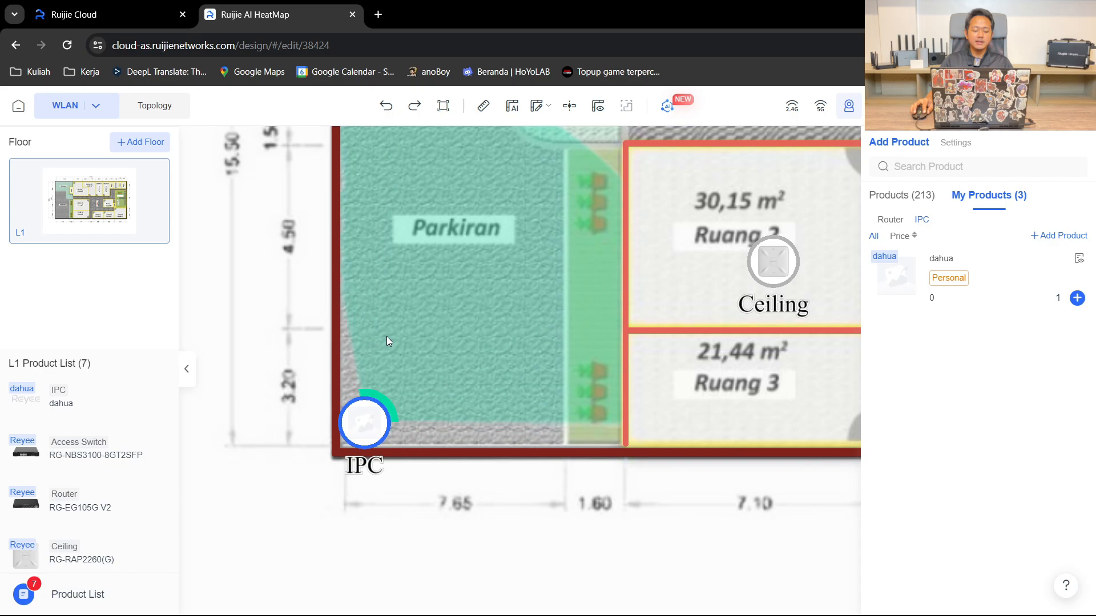
Check the dahua camera's attributes, including focal length, night vision range and mounting orientation
scroll(403, 345, "down", 4)
left_click_drag(463, 274, 388, 314)
scroll(409, 313, "down", 2)
right_click(338, 494)
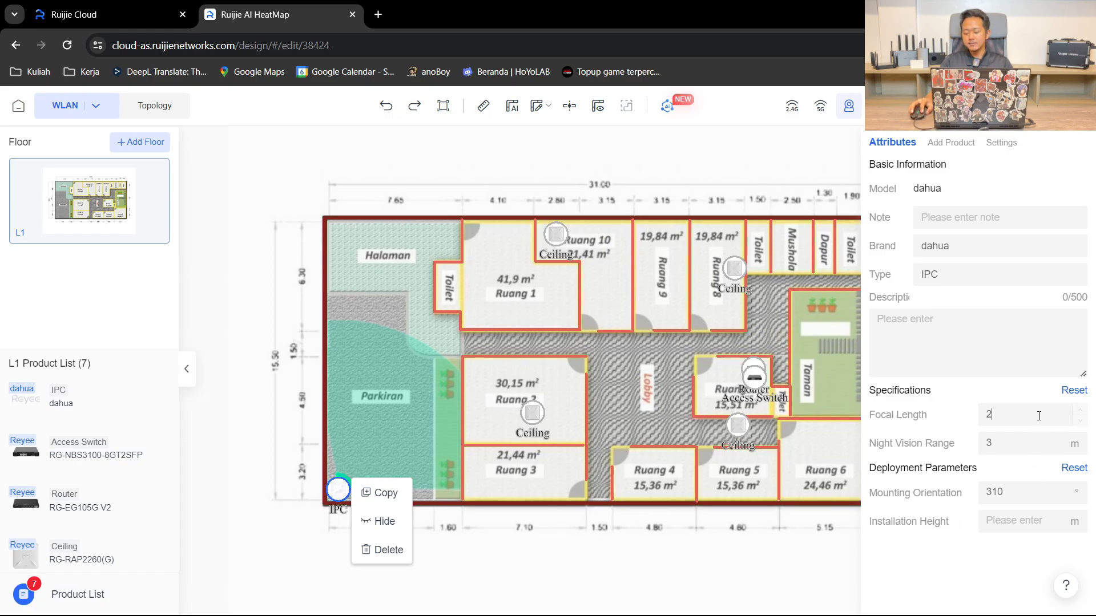
left_click(775, 156)
left_click_drag(785, 159, 723, 162)
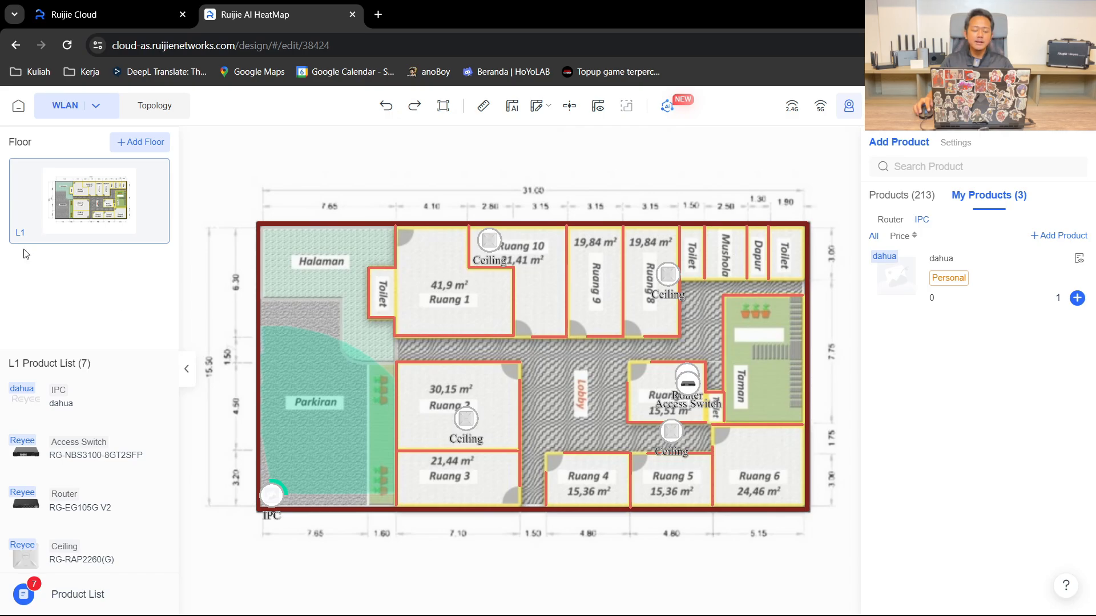
Duplicate floor L1 with all its devices, and return to the original L1 floor
left_click(153, 176)
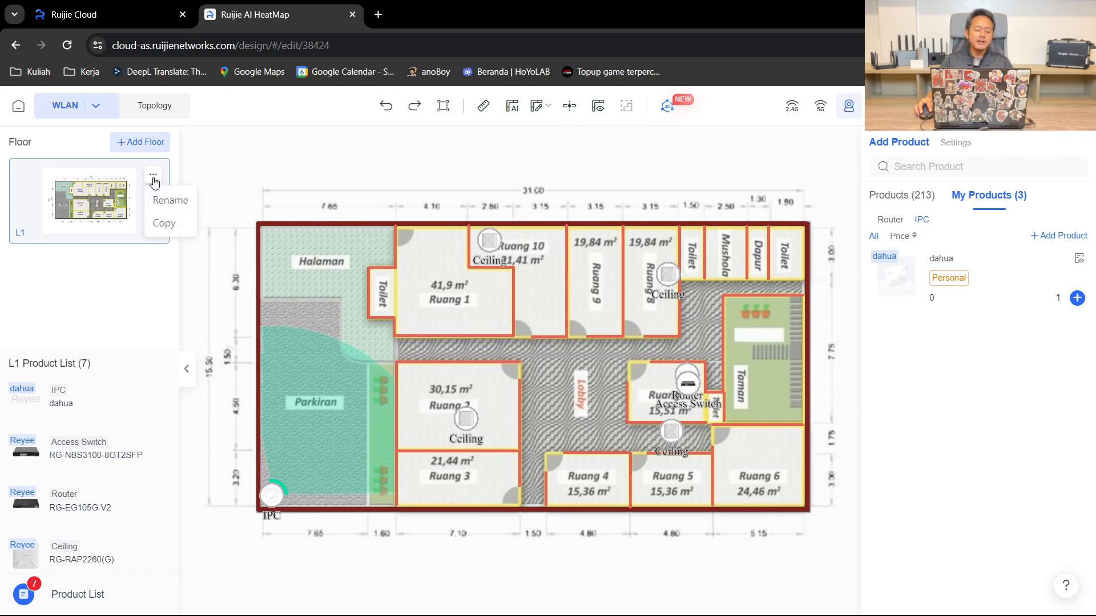
left_click(167, 229)
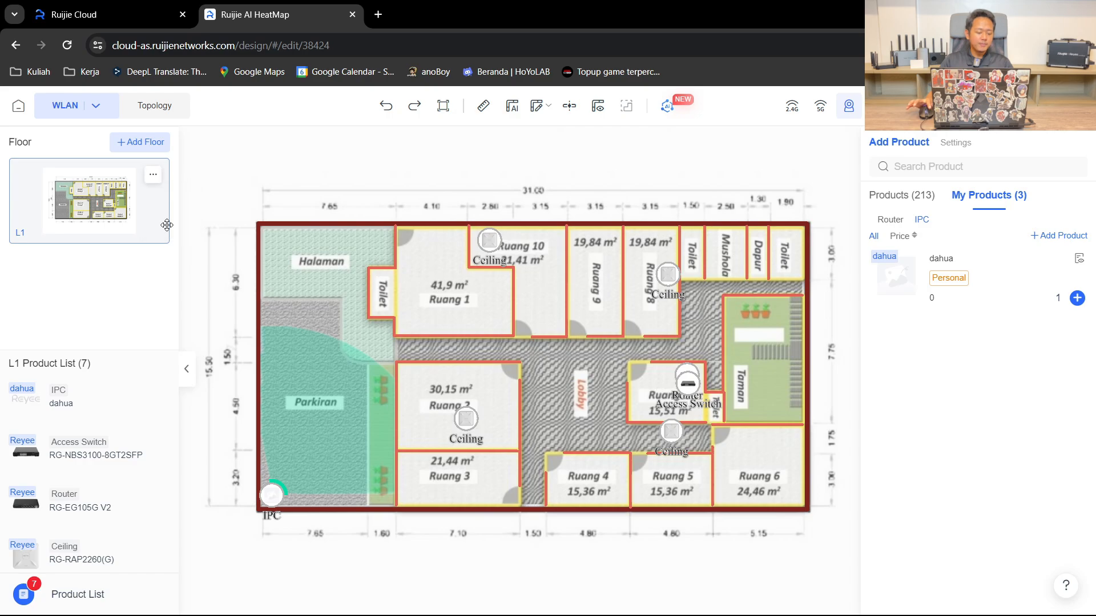
left_click(101, 303)
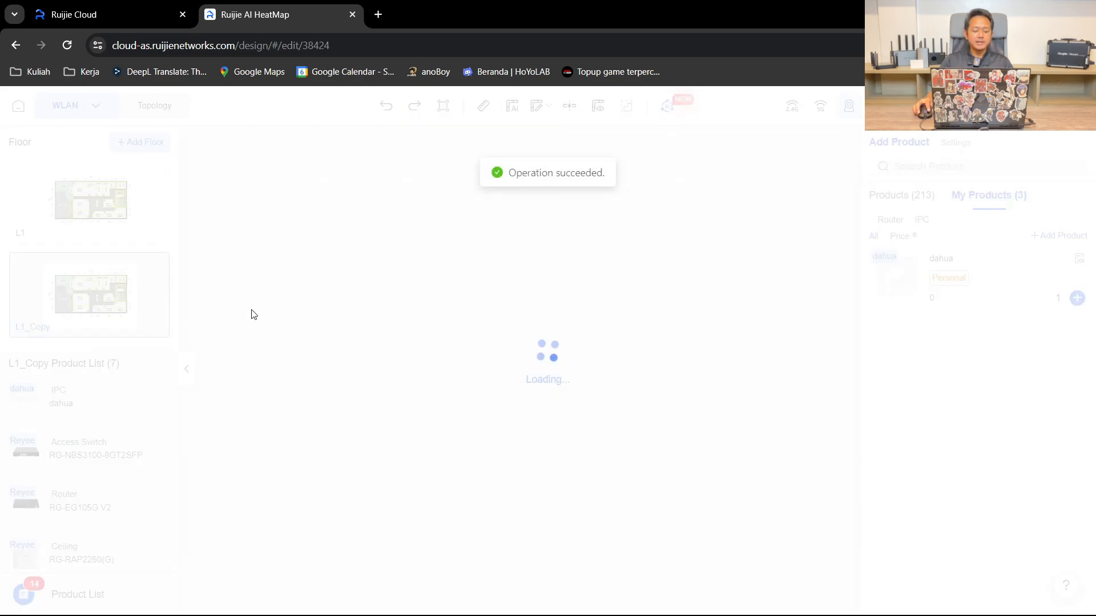
left_click(110, 211)
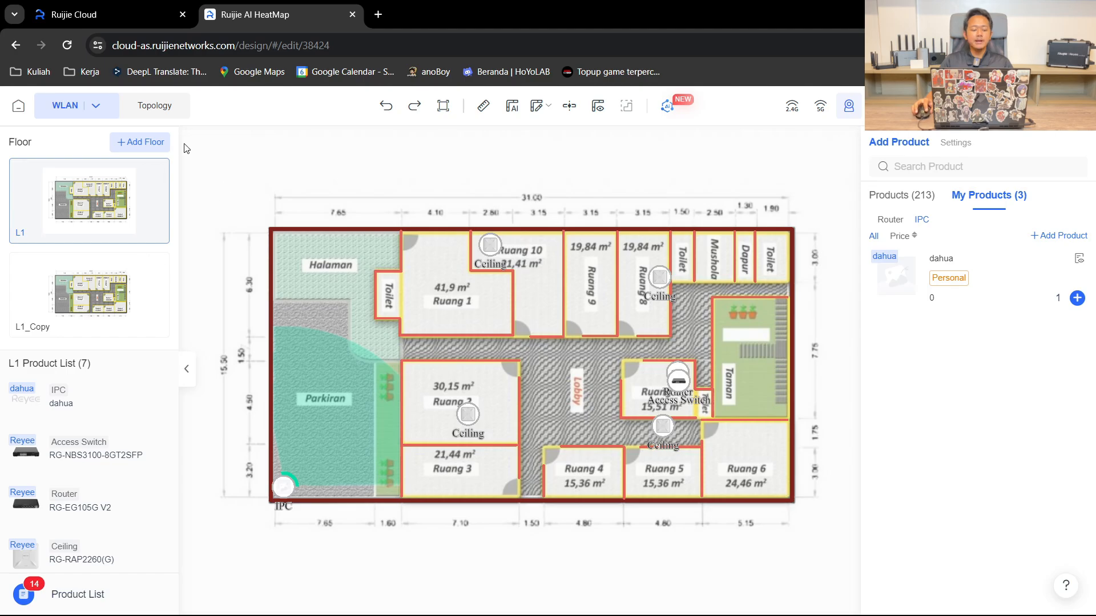
left_click(146, 147)
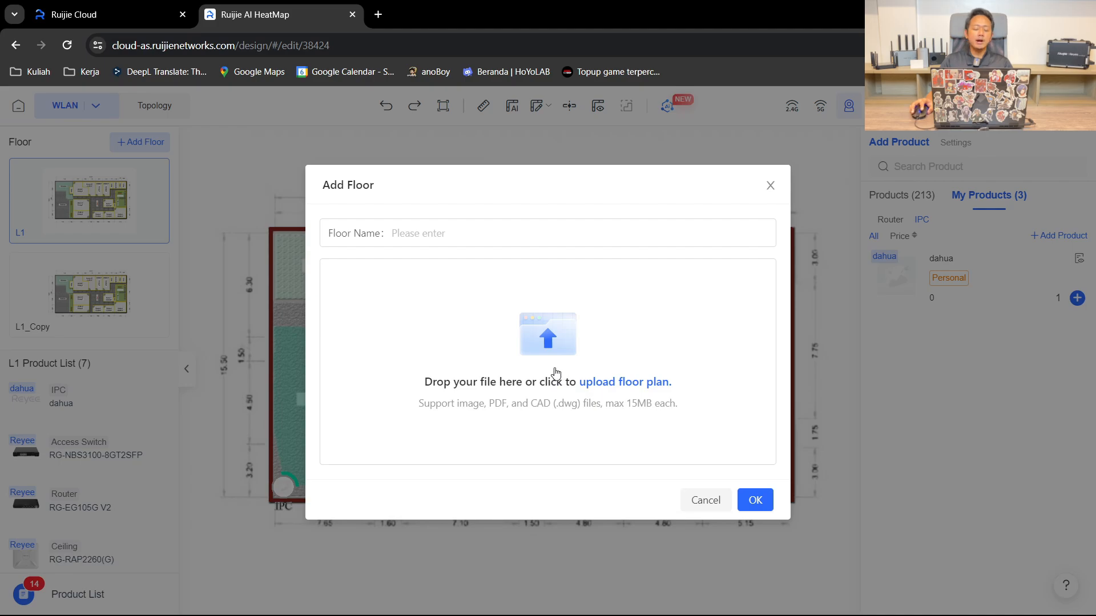
left_click(443, 230)
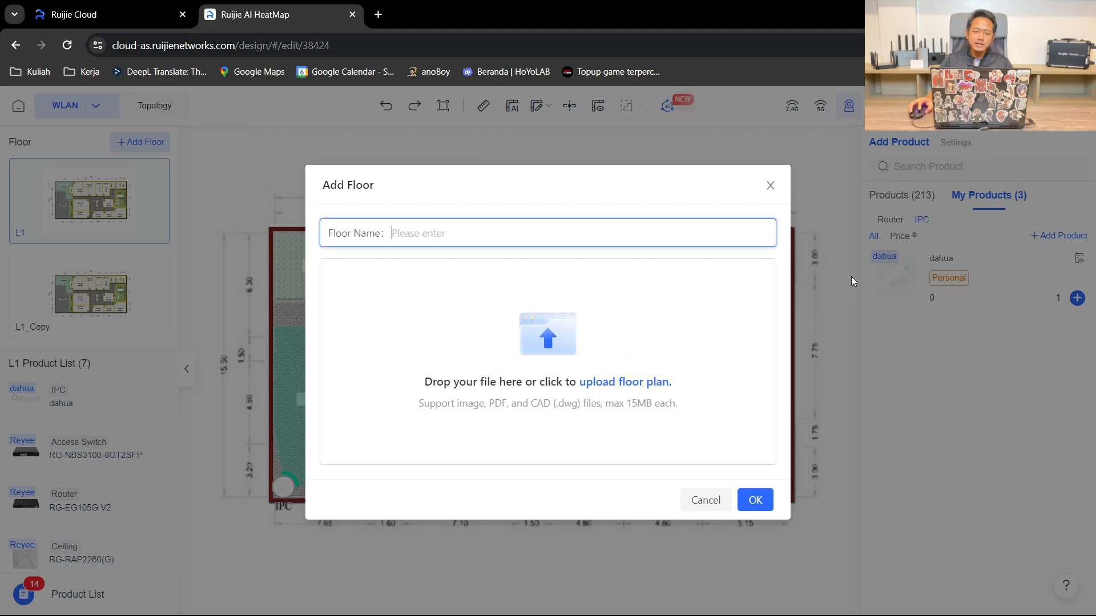
left_click(770, 186)
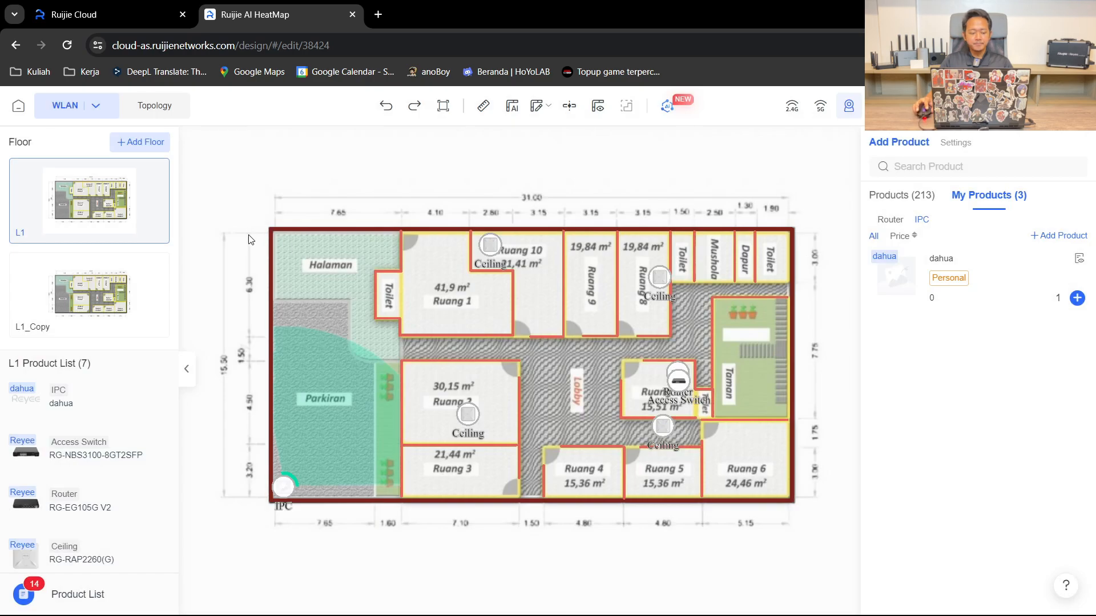
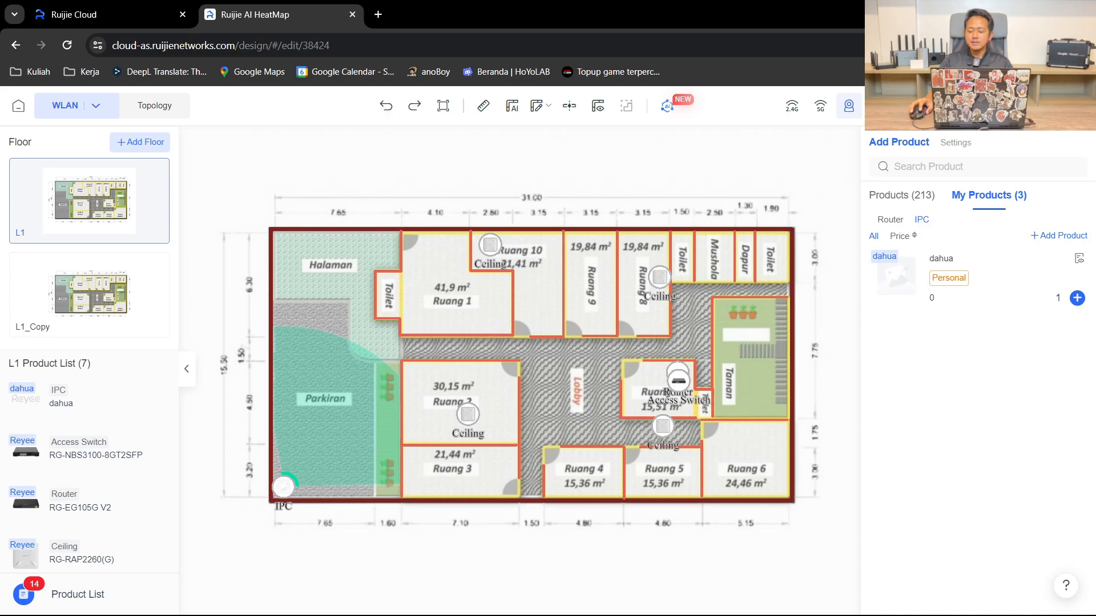
Open the export preview of the project and include the cost columns in the product list export
left_click(1054, 106)
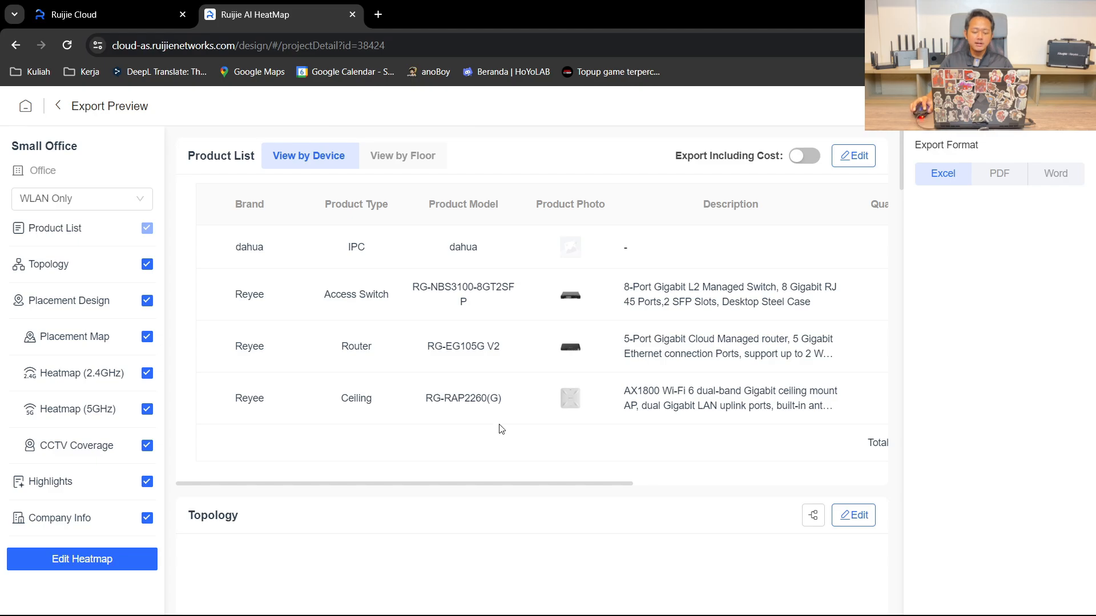
left_click_drag(514, 485, 705, 486)
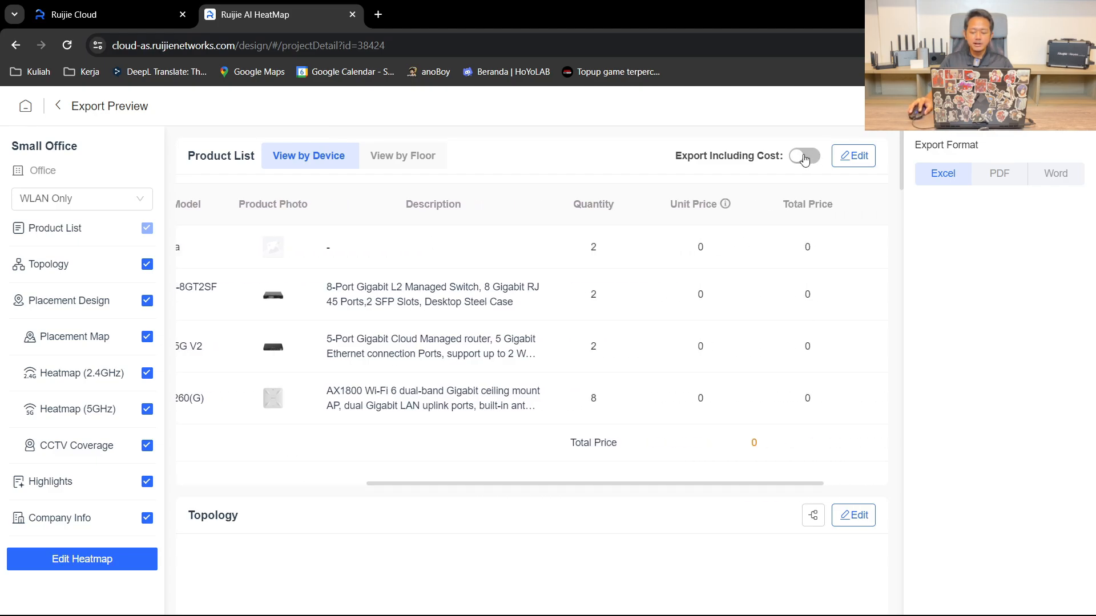
left_click(805, 158)
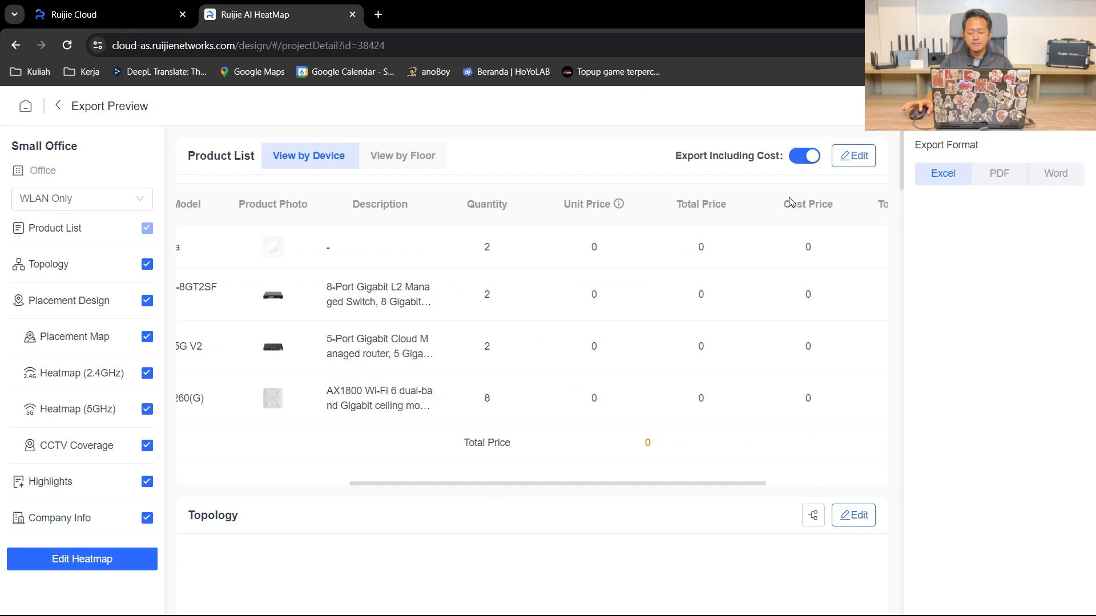
left_click_drag(658, 488, 819, 433)
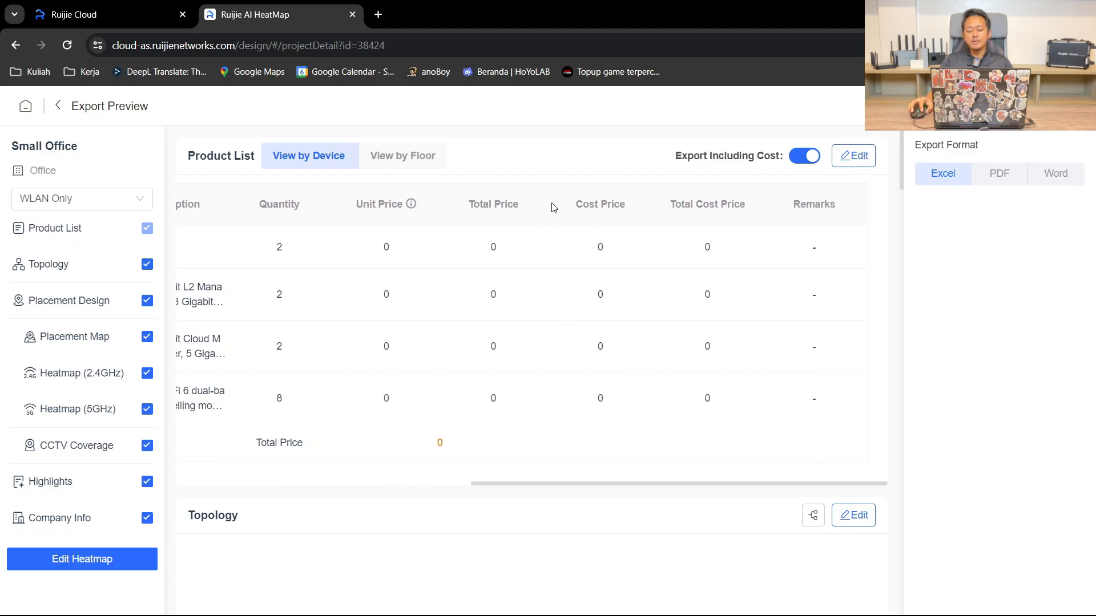
Open the product list for editing and set the dahua IPC's unit price to 200000
left_click(855, 157)
left_click(404, 278)
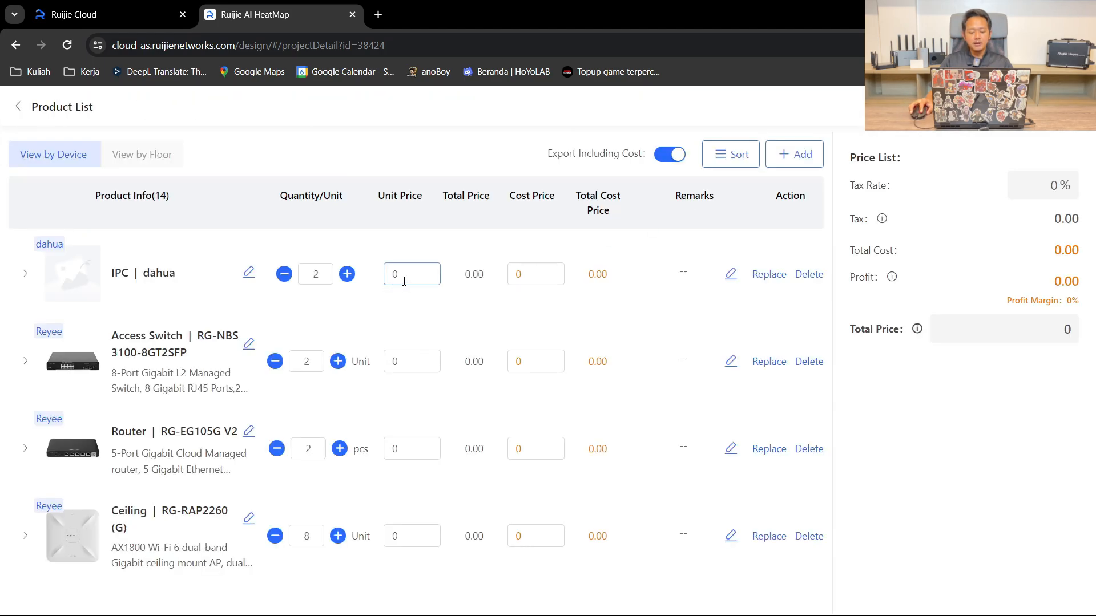
type("20000")
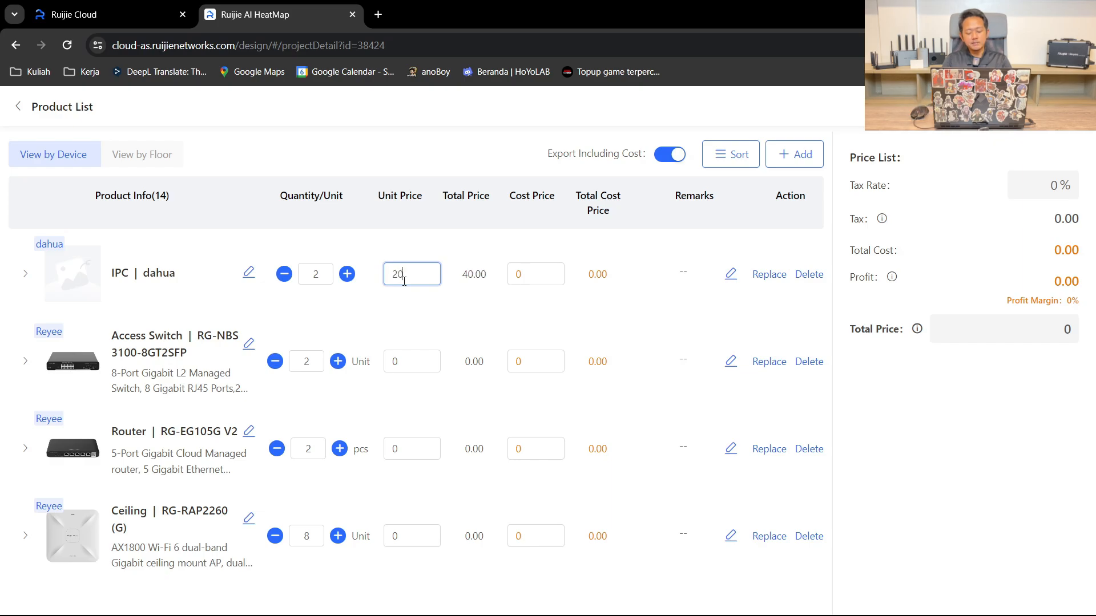
type("0")
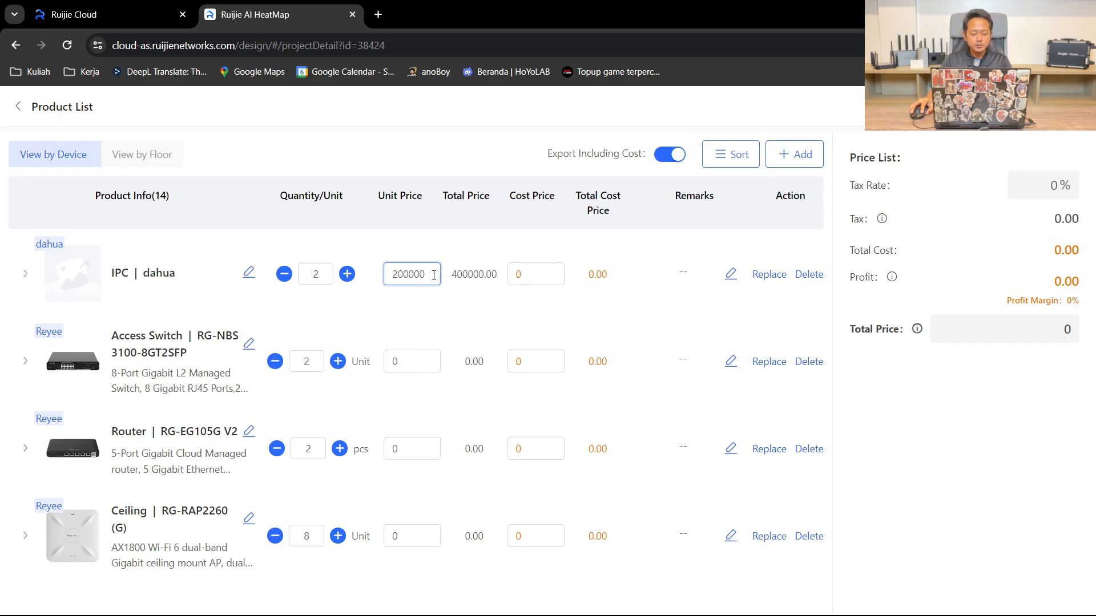
Set the unit price of the RG-NBS3100-8GT2SFP access switch to 3000000, reusing the camera's price as the starting value
double_click(431, 276)
key("ctrl+c")
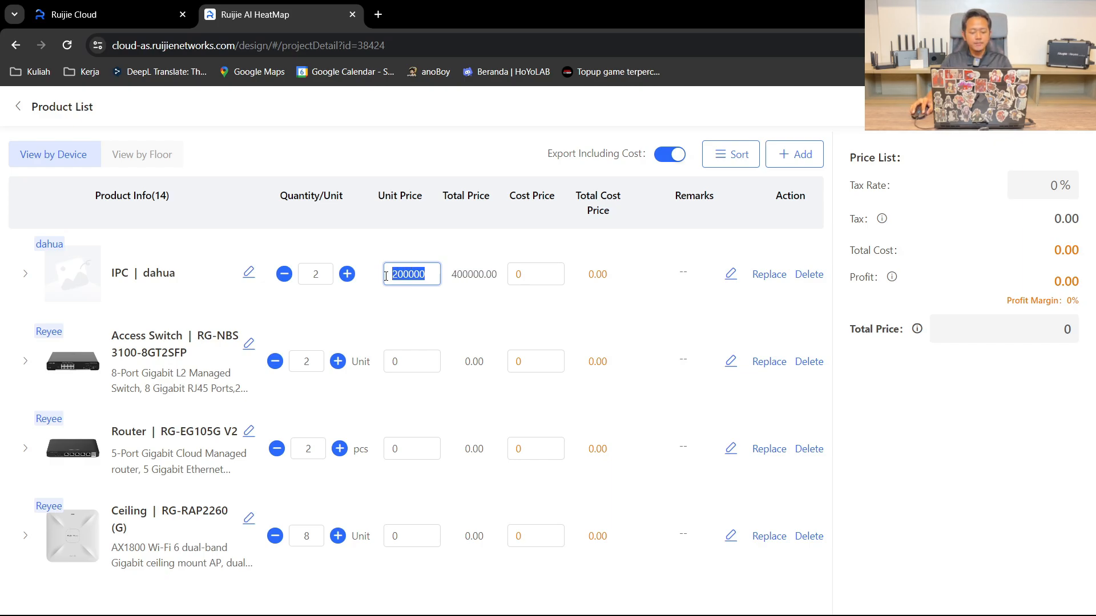
left_click(416, 361)
key("ctrl+v")
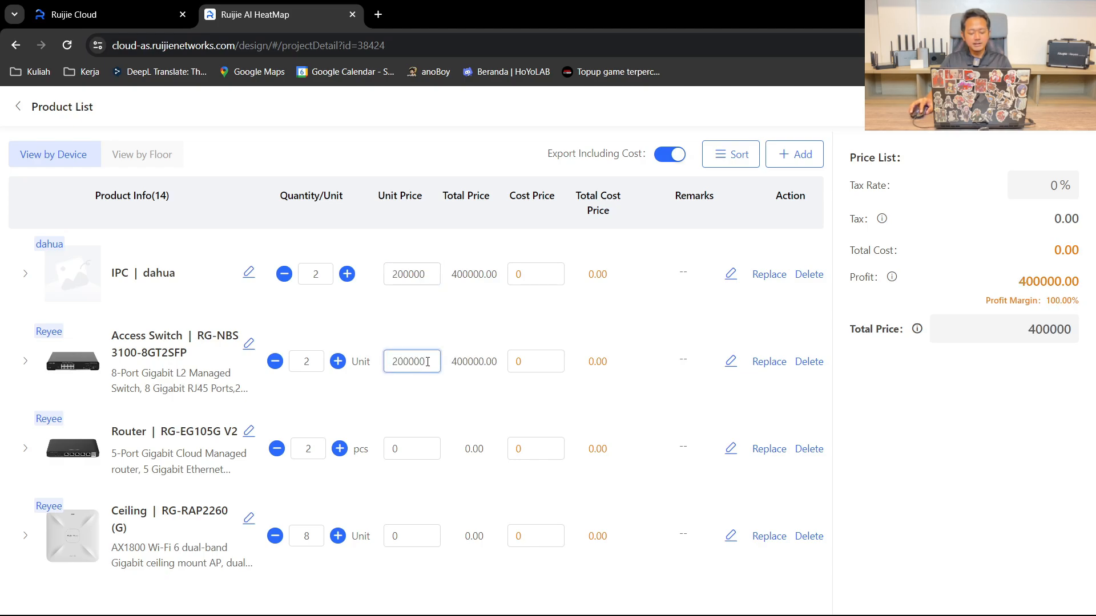
type("0")
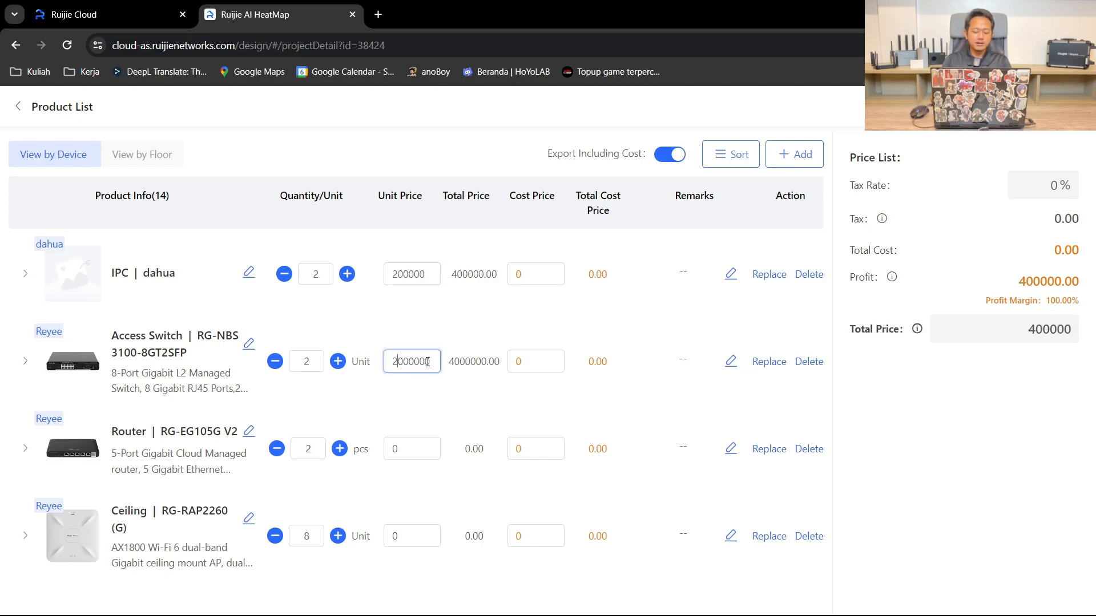
Set the unit price of the RG-EG105G V2 router to 3000000
left_click(416, 448)
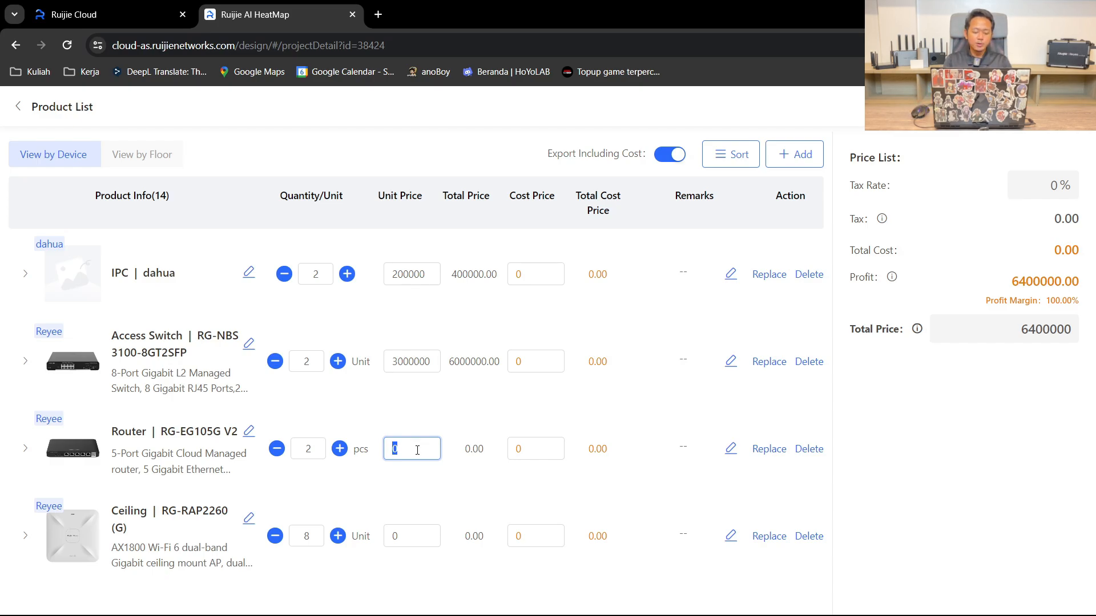
type("200000")
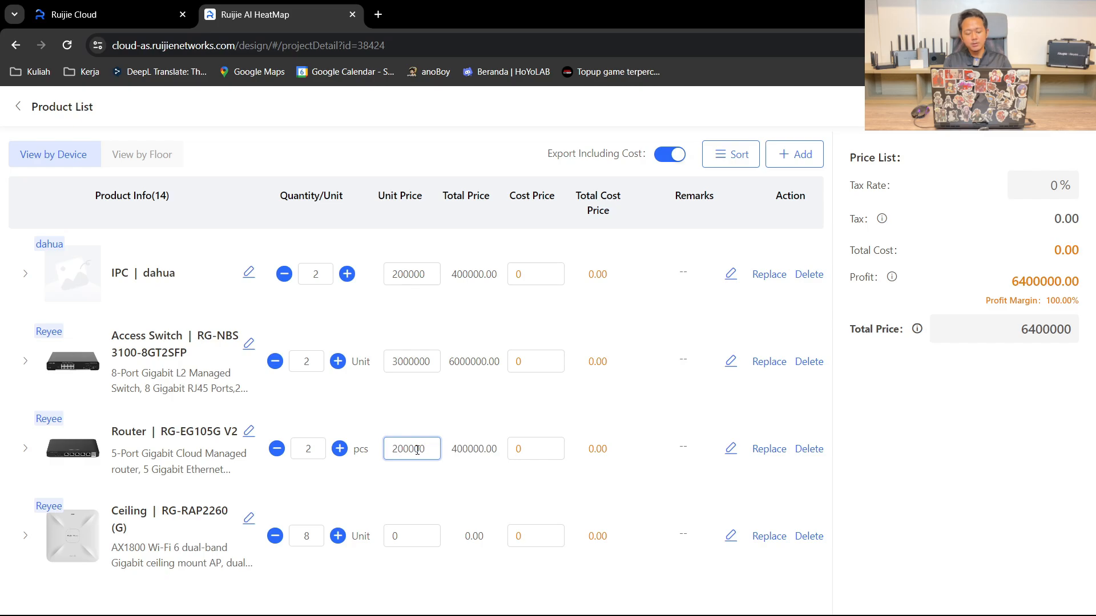
key("BackSpace")
type("3")
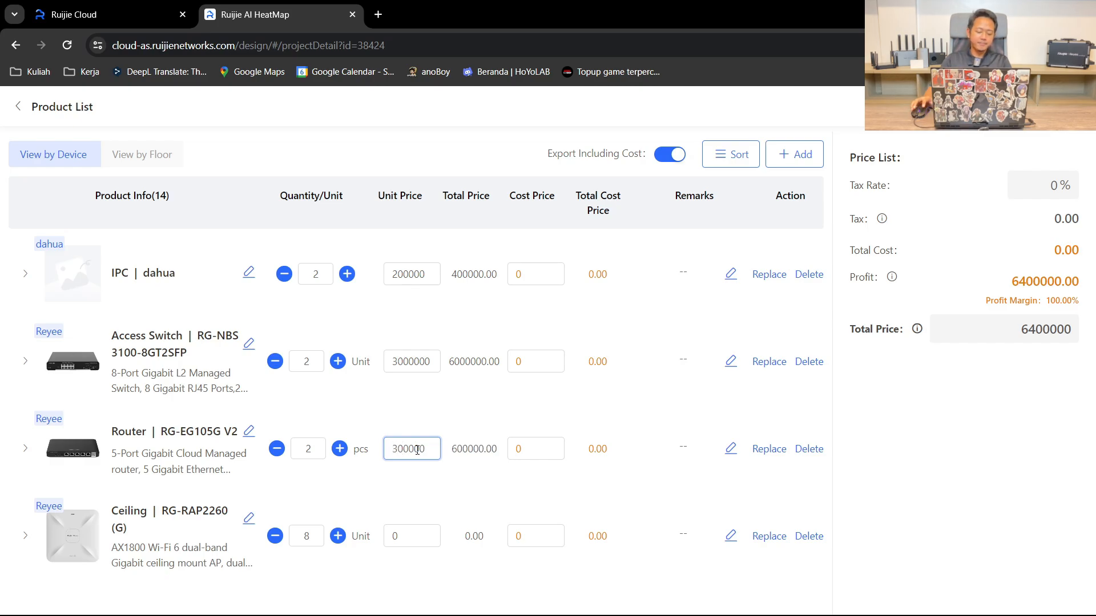
left_click(433, 448)
type("0")
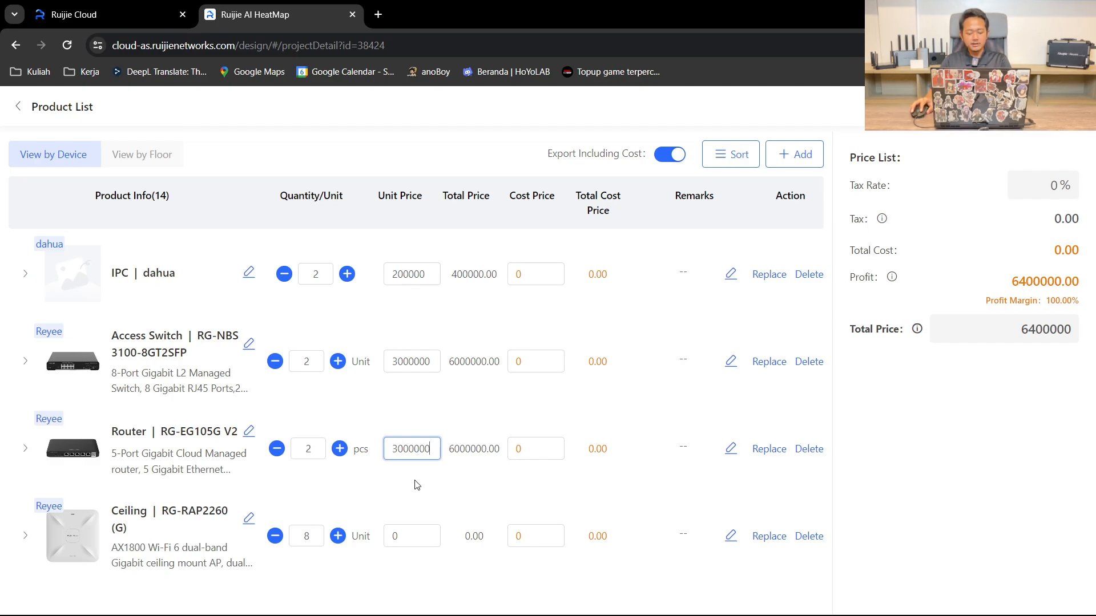
Set the unit price of the RG-RAP2260(G) ceiling access point to 1500000 and return to the export preview
left_click(403, 536)
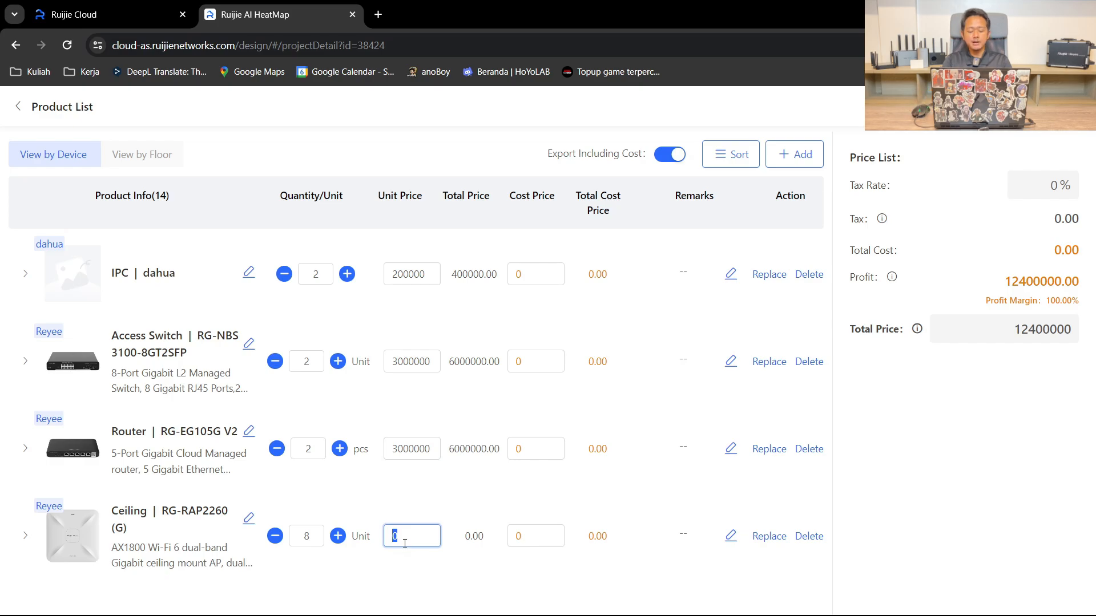
type("1")
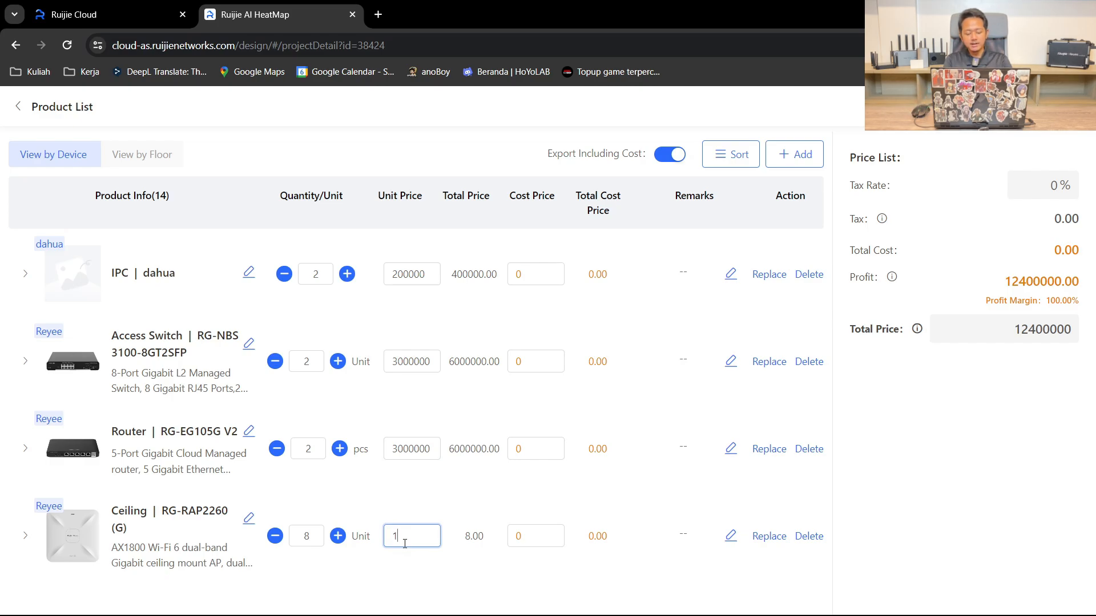
type("500")
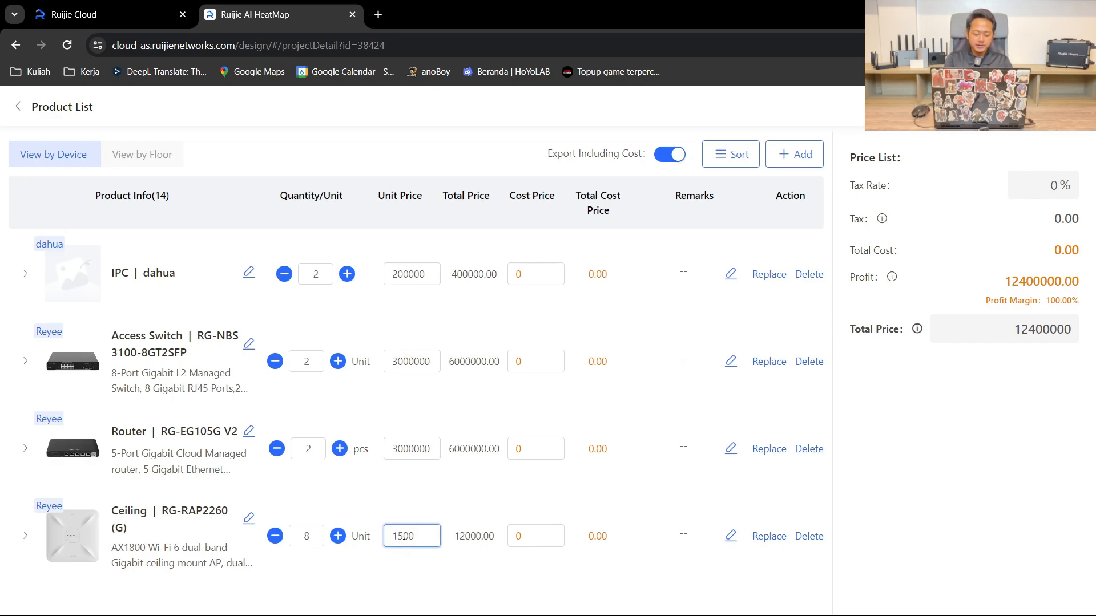
type("000")
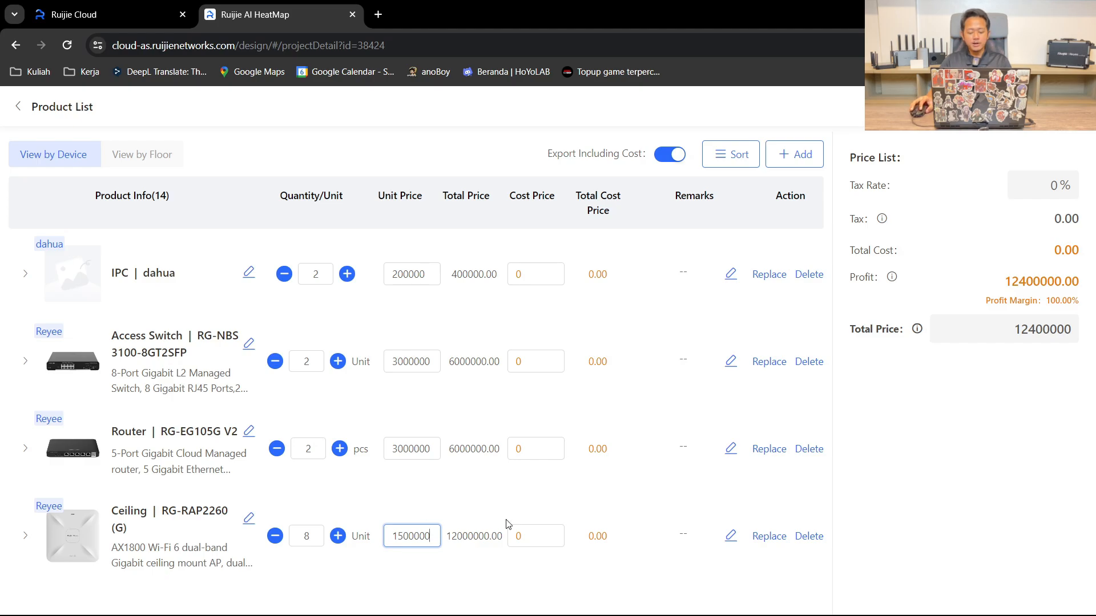
left_click(543, 584)
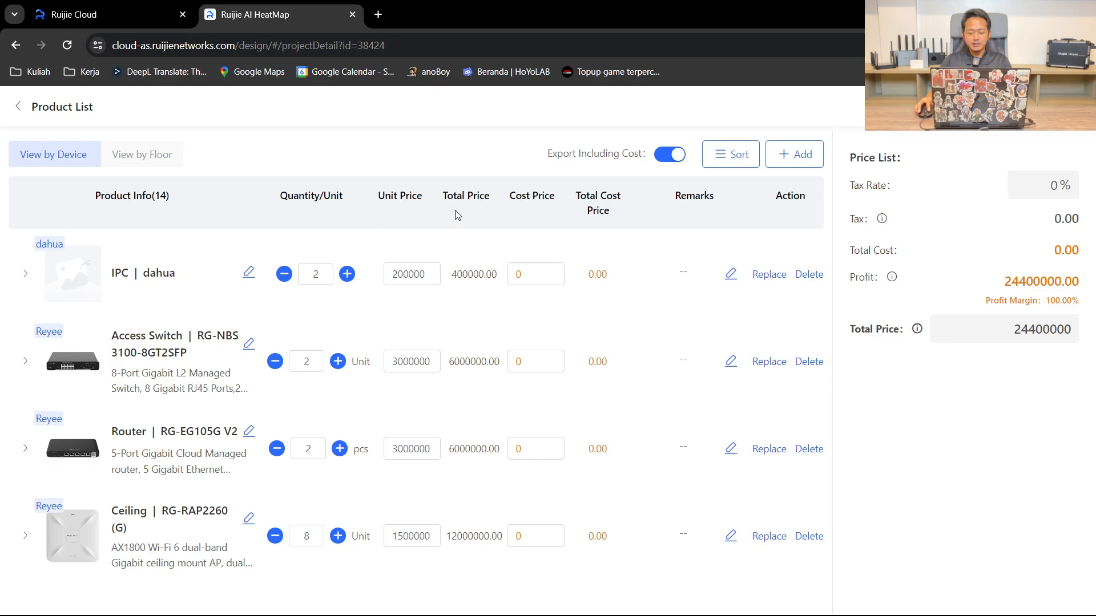
left_click(28, 106)
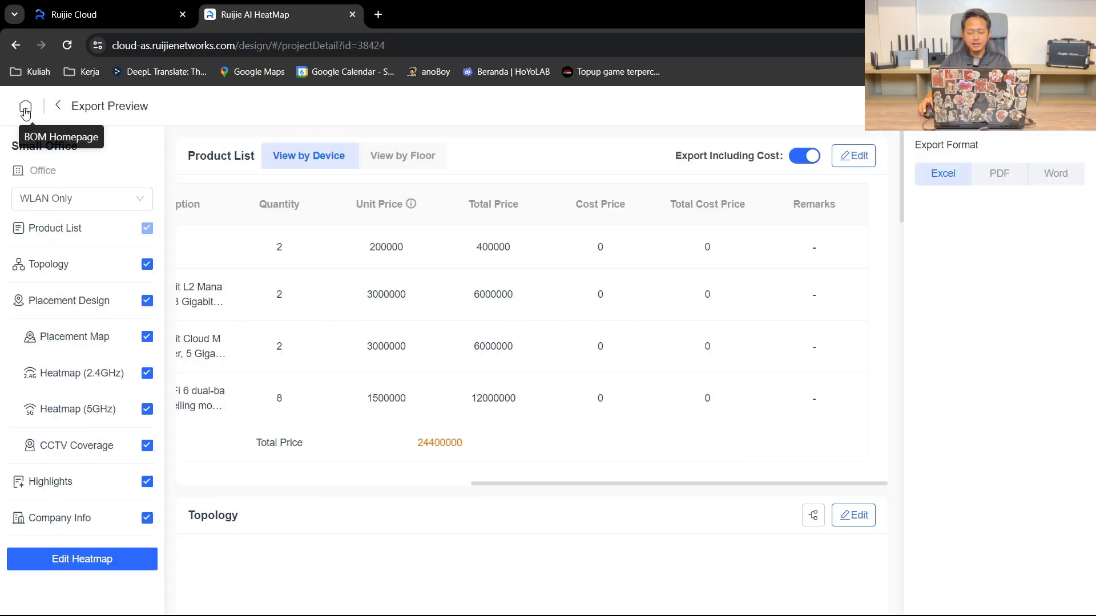
Examine the quantities and prices in the product list preview and the router, switch and access point connections in the topology
left_click_drag(643, 487, 527, 489)
left_click(606, 467)
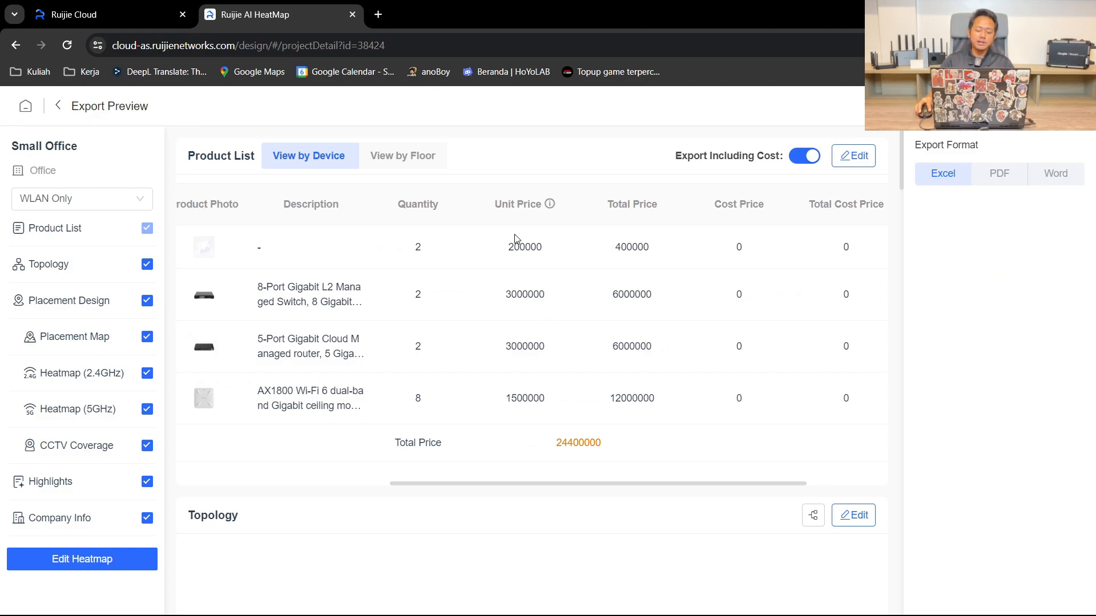
left_click_drag(514, 234, 563, 349)
left_click(541, 371)
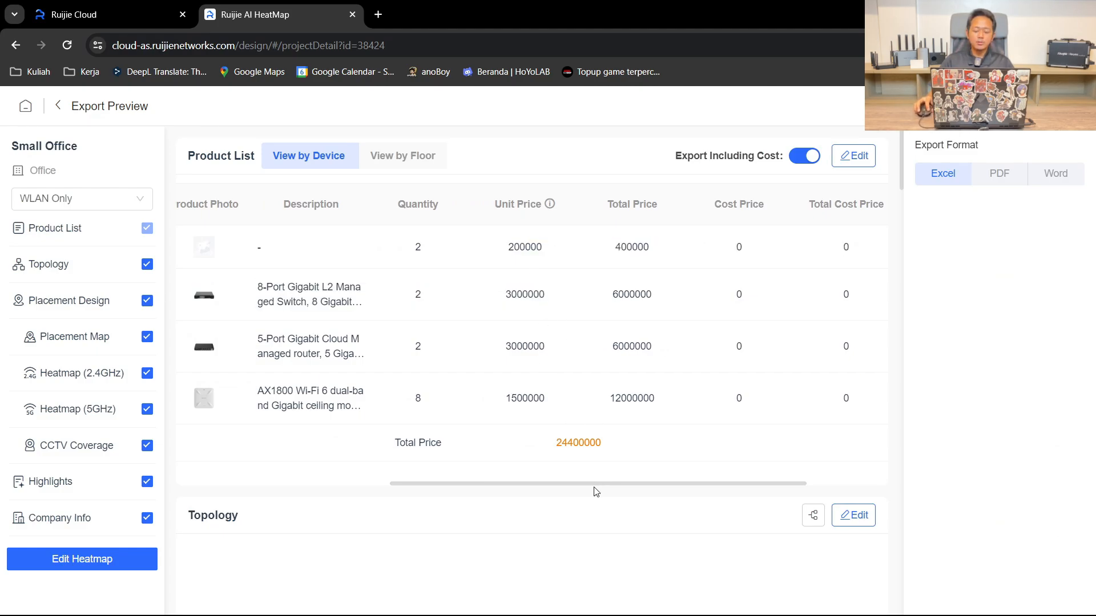
left_click_drag(487, 489, 240, 485)
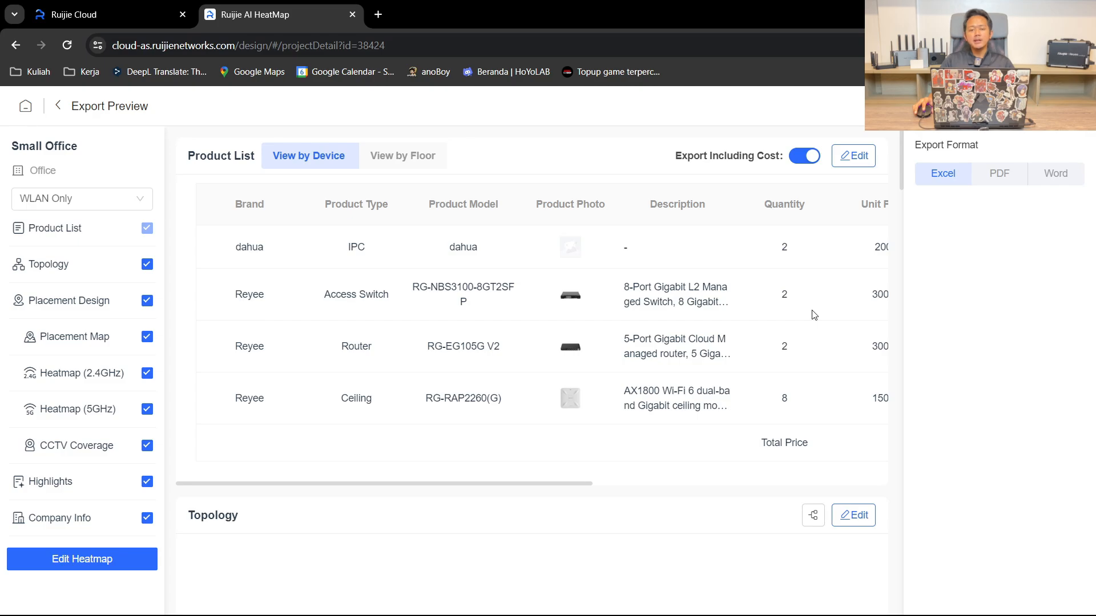
scroll(822, 317, "down", 6)
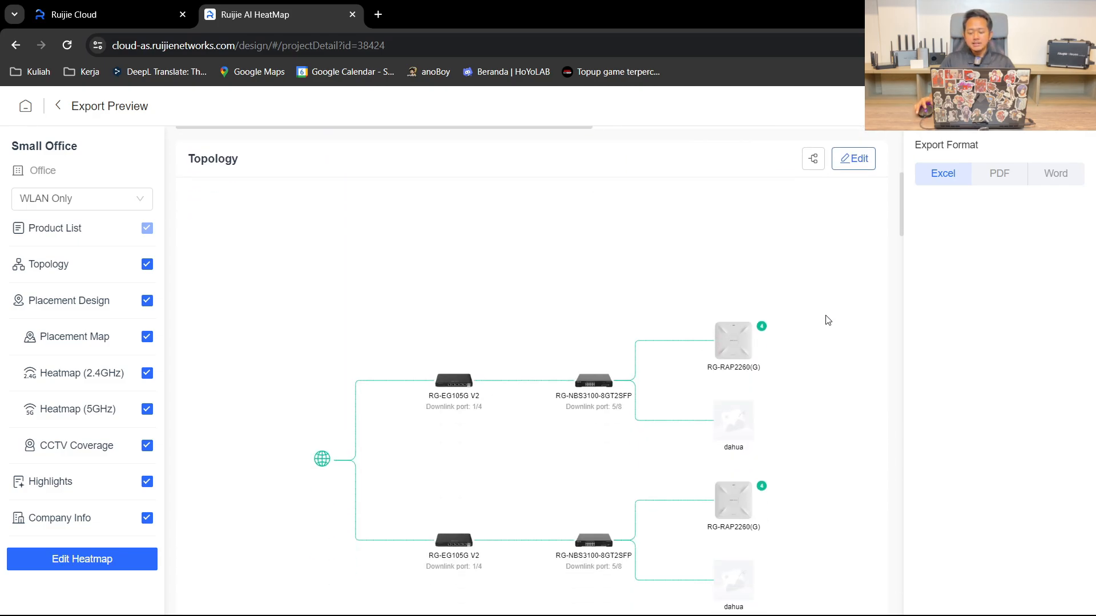
scroll(827, 320, "down", 1)
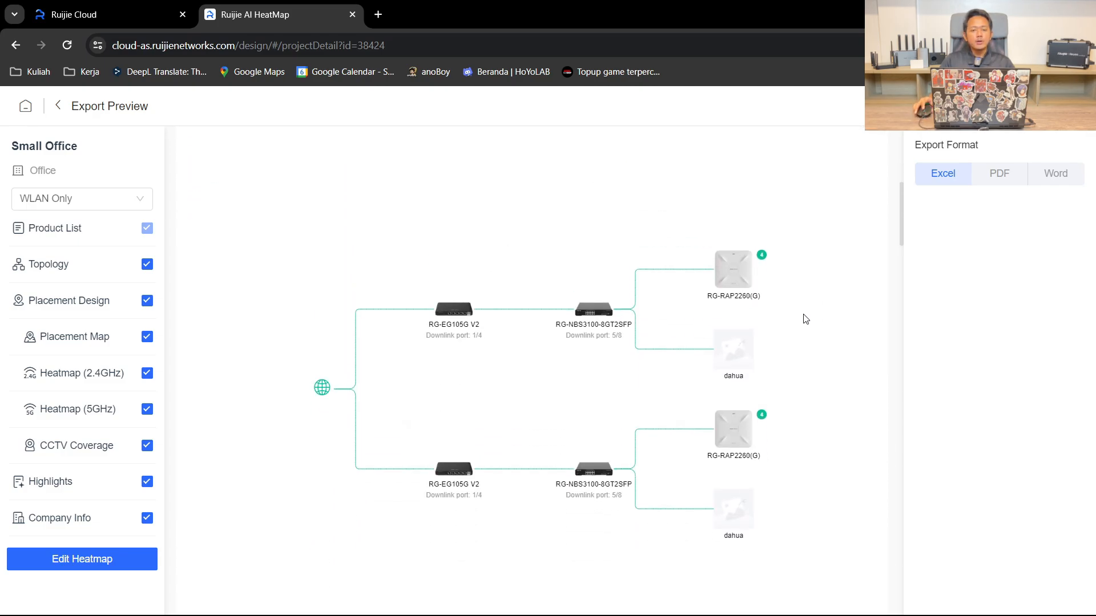
scroll(805, 319, "up", 1)
scroll(802, 319, "up", 5)
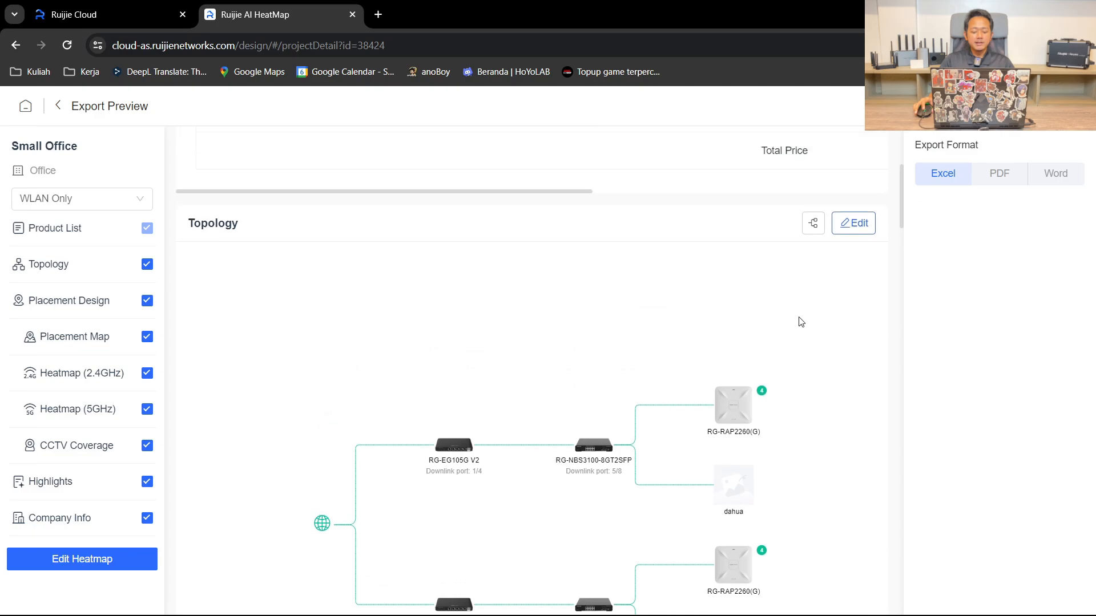
scroll(758, 330, "down", 4)
scroll(663, 382, "down", 2)
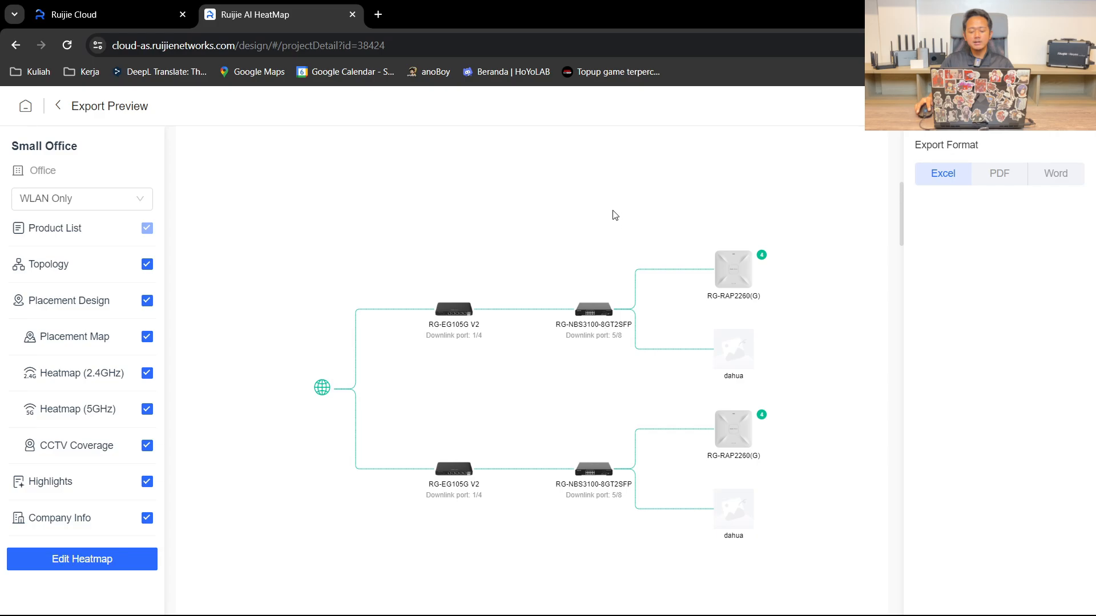
Edit the product list to delete the RG-EG105G V2 router from floor L1_Copy, and return to the export preview
left_click_drag(898, 218, 899, 140)
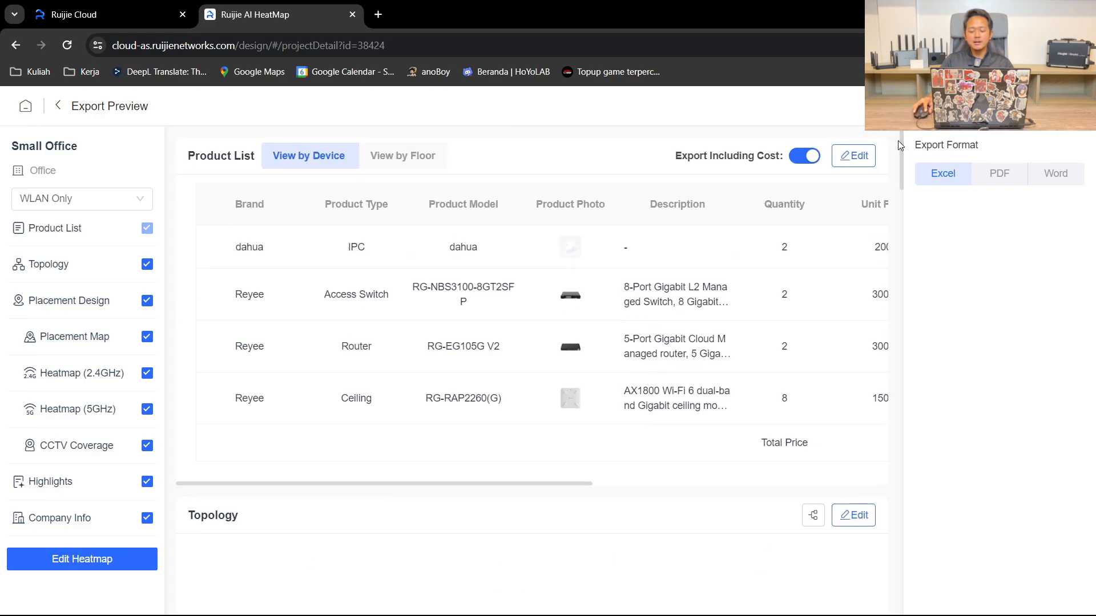
left_click(853, 156)
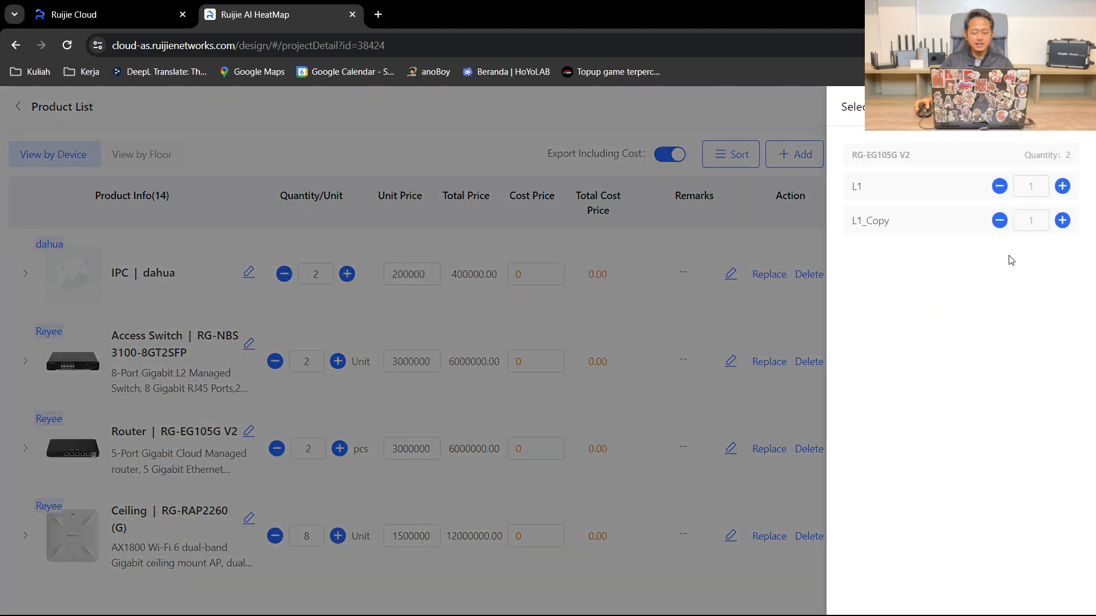
left_click(999, 221)
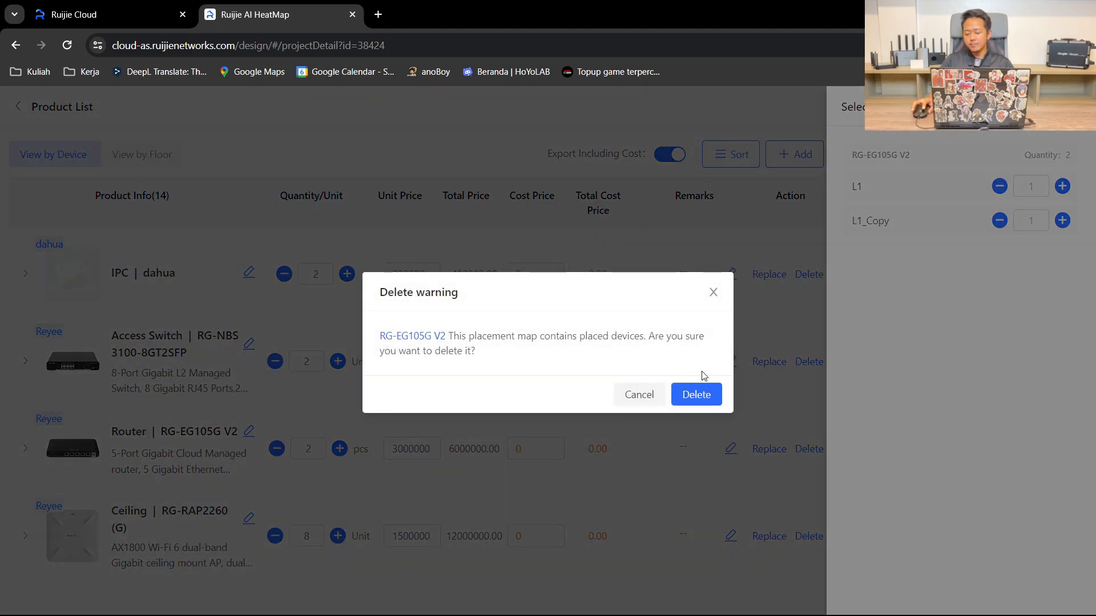
left_click(706, 394)
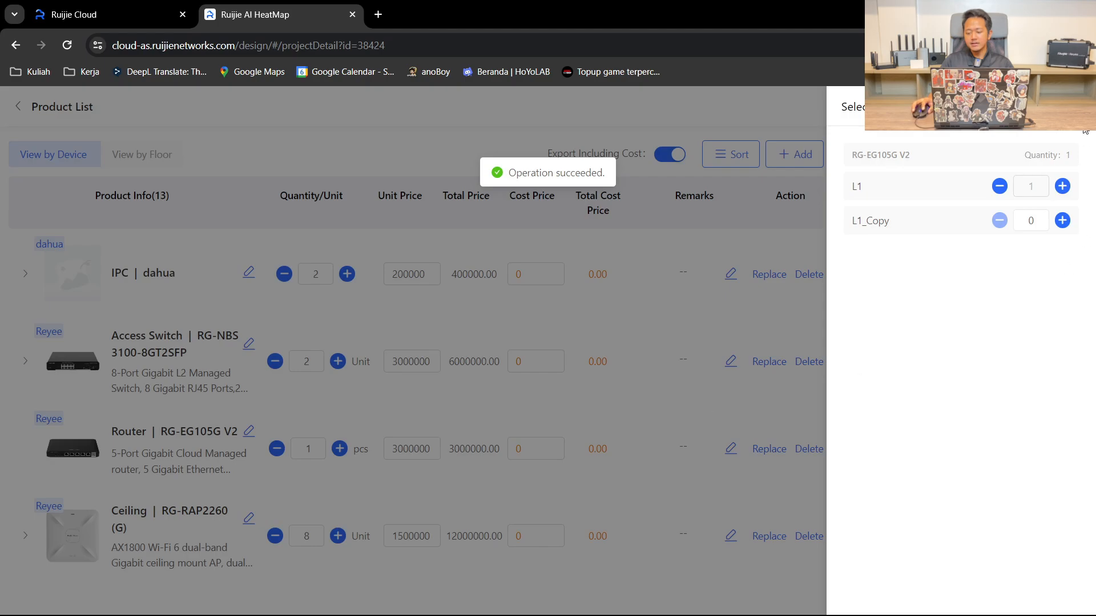
left_click(1076, 106)
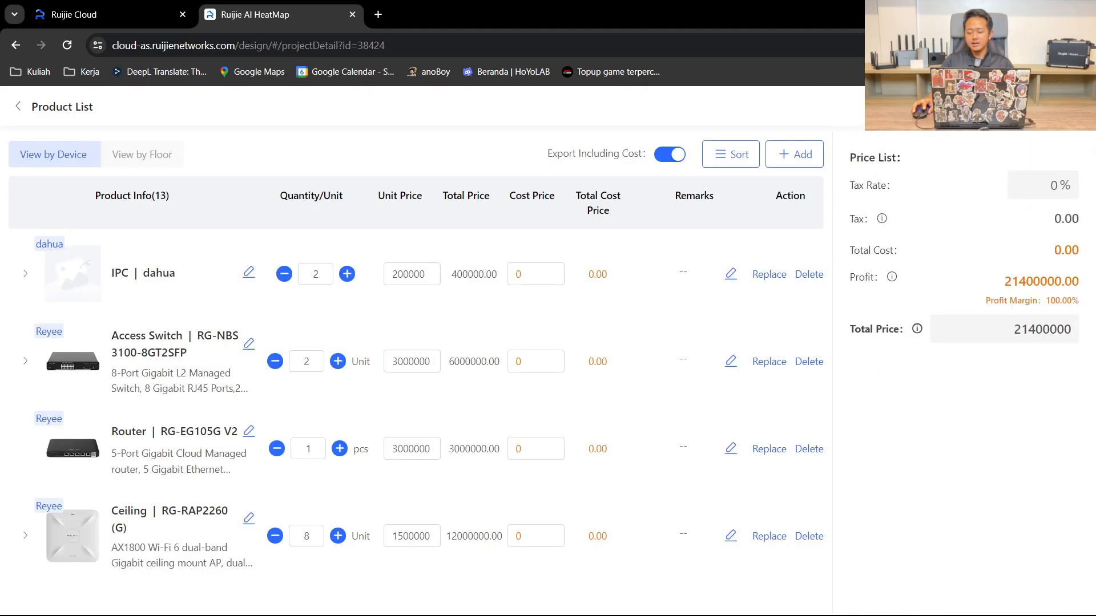
left_click(20, 107)
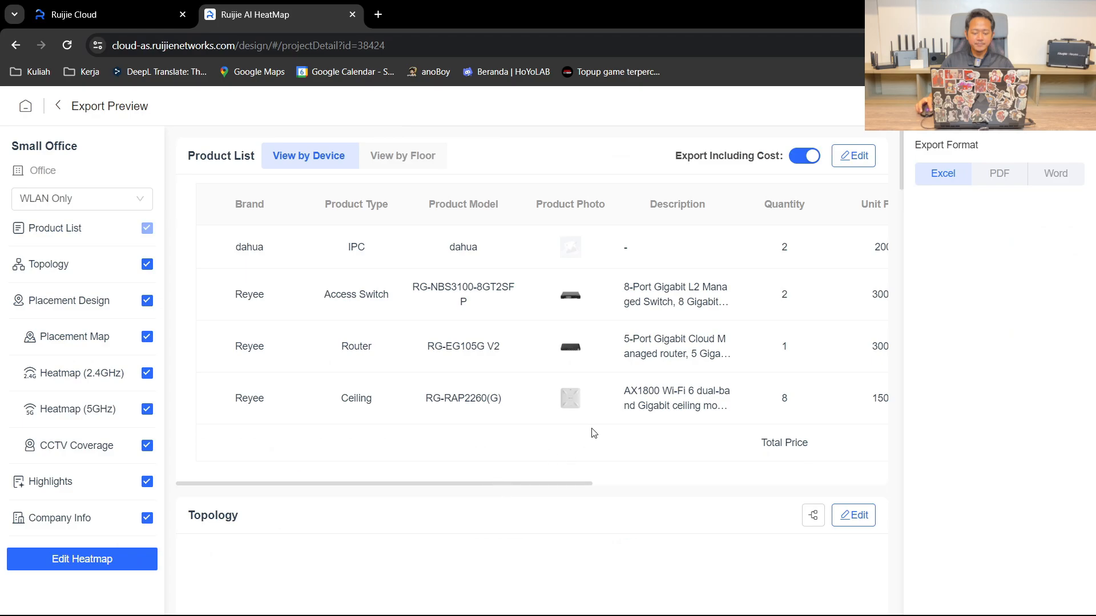
Expand the topology nodes to inspect each access point and camera connected to the switches individually
scroll(589, 432, "down", 10)
scroll(611, 399, "up", 2)
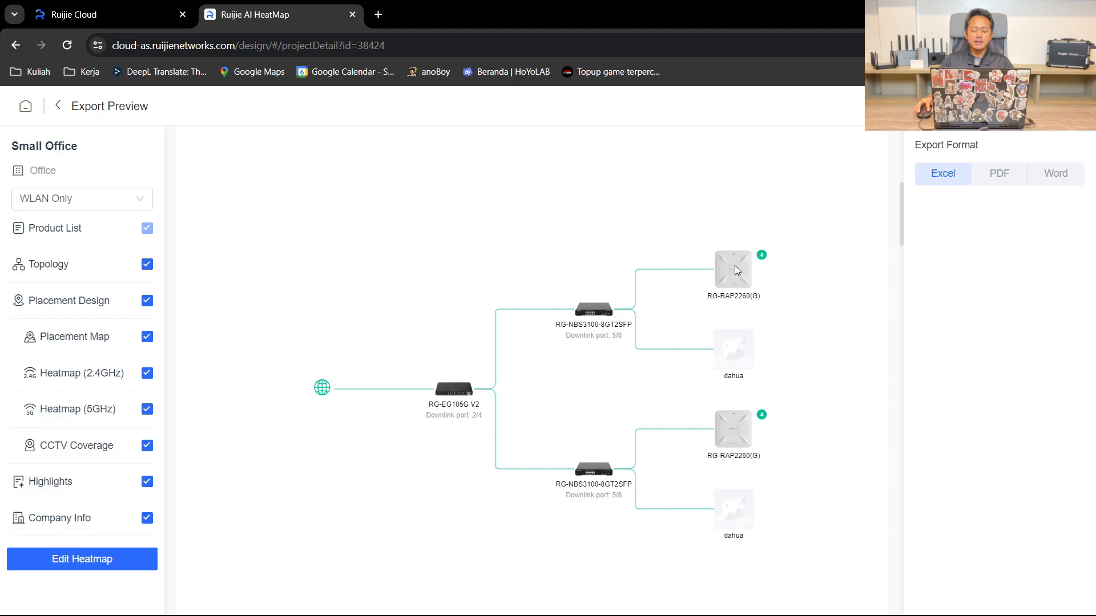
left_click_drag(903, 224, 901, 198)
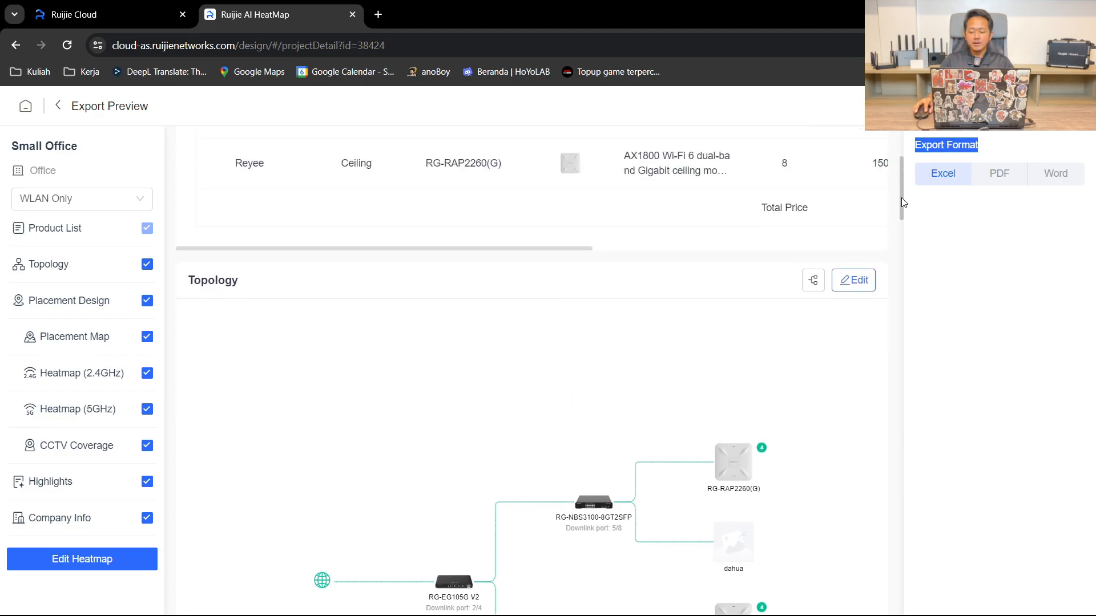
left_click(813, 283)
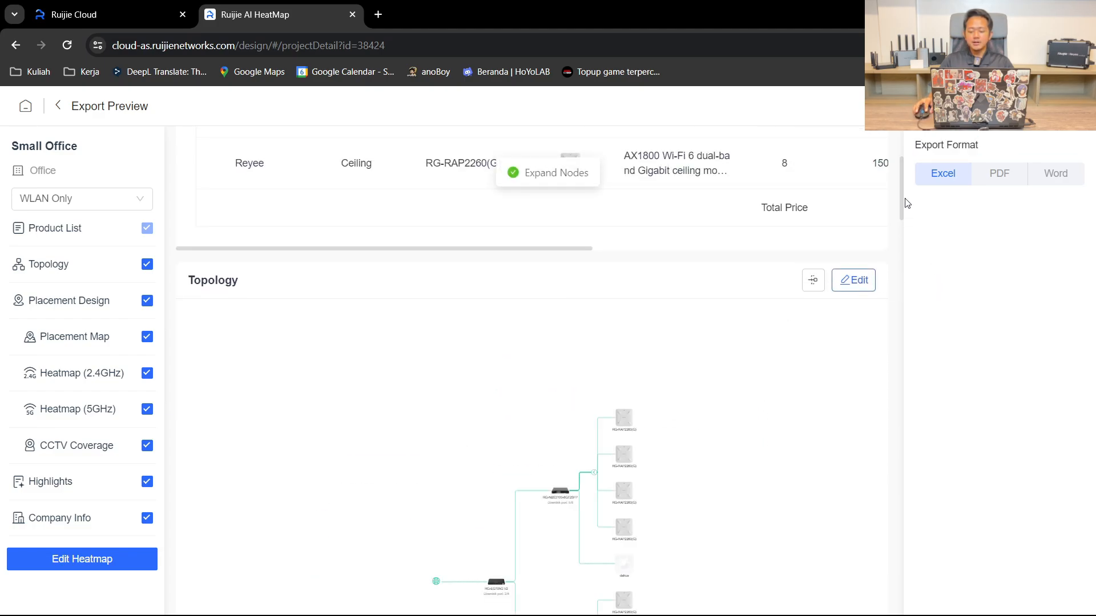
left_click_drag(903, 206, 905, 230)
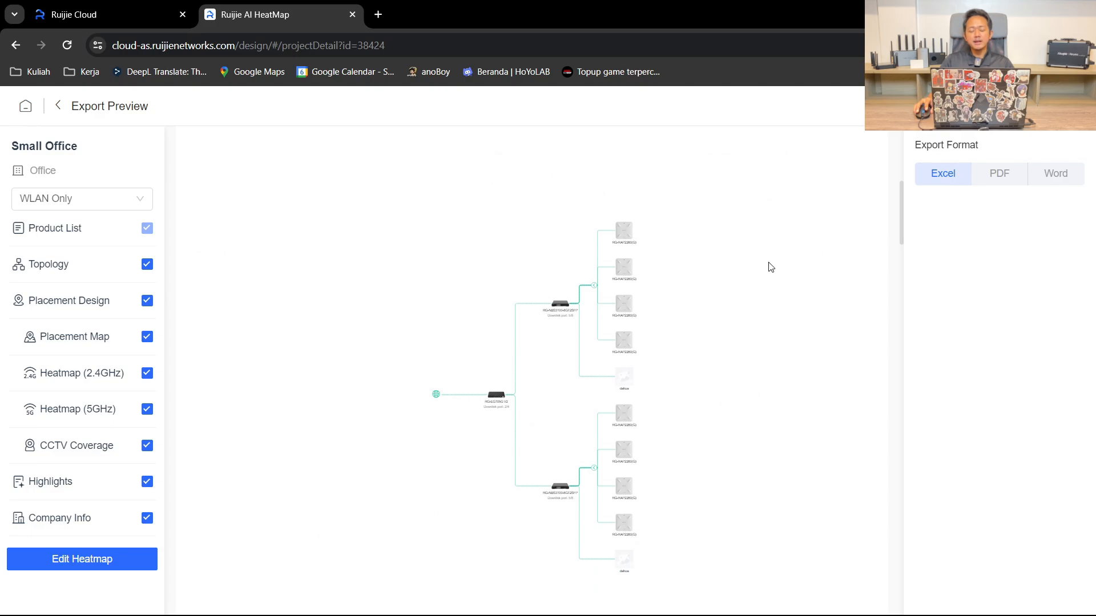
scroll(685, 303, "up", 3, "ctrl")
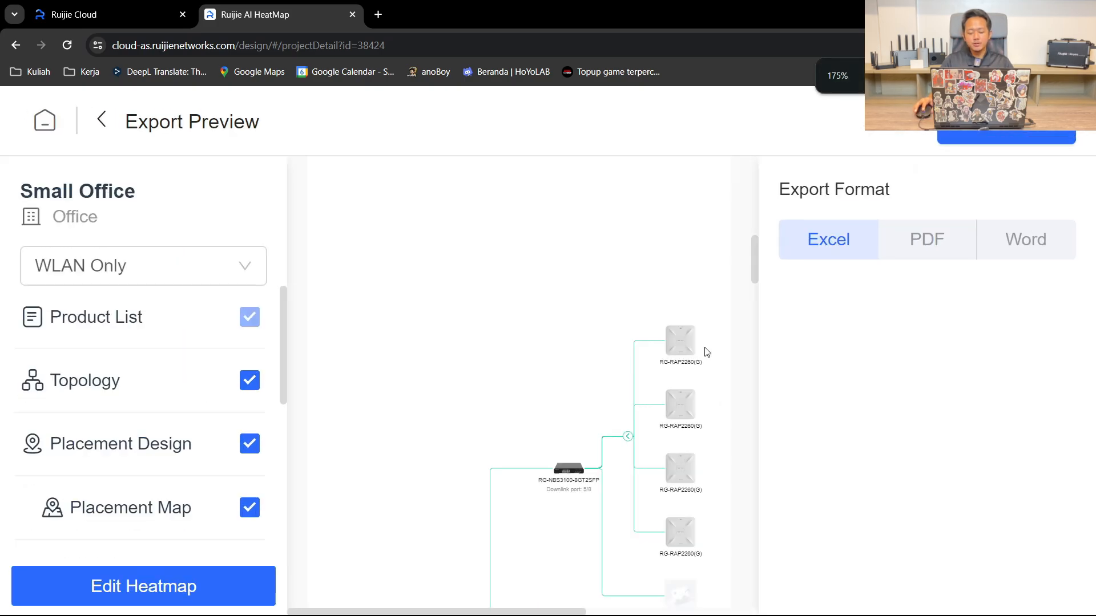
scroll(708, 350, "down", 3, "ctrl")
scroll(698, 372, "up", 4)
scroll(670, 381, "down", 4)
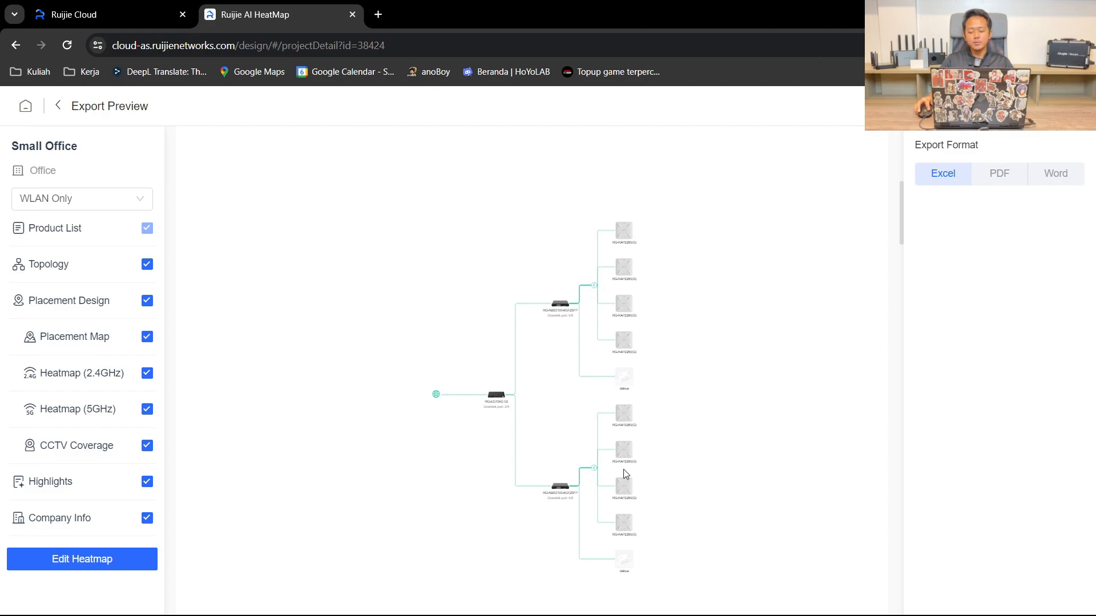
Collapse the topology nodes back into grouped access points
scroll(728, 286, "up", 5)
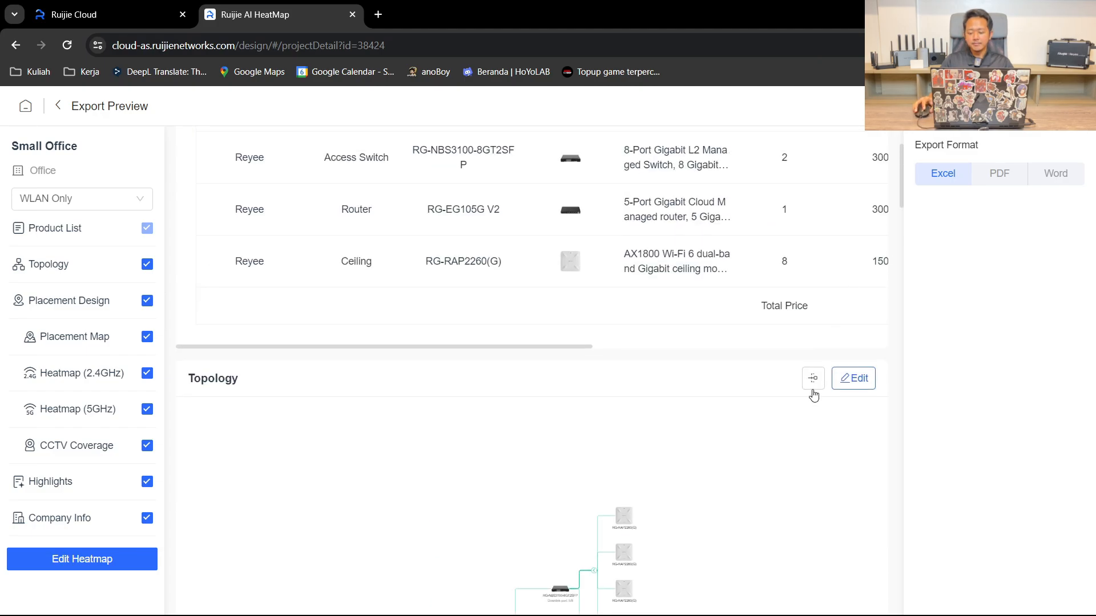
left_click(813, 378)
scroll(810, 365, "down", 5)
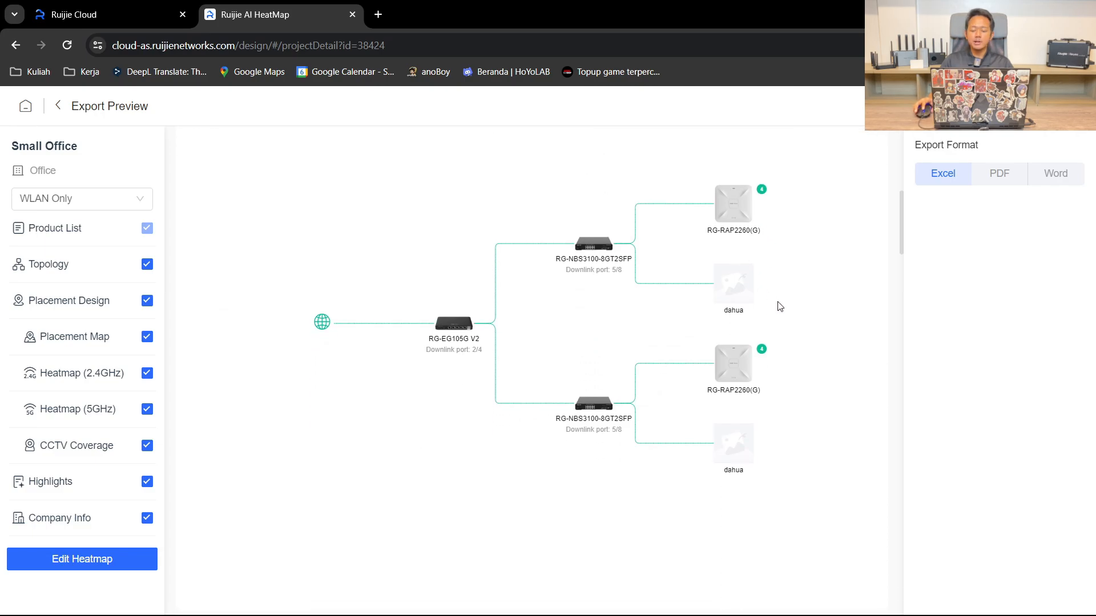
Show the walls on the placement design of floor L1 and check the placement map
scroll(737, 227, "down", 3)
scroll(714, 197, "down", 5)
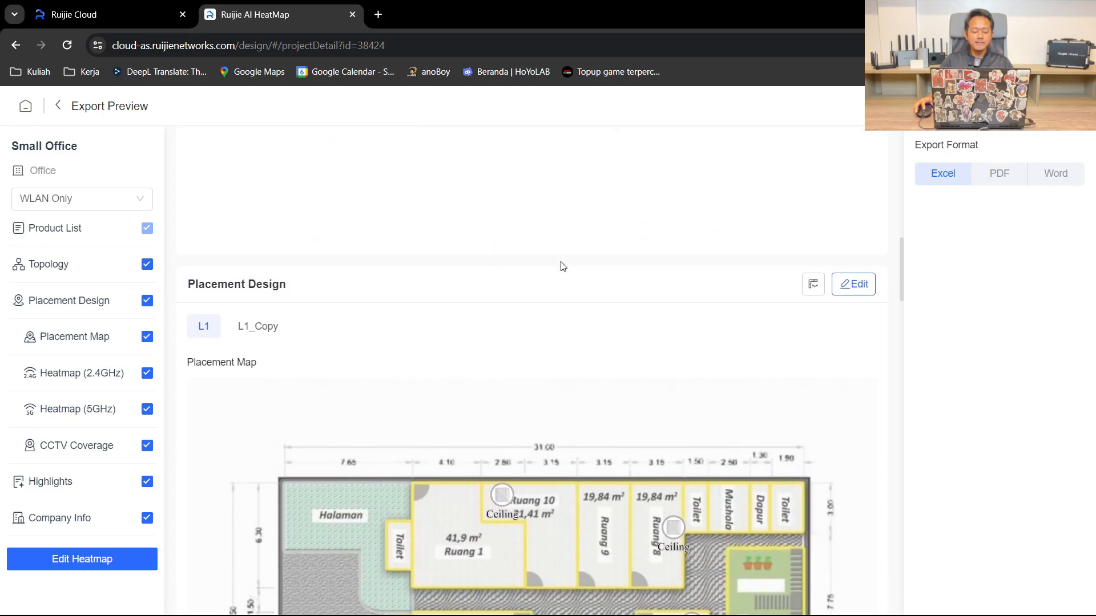
scroll(428, 268, "down", 1)
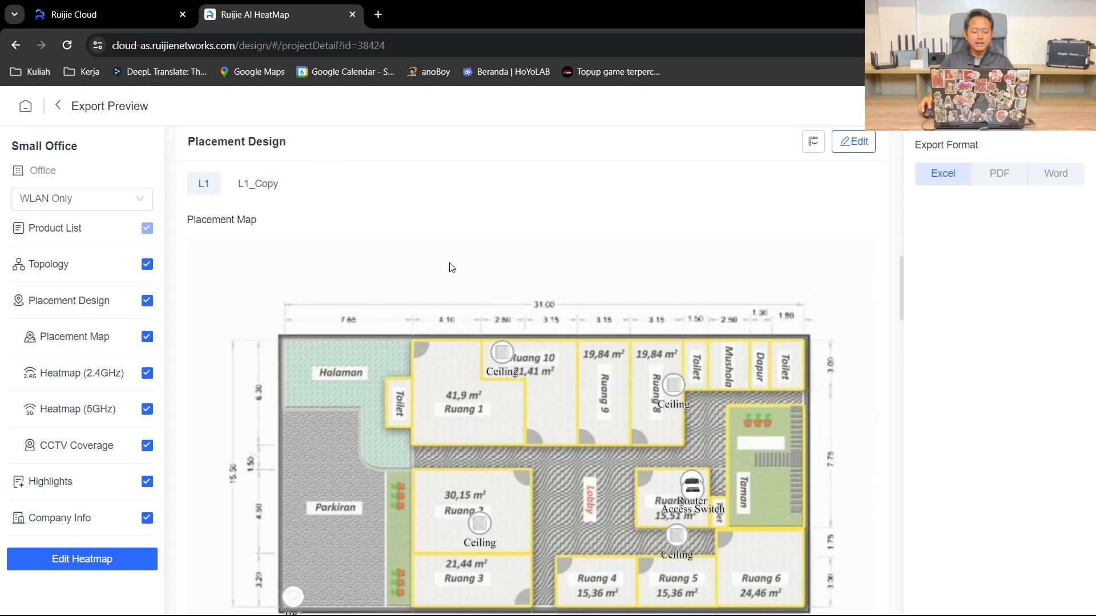
left_click(812, 143)
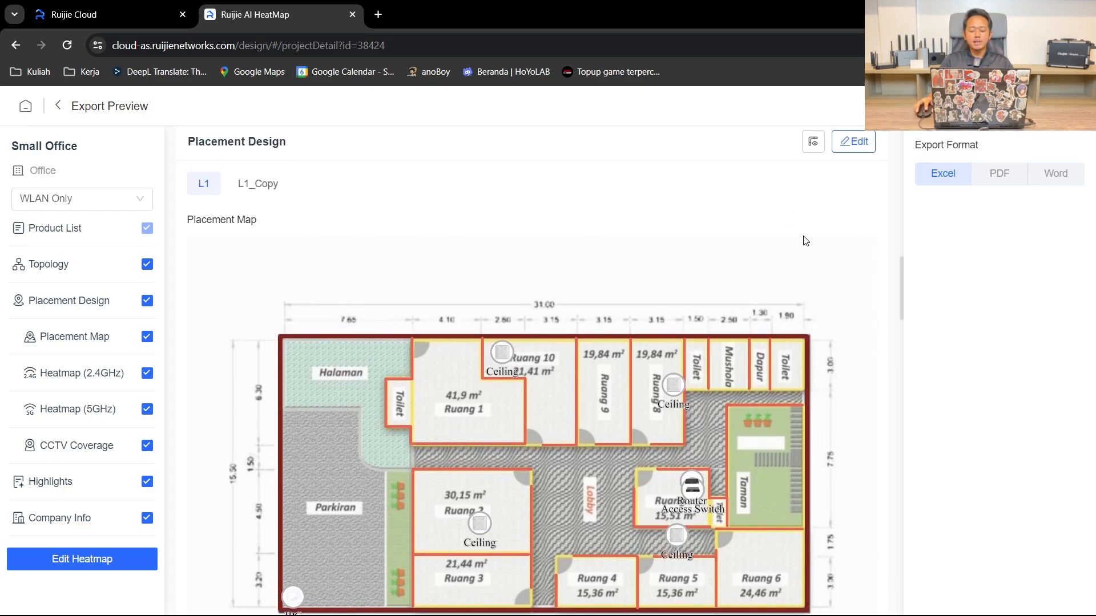
scroll(834, 258, "down", 3)
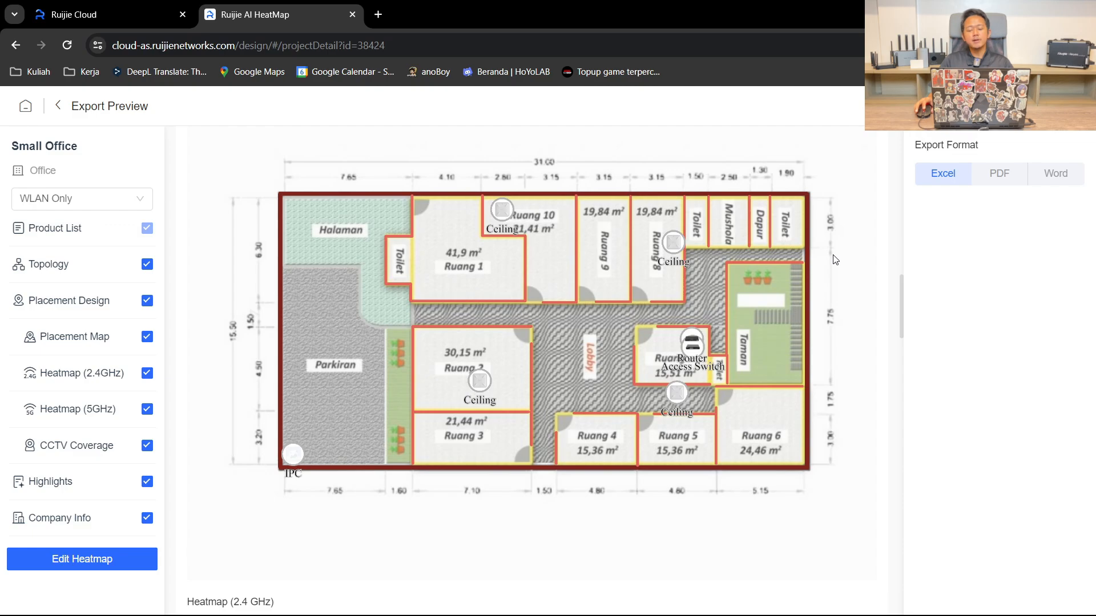
Hide the walls in the placement design for comparison and show them again
scroll(826, 293, "up", 4)
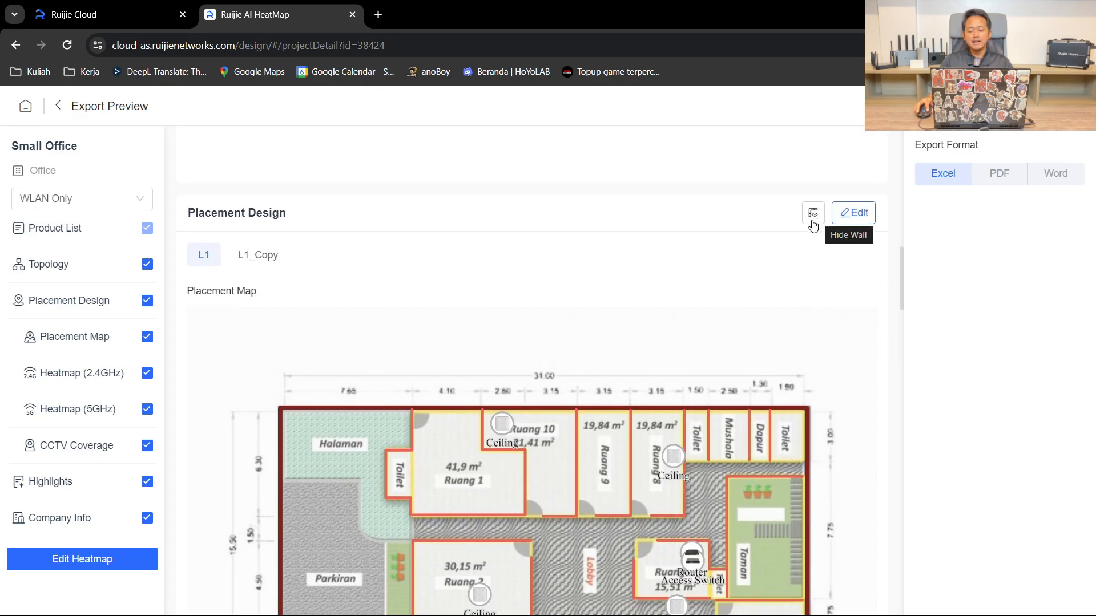
left_click(813, 225)
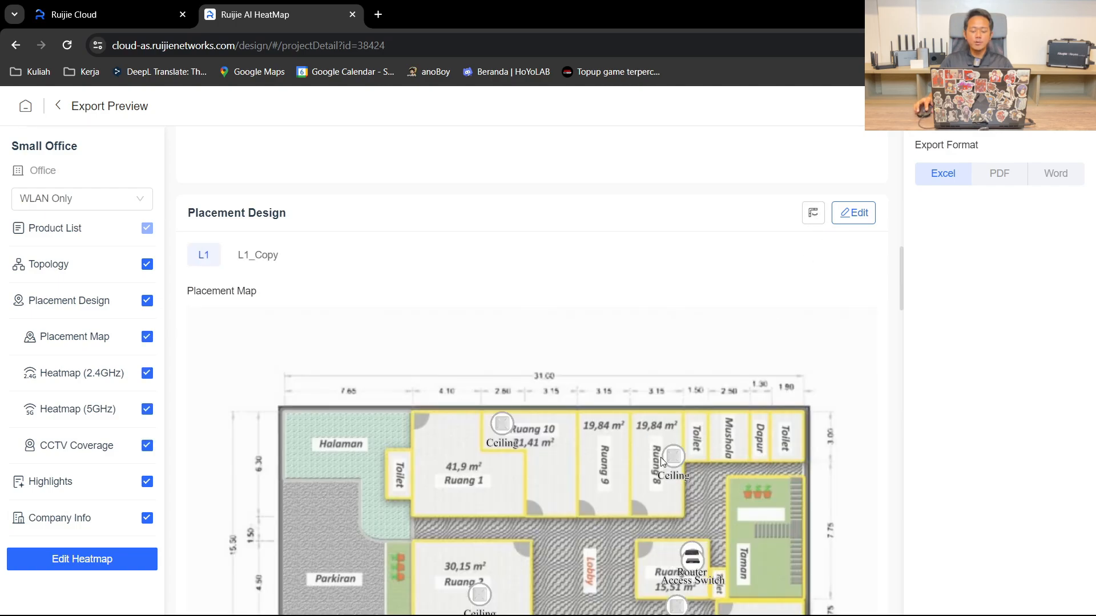
left_click(813, 219)
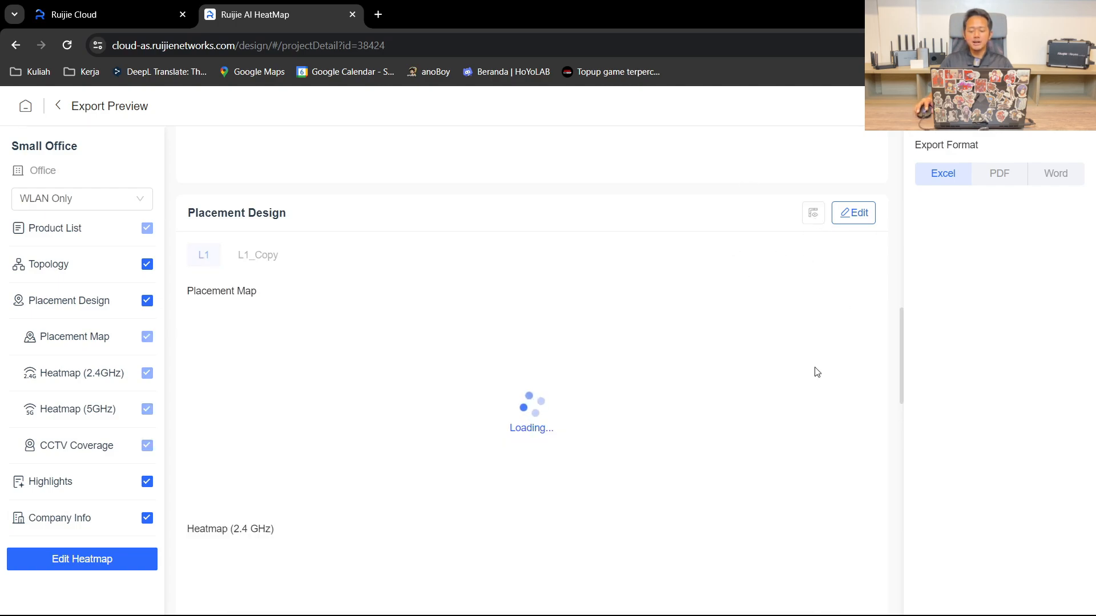
scroll(644, 263, "down", 6)
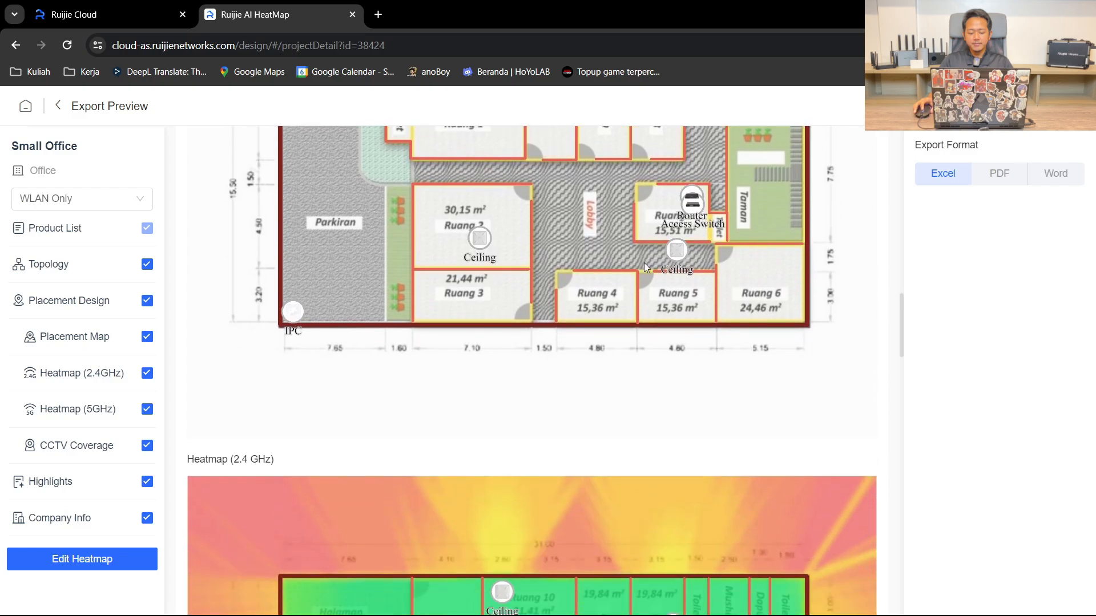
Review the 2.4 GHz and 5 GHz heatmaps, CCTV coverage, highlights and company info in the export preview
scroll(766, 317, "down", 6)
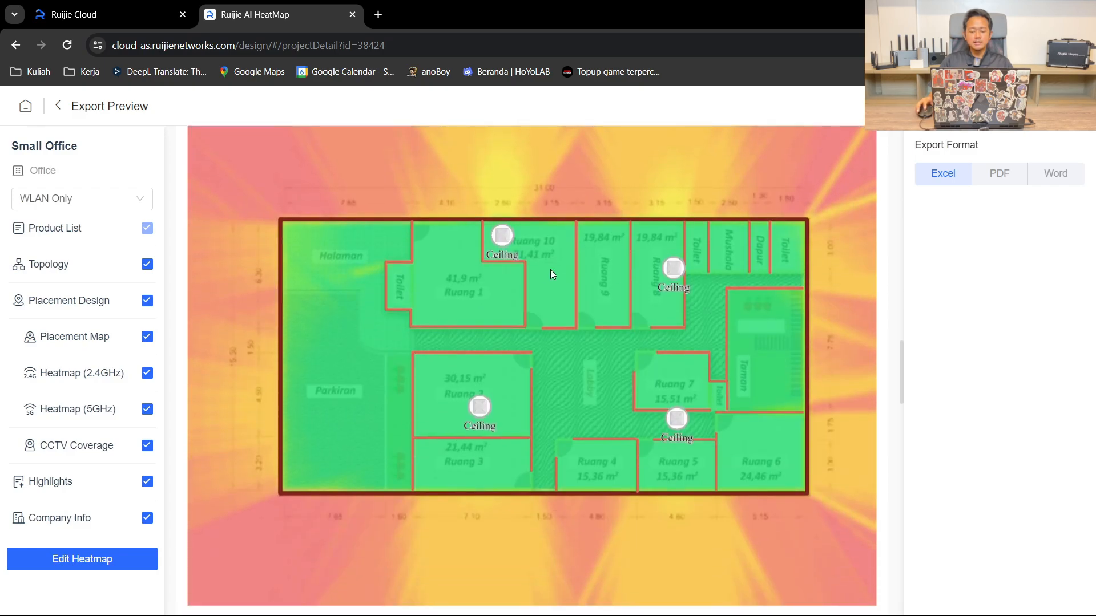
scroll(550, 272, "up", 1)
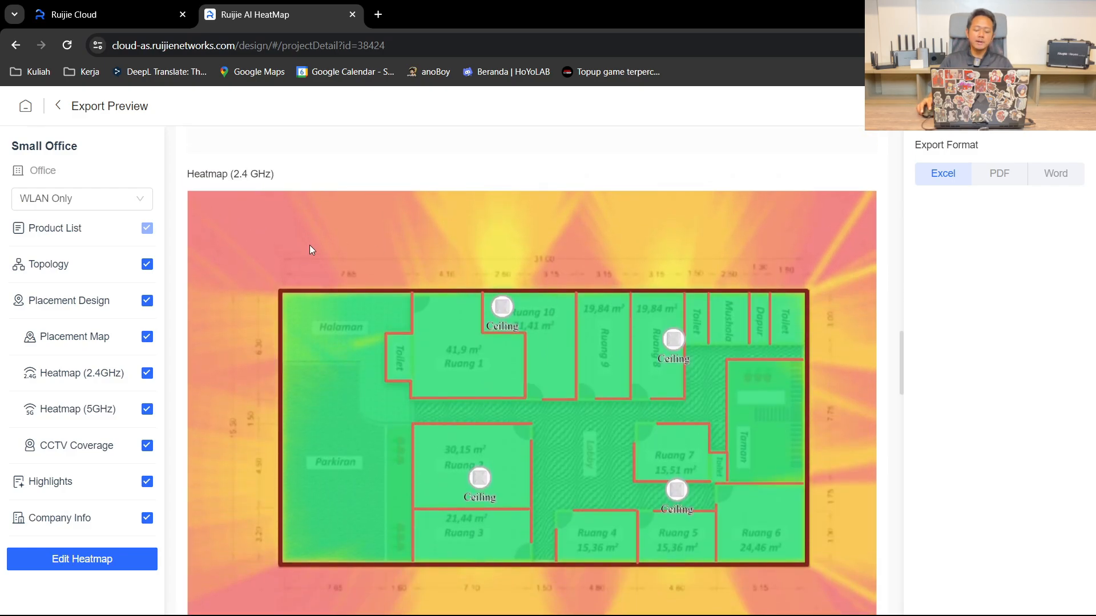
scroll(342, 251, "down", 10)
scroll(335, 269, "up", 1)
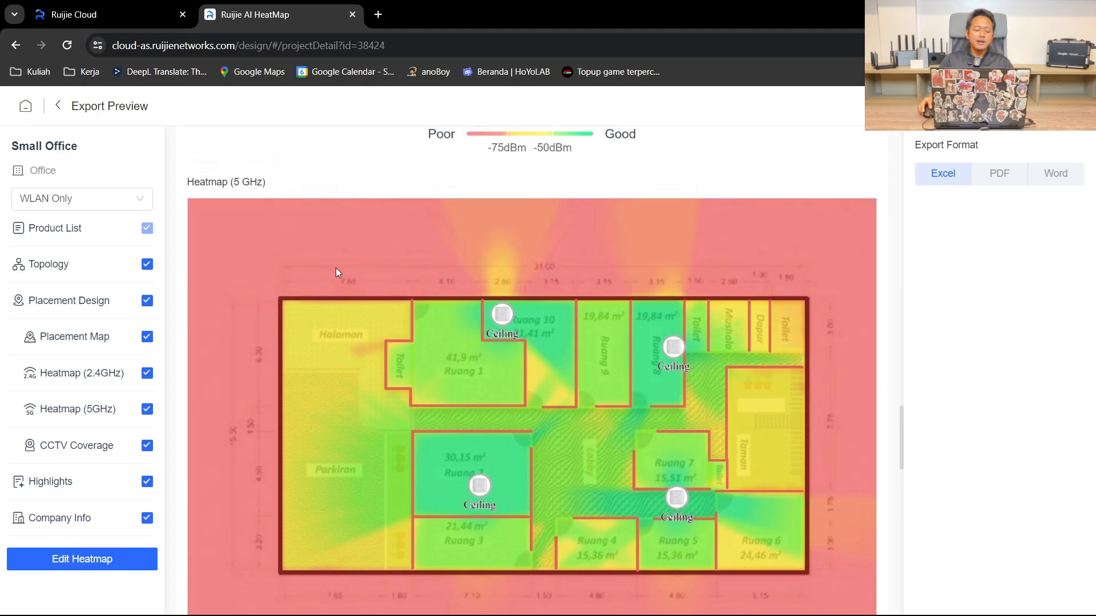
scroll(337, 269, "down", 9)
scroll(447, 306, "down", 2)
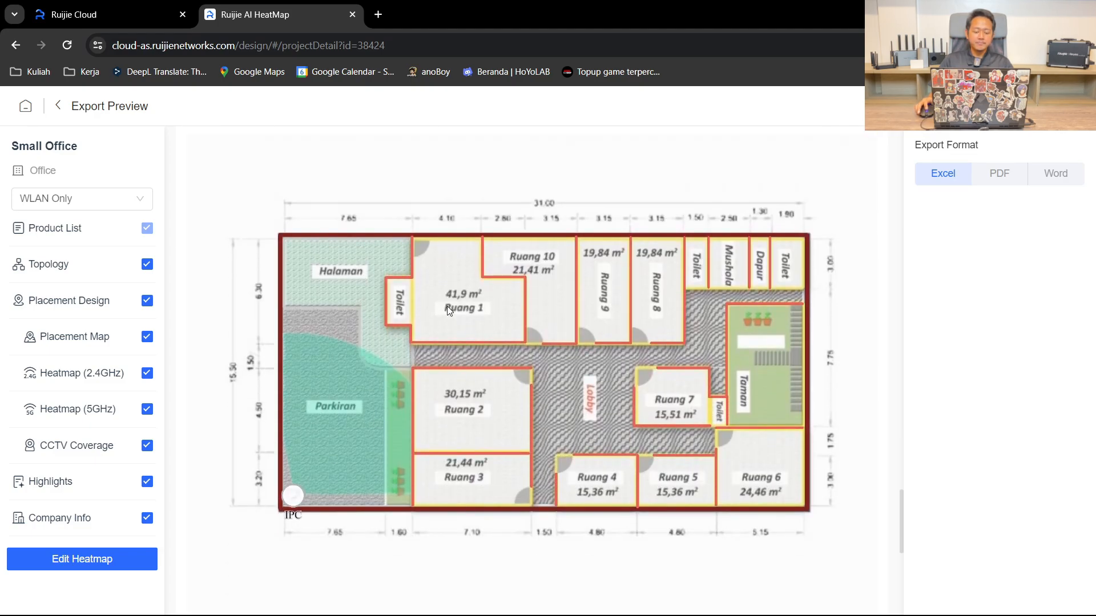
scroll(312, 314, "up", 2)
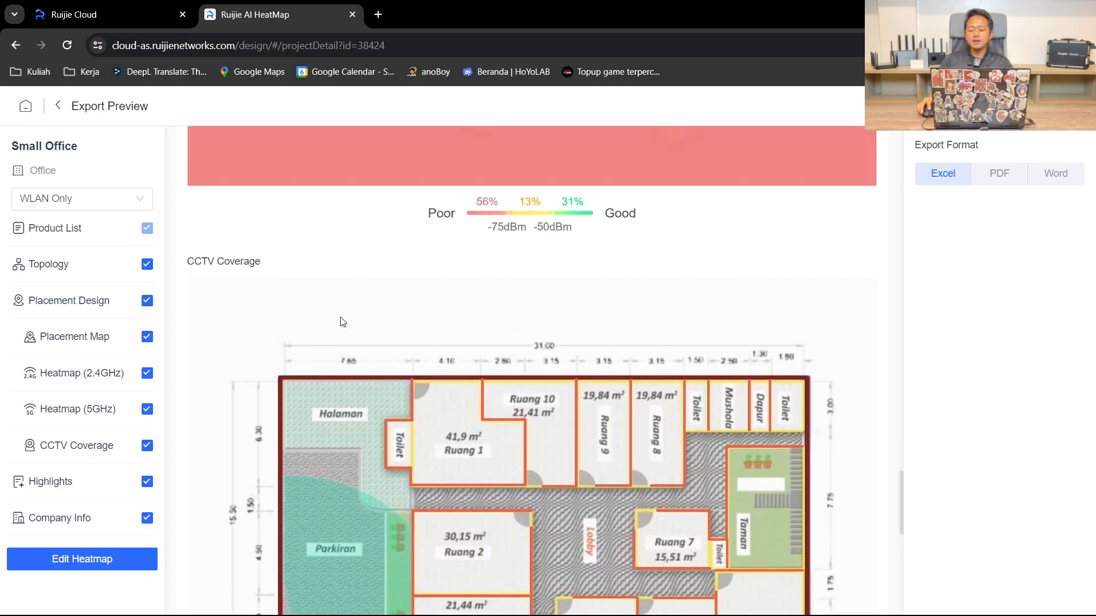
scroll(359, 328, "down", 10)
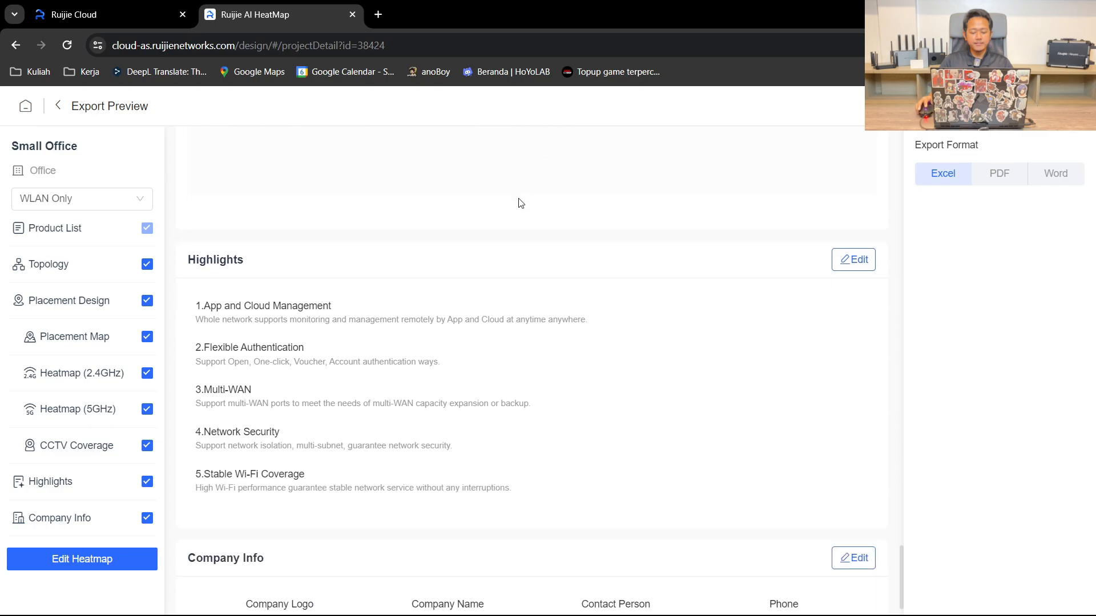
scroll(565, 229, "down", 1)
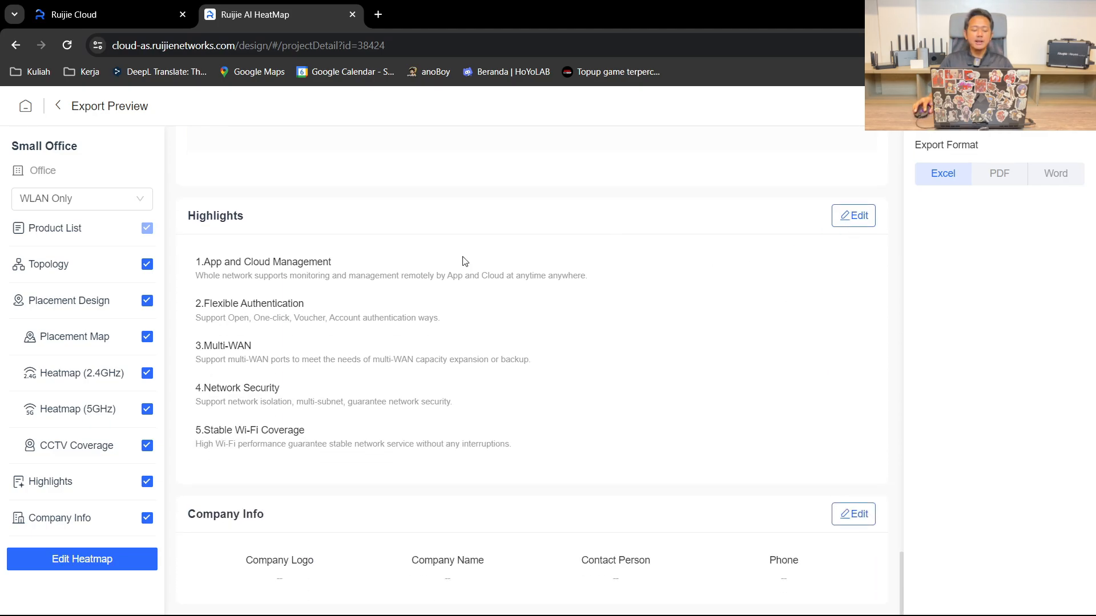
Open the highlights editor, view the form for adding a custom highlight, and return to the export preview without adding one
left_click(853, 216)
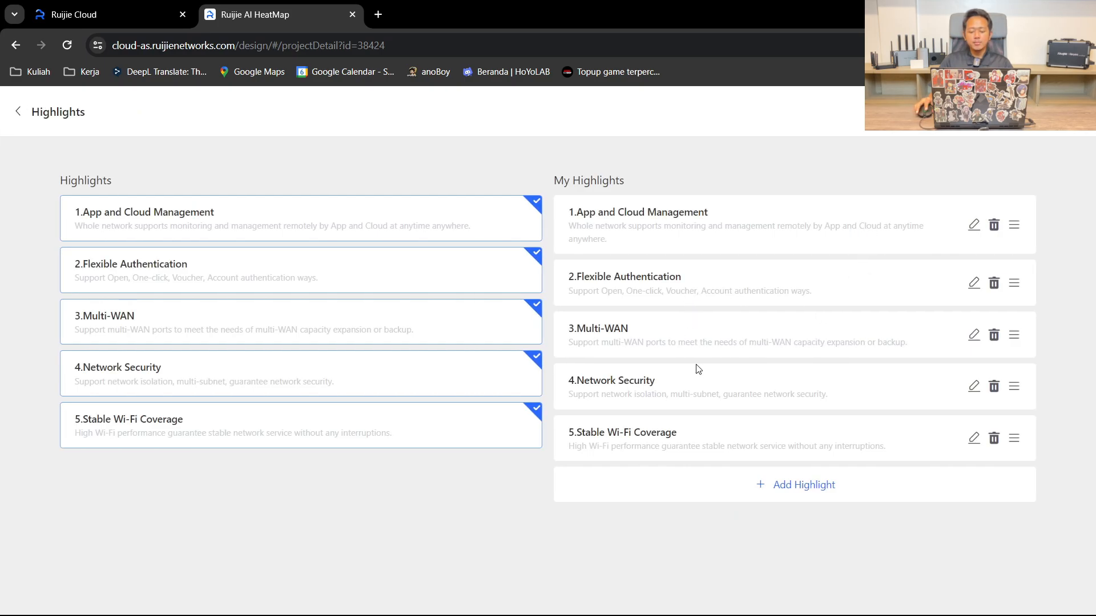
left_click(754, 486)
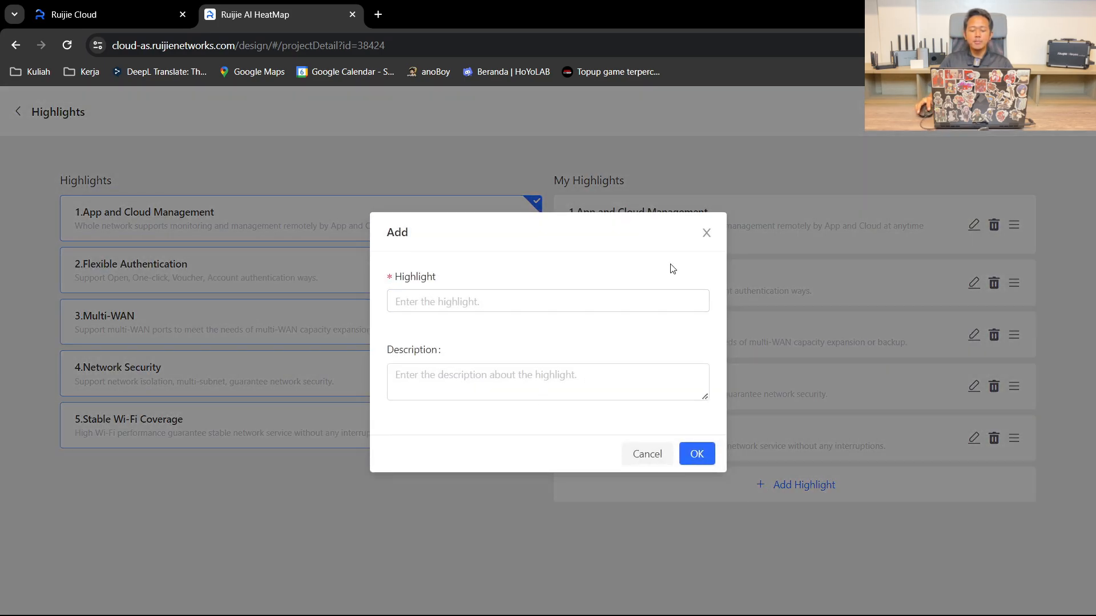
left_click(711, 235)
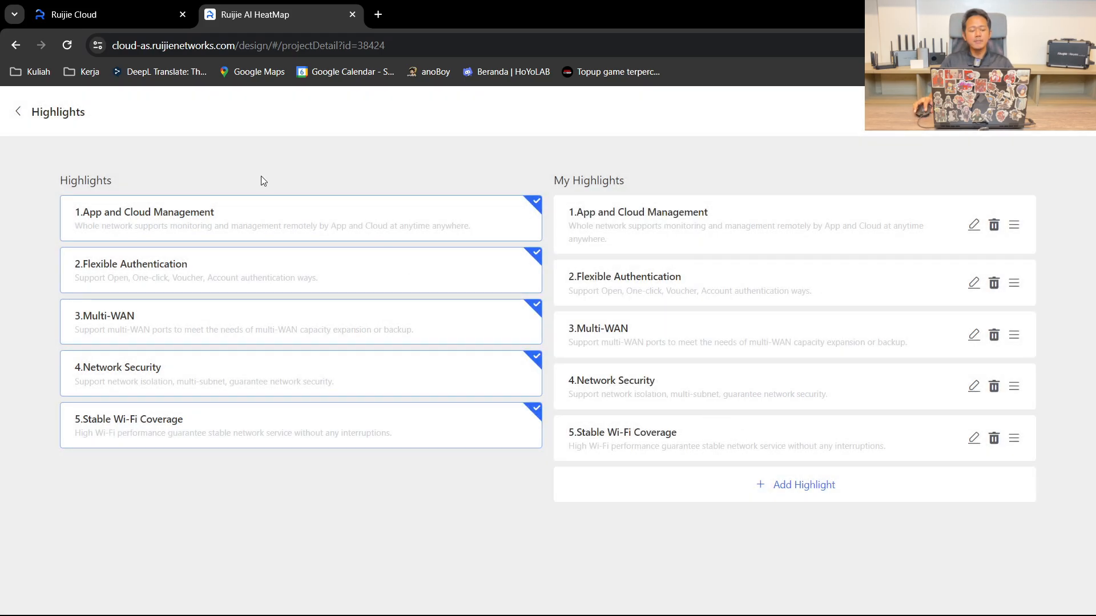
left_click(36, 113)
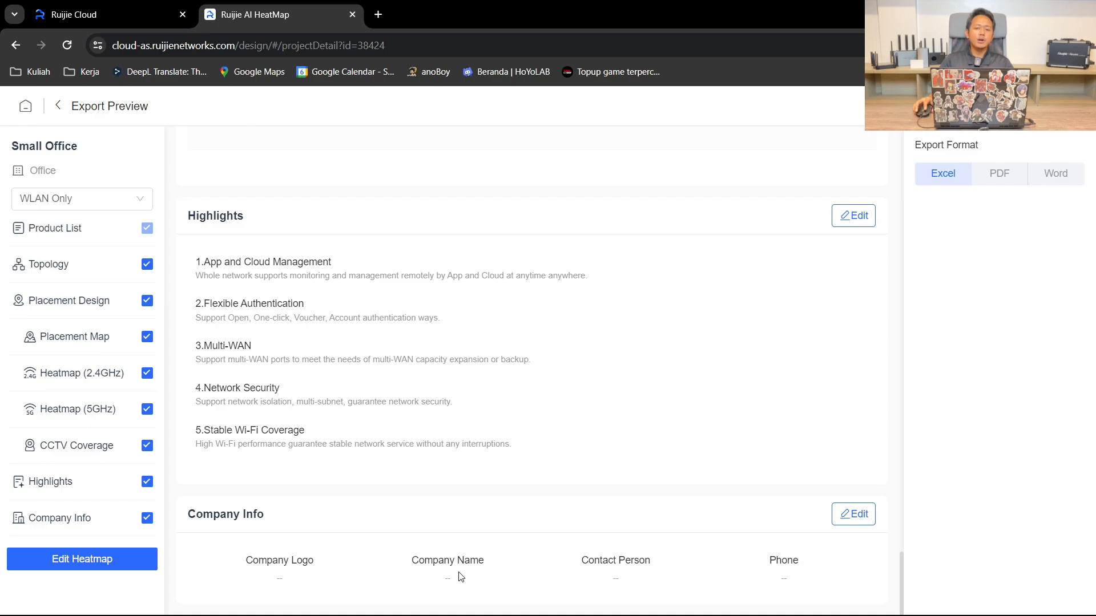
Choose Word as the export format and export the Small Office design report
scroll(597, 491, "up", 10)
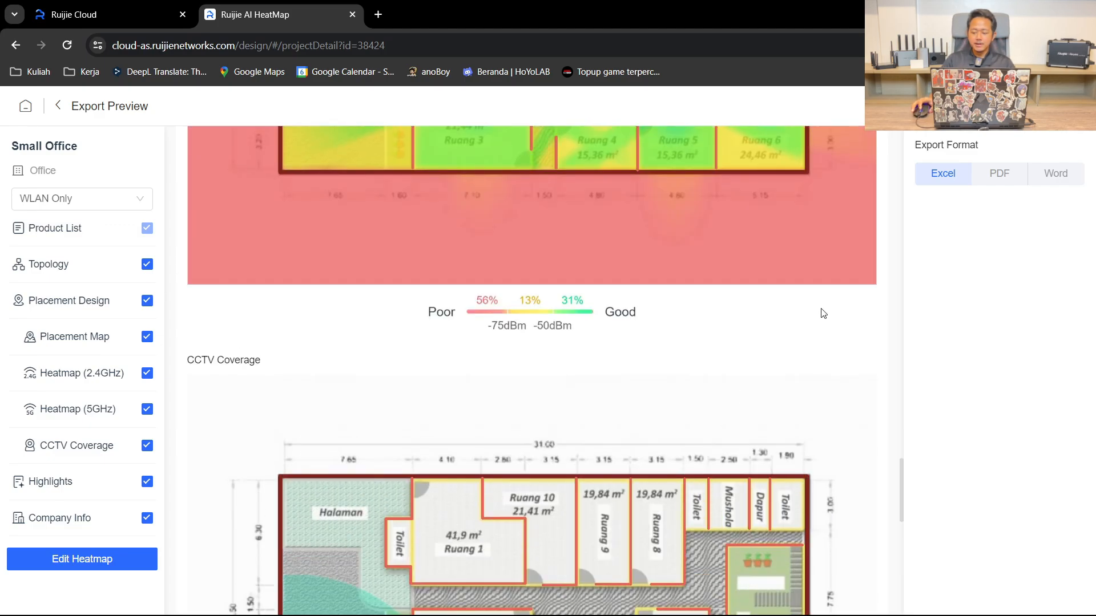
left_click(1000, 177)
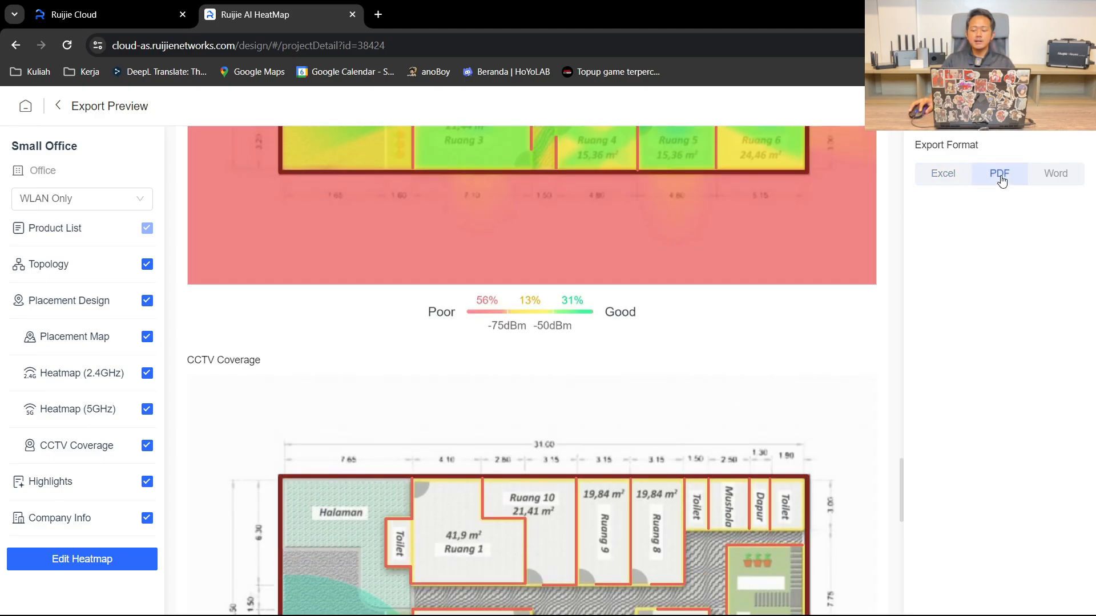
left_click(1052, 181)
left_click(951, 177)
left_click(1056, 176)
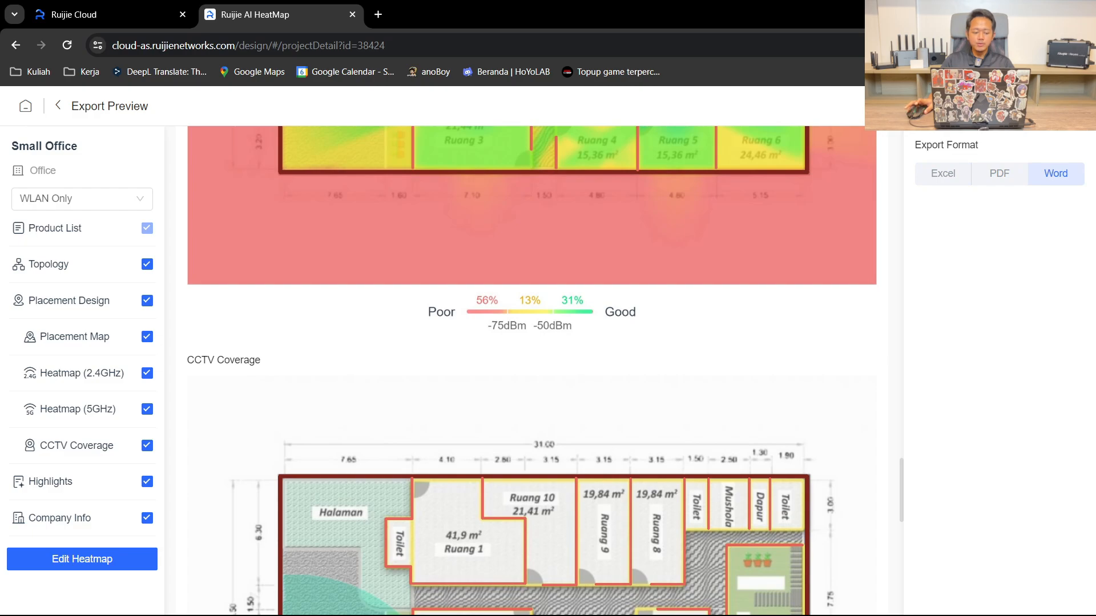
left_click(1056, 107)
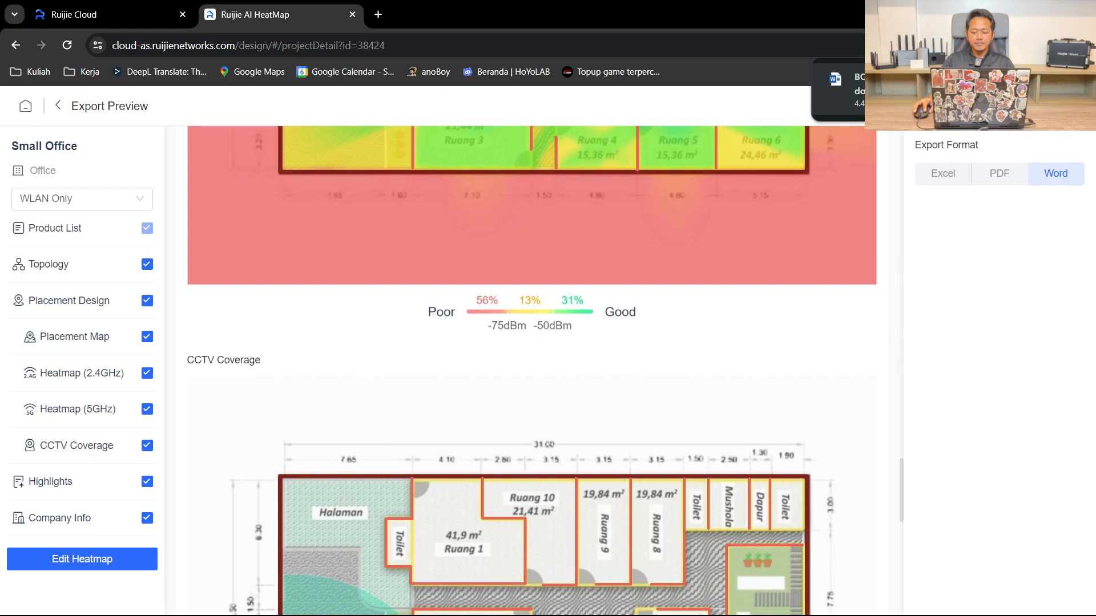
Open the exported report in Word and check its cover page with the project title and company fields
left_click(918, 90)
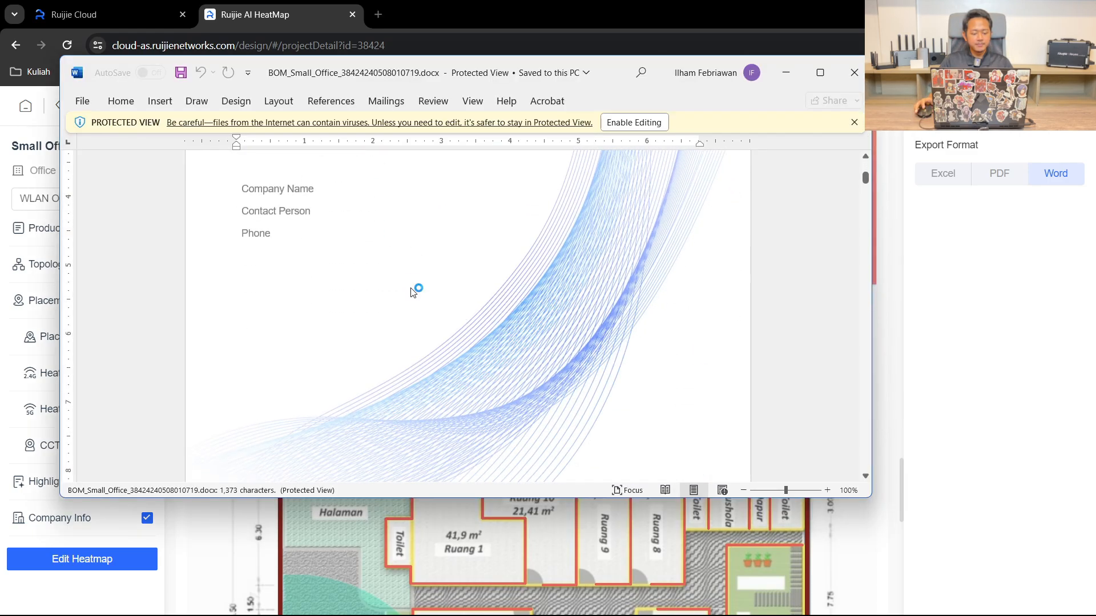
scroll(368, 274, "down", 5)
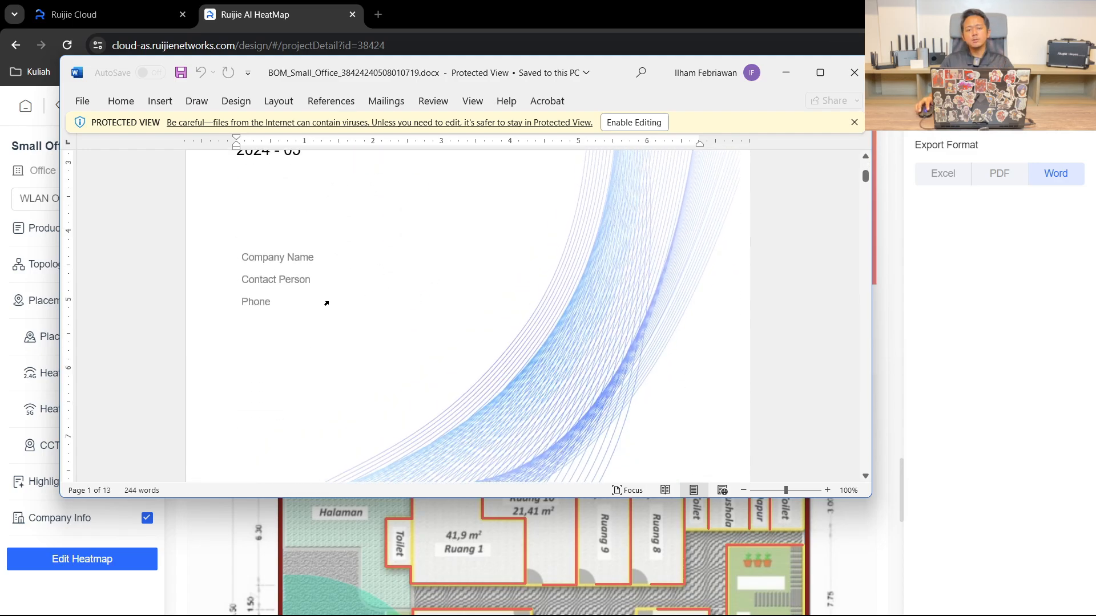
scroll(337, 324, "up", 5)
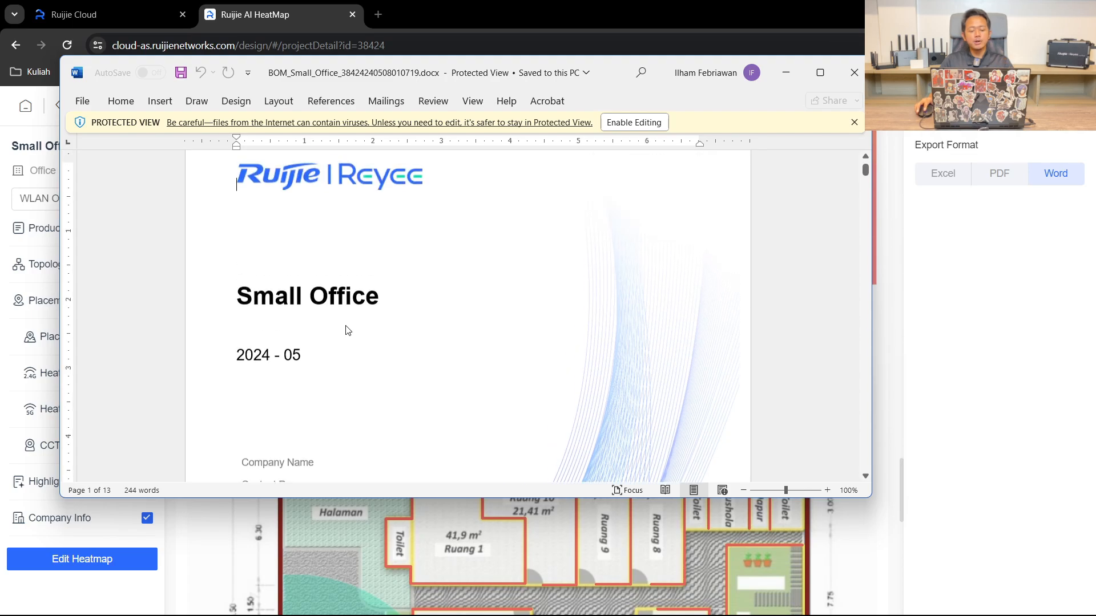
scroll(628, 375, "down", 4)
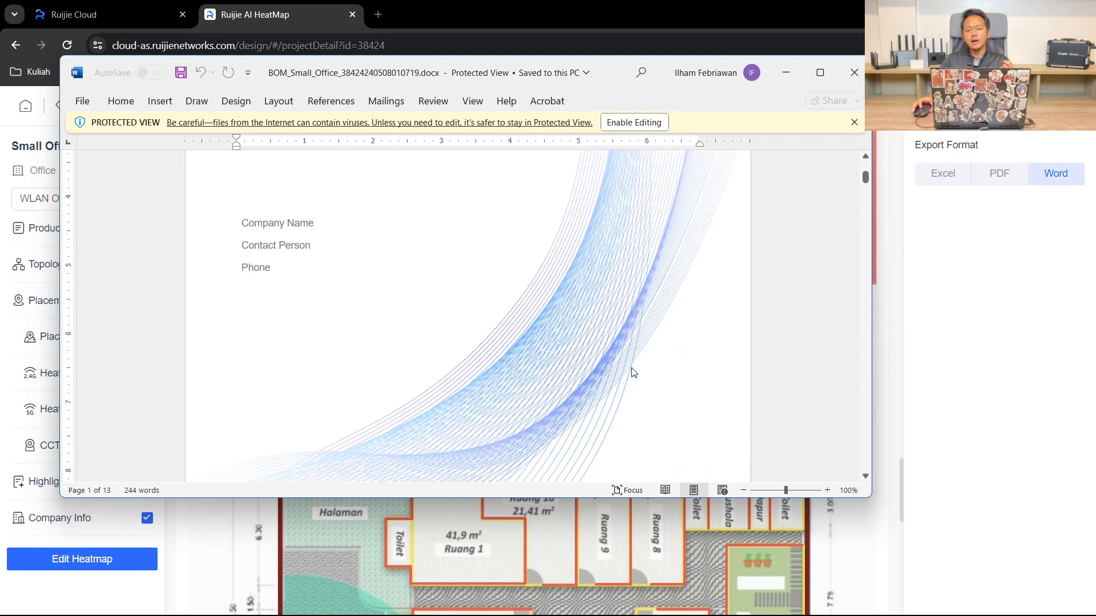
scroll(634, 375, "up", 3)
scroll(625, 380, "up", 2)
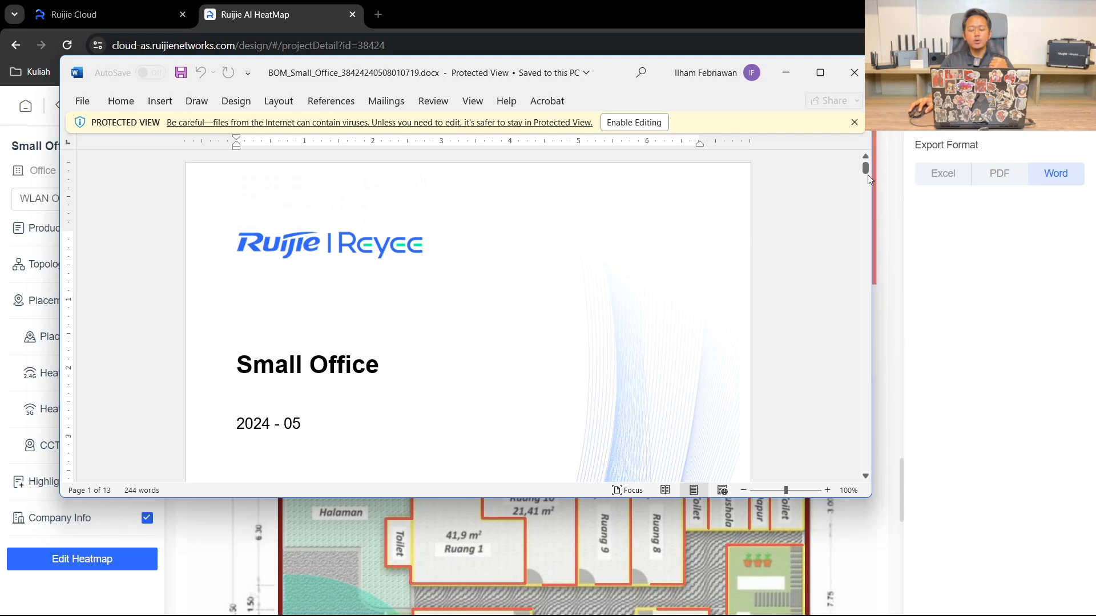
Read through the Highlights section of the exported report
left_click_drag(867, 175, 866, 201)
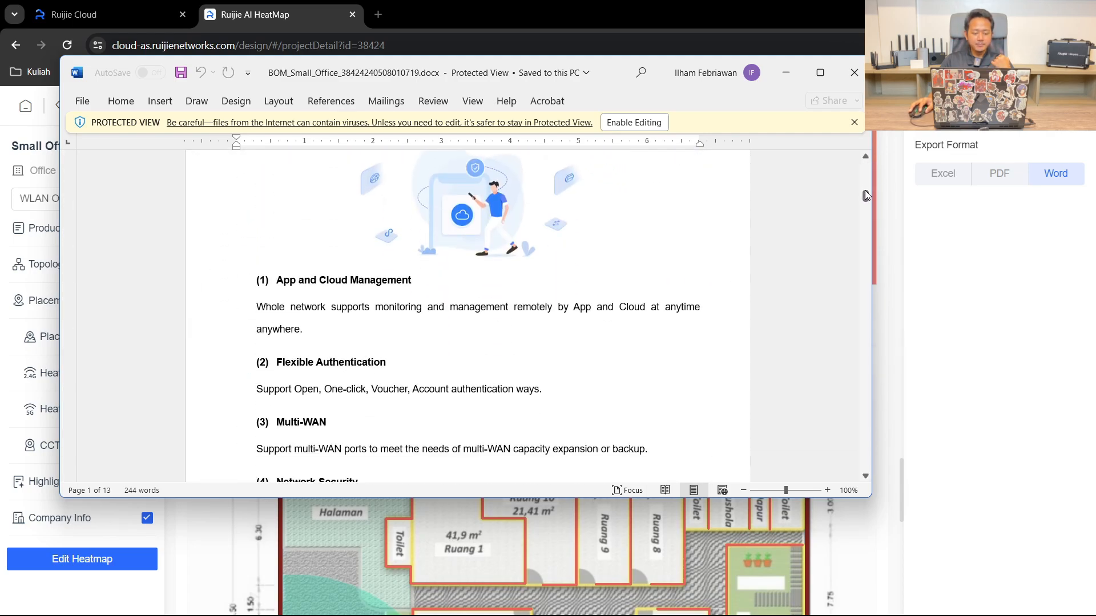
scroll(699, 244, "up", 3)
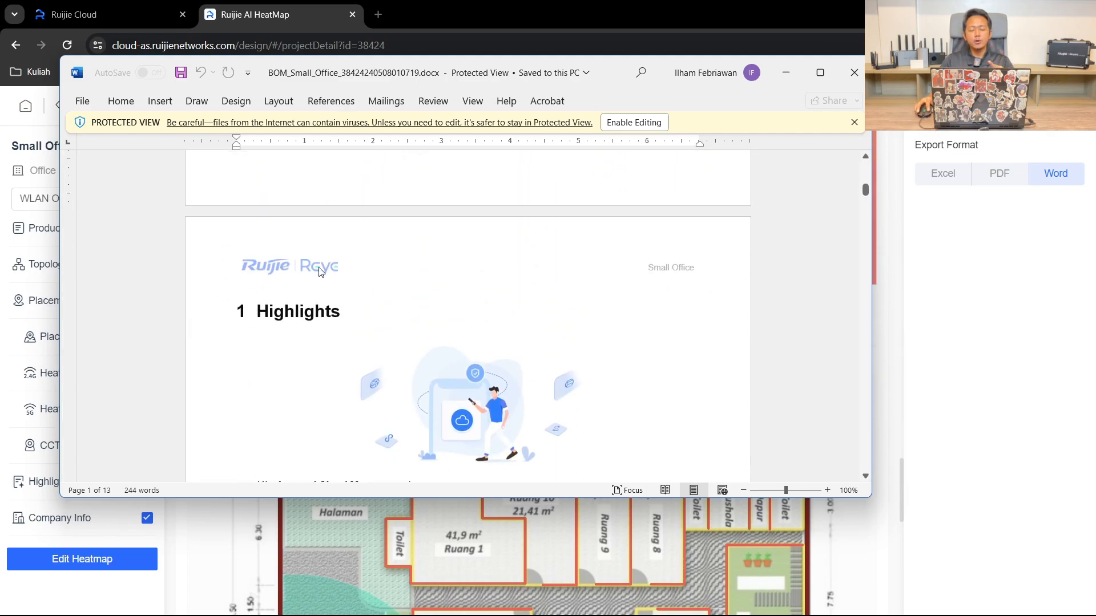
scroll(447, 303, "down", 5)
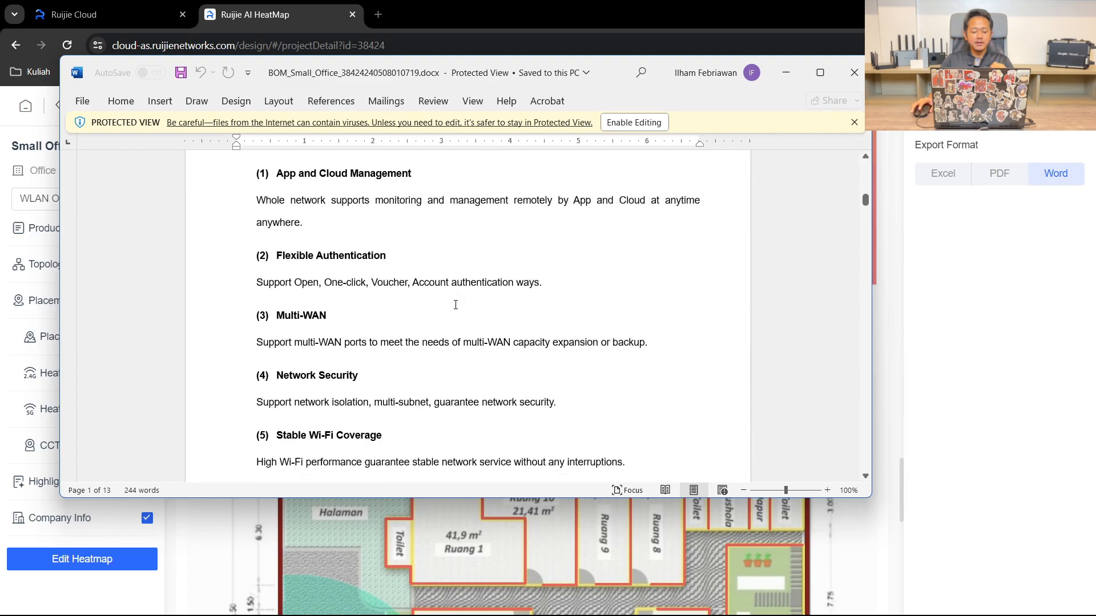
Examine the product list table and the topology diagram in the exported report
scroll(344, 297, "down", 12)
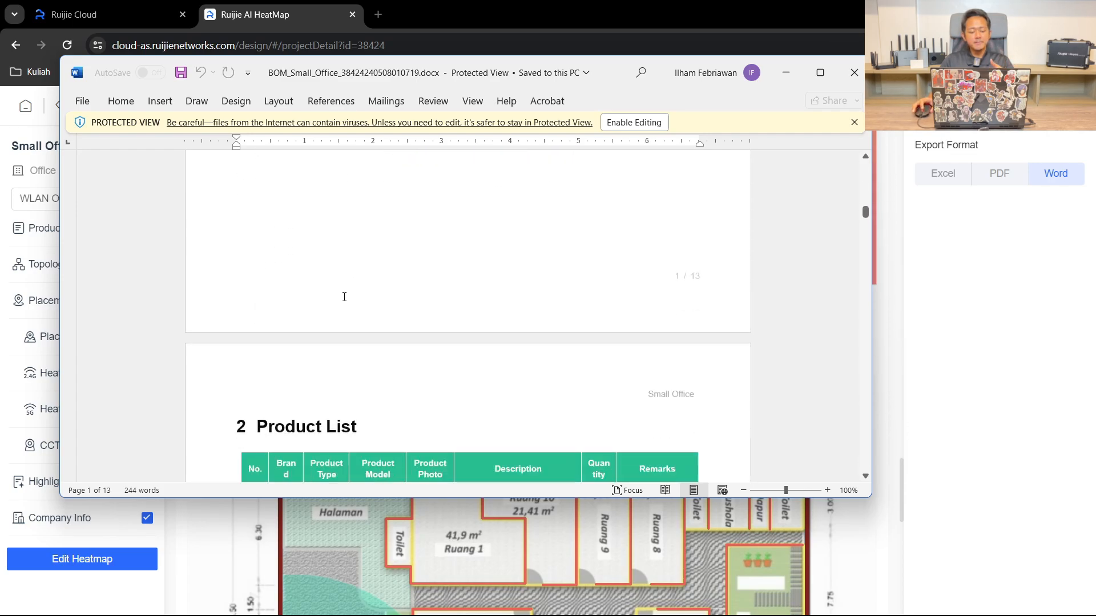
scroll(425, 314, "down", 1)
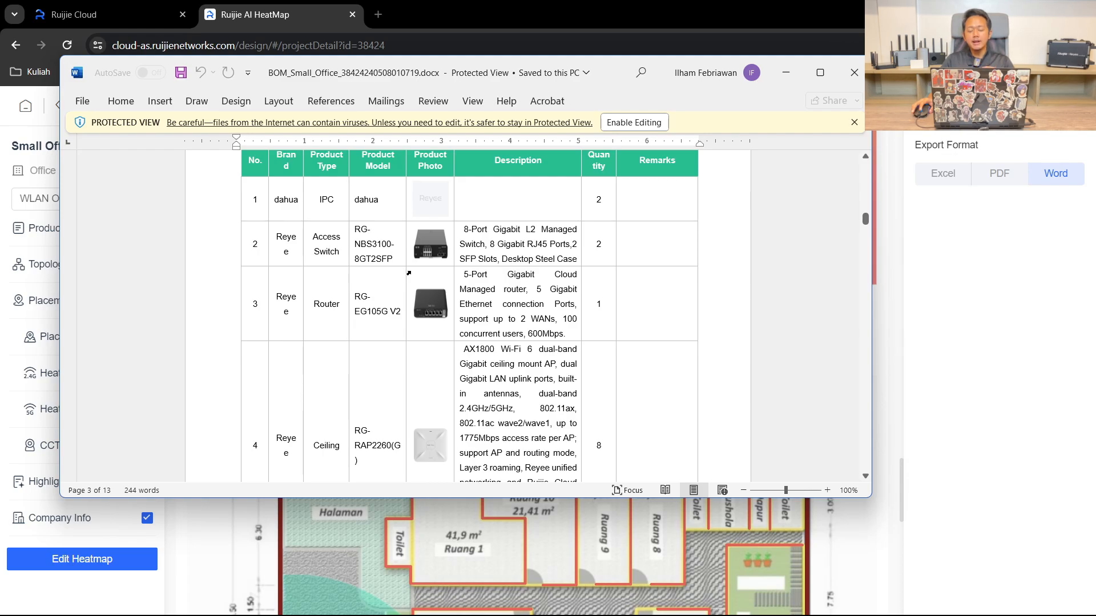
scroll(408, 273, "down", 2)
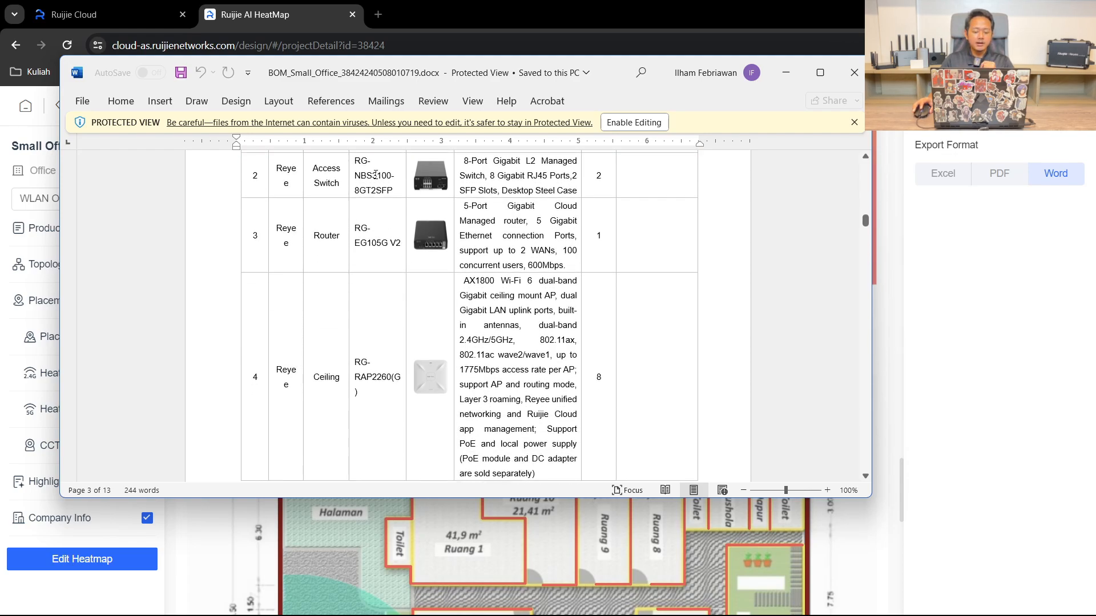
scroll(374, 276, "down", 10)
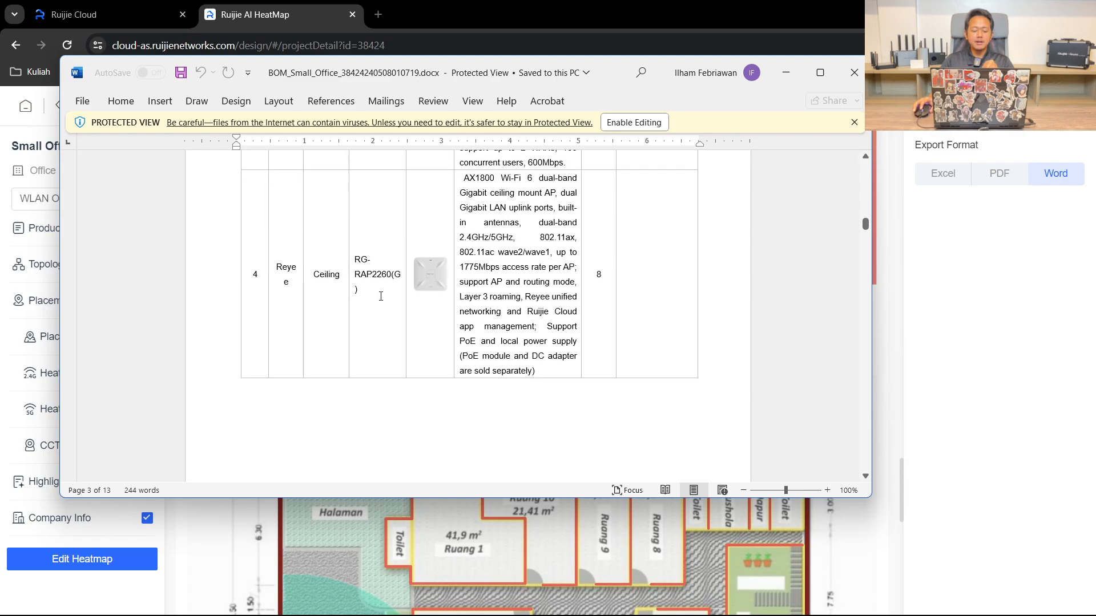
scroll(382, 301, "down", 2)
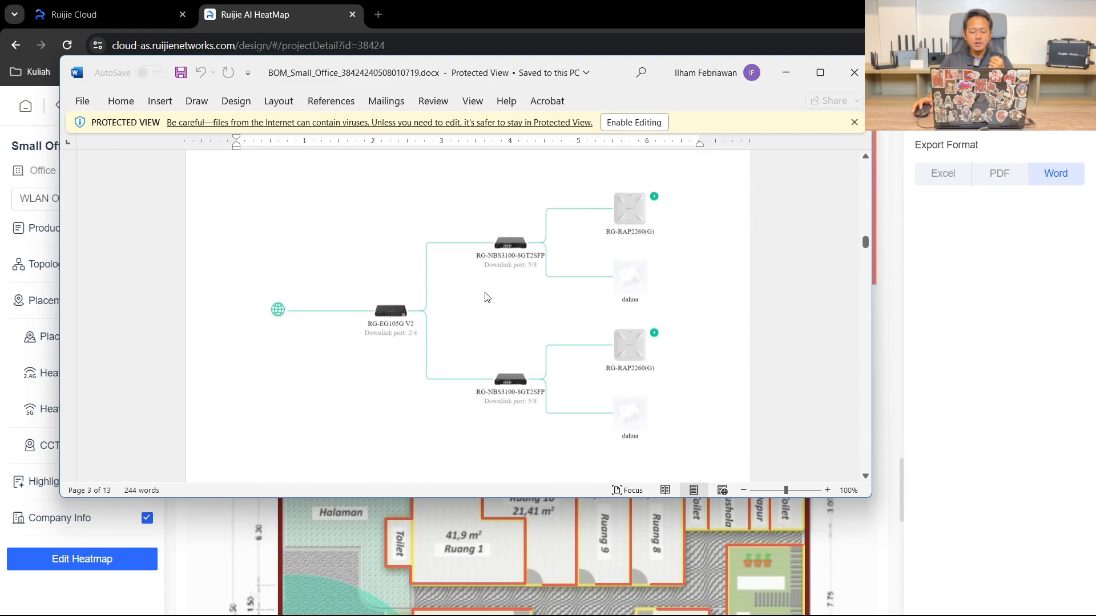
Maximize the document window and inspect the device positions on the placement map at a larger zoom
scroll(625, 280, "down", 8)
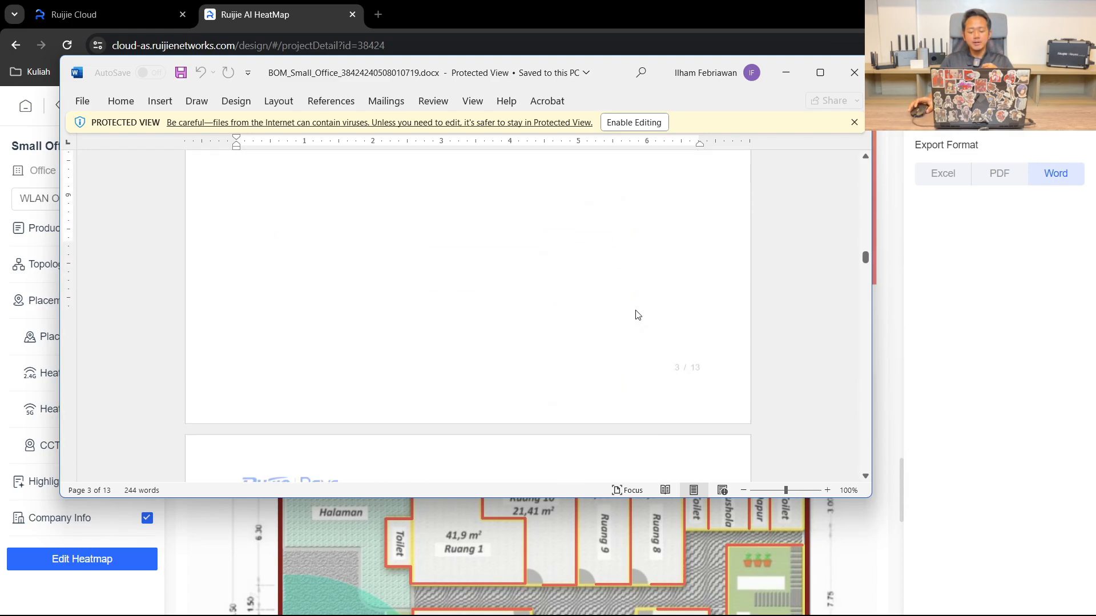
scroll(630, 314, "down", 3)
scroll(571, 297, "down", 1)
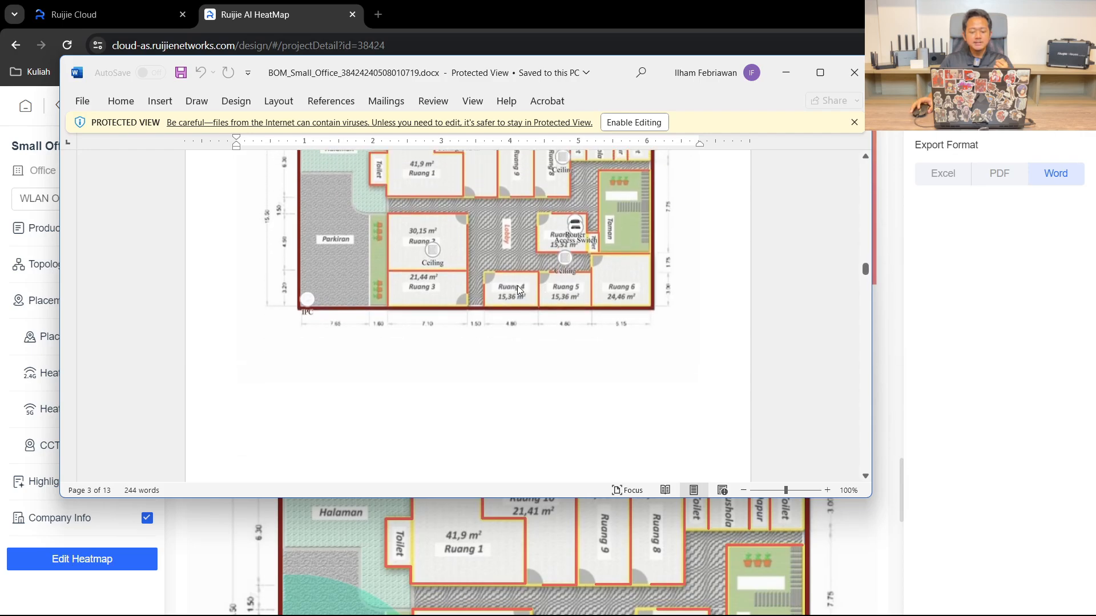
scroll(517, 286, "up", 1)
left_click(821, 72)
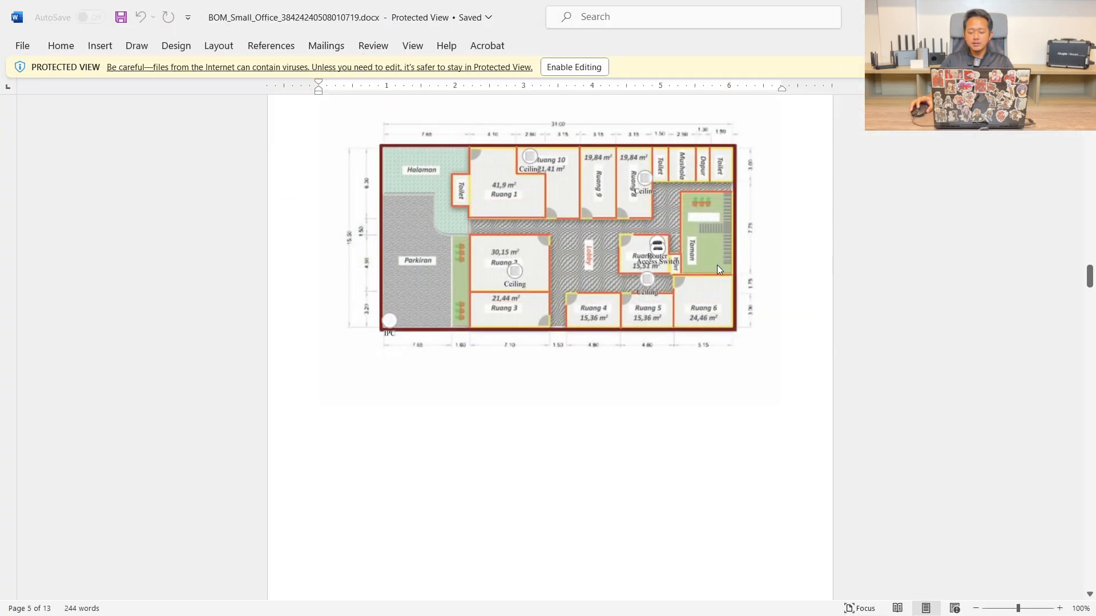
scroll(716, 265, "up", 9, "ctrl")
scroll(828, 325, "up", 5)
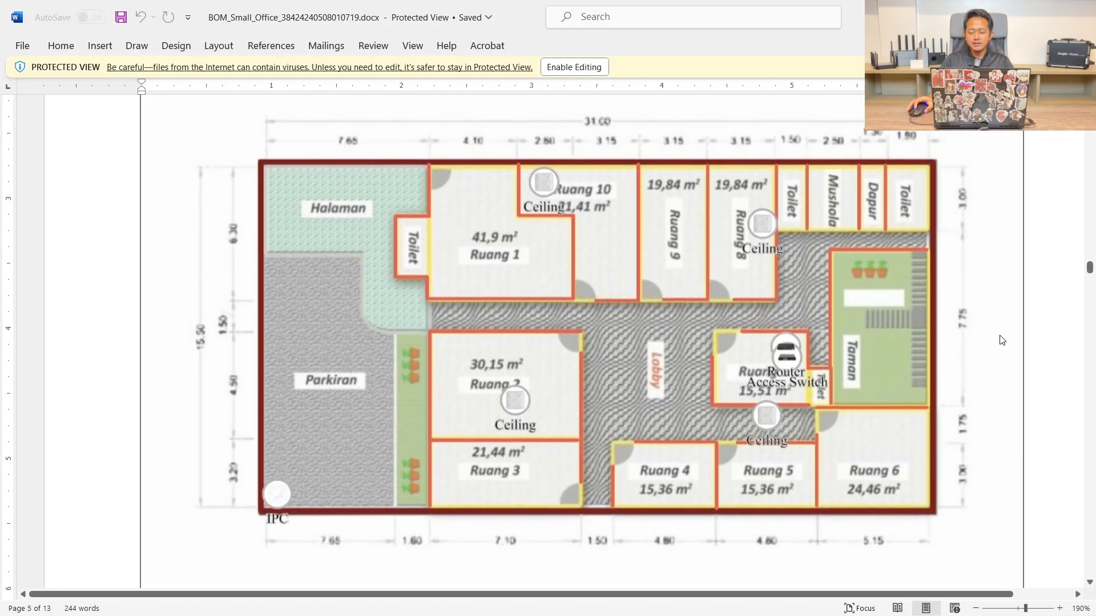
scroll(959, 280, "down", 1)
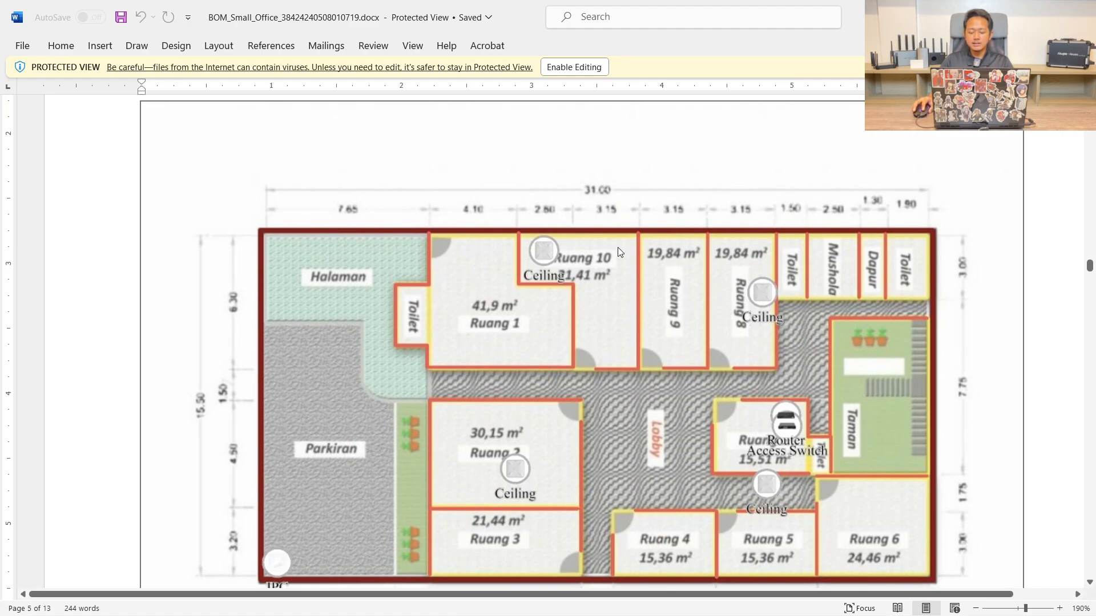
scroll(619, 251, "down", 3, "ctrl")
Examine the 2.4 GHz heatmap section of the exported report at 130% zoom
scroll(379, 421, "down", 10)
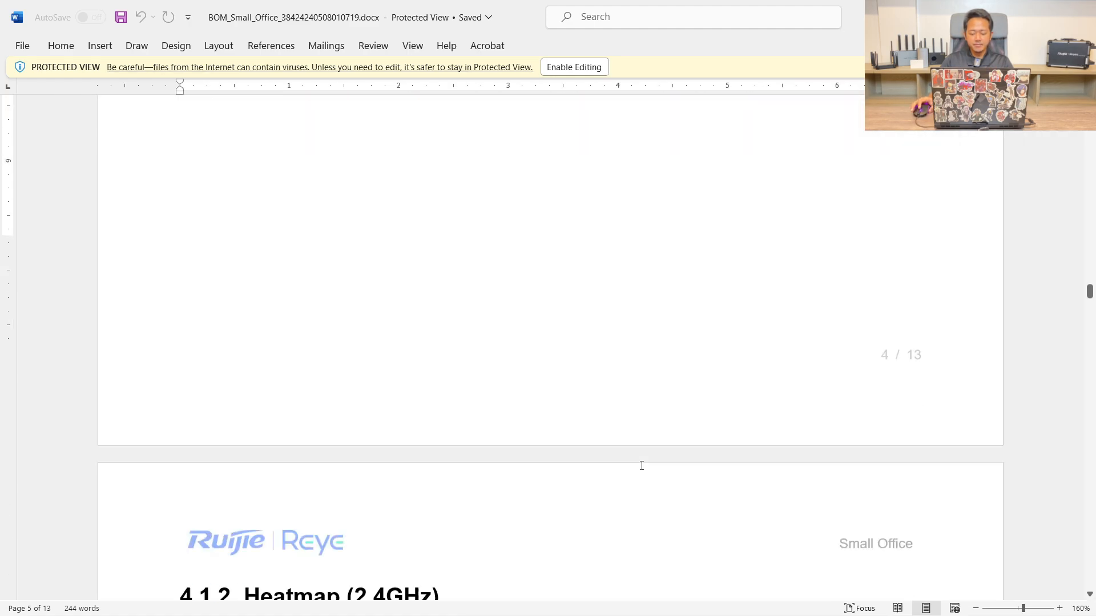
scroll(641, 465, "down", 5)
scroll(621, 457, "down", 3, "ctrl")
scroll(539, 448, "down", 1)
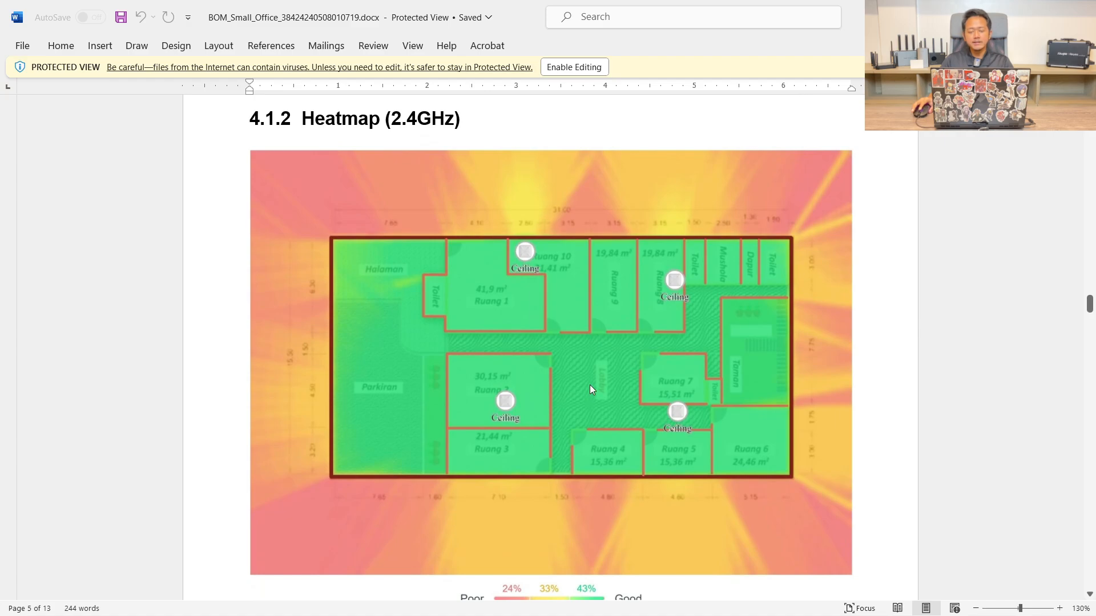
Examine the 5 GHz heatmap and the L1_Copy placement map in the exported report, ending back at its cover page
scroll(590, 389, "down", 10)
scroll(590, 389, "down", 6, "ctrl")
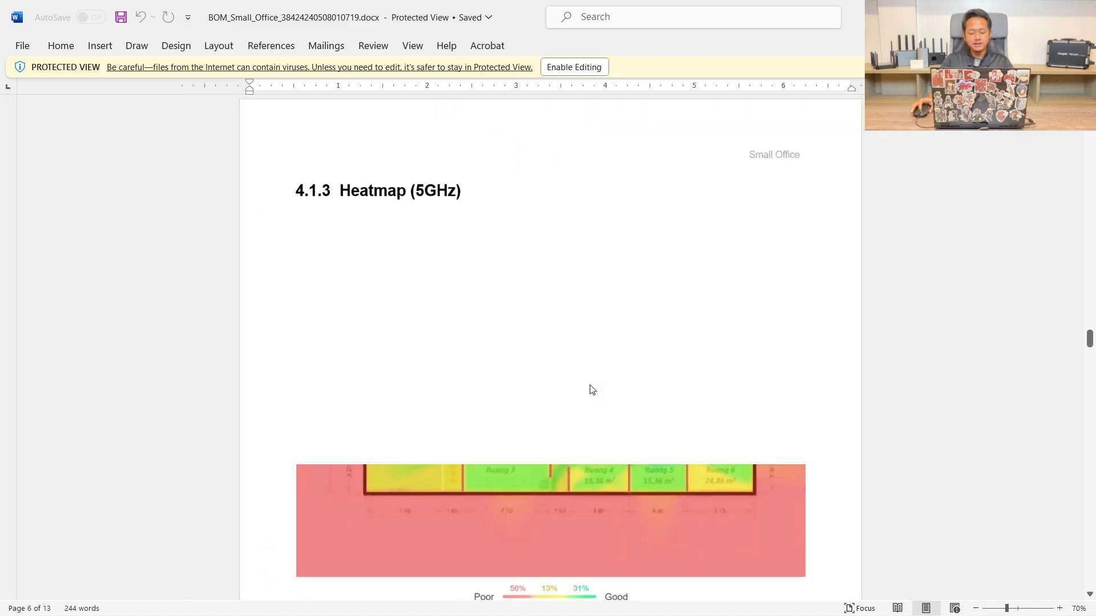
scroll(590, 388, "down", 5)
scroll(590, 386, "down", 7)
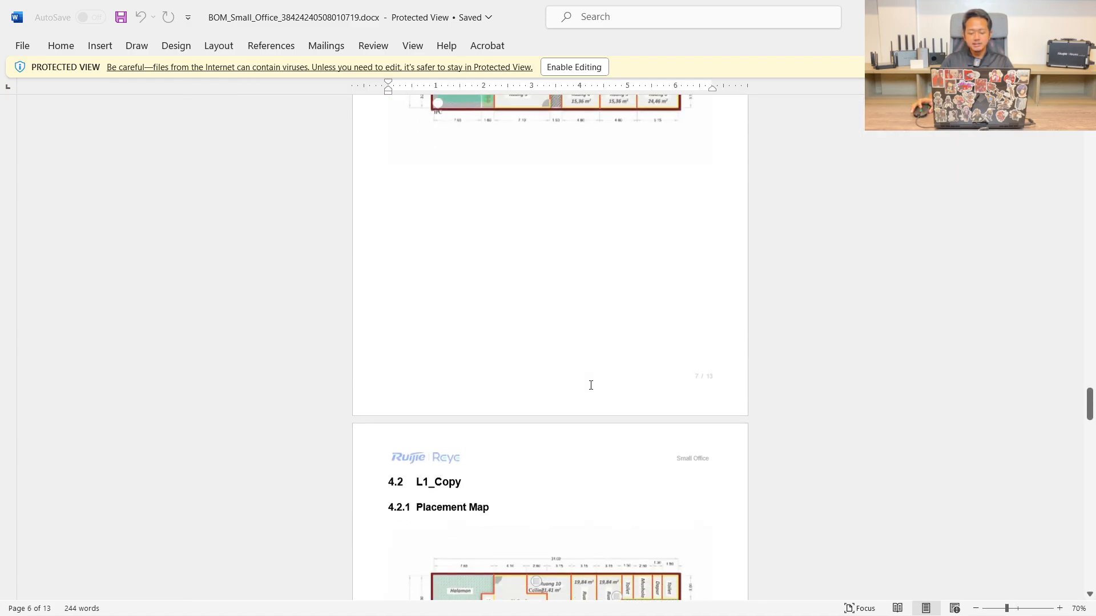
scroll(588, 387, "up", 5)
scroll(466, 307, "down", 10)
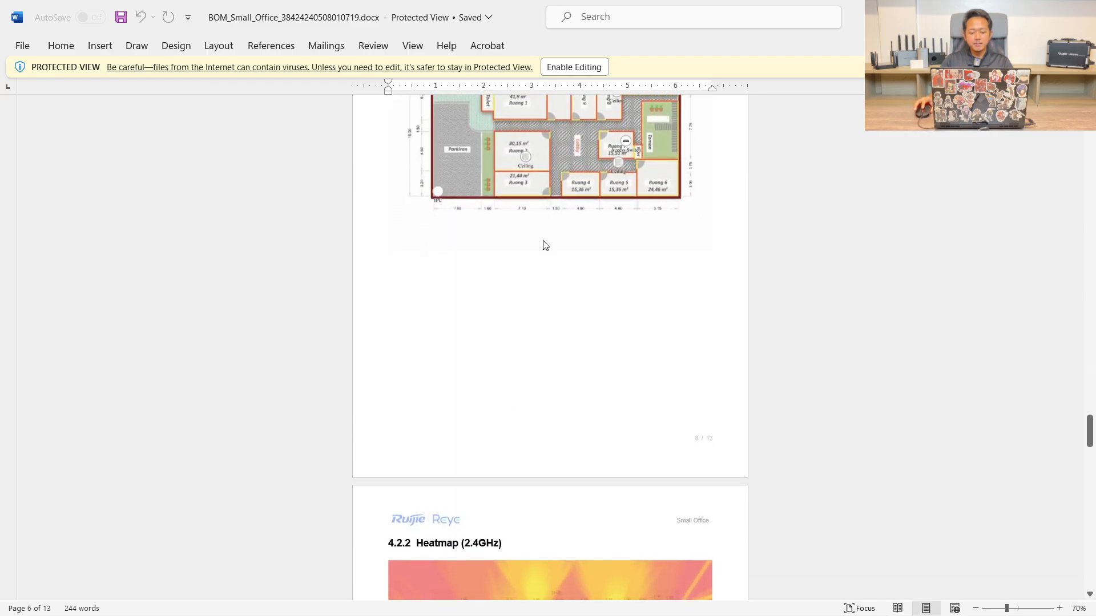
scroll(545, 246, "up", 3)
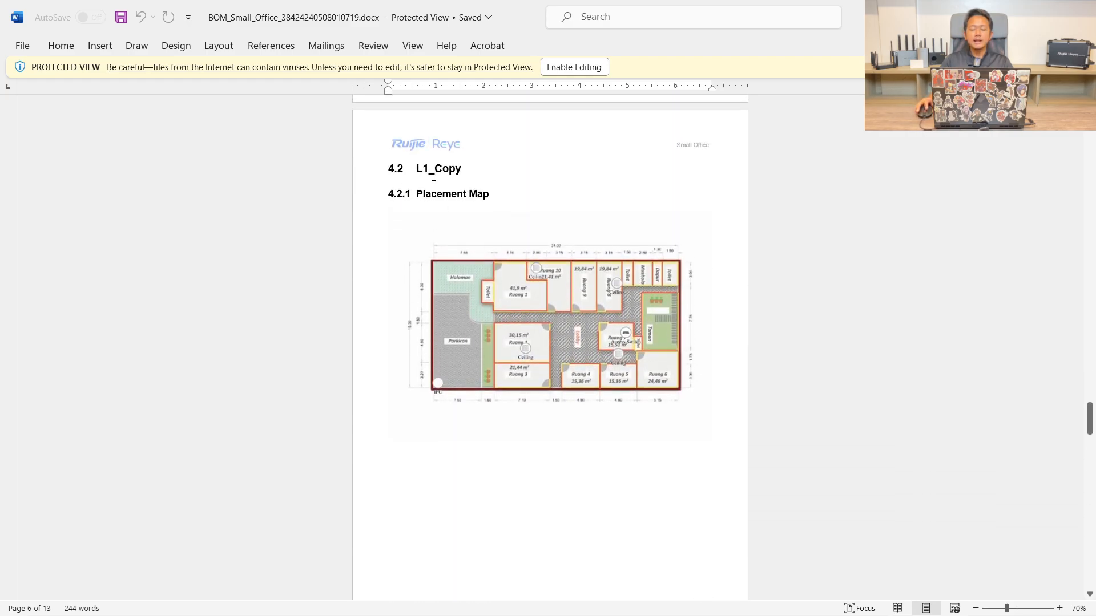
scroll(683, 318, "up", 2, "ctrl")
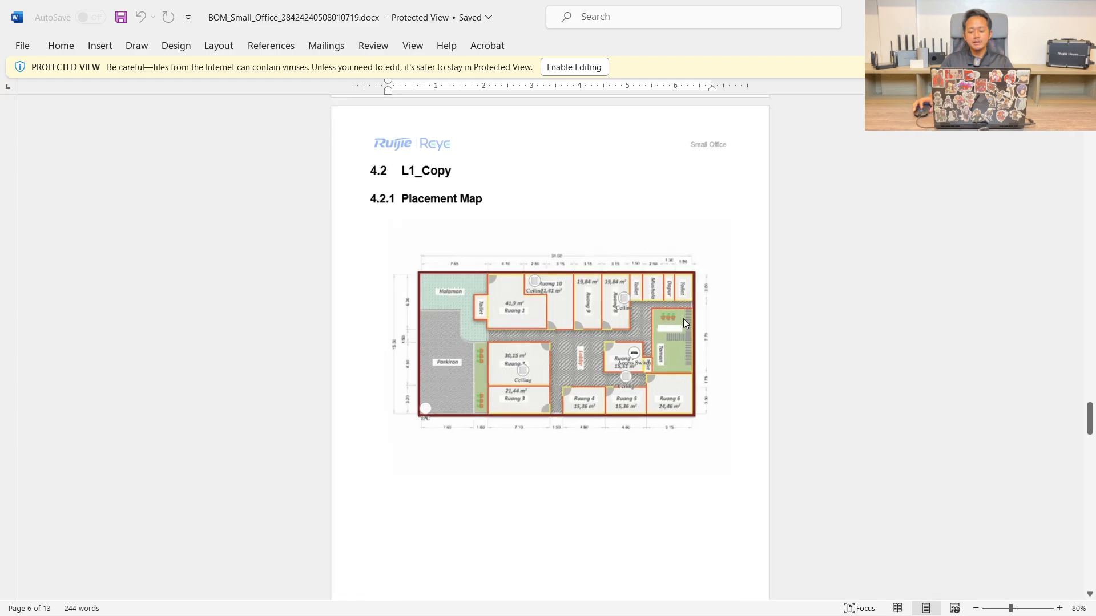
left_click_drag(1090, 428, 1076, 85)
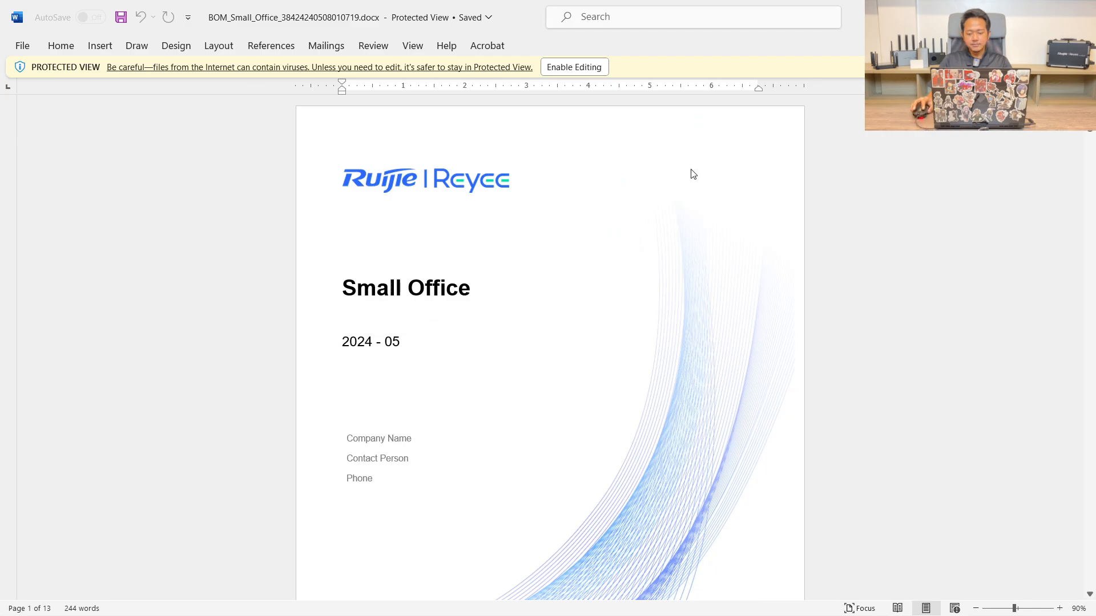
Switch back to the Export Preview in Ruijie AI HeatMap and exclude the Highlights section from the export
left_click(1078, 16)
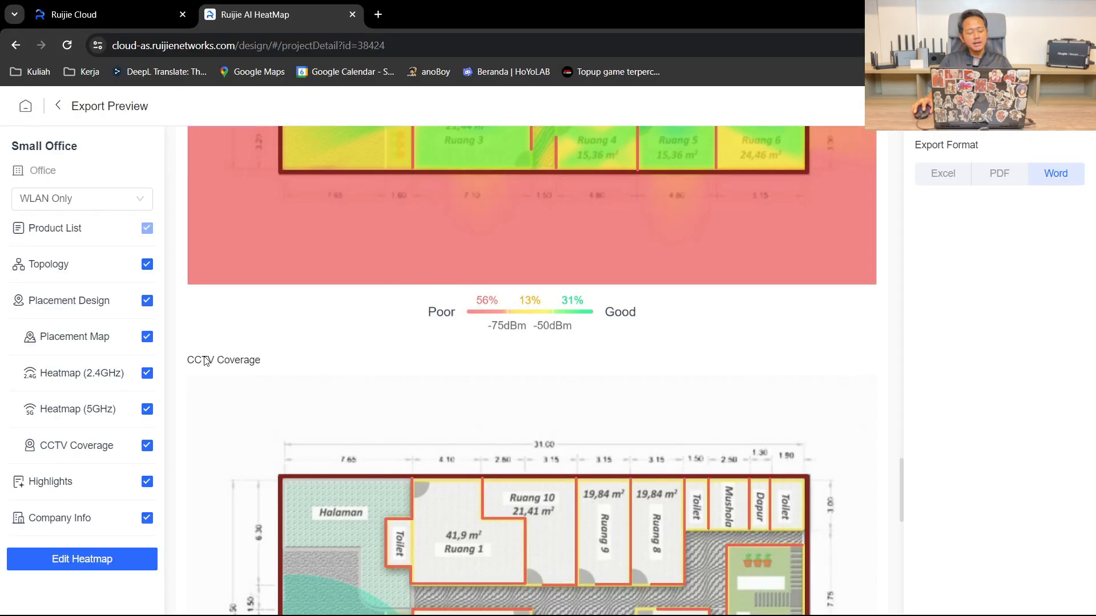
scroll(538, 424, "down", 15)
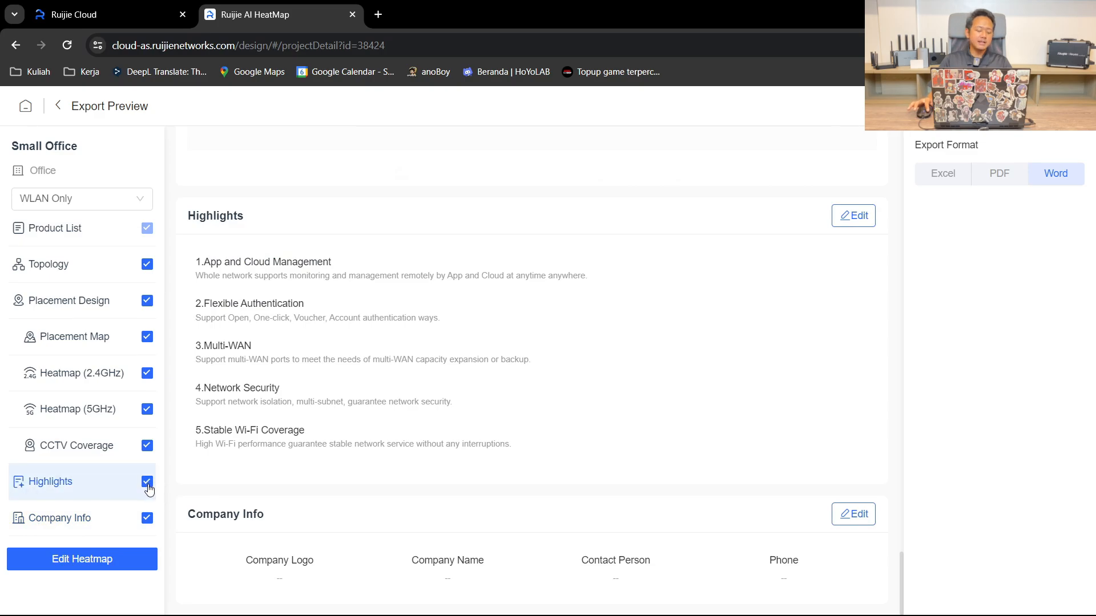
left_click(148, 483)
scroll(684, 351, "up", 3)
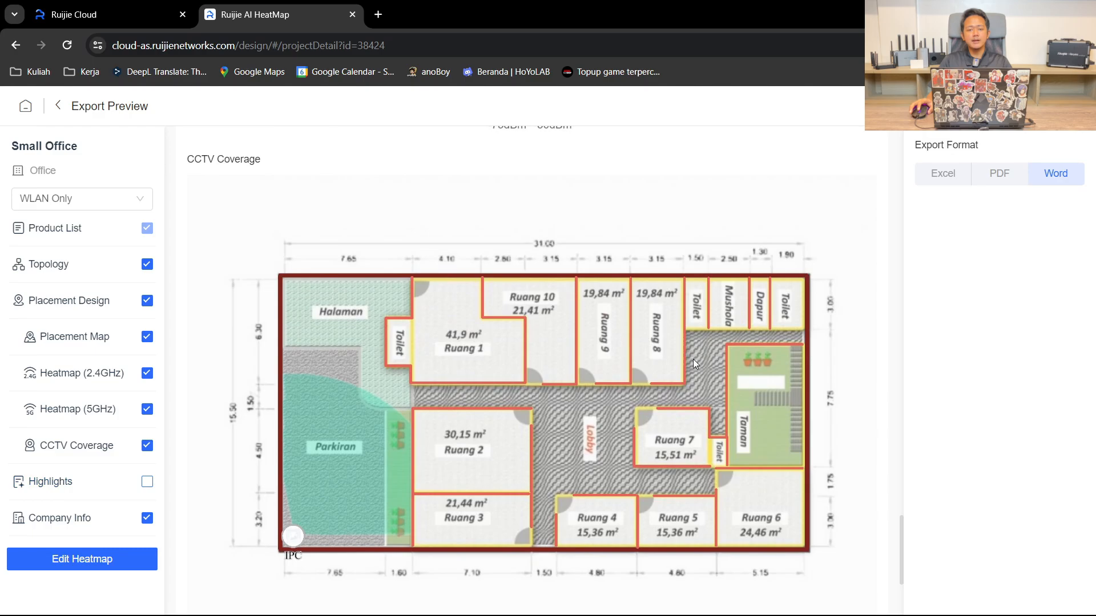
scroll(691, 356, "up", 5)
left_click_drag(902, 498, 900, 141)
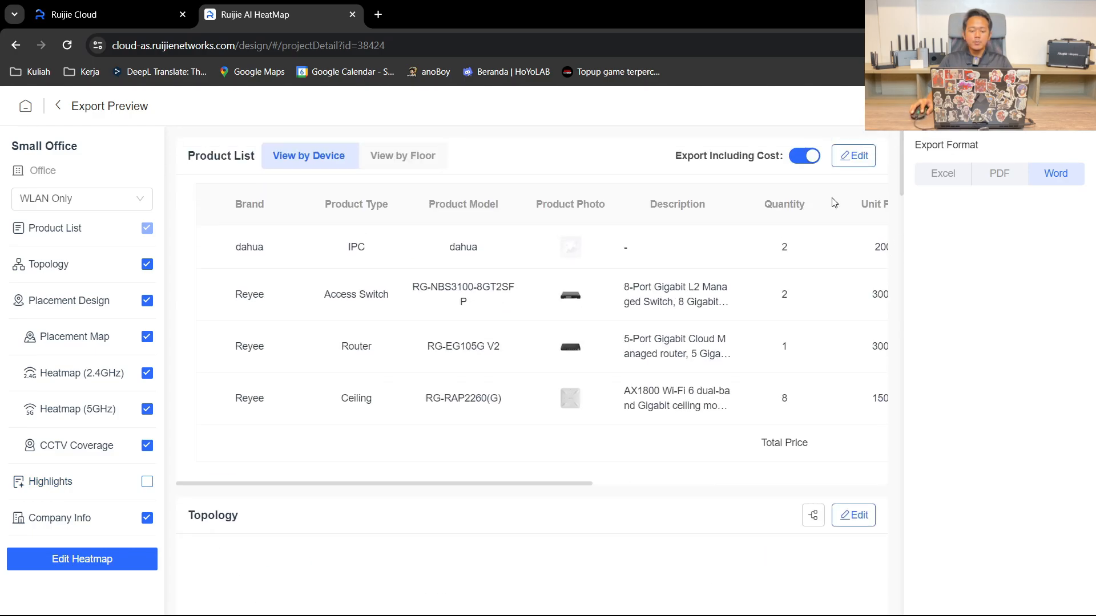